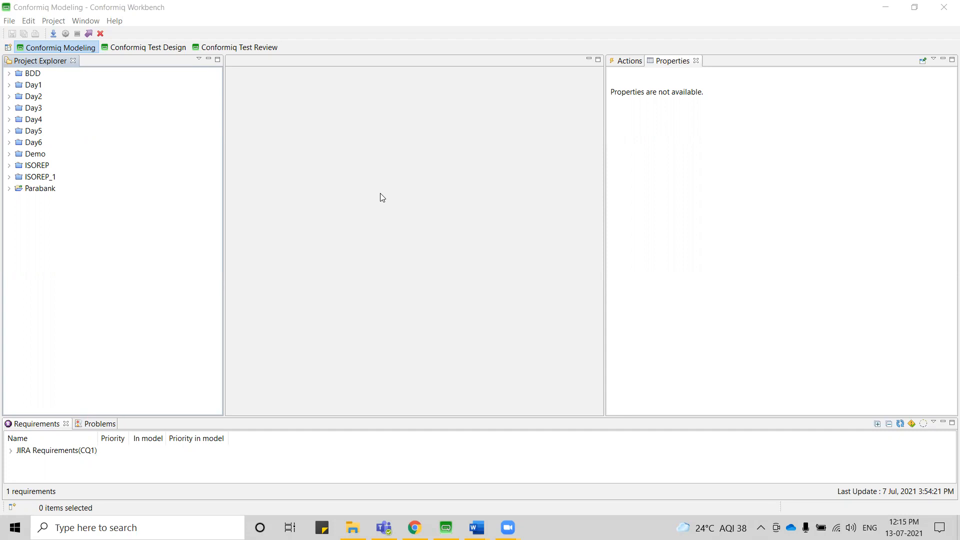
Create a Conformiq Creator project named Demo1 in the default location, using a template for the initial model.
left_click(10, 22)
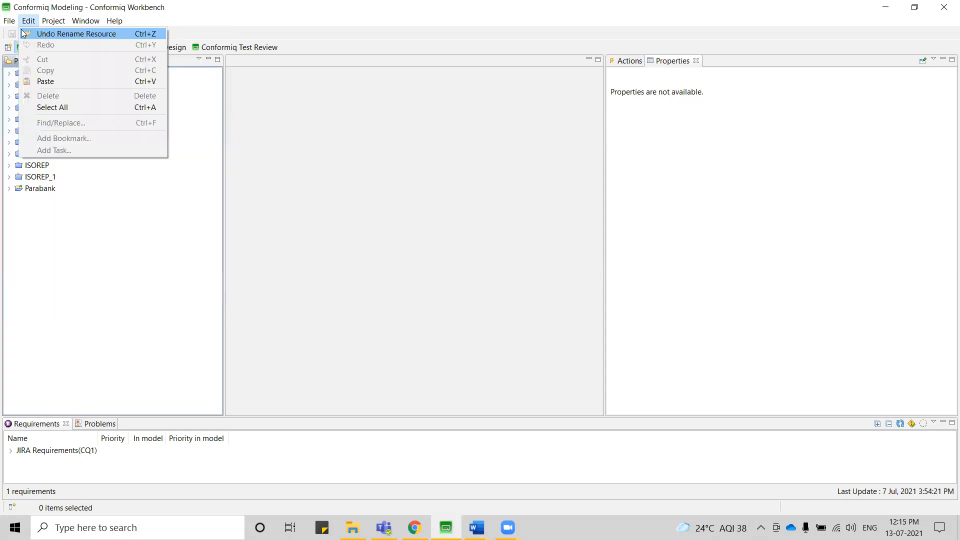
mouse_move(227, 34)
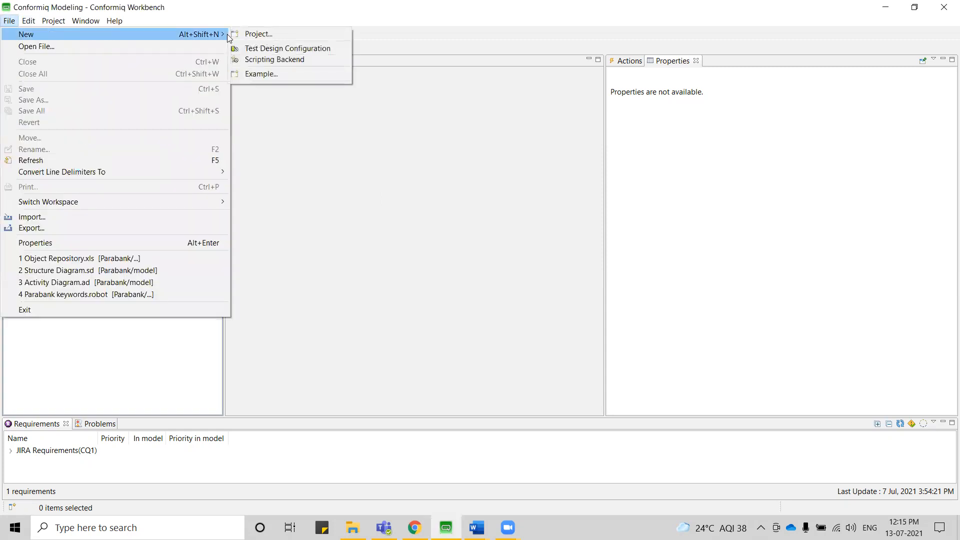
left_click(263, 35)
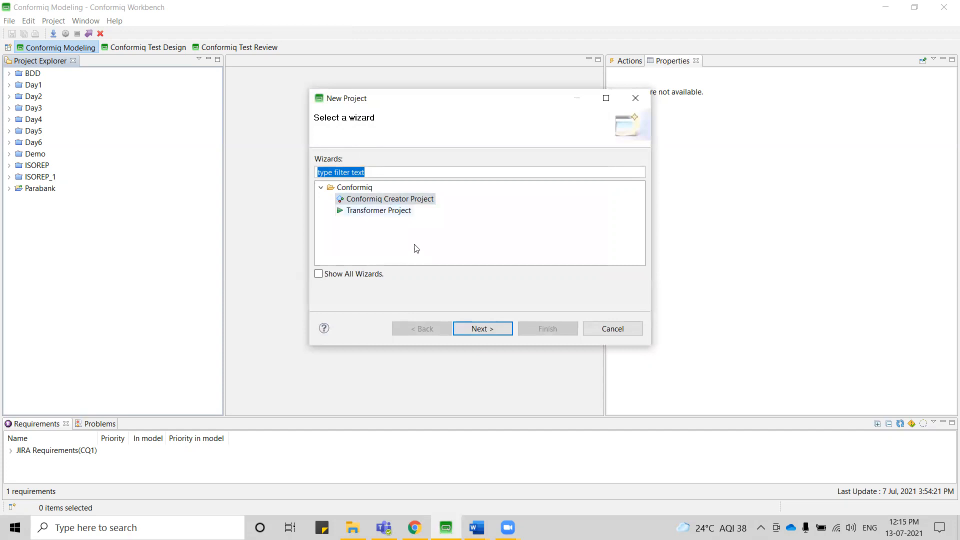
left_click(479, 332)
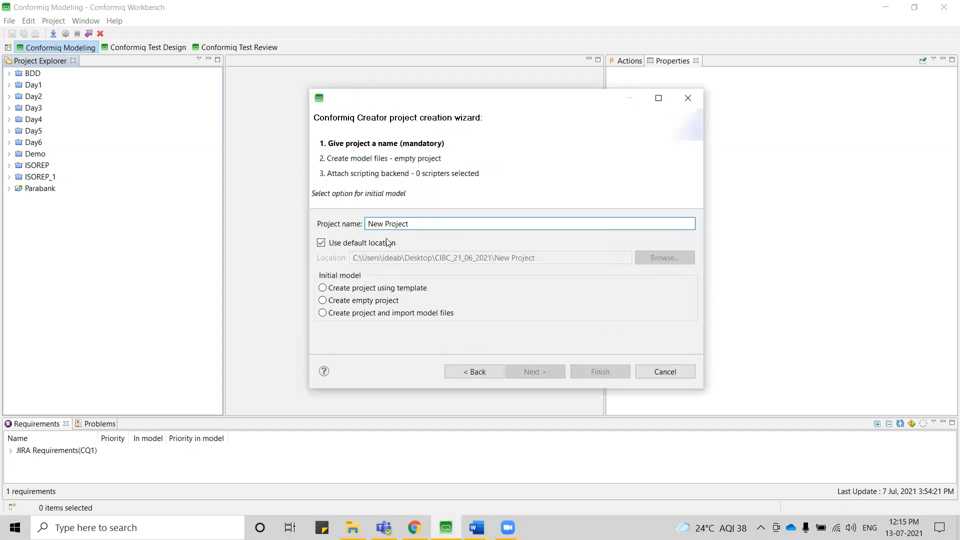
left_click_drag(413, 225, 336, 228)
key("BackSpace")
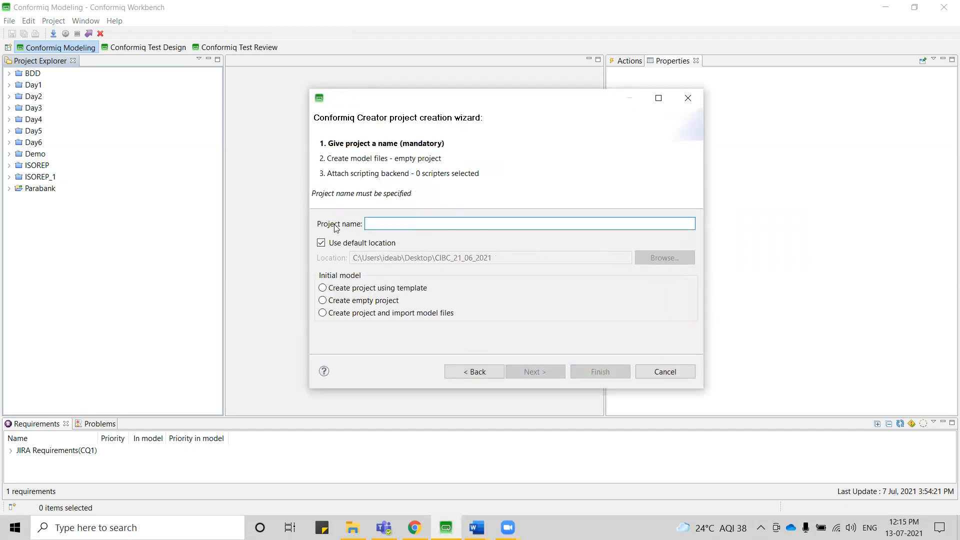
type("Demo")
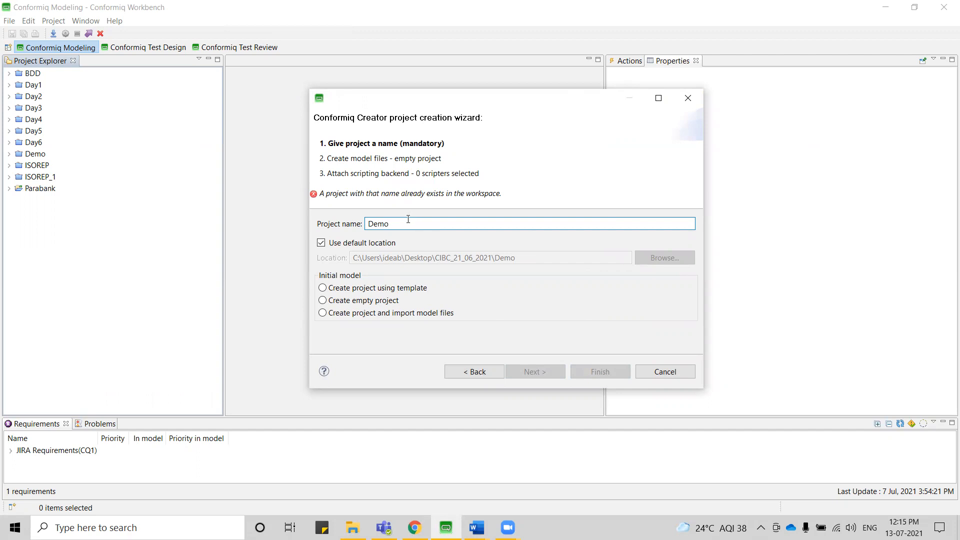
type("1")
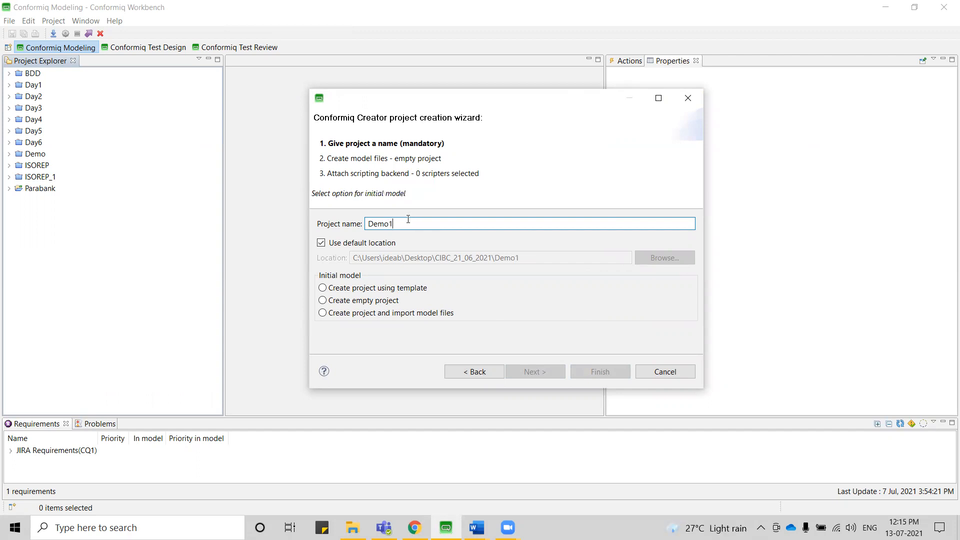
left_click(323, 288)
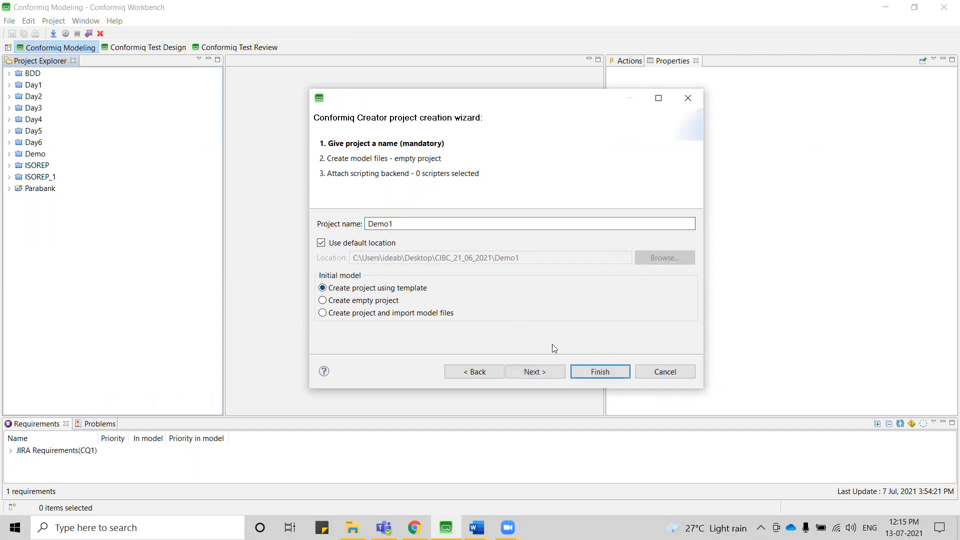
left_click(582, 373)
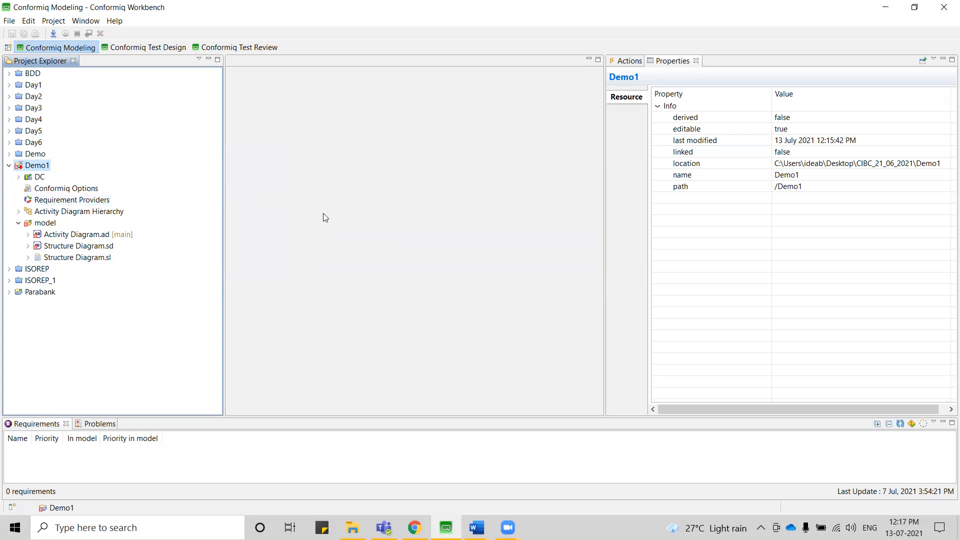
Open Structure Diagram.sd from the Demo1 model folder and check the ParaBank home page in Chrome.
left_click(46, 225)
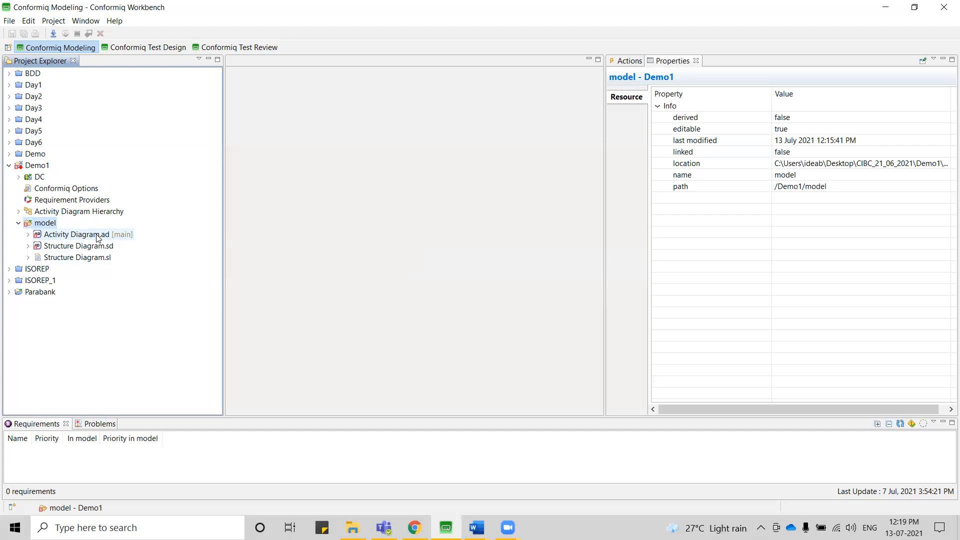
double_click(86, 247)
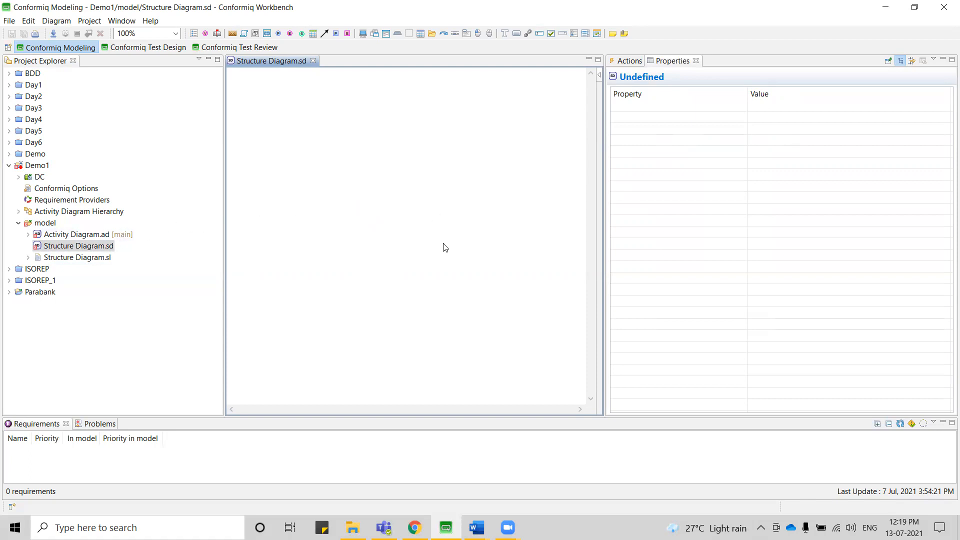
left_click(414, 527)
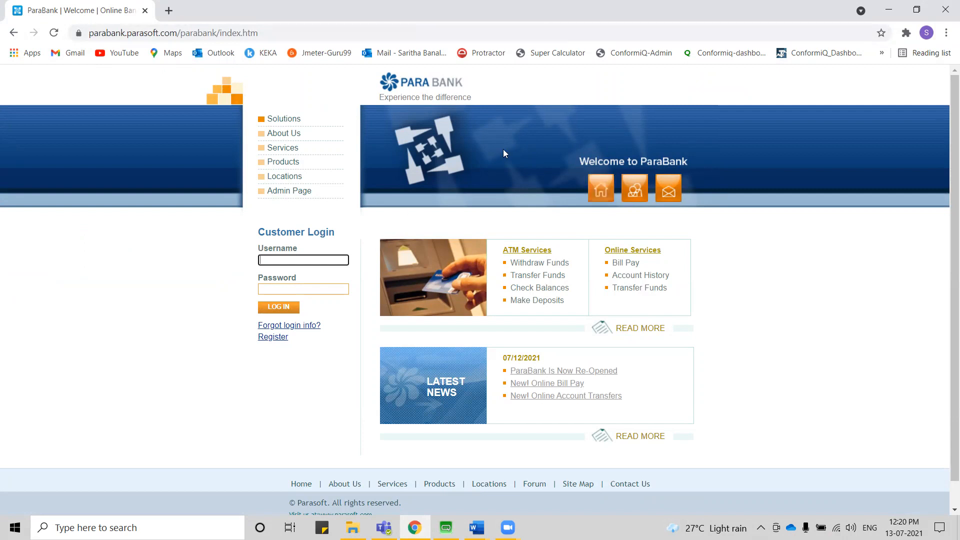
left_click(889, 10)
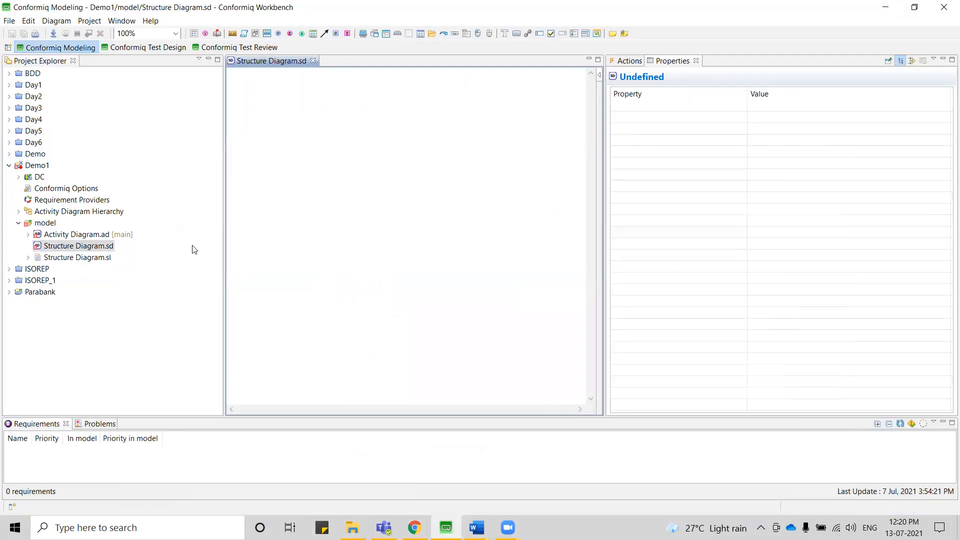
Add a custom action named Enter Url to the structure diagram.
left_click(243, 35)
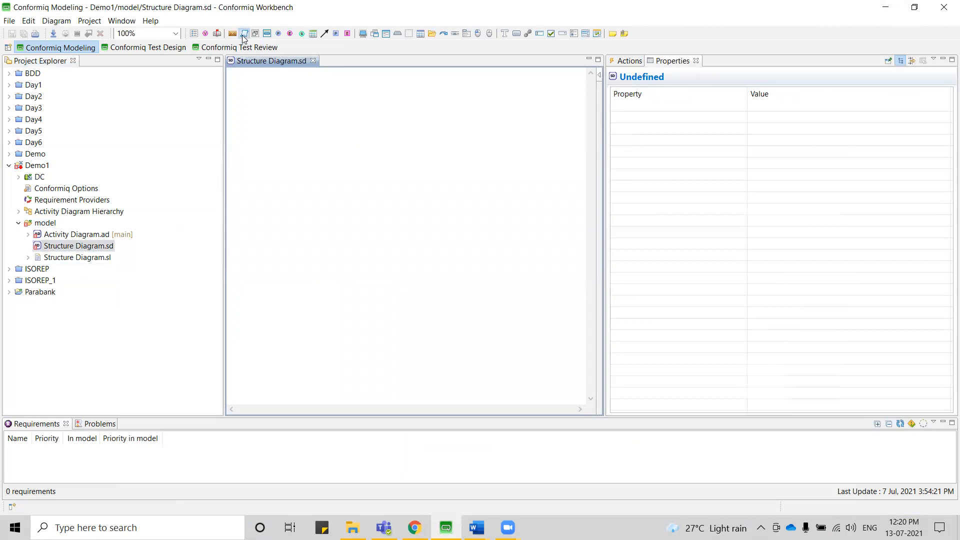
left_click(282, 139)
type("Enter Url")
key("Return")
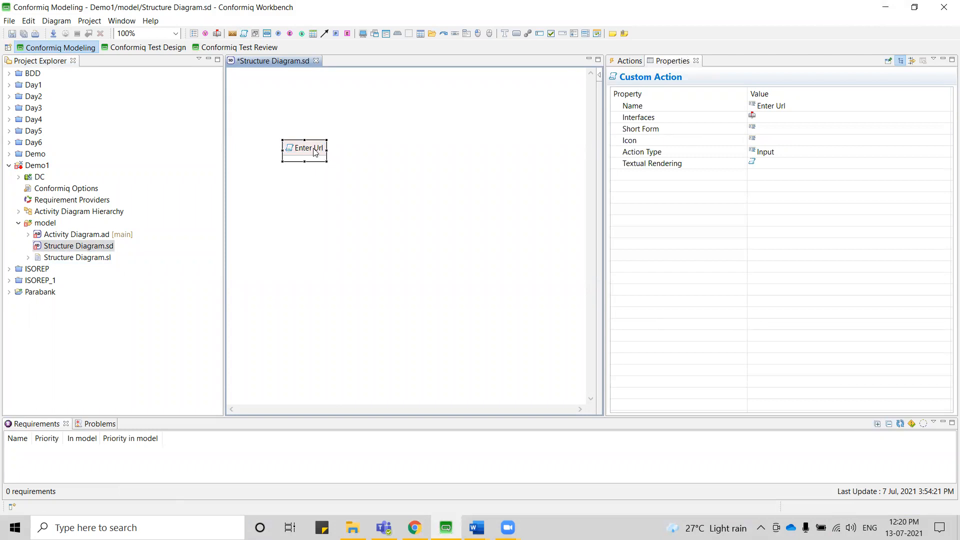
Add a String primitive field named Url to the Enter Url custom action.
left_click(323, 125)
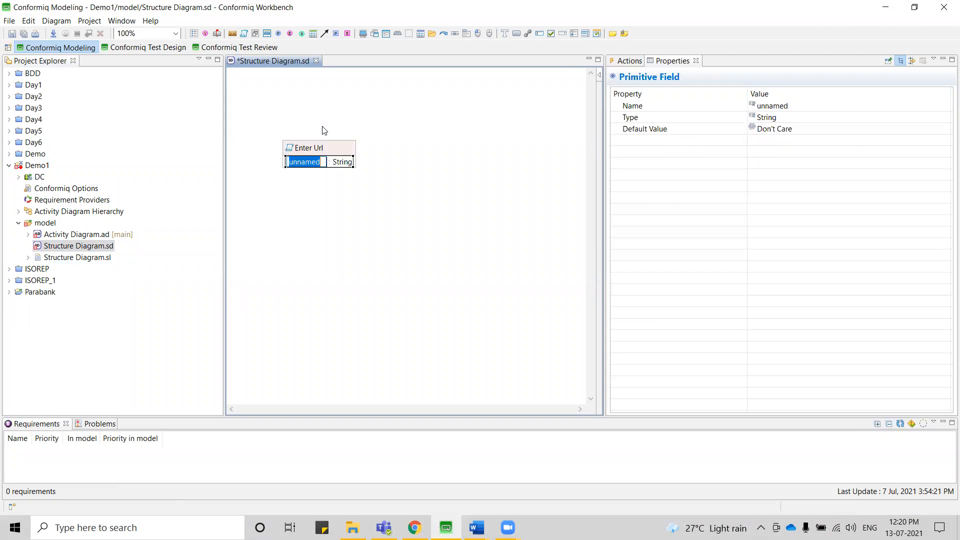
type("Url")
key("Return")
mouse_move(326, 155)
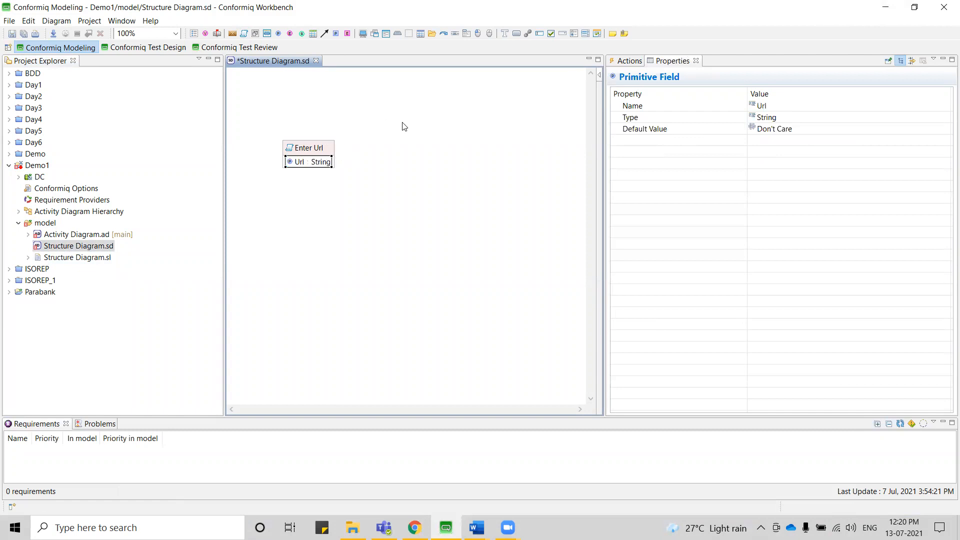
Add an input external interface named User to the diagram, up beside the Enter Url action.
mouse_move(403, 127)
left_click(533, 116)
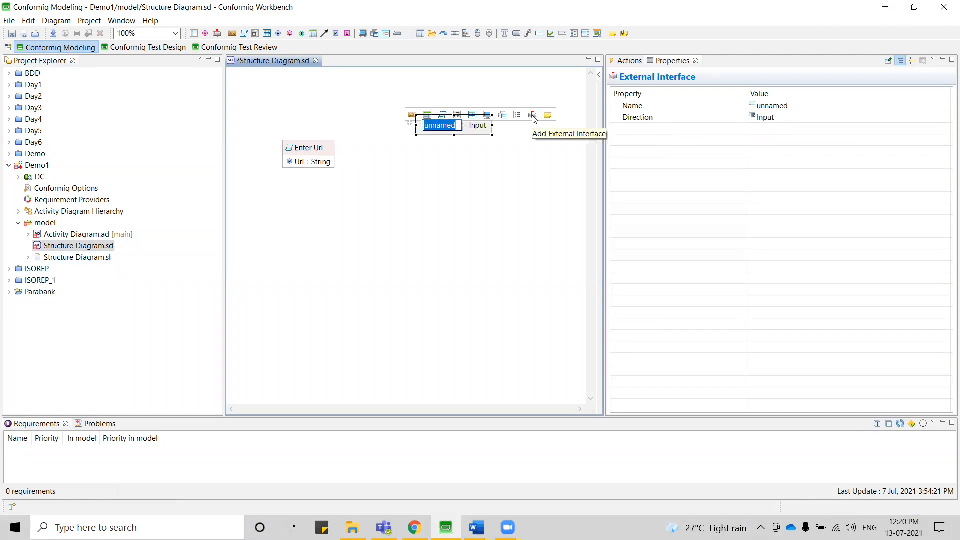
type("User")
key("Return")
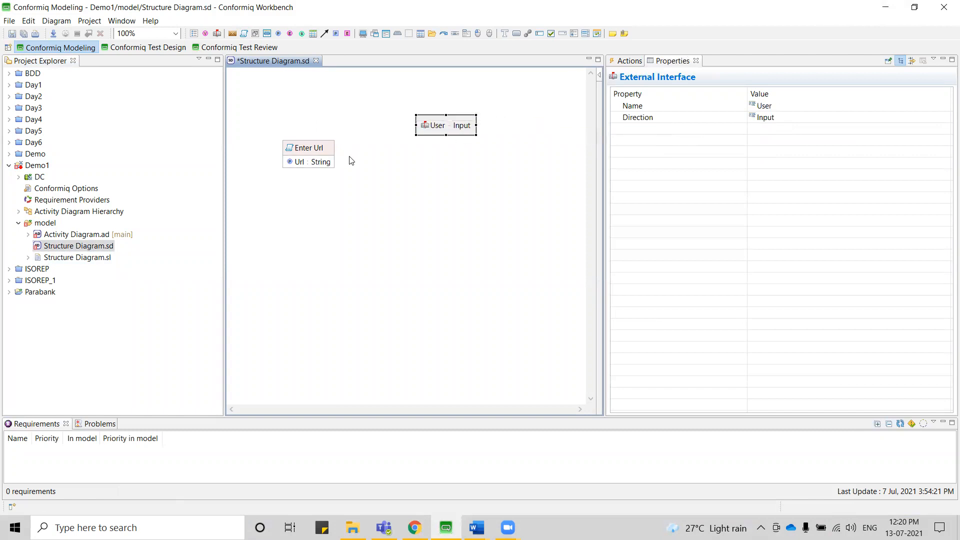
Assign the external interface User to the Interfaces property of the Enter Url custom action.
left_click(320, 148)
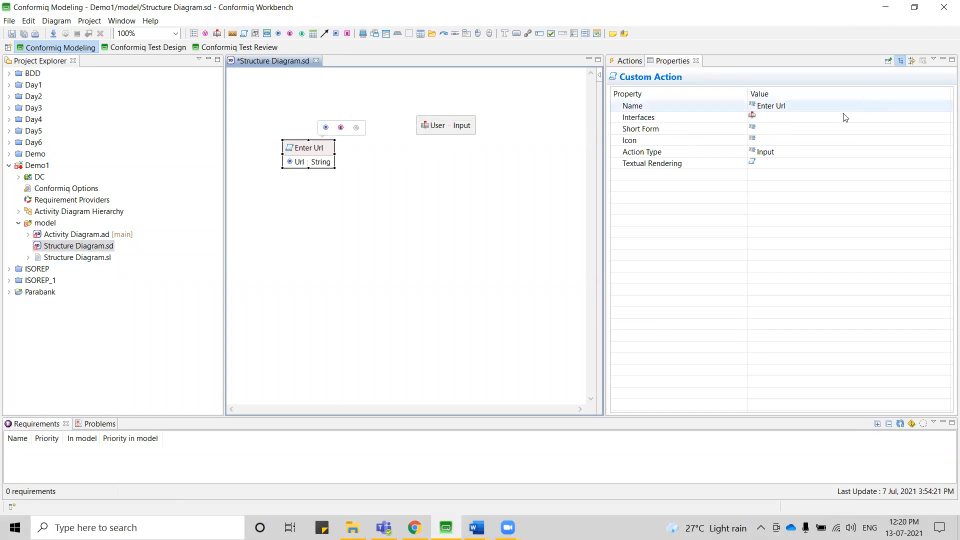
left_click(757, 118)
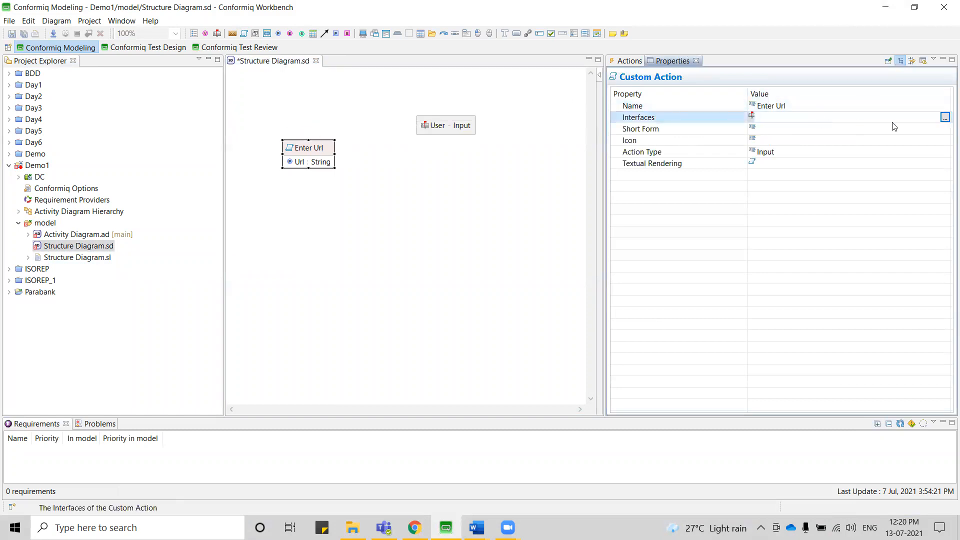
left_click(946, 117)
double_click(310, 132)
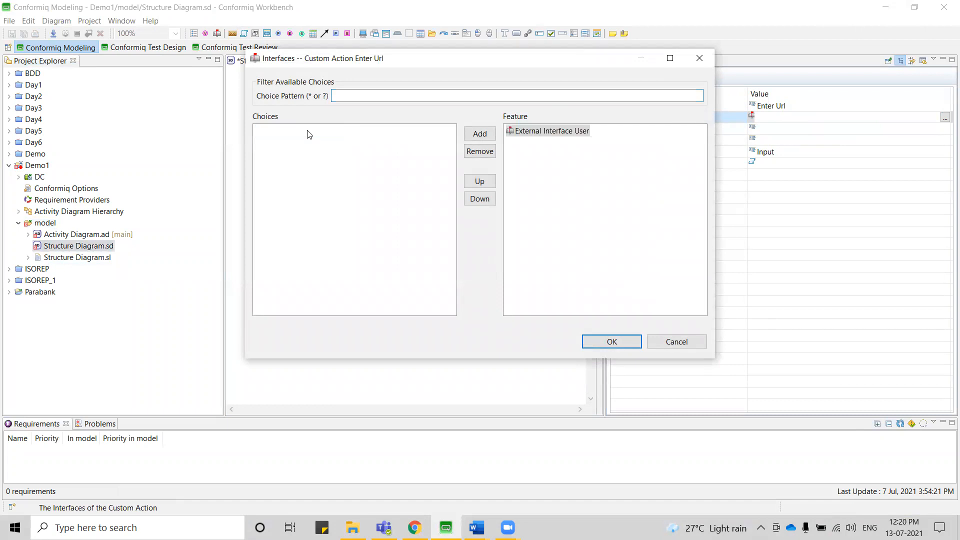
left_click(611, 342)
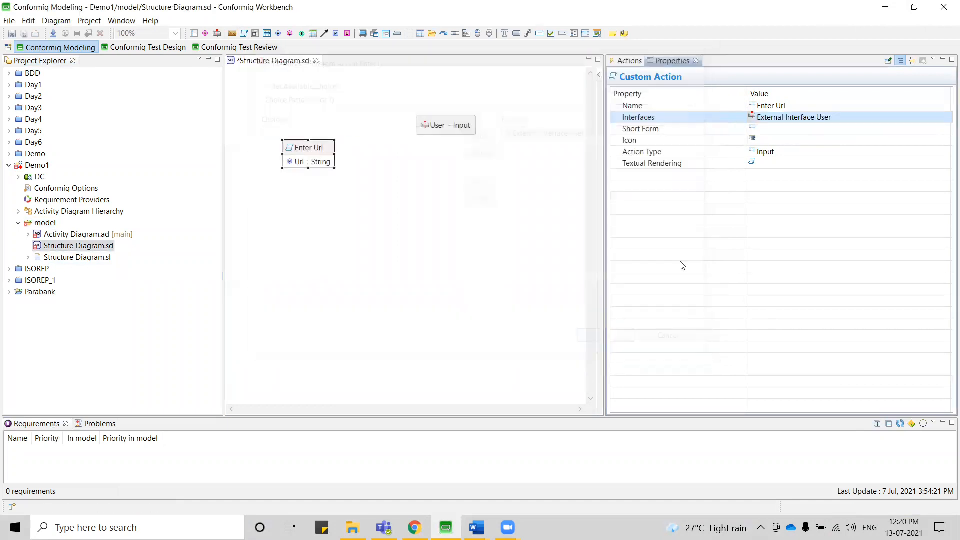
Set the short form of the Enter Url custom action to EU.
left_click(788, 130)
type("EU")
key("Return")
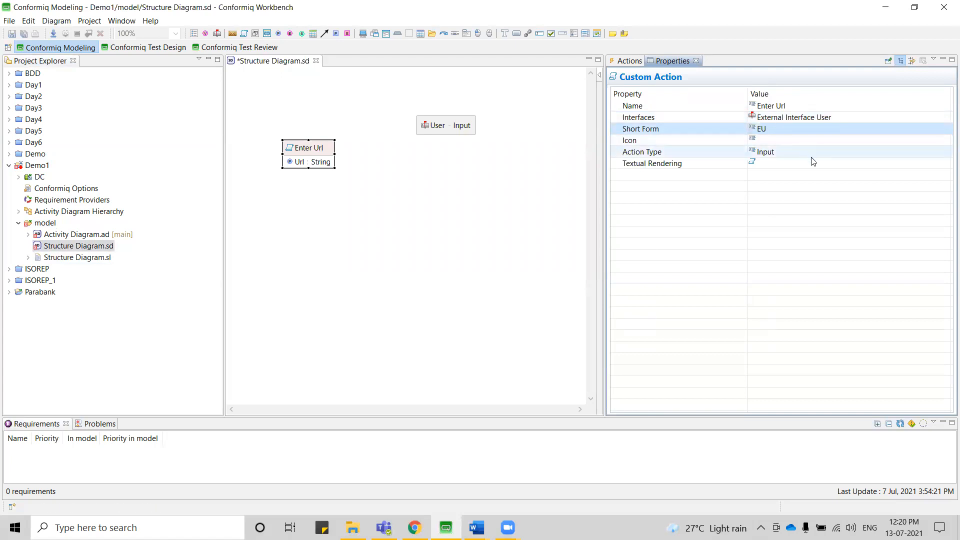
Set the textual rendering of the Enter Url action to its Url field and save the structure diagram.
left_click(923, 165)
left_click(945, 164)
double_click(268, 121)
left_click(612, 347)
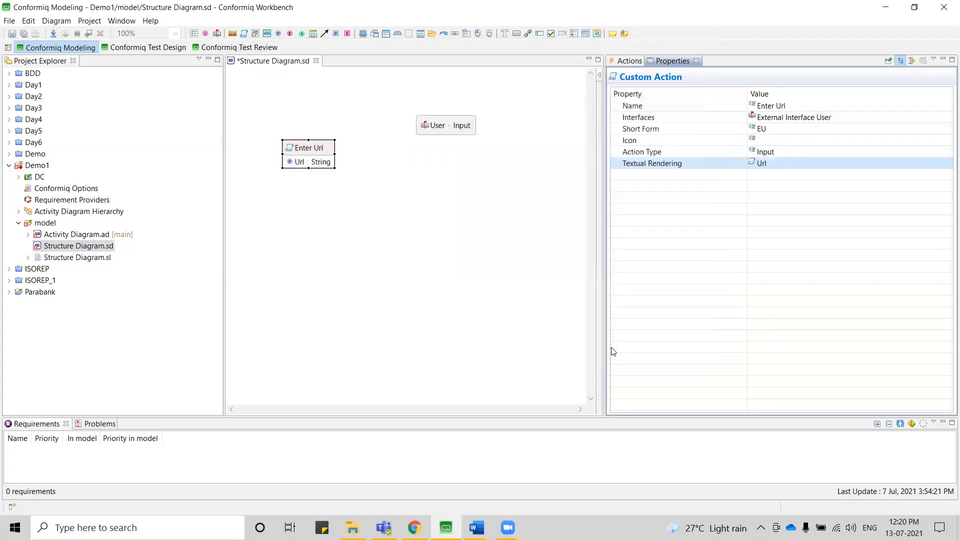
left_click(405, 209)
key("ctrl+s")
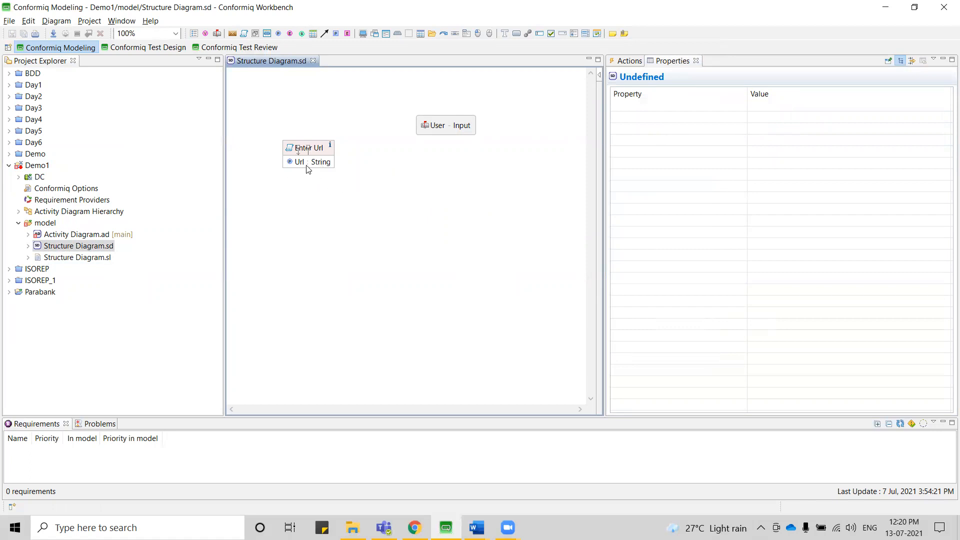
Check the ParaBank page again, add a screen named Login below the Enter Url action, and enlarge it to hold widgets.
key("alt+Tab")
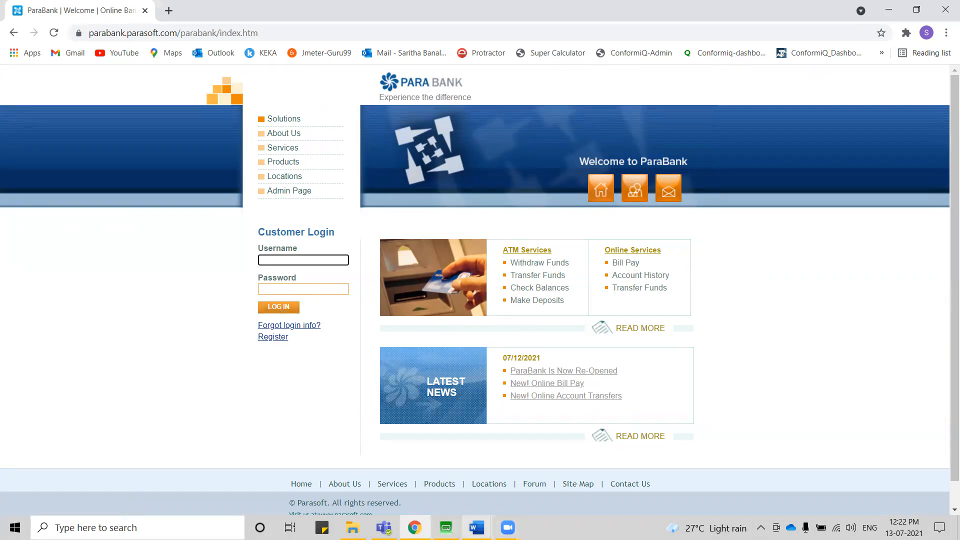
left_click(446, 527)
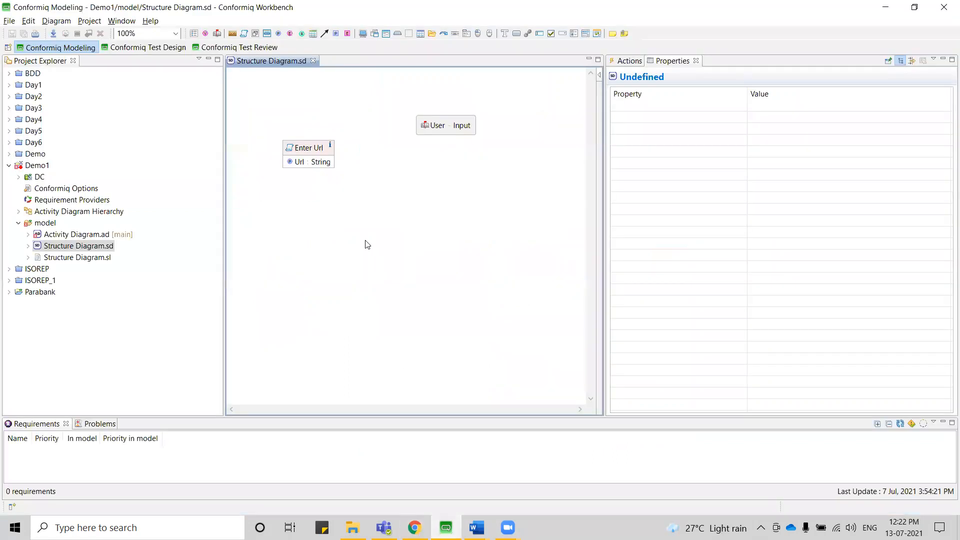
mouse_move(309, 214)
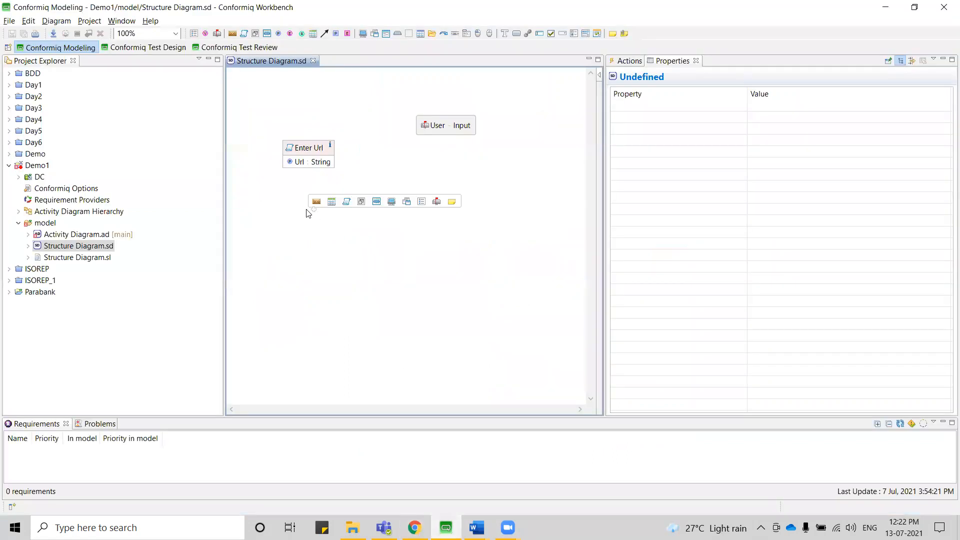
left_click(393, 203)
mouse_move(395, 206)
type("Login")
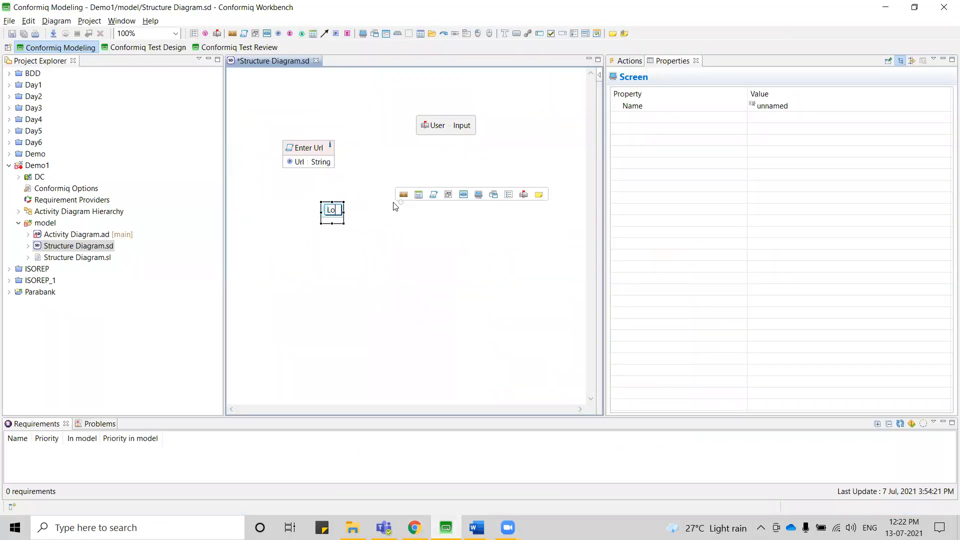
key("Return")
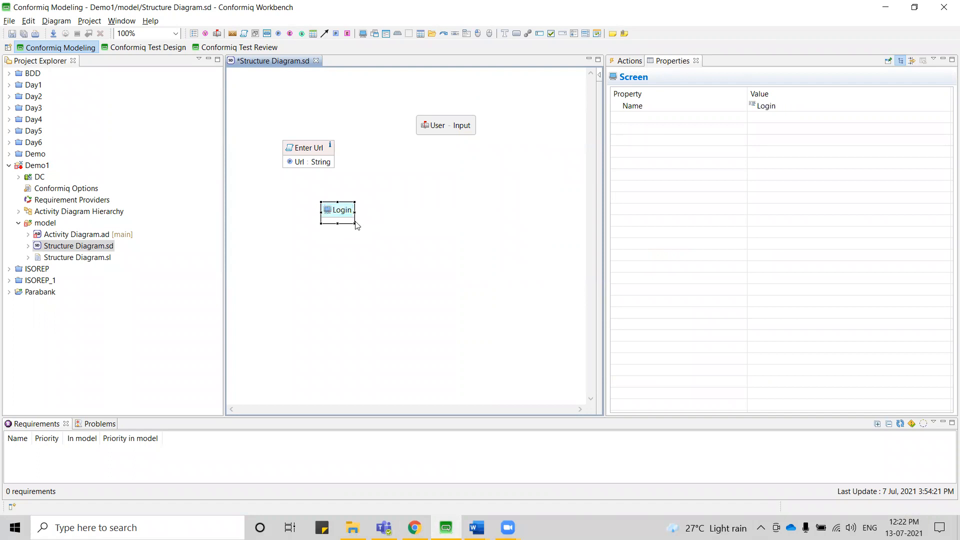
left_click_drag(354, 223, 569, 333)
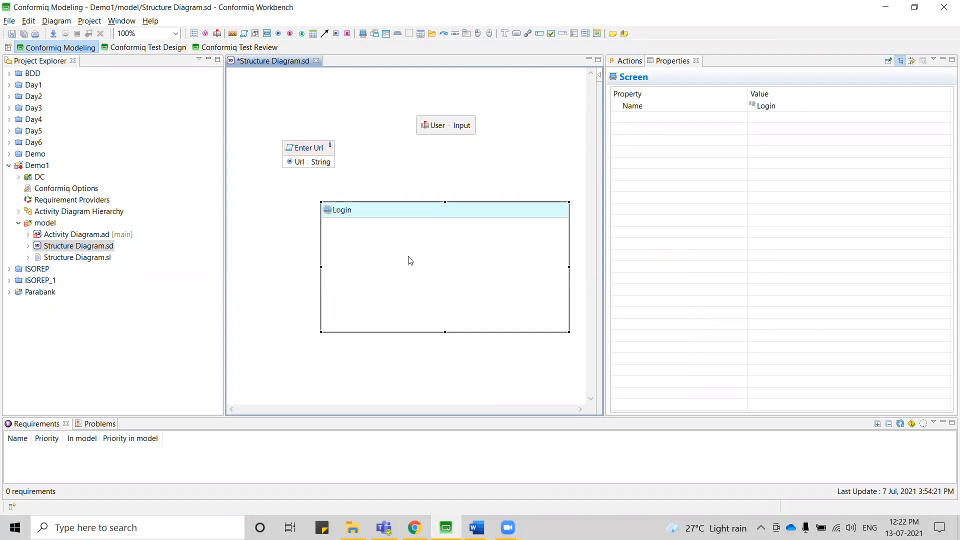
Add a form named Customer Login inside the Login screen and stretch it toward the screen's upper-left corner.
mouse_move(373, 243)
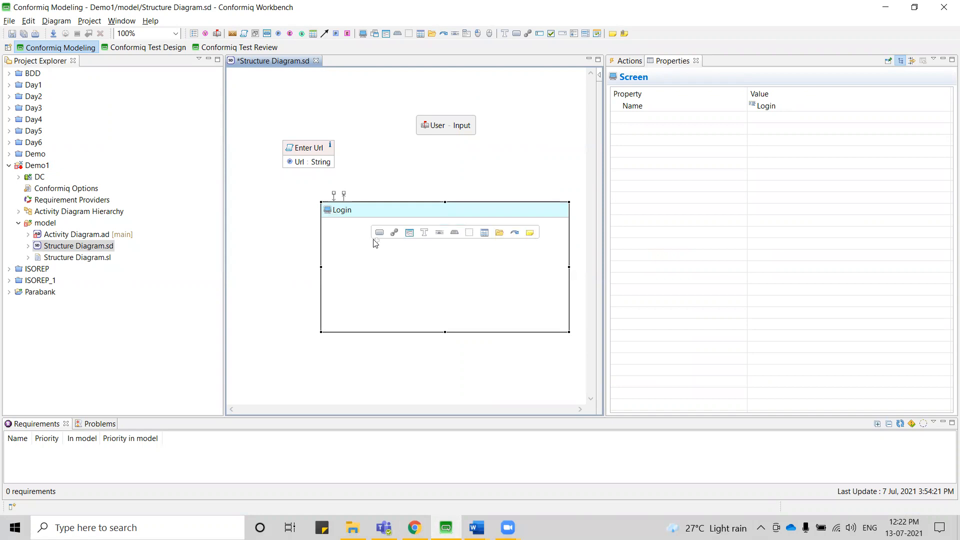
left_click(411, 233)
type("Customer Login")
key("Return")
left_click(415, 269)
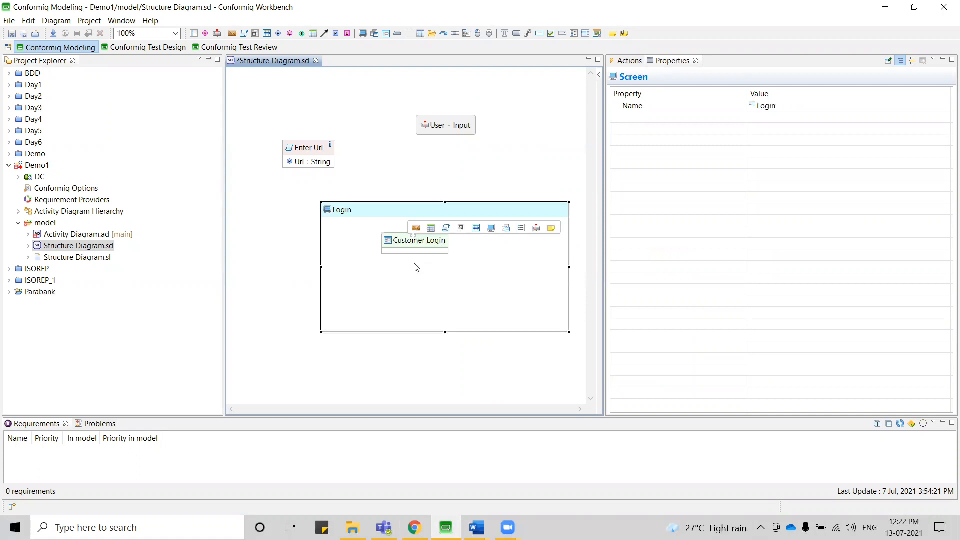
left_click(395, 240)
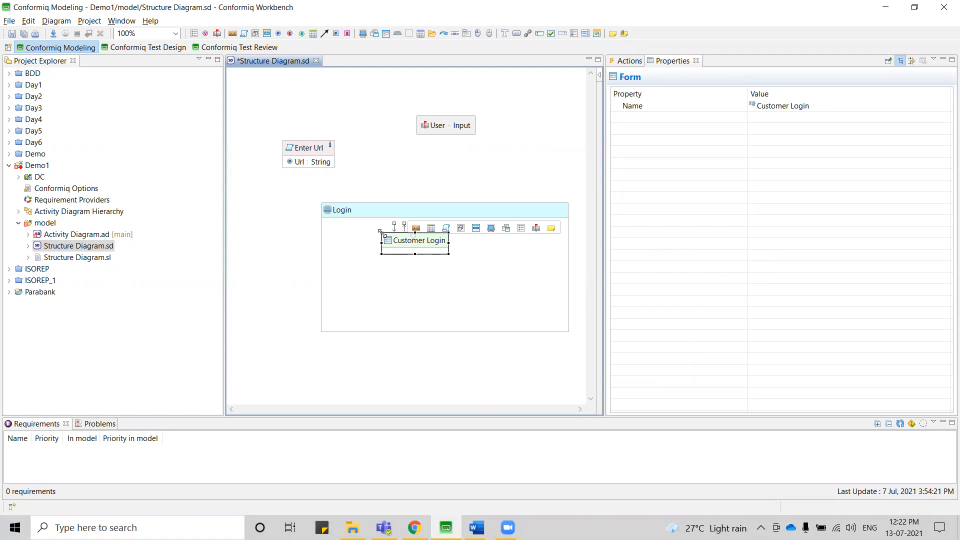
left_click_drag(379, 231, 352, 224)
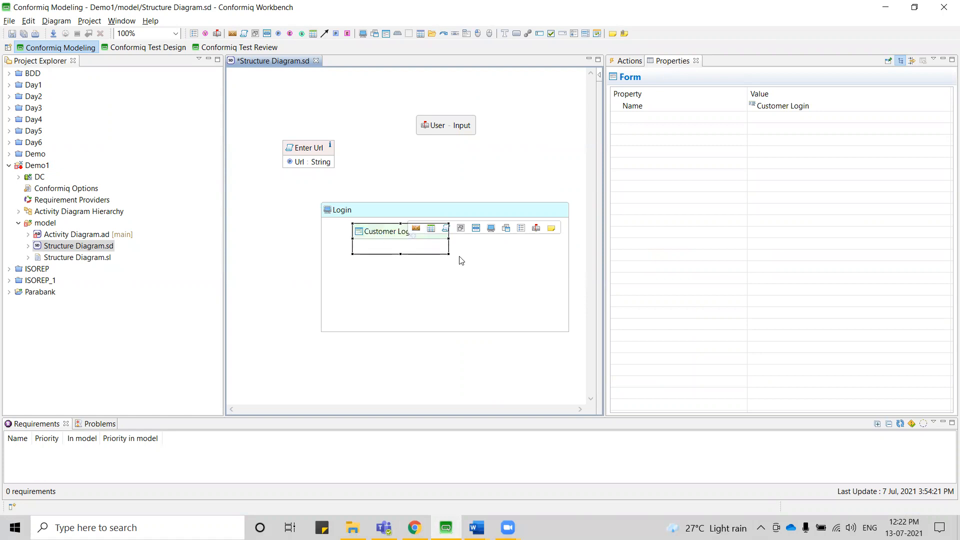
Enlarge the Customer Login form toward its lower-right corner and add a text box named Username inside it.
left_click_drag(449, 255, 476, 319)
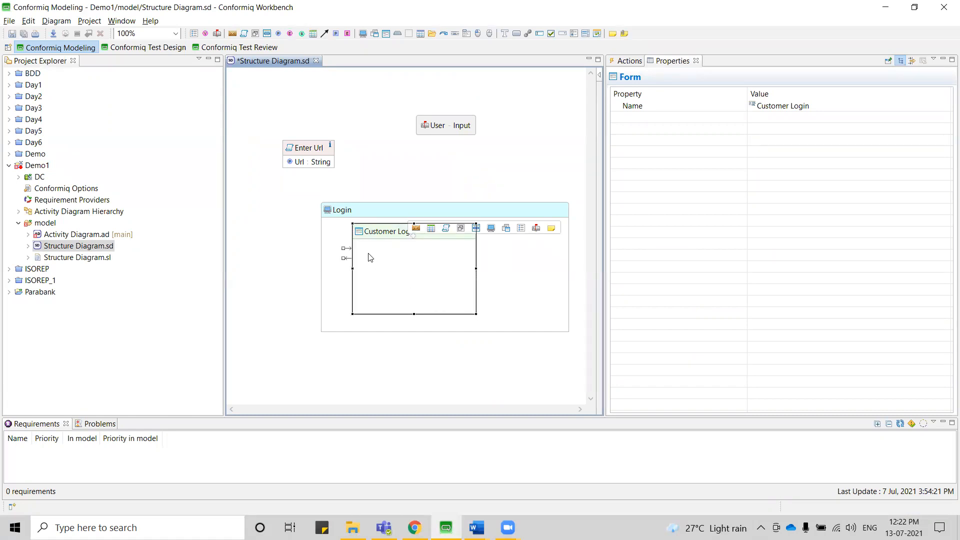
left_click(370, 258)
mouse_move(370, 258)
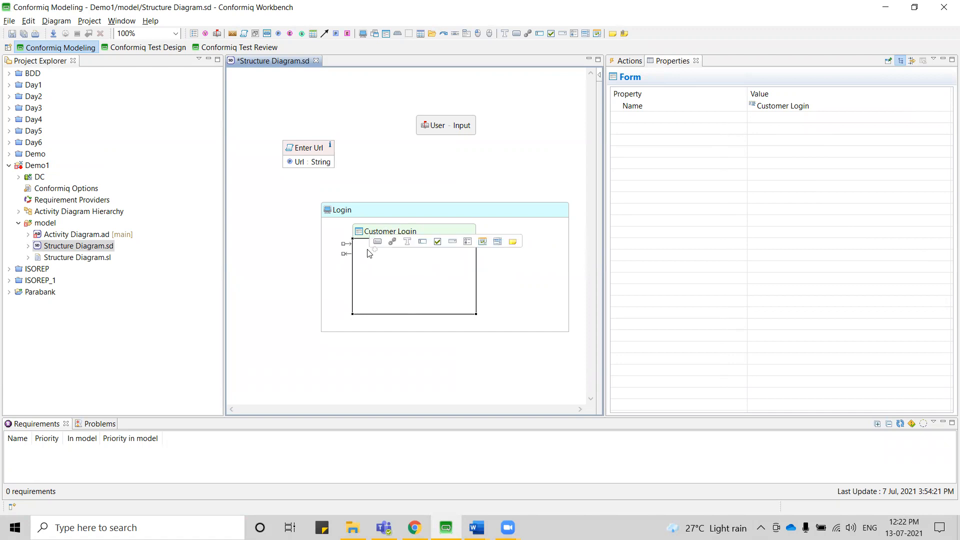
left_click(393, 233)
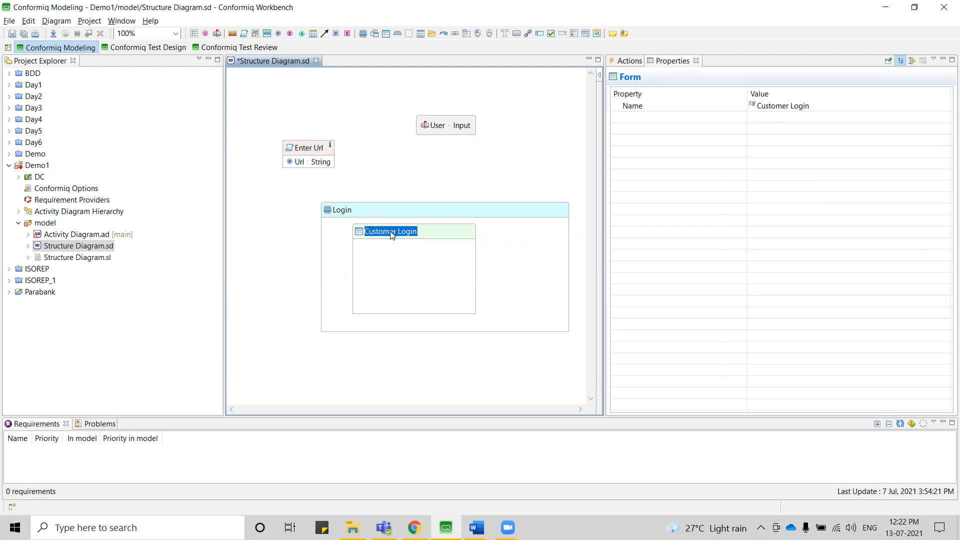
left_click(380, 255)
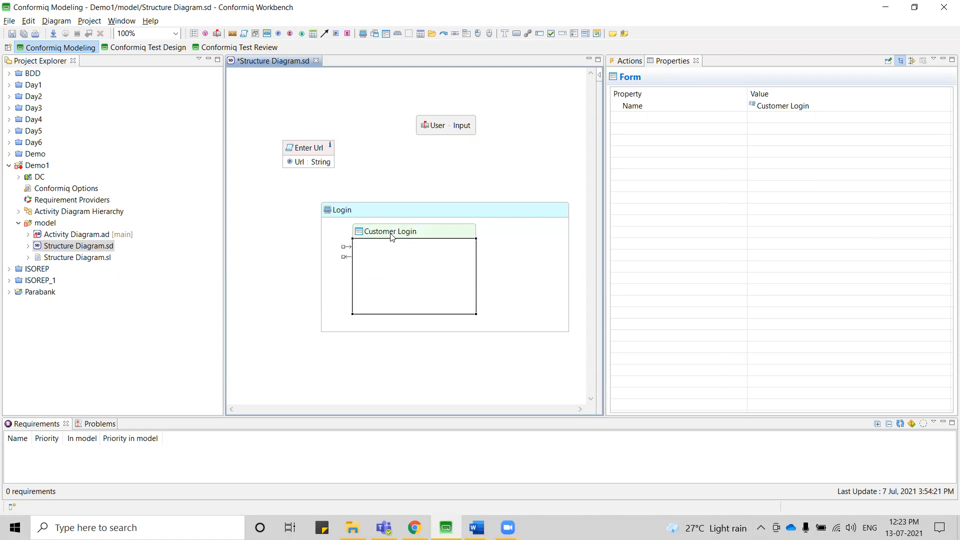
left_click(392, 236)
left_click(364, 255)
mouse_move(364, 255)
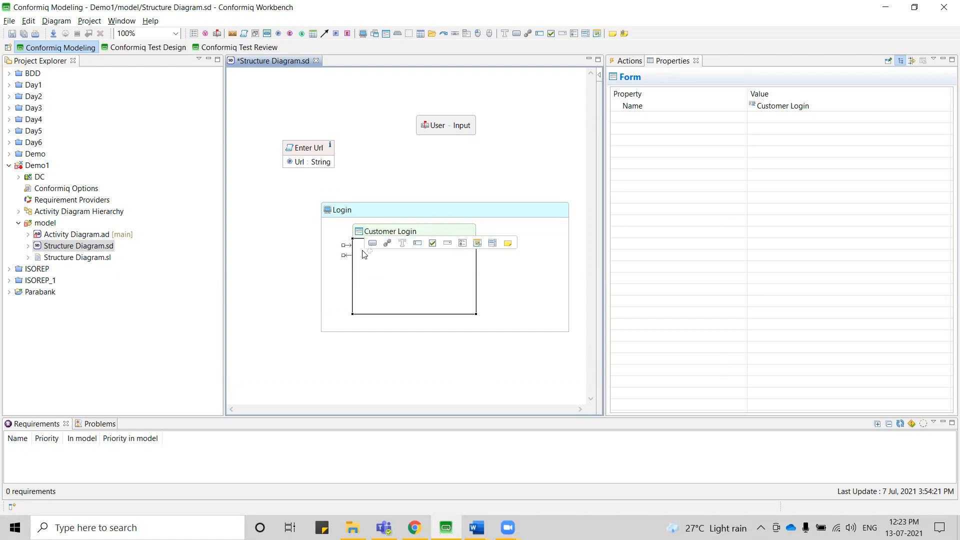
left_click(417, 243)
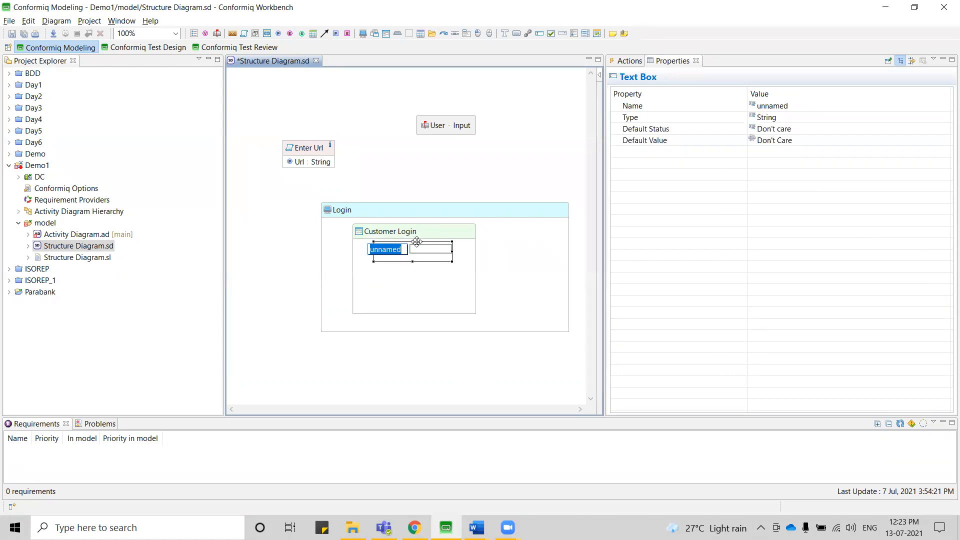
type("Username")
key("Return")
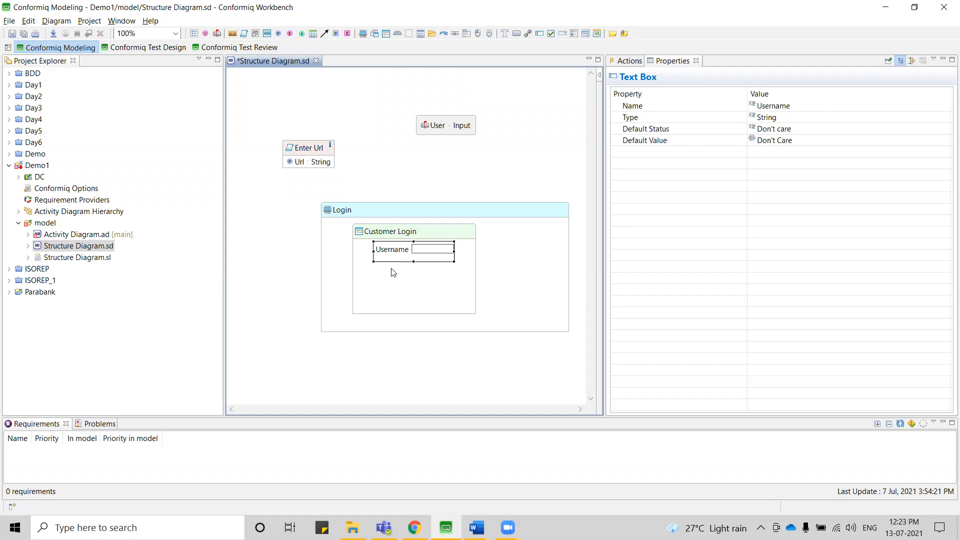
Add a second text box named Password below Username in the Customer Login form.
left_click(381, 280)
mouse_move(382, 279)
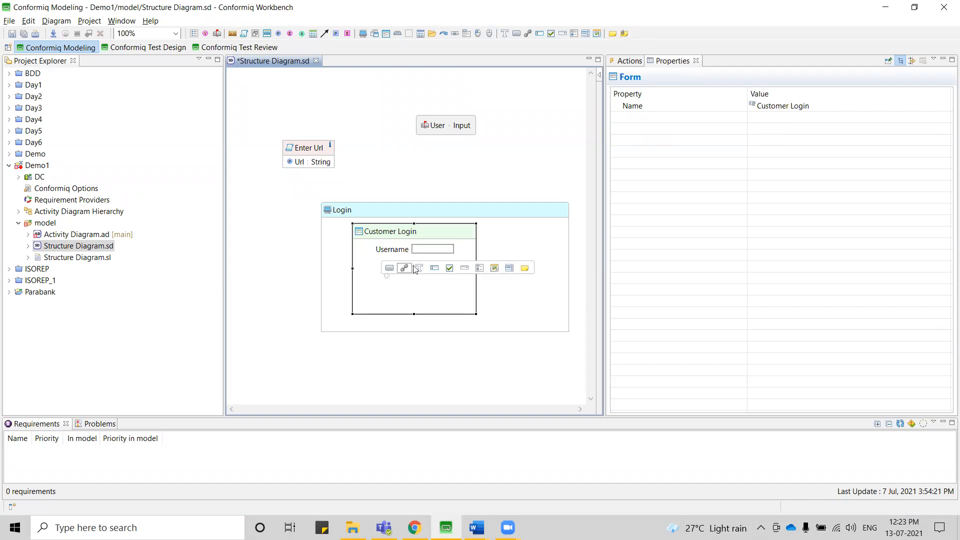
left_click(434, 268)
type("Pass")
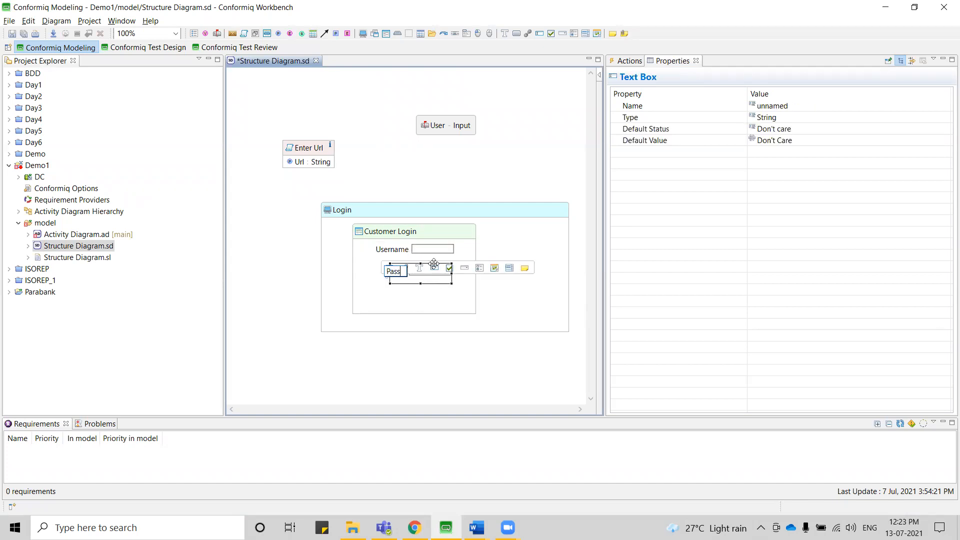
type("word")
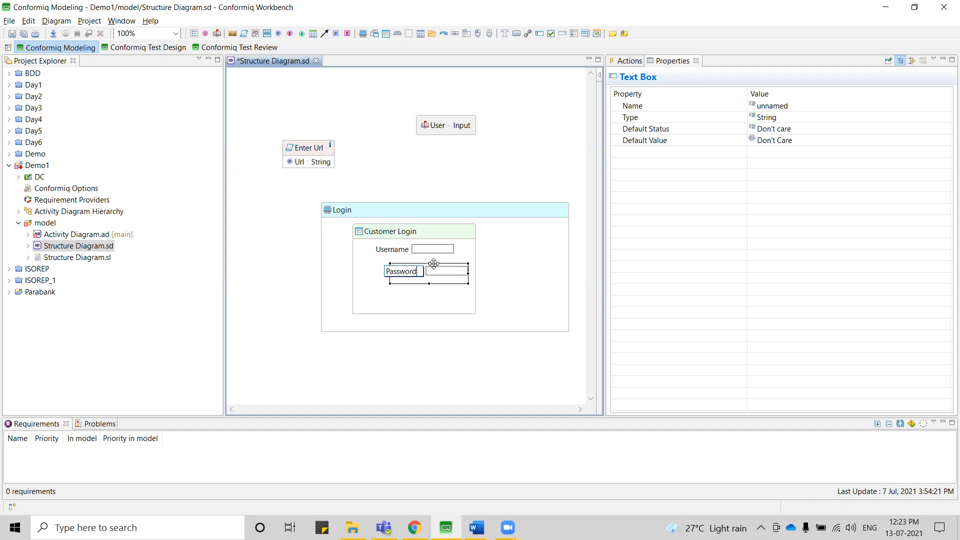
key("Return")
Add a button named Login to the Login screen, correcting any misspelling in its name.
left_click(490, 293)
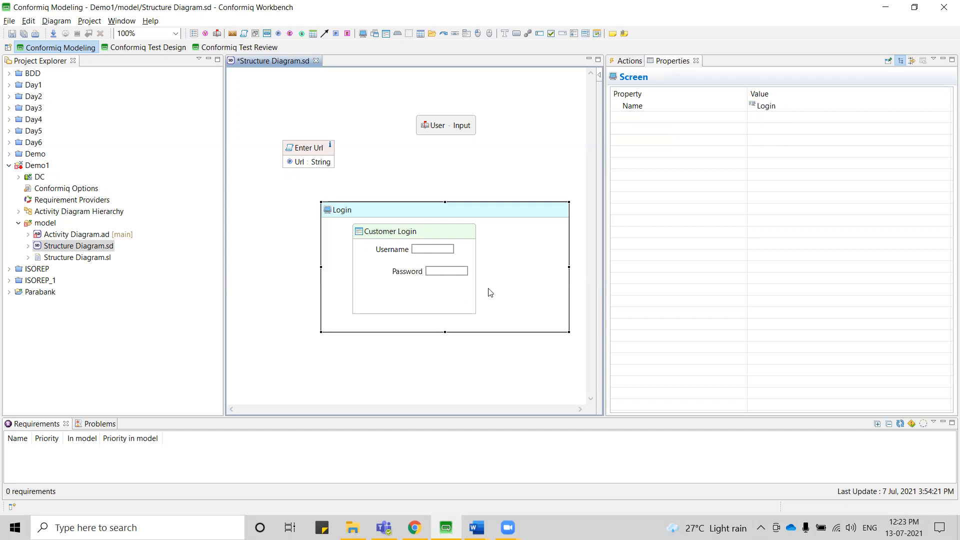
mouse_move(490, 293)
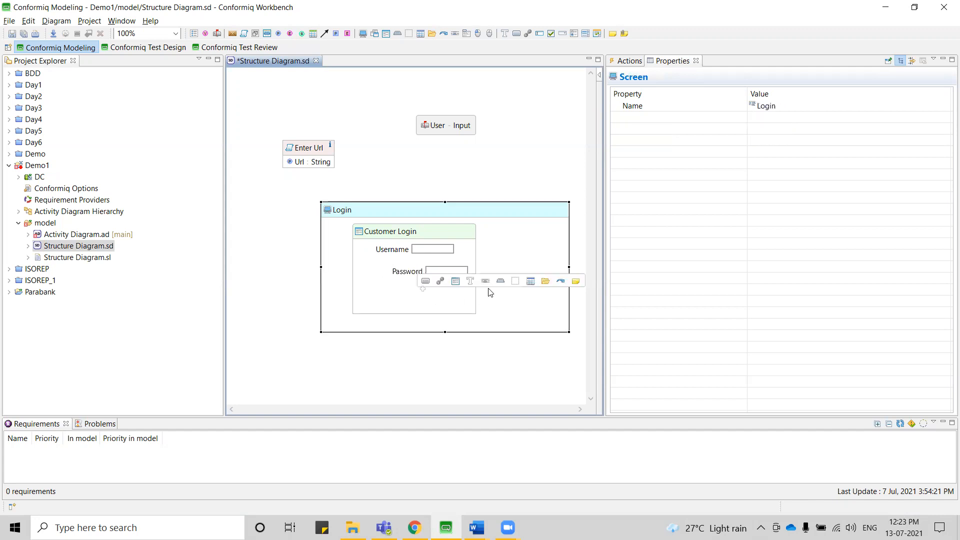
left_click(426, 283)
type("L")
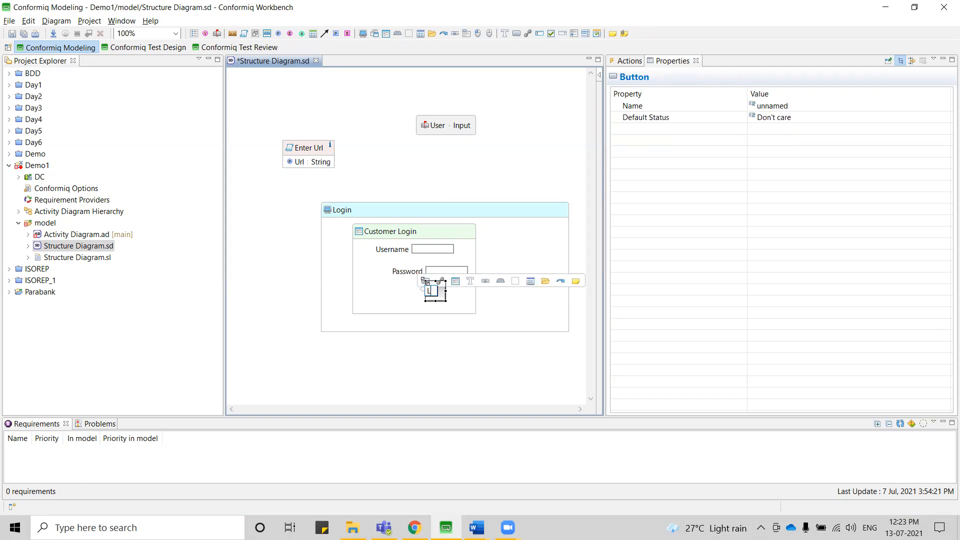
type("goin")
key("Return")
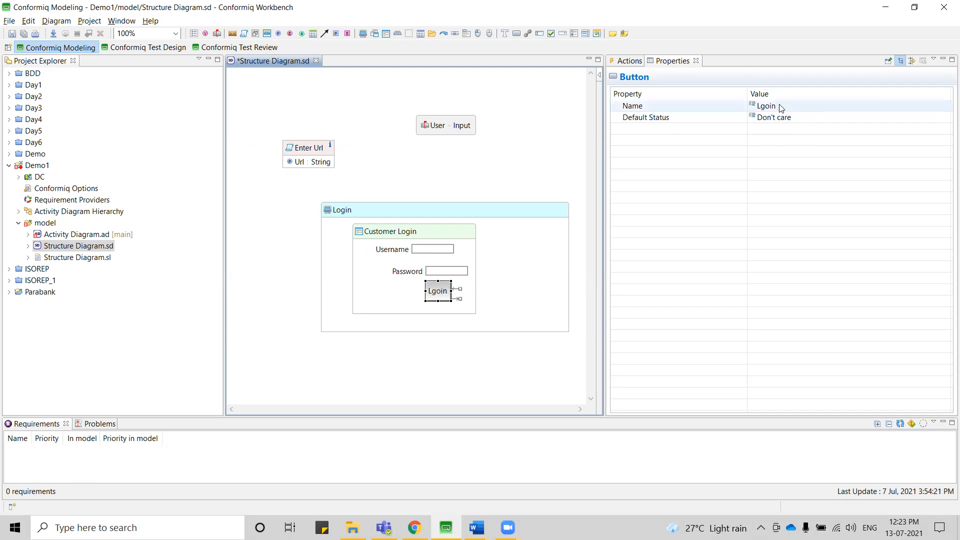
left_click(781, 107)
type("L")
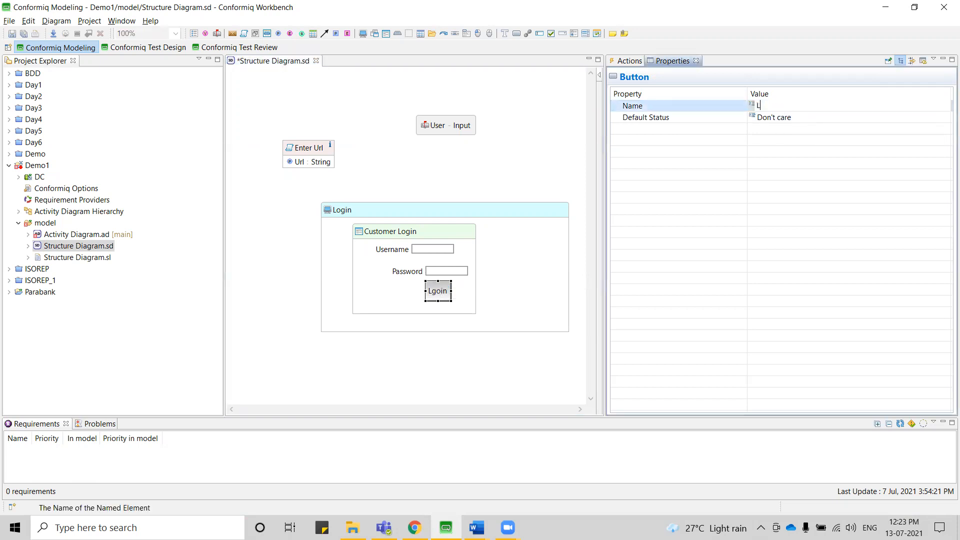
type("ogin")
key("Return")
Move the Login button to the right of the Customer Login form and save the structure diagram.
left_click_drag(443, 297, 517, 284)
key("ctrl+s")
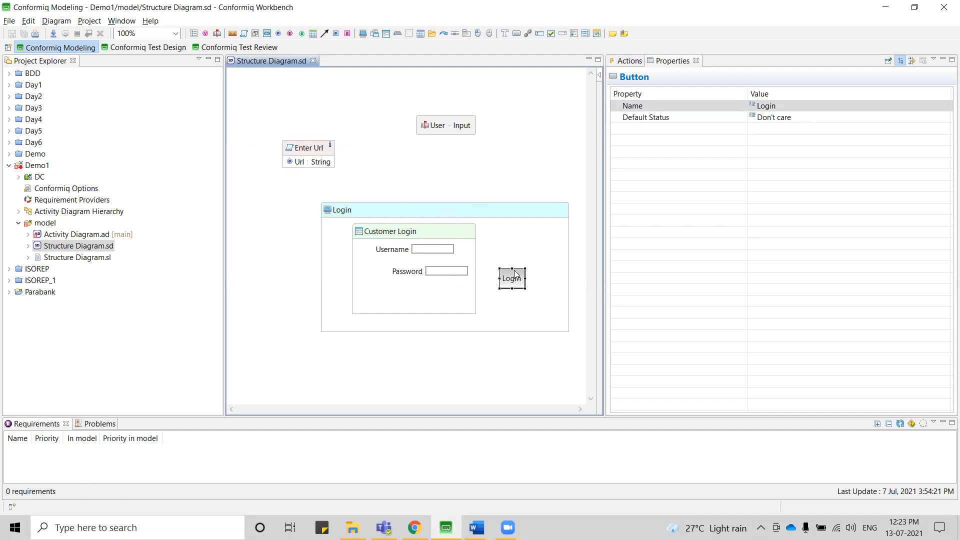
mouse_move(518, 288)
Switch to the ParaBank page in Chrome and try to log in with the username Valid and the account password.
left_click(414, 528)
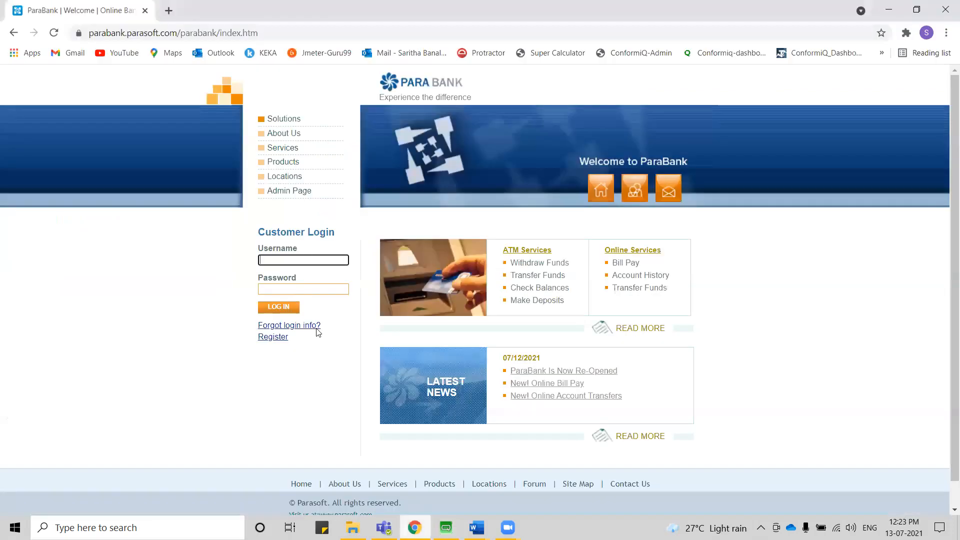
left_click(284, 260)
type("Valid")
key("Return")
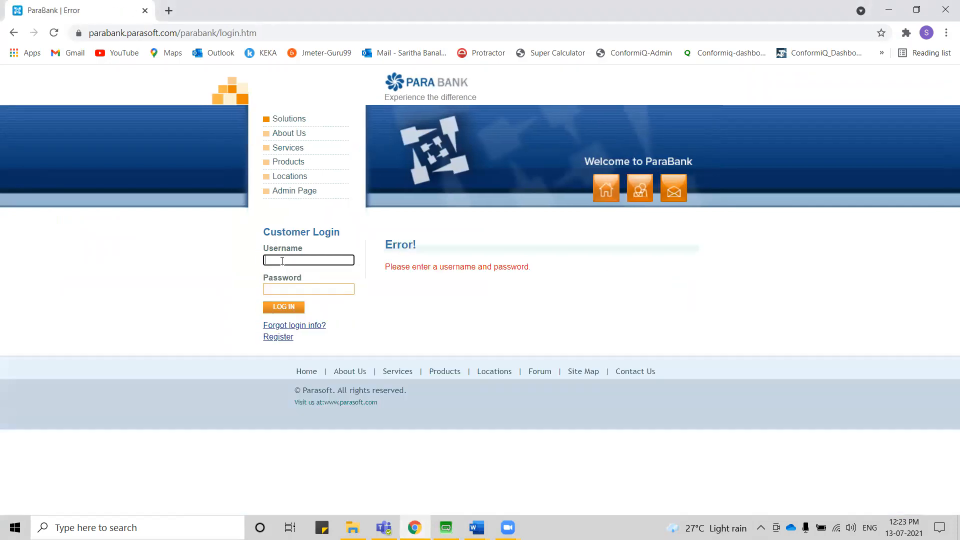
type("Valid")
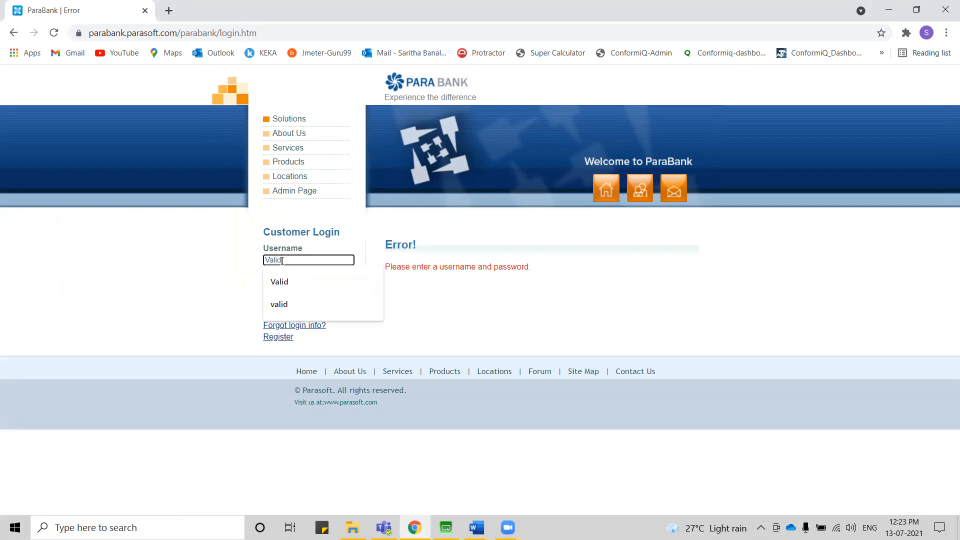
key("Tab")
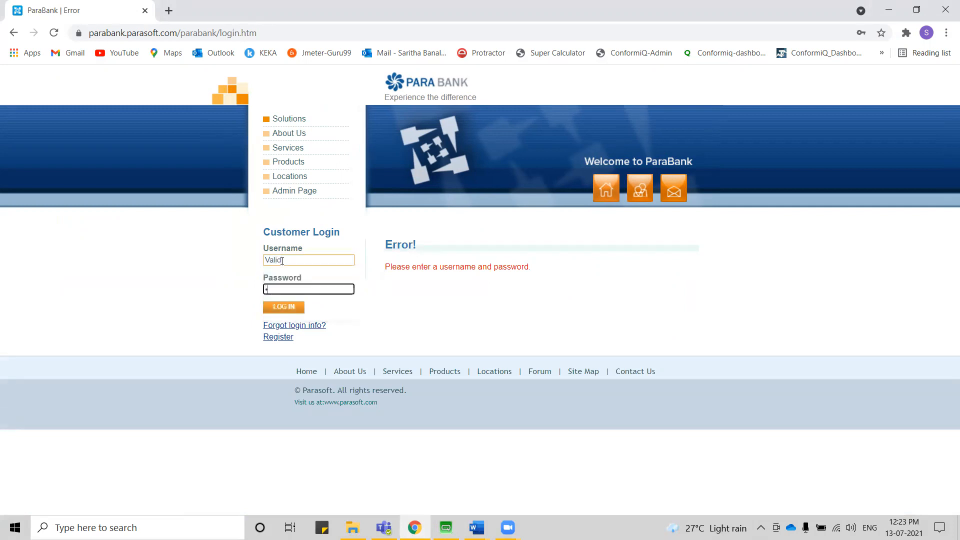
left_click(281, 310)
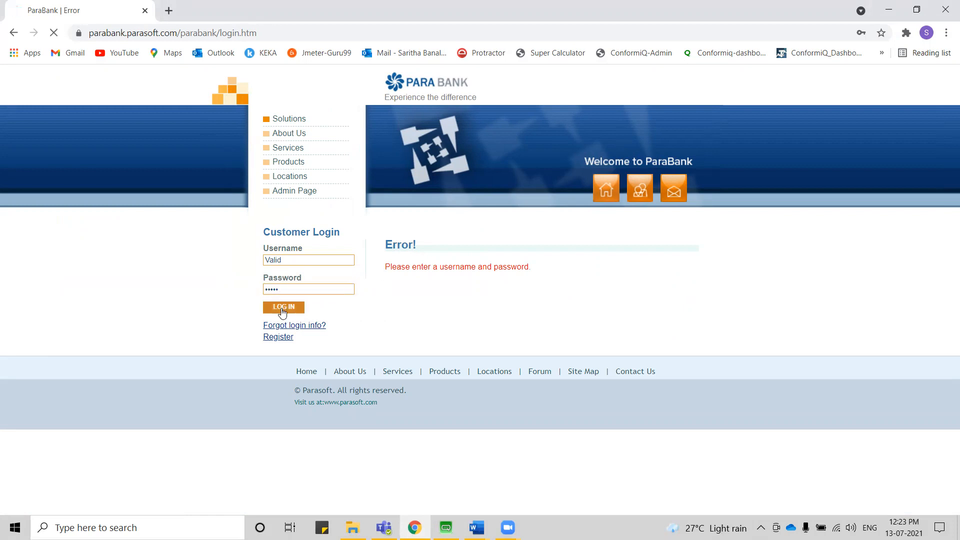
Open ParaBank's registration form and fill in the name, address, phone and SSN fields from the saved suggestions.
left_click(281, 259)
left_click(223, 324)
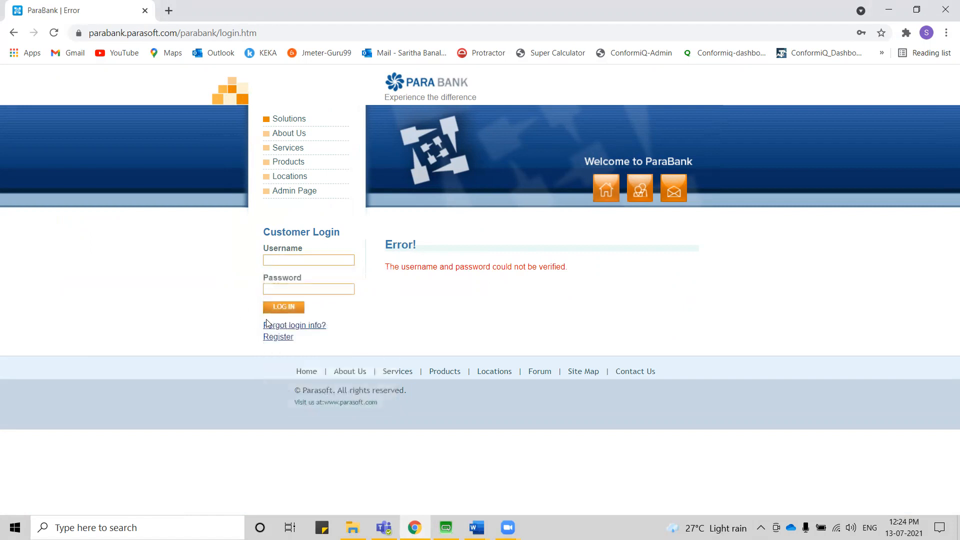
left_click(278, 337)
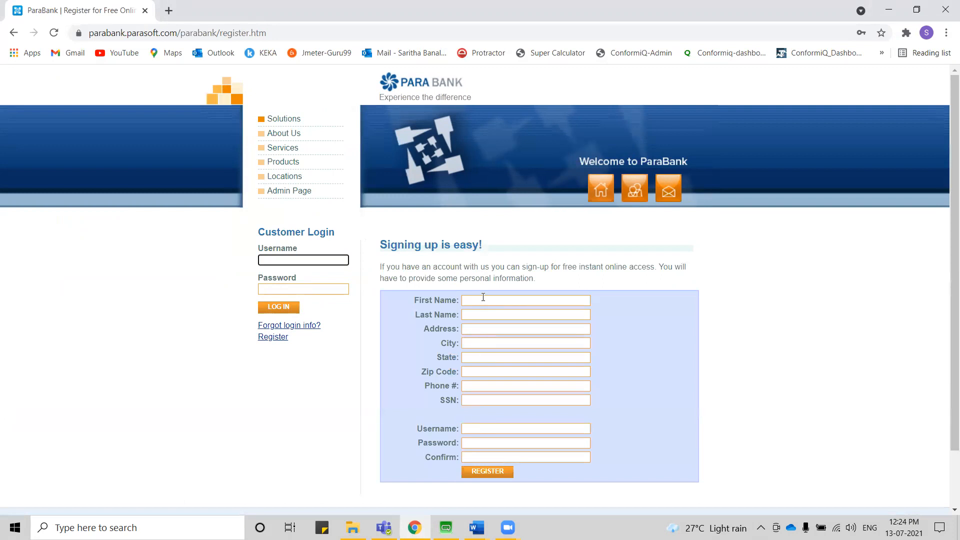
left_click(483, 301)
left_click(483, 324)
left_click(483, 400)
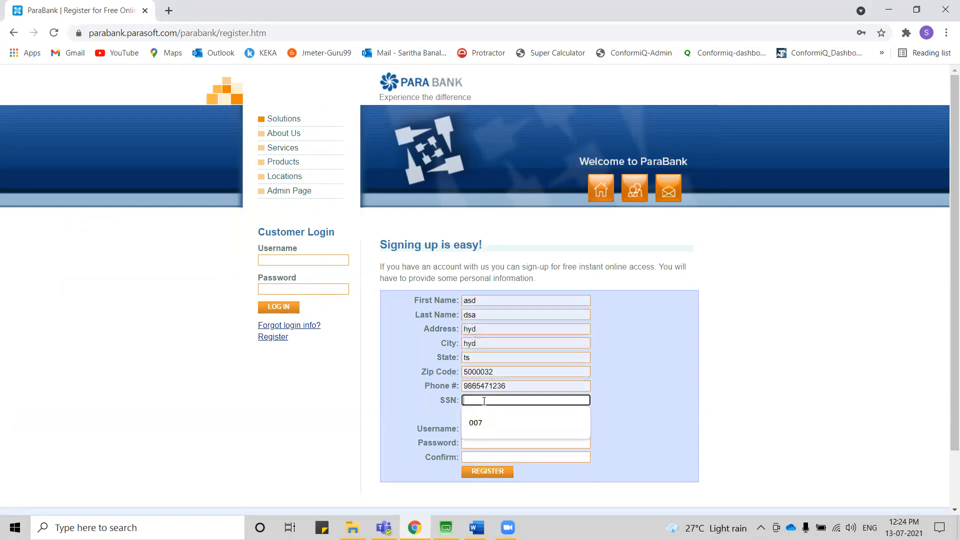
left_click(481, 423)
Enter Valid as the new account's username, enter and confirm the account password, and submit the registration.
left_click(477, 430)
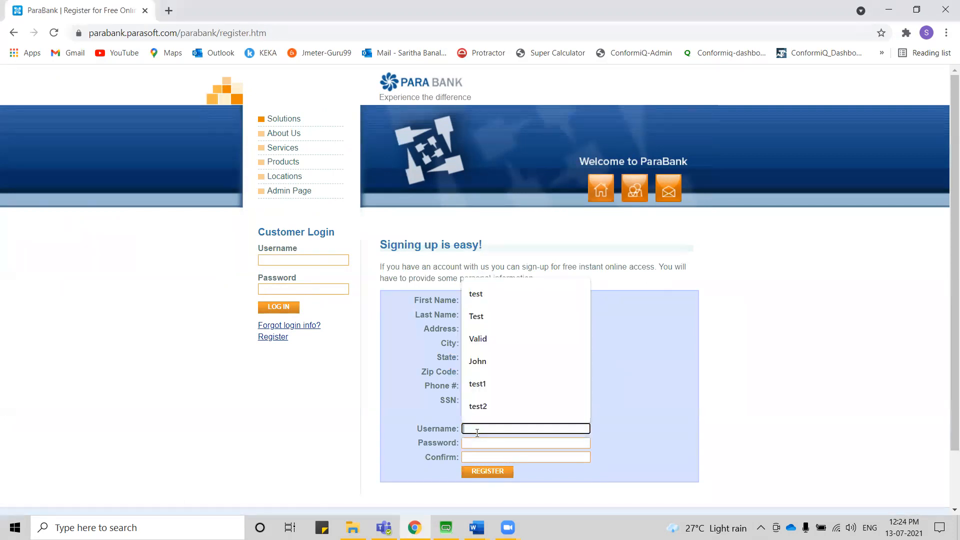
type("Valid")
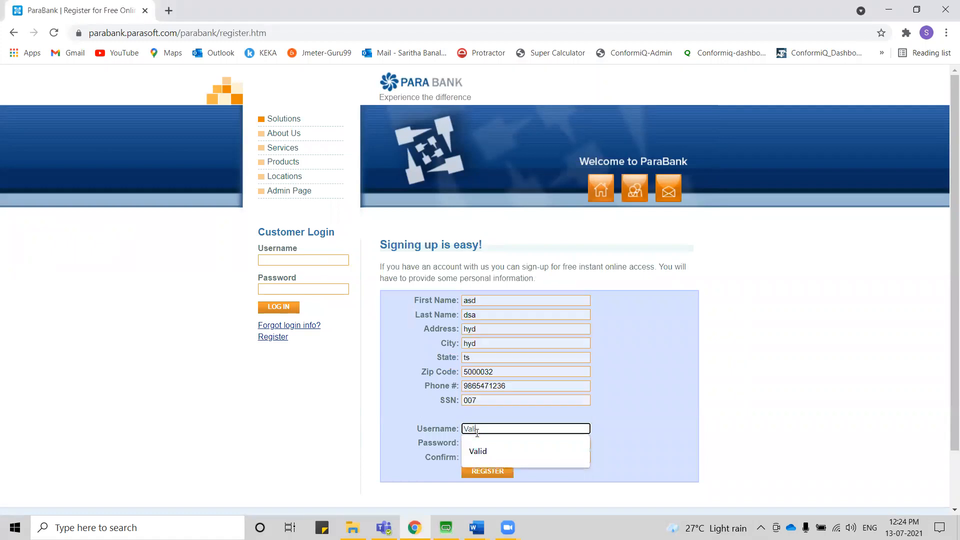
key("Tab")
type("•••")
key("Tab")
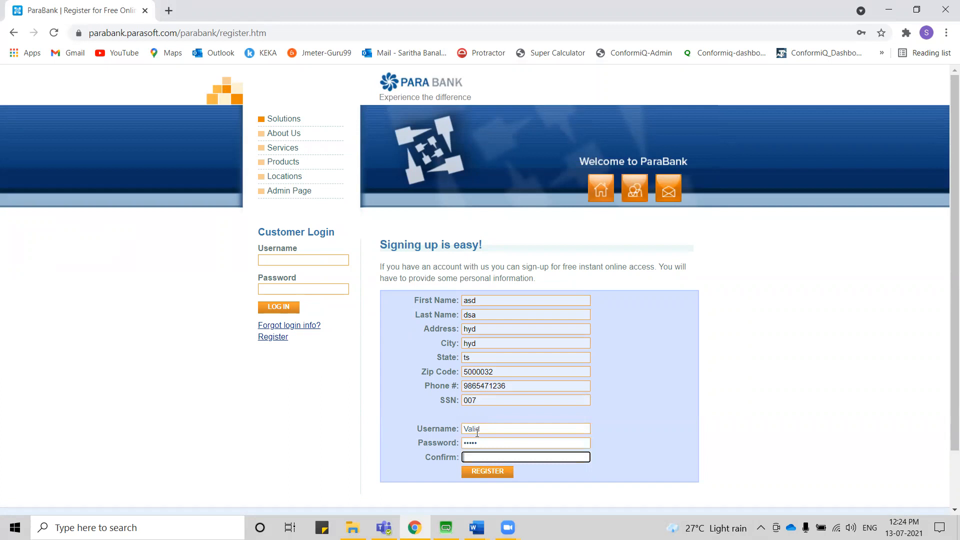
type("•••••")
left_click(489, 471)
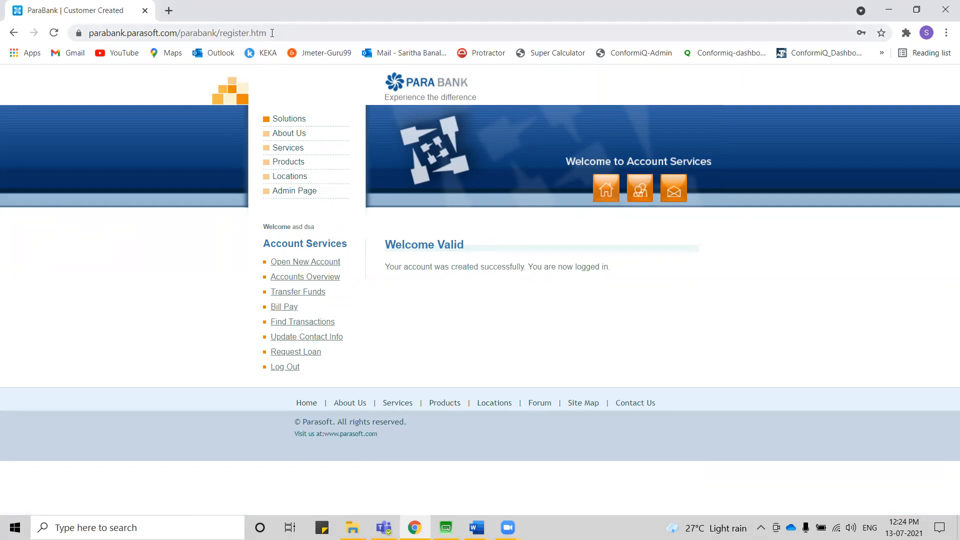
Review the Account Services heading and its links, and open the Open New Account page.
left_click_drag(348, 247, 265, 254)
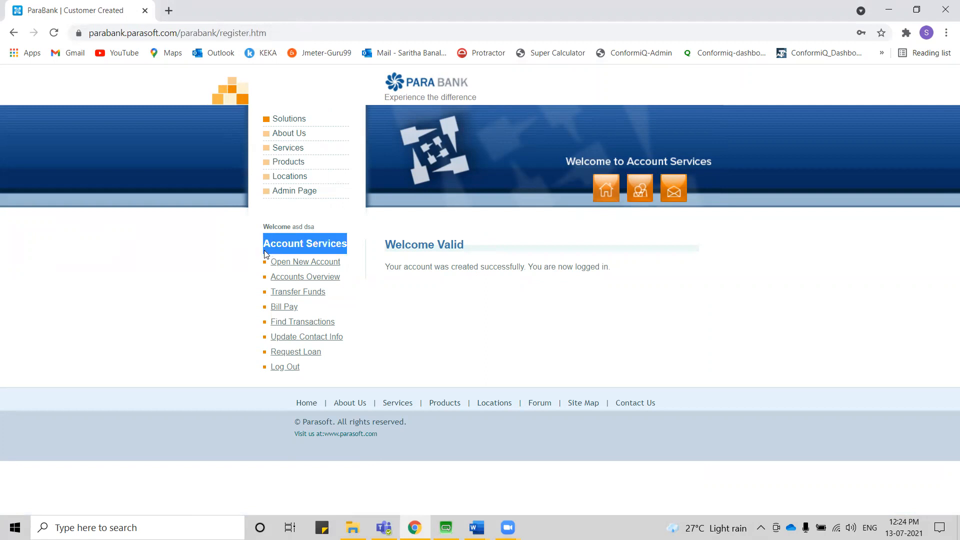
left_click(351, 246)
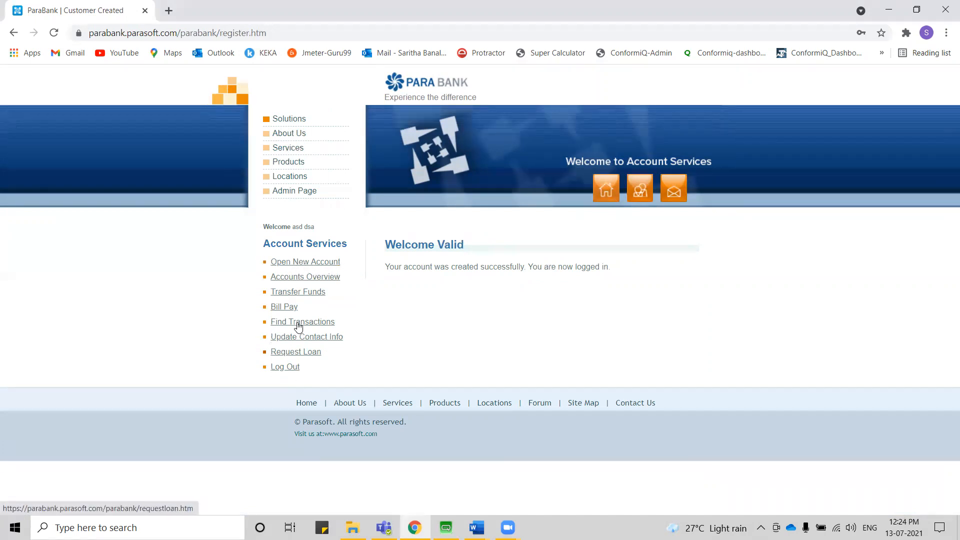
left_click(307, 265)
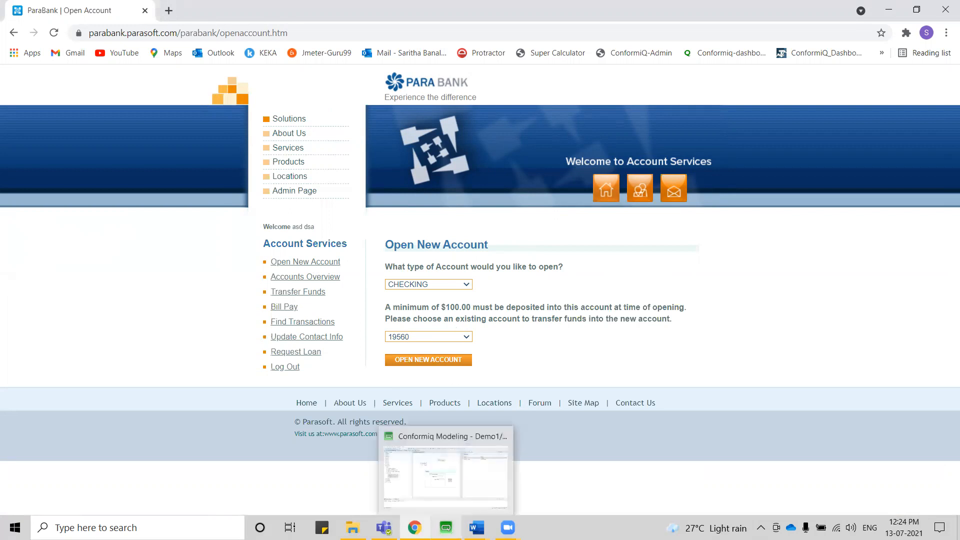
Switch back to Conformiq and add a screen named Account Services below the Login screen in the structure diagram.
left_click(446, 528)
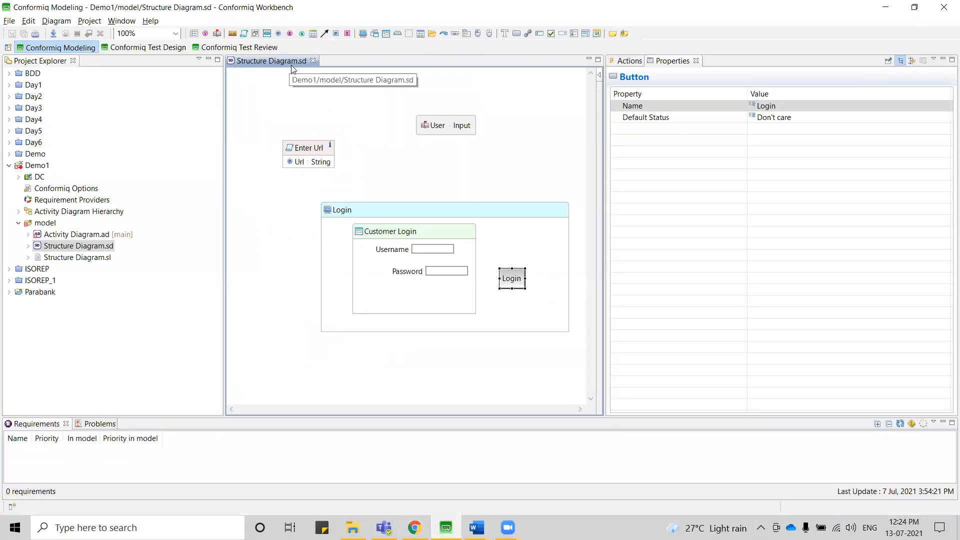
mouse_move(277, 374)
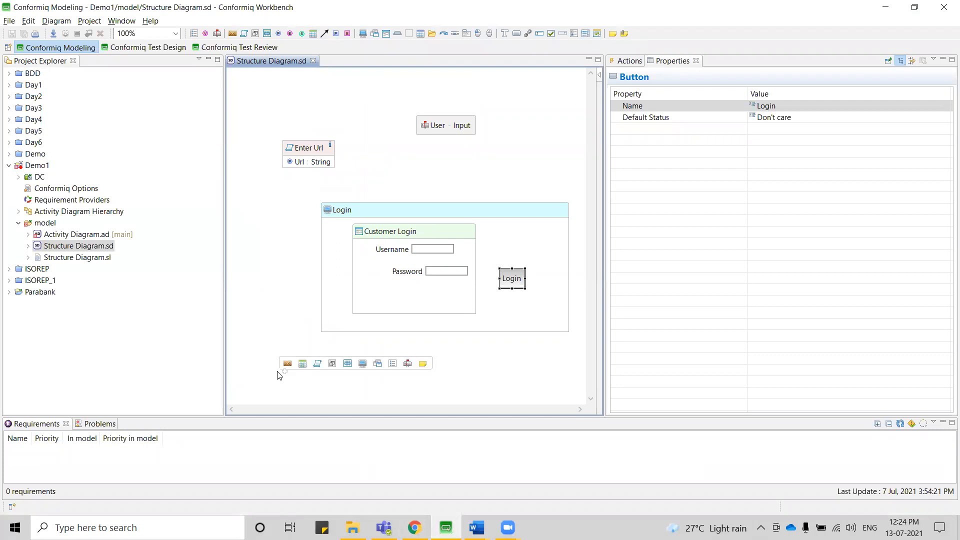
left_click(363, 364)
type("Account ")
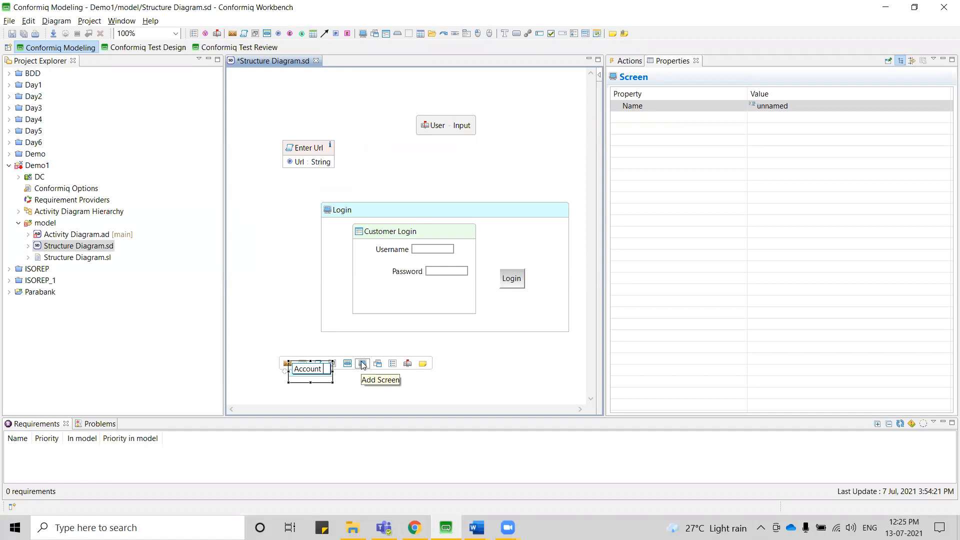
type("Services")
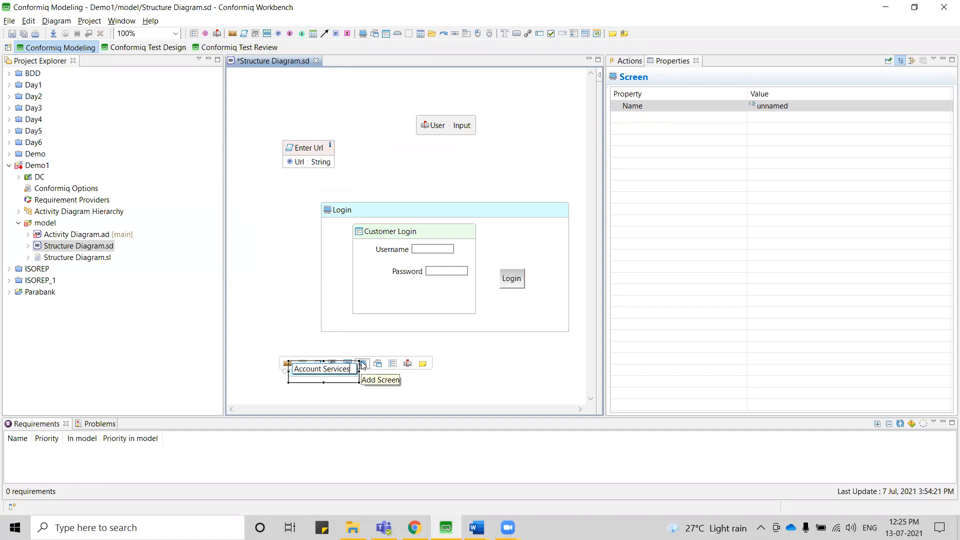
key("Return")
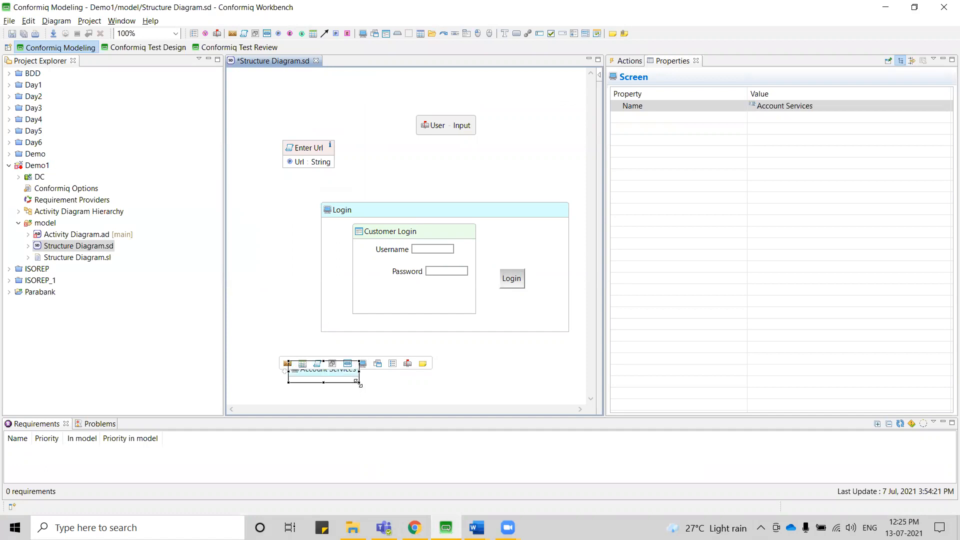
Enlarge the Account Services screen in the structure diagram and add a hyperlink named Open New Account inside it.
left_click_drag(403, 418, 420, 429)
scroll(371, 366, "down", 1)
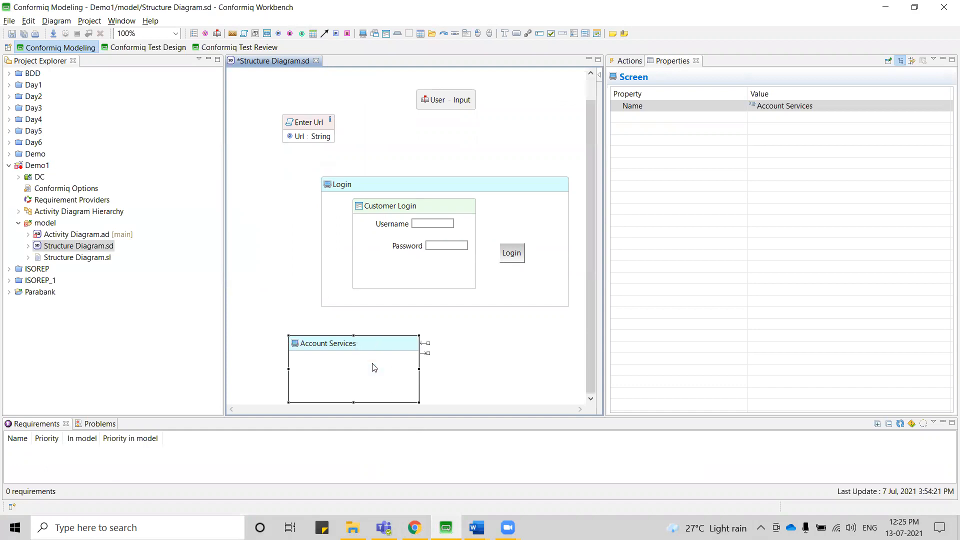
mouse_move(311, 365)
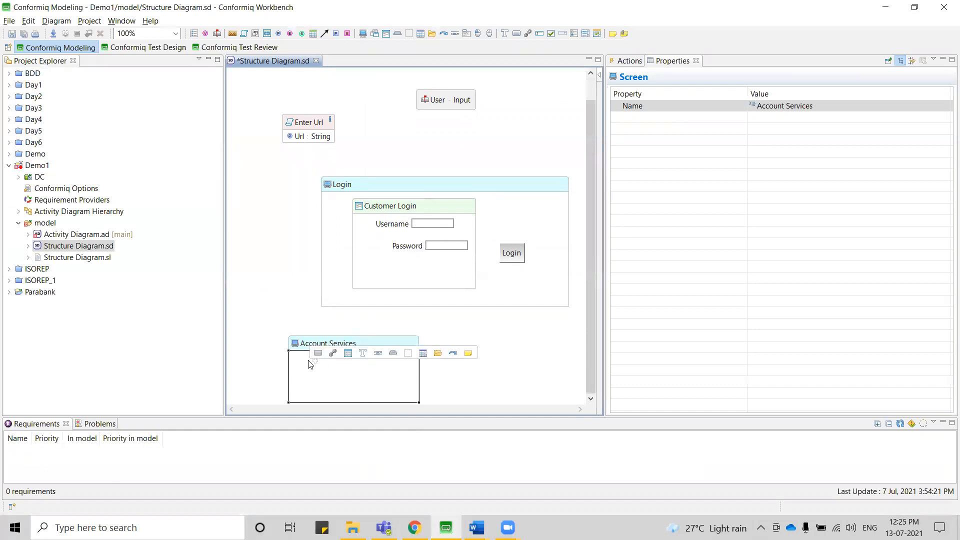
left_click(334, 353)
type("Ope")
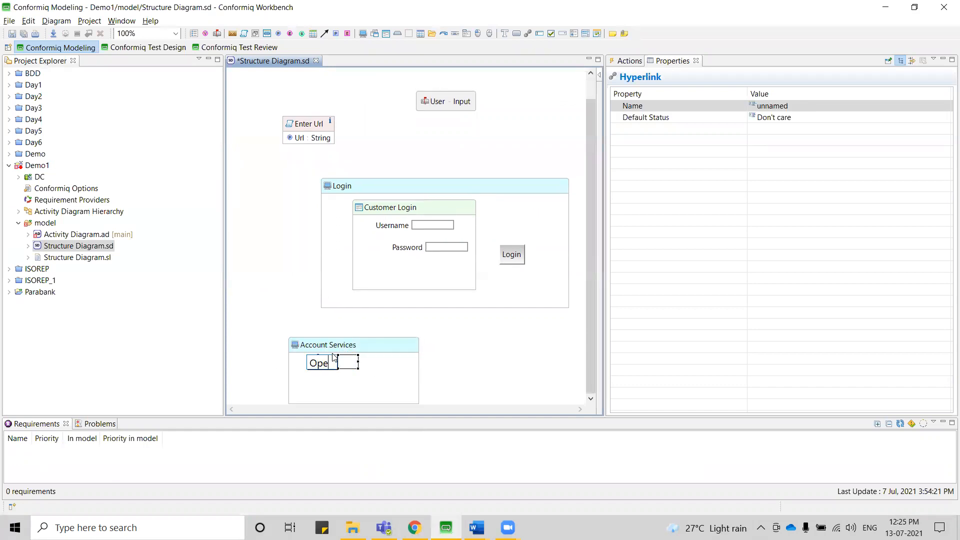
type("n New")
type(" Accoun")
type("t")
key("Return")
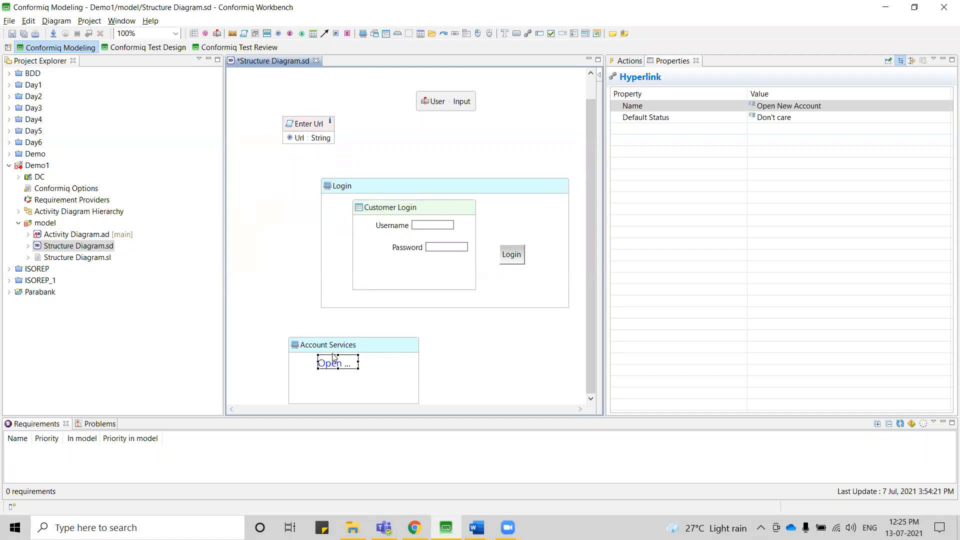
Check the Account Services link names in ParaBank and add a Transfer Funds hyperlink below the first link in the Account Services screen.
left_click(322, 391)
key("alt+Tab")
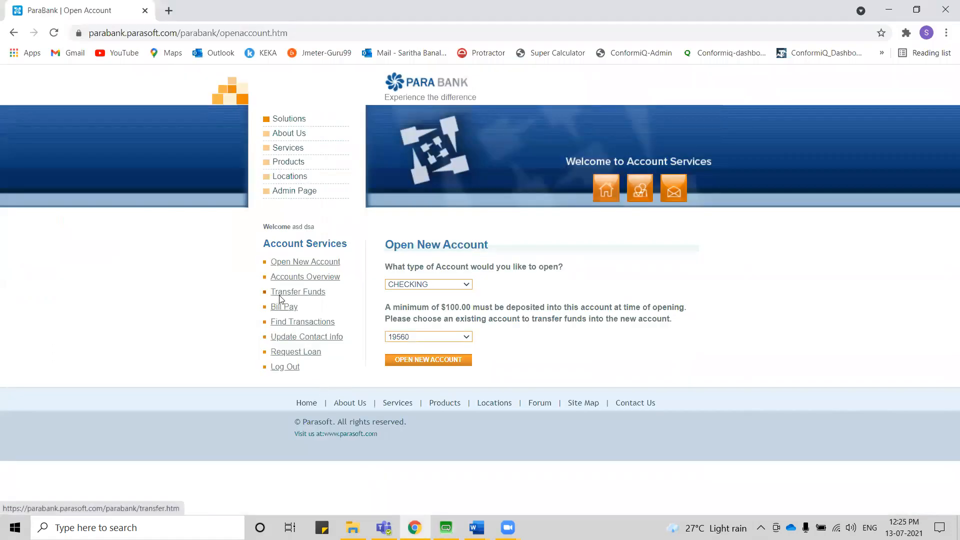
key("alt+Tab")
mouse_move(310, 384)
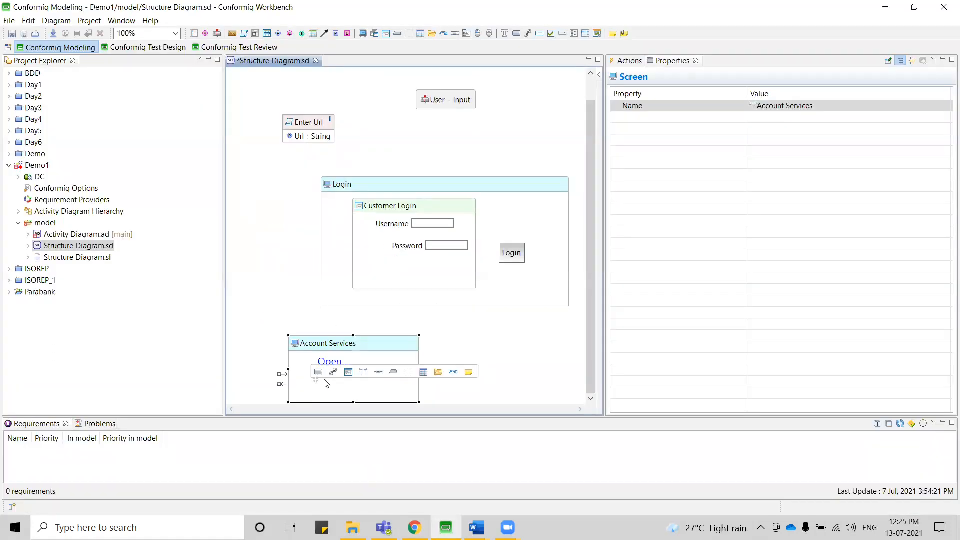
type("Transfer")
type(" Funds")
key("Return")
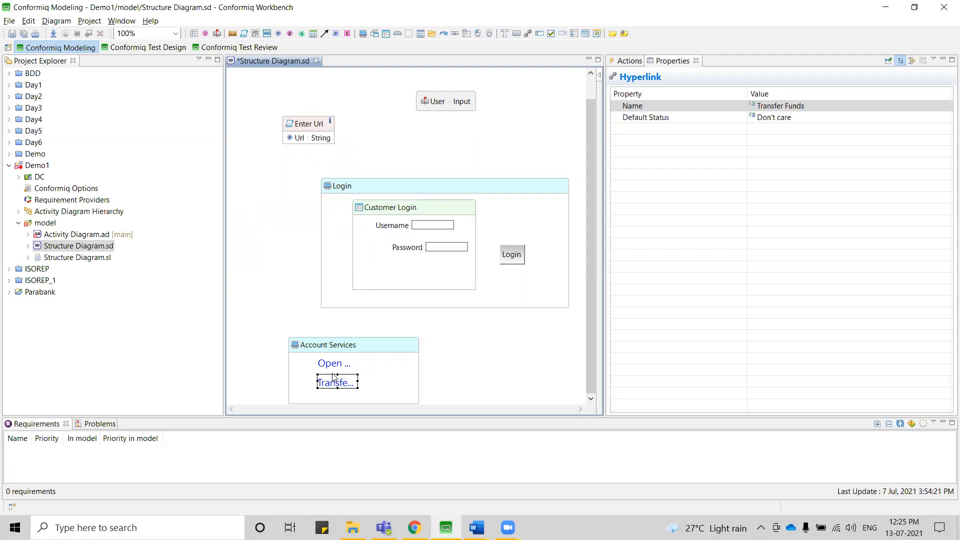
Add a hyperlink named Account Over View below Transfer Funds in the Account Services screen and save the diagram.
left_click(326, 400)
mouse_move(326, 399)
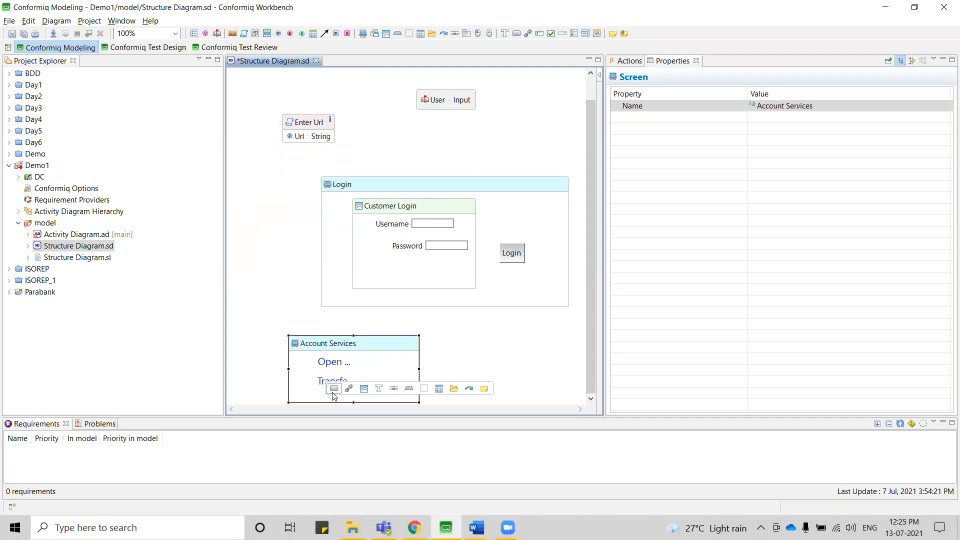
left_click(349, 389)
type("Accoun")
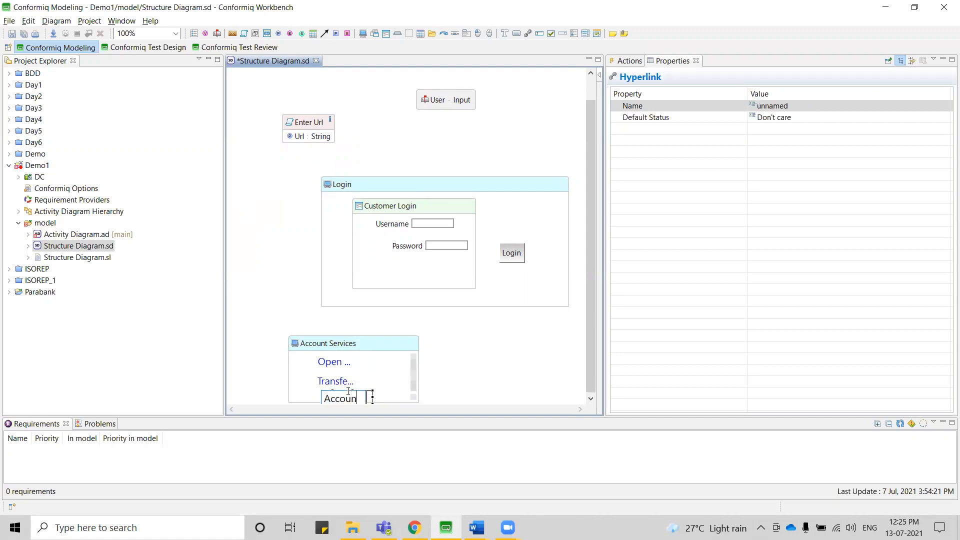
type("t Over View")
key("Return")
mouse_move(463, 368)
key("ctrl+s")
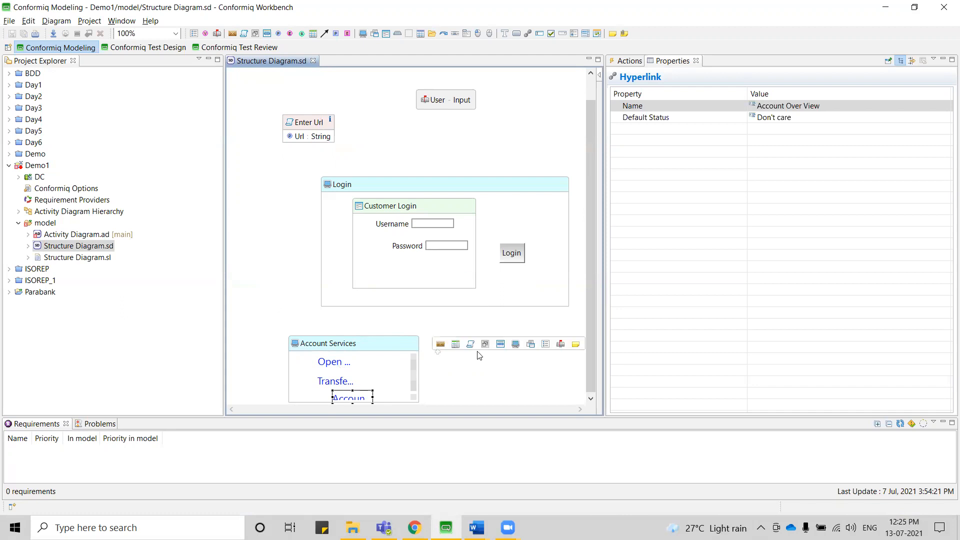
Add a screen named Open New Account beside the Account Services screen and enlarge it to hold a form.
left_click(518, 348)
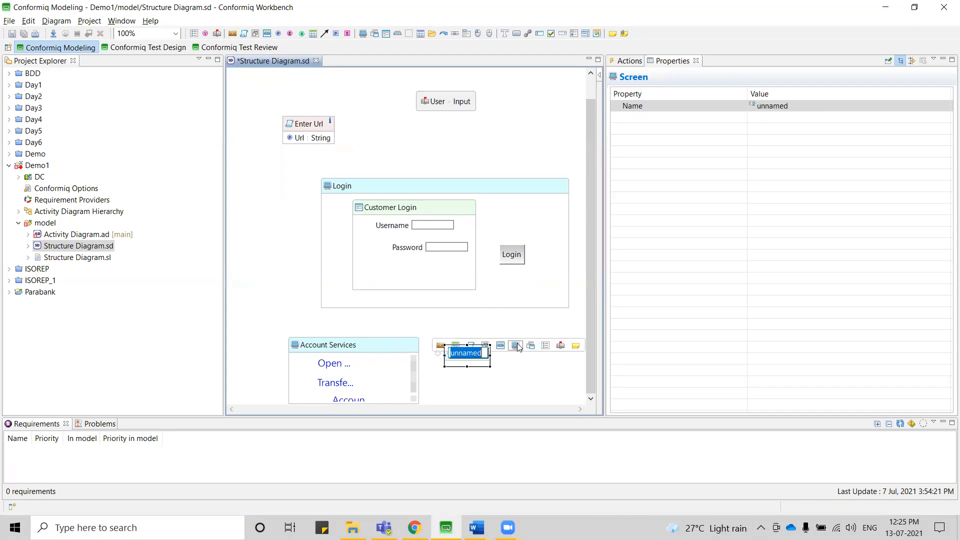
type("Open New a")
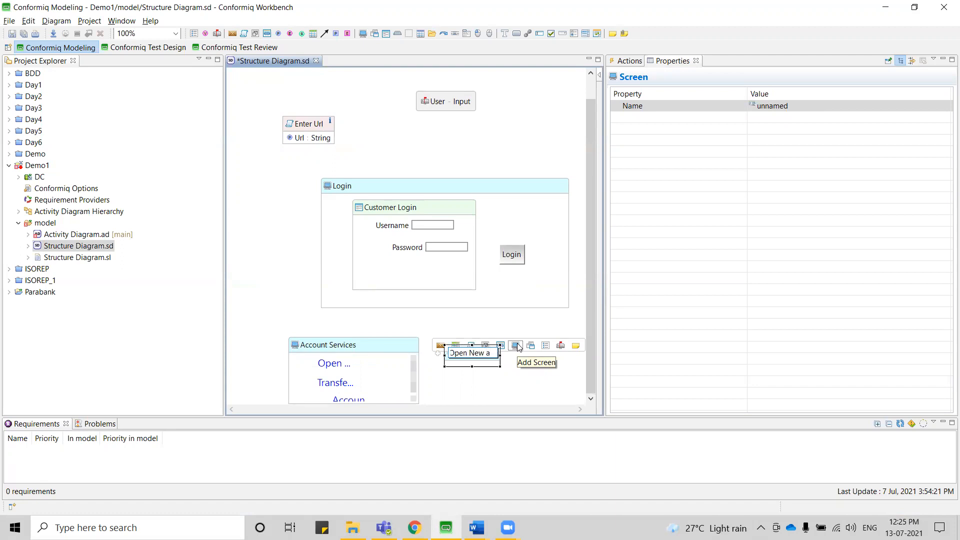
key("BackSpace")
type("Account")
key("Return")
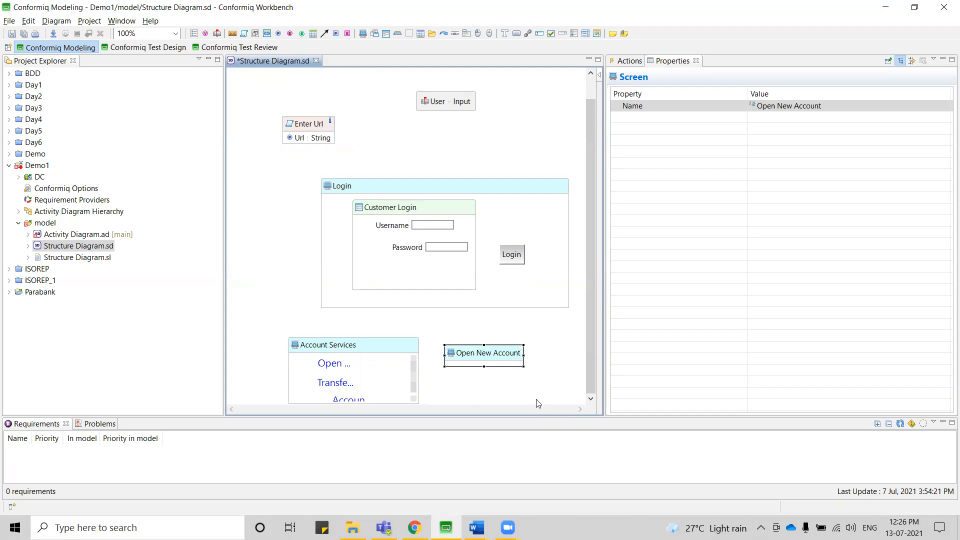
mouse_move(496, 364)
left_click_drag(523, 368, 558, 422)
scroll(506, 332, "down", 1)
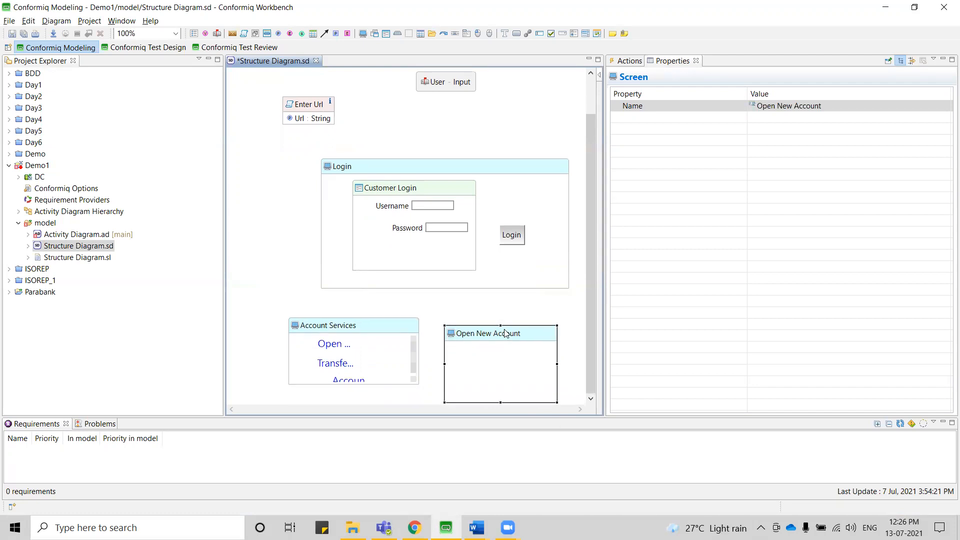
Check ParaBank's Open New Account page, then add and enlarge a form named Open New Account inside the matching Conformiq screen.
key("alt+Tab")
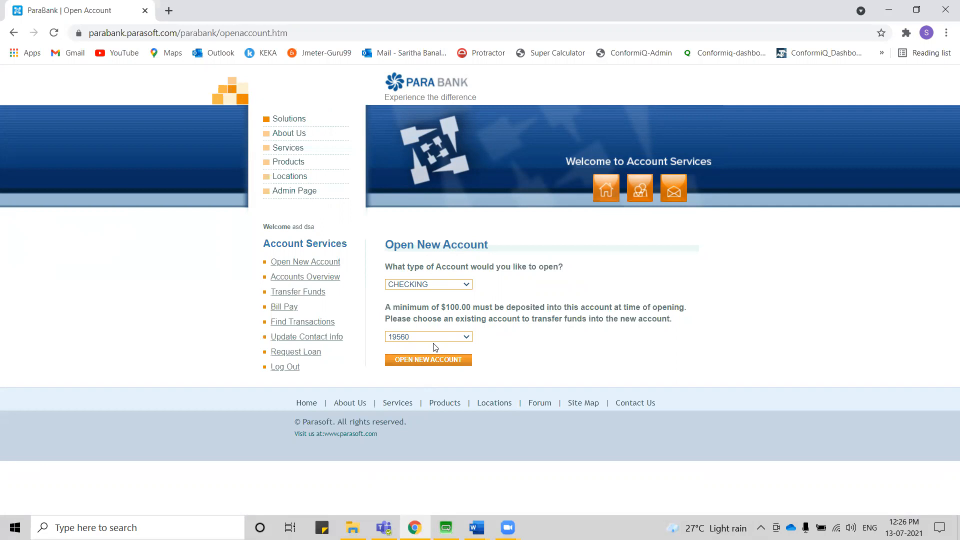
key("alt+Tab")
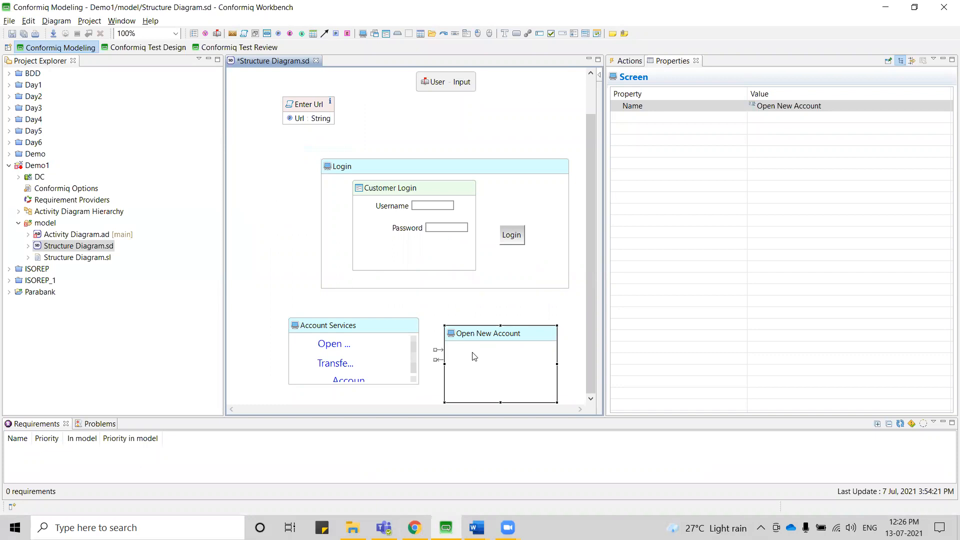
mouse_move(472, 357)
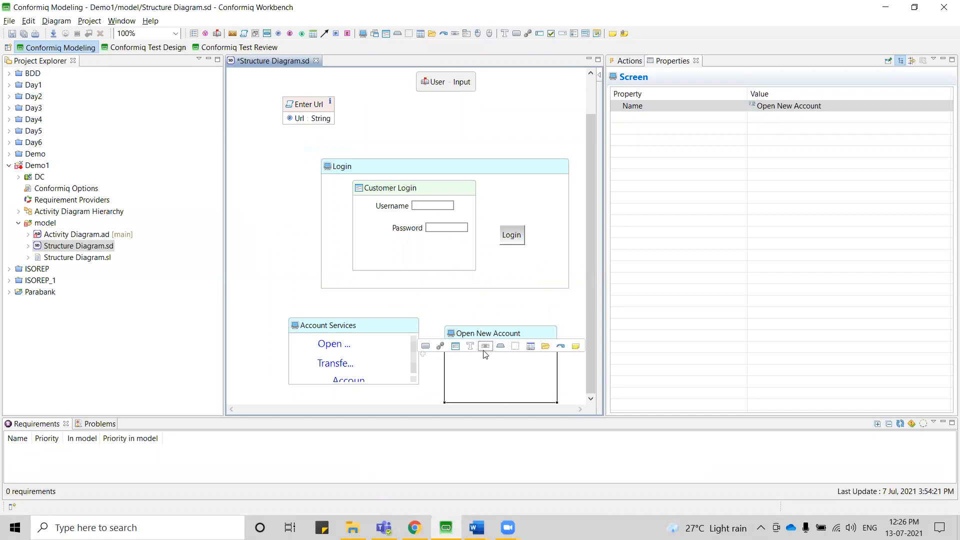
left_click(456, 347)
type("Open New A")
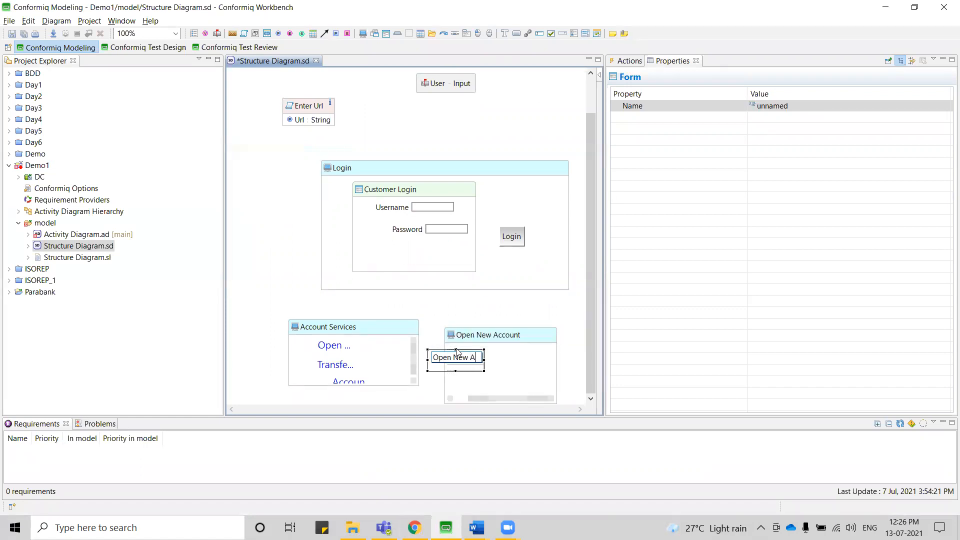
type("ccount")
key("Return")
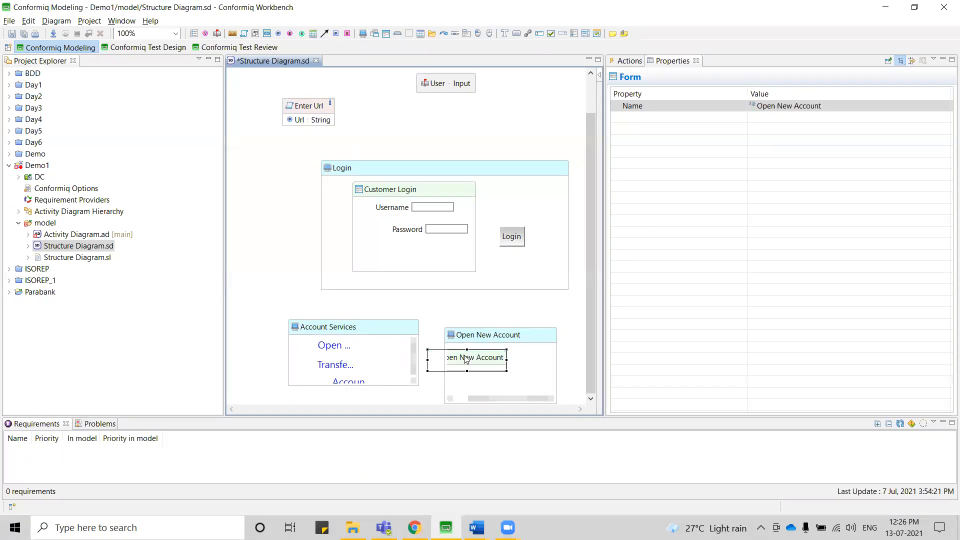
left_click_drag(505, 369, 548, 398)
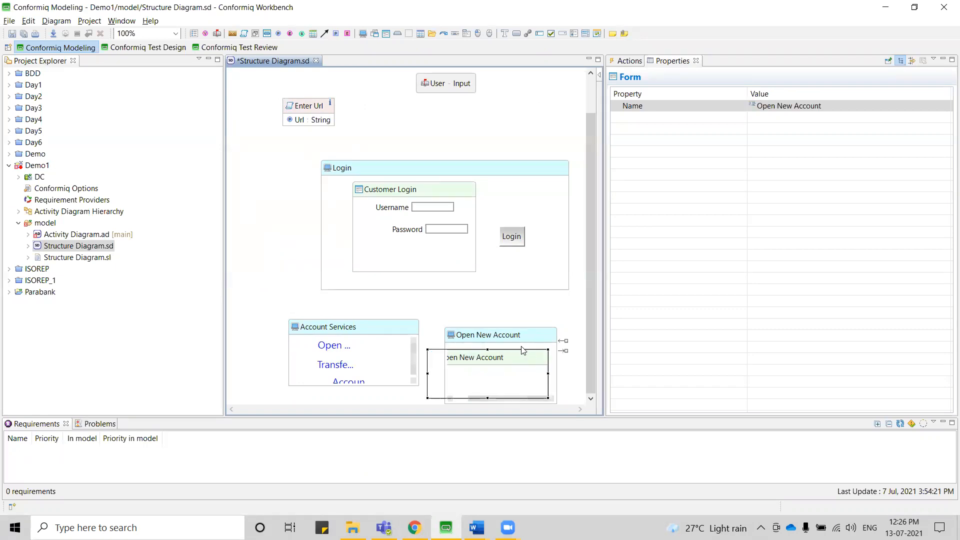
Add a dropdown named Account Type to the Open New Account form.
mouse_move(459, 377)
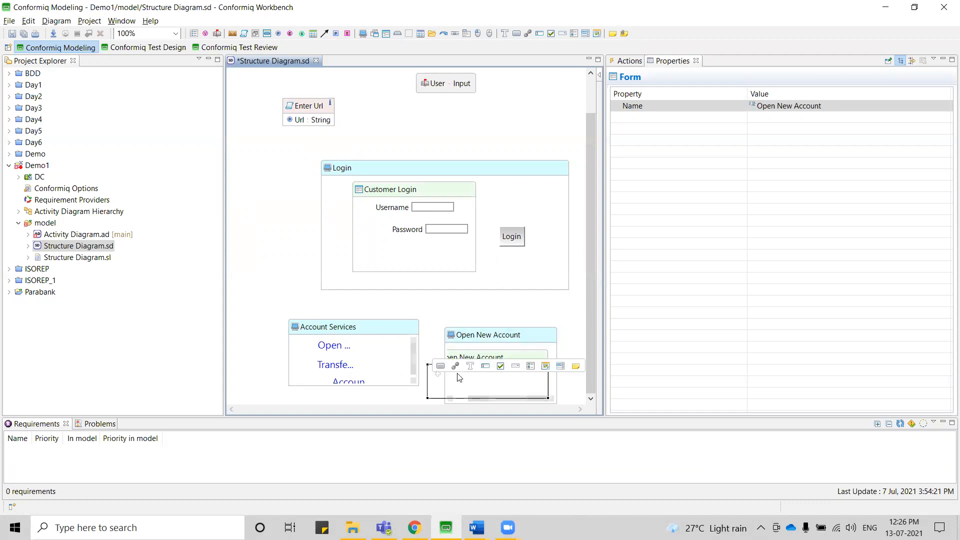
left_click(519, 367)
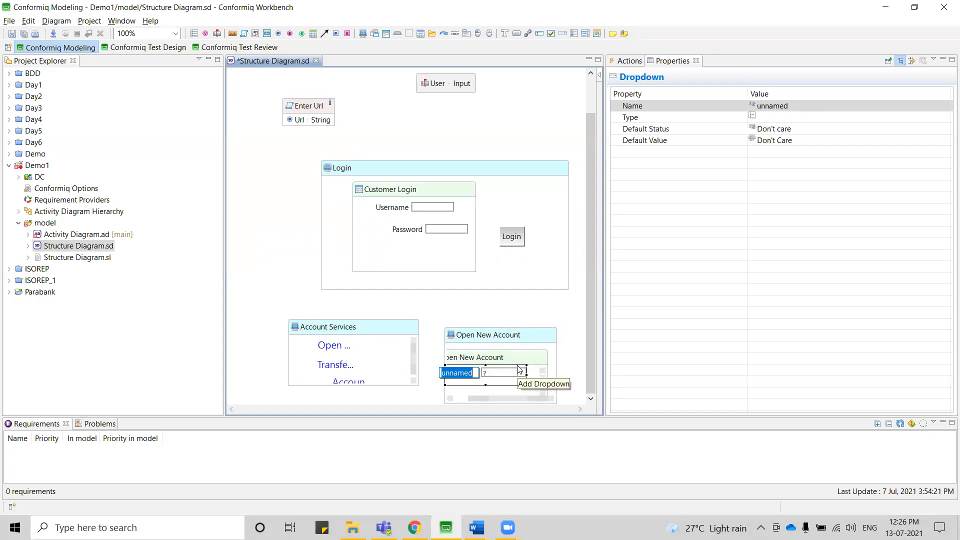
type("Account Type")
key("Return")
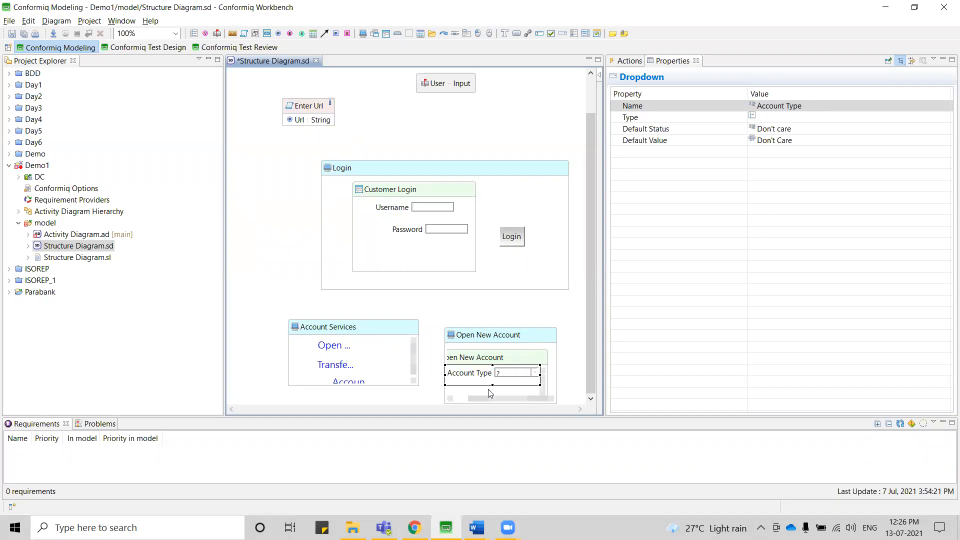
Add a dropdown named Existing Account below Account Type in the Open New Account form.
left_click(468, 393)
mouse_move(468, 393)
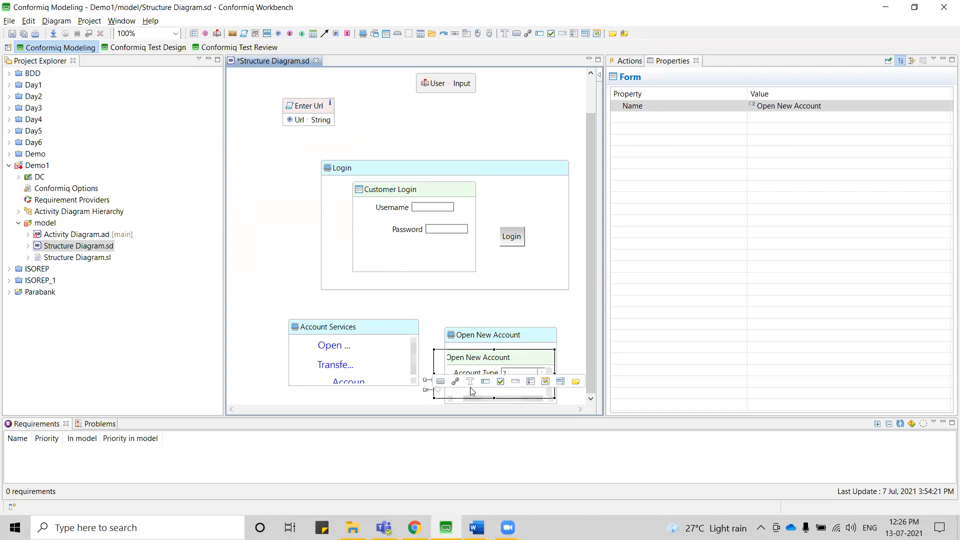
left_click(516, 382)
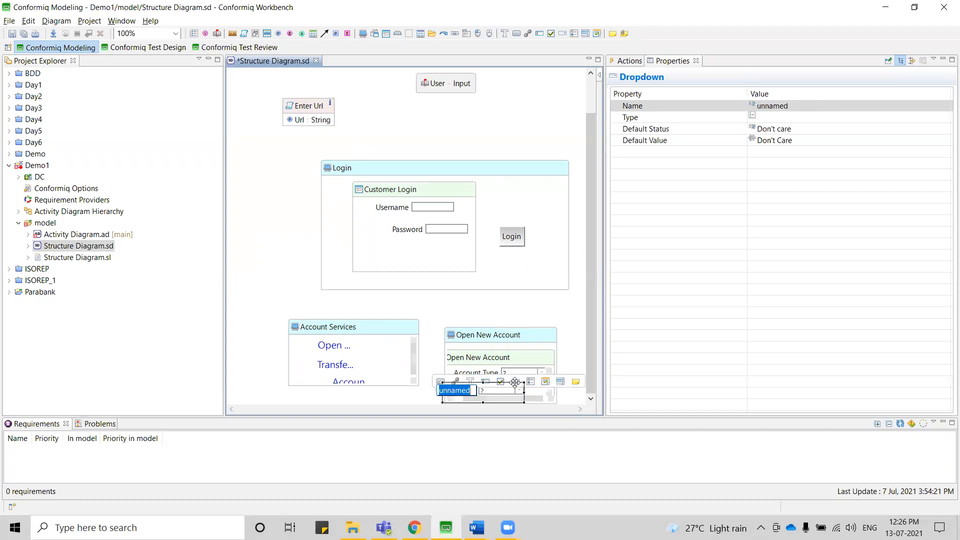
type("Exis")
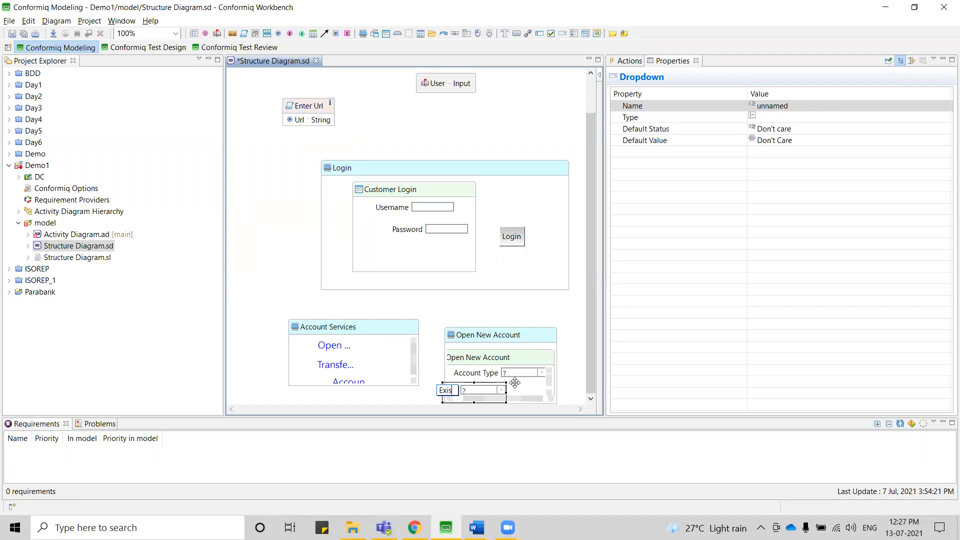
type("ting Account")
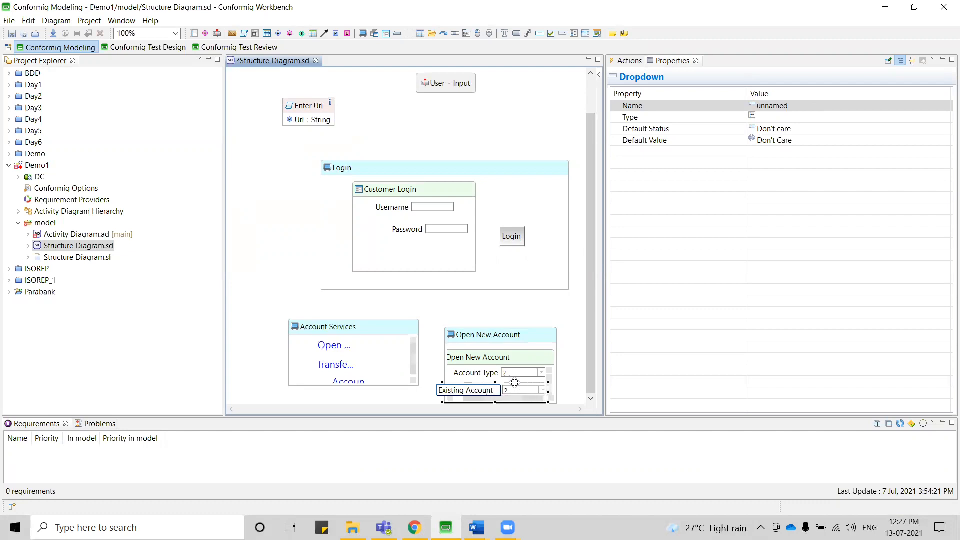
key("Return")
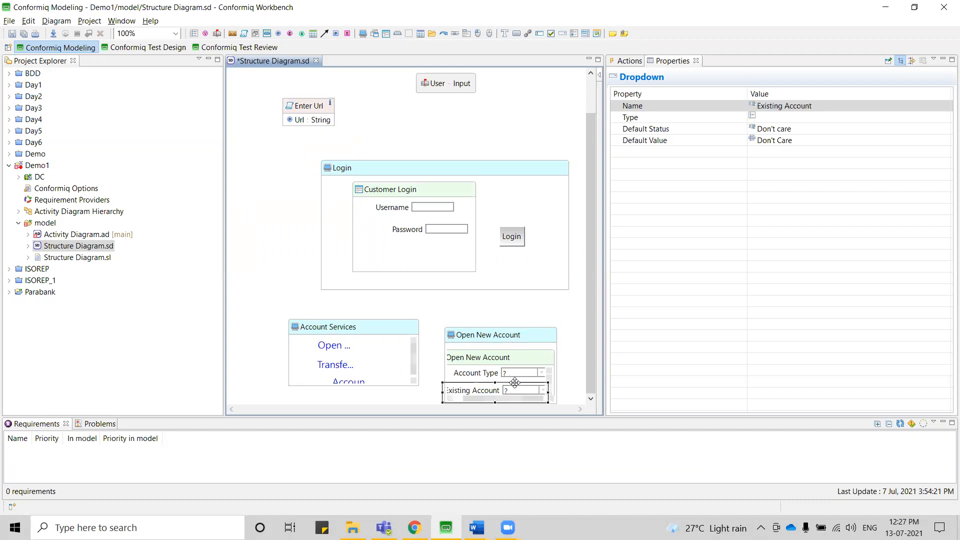
Enlarge the Open New Account screen to fit a button named Open New Account below its form, and save the diagram.
left_click(497, 339)
left_click_drag(557, 326, 578, 296)
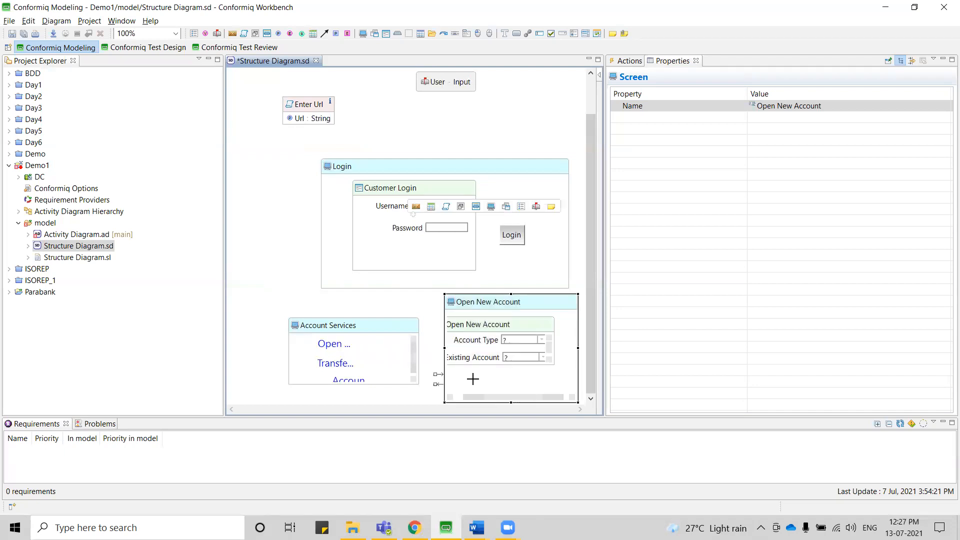
mouse_move(475, 383)
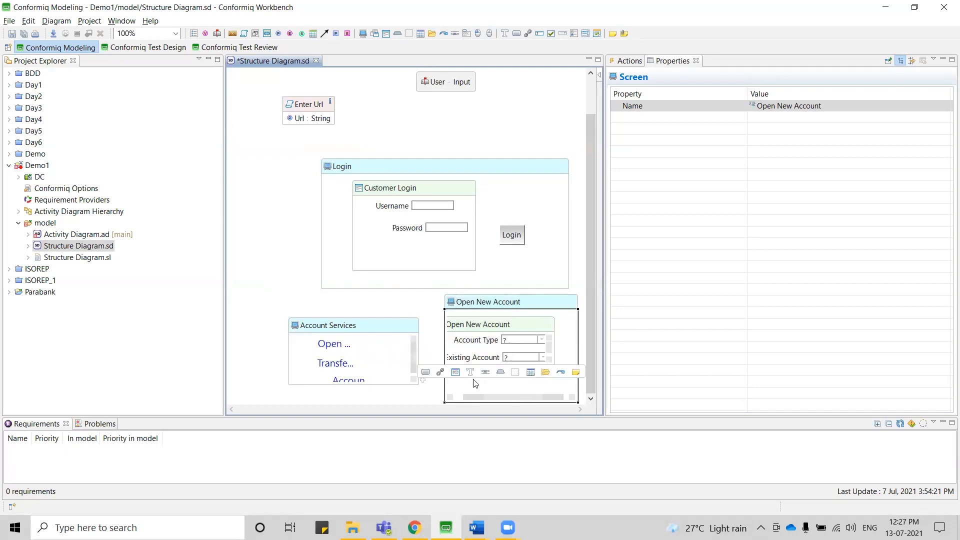
left_click(426, 373)
type("Op")
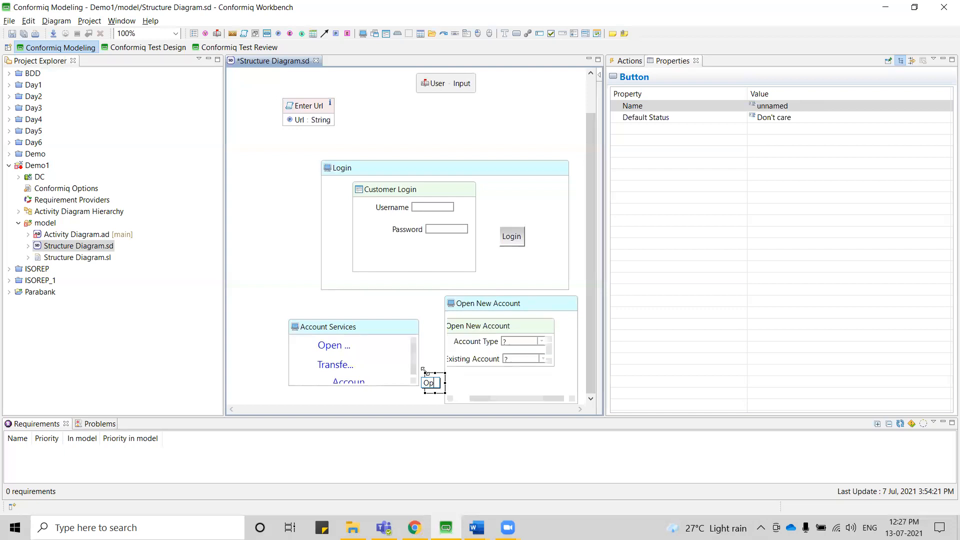
type("en New Accont")
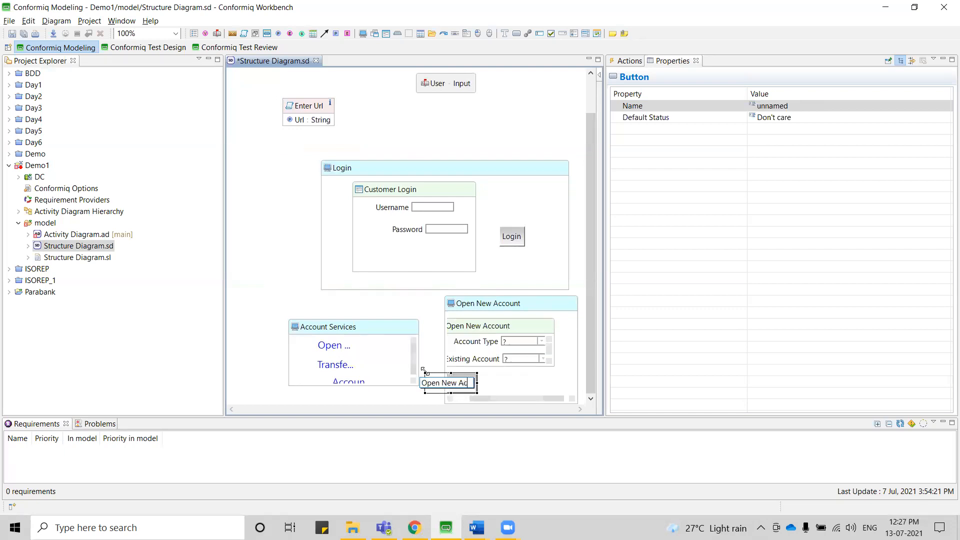
key("BackSpace")
key("BackSpace")
key("BackSpace")
type("ount")
key("Return")
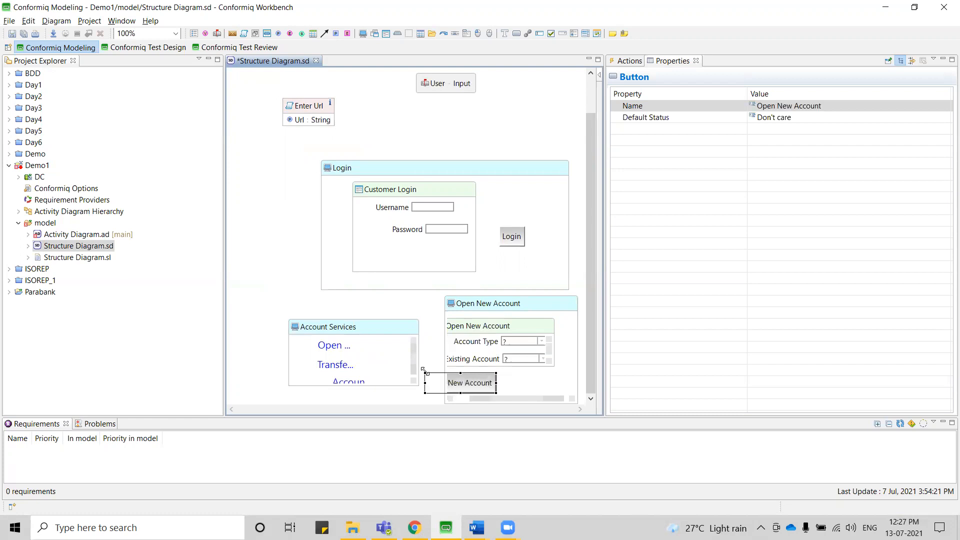
left_click_drag(481, 383, 515, 384)
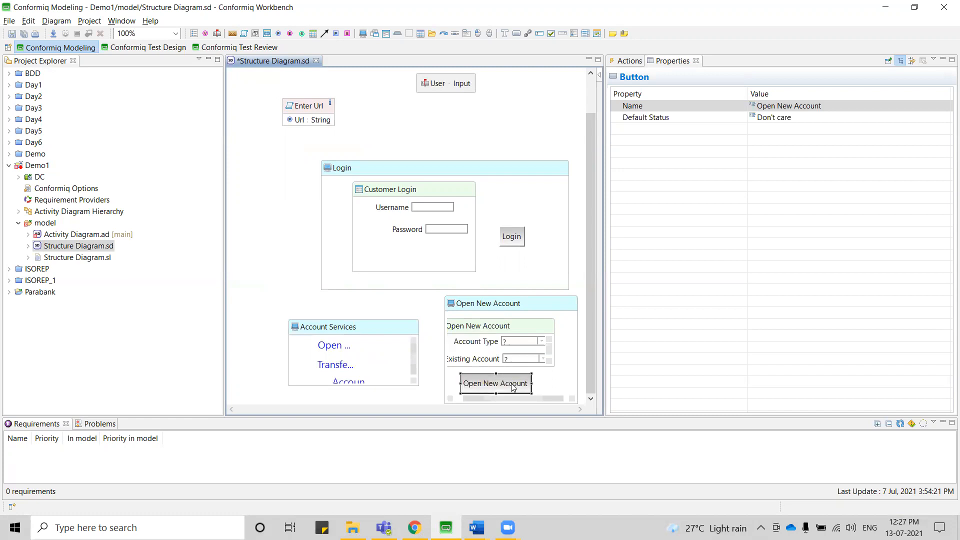
key("ctrl+s")
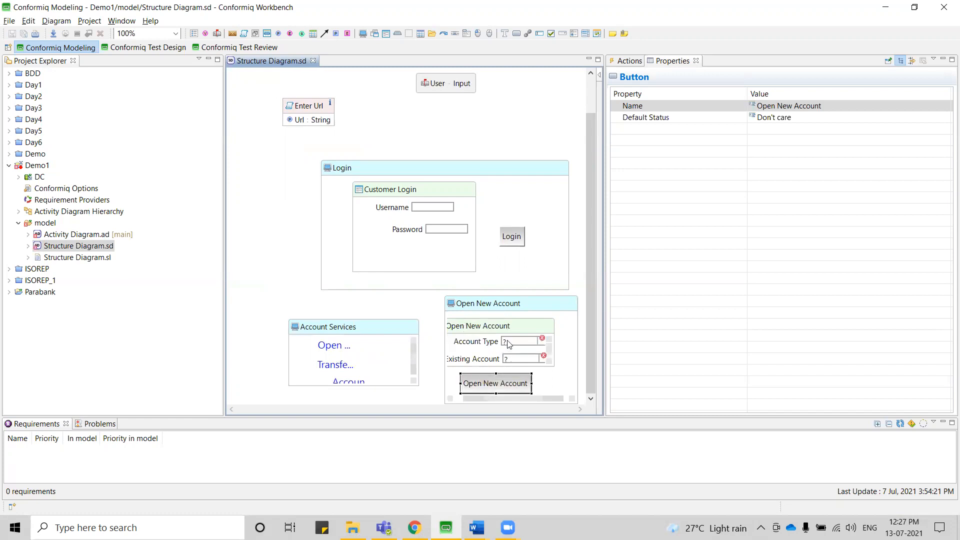
Examine the Account Type dropdown's error and its Type property in the Open New Account form.
mouse_move(541, 344)
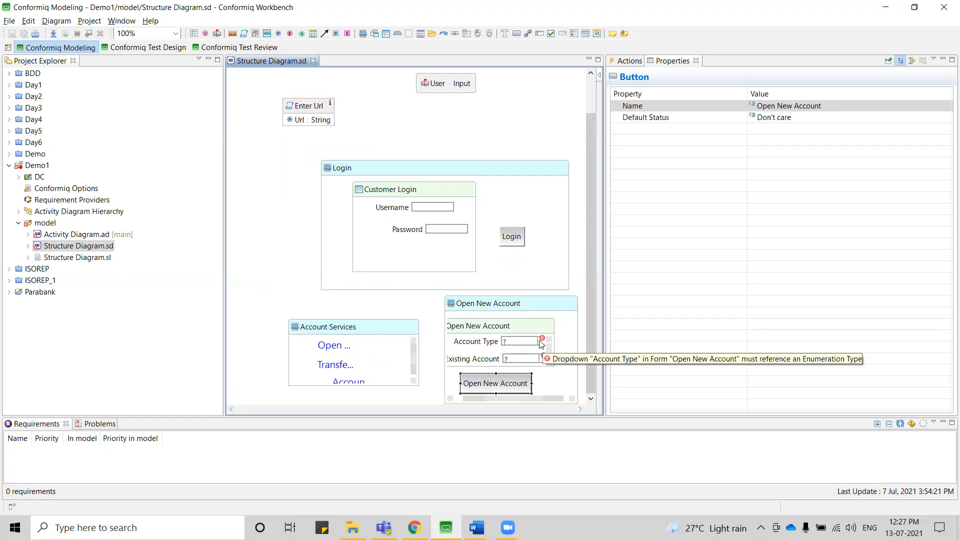
left_click(504, 344)
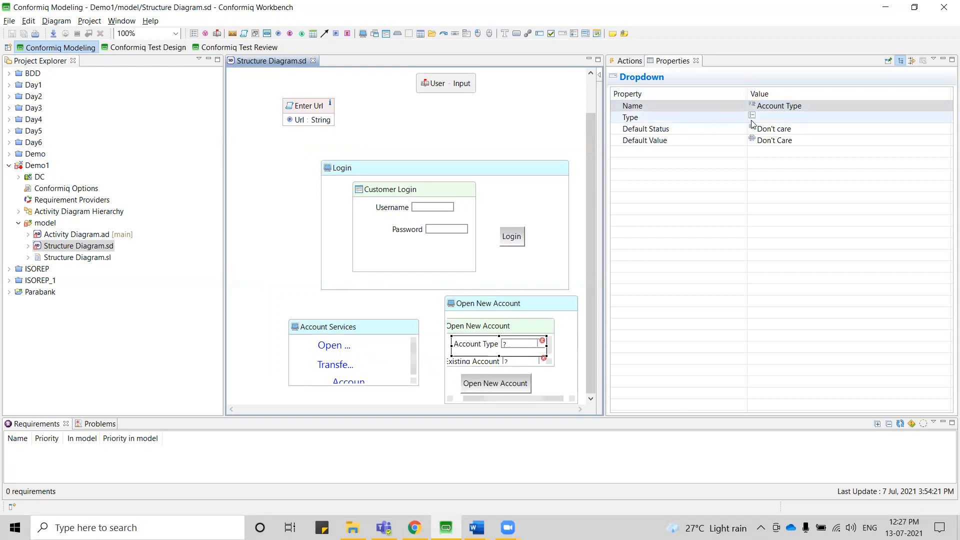
left_click(775, 118)
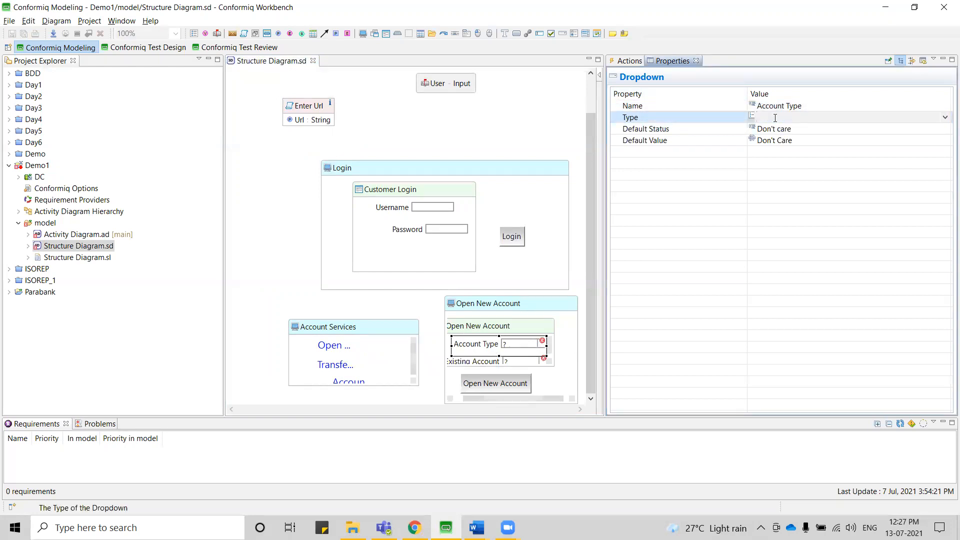
left_click(403, 308)
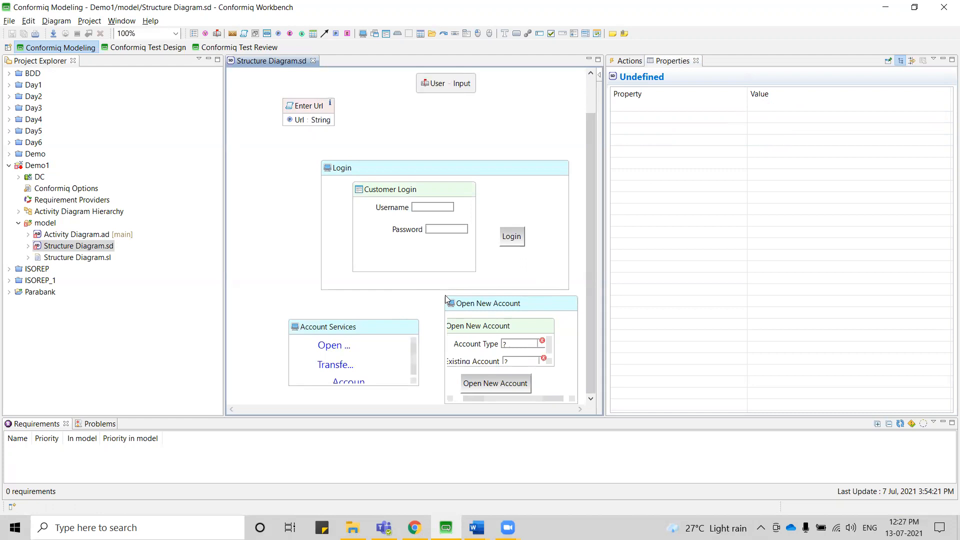
Add an enumeration named Account Type in the empty area above the Account Services screen.
mouse_move(380, 308)
left_click(284, 280)
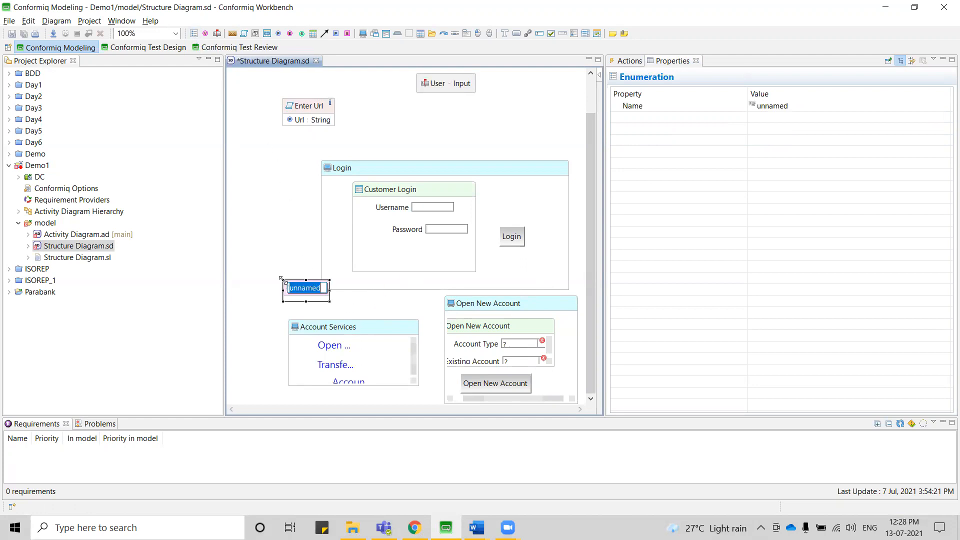
type("Acco")
type("unt Type")
key("Return")
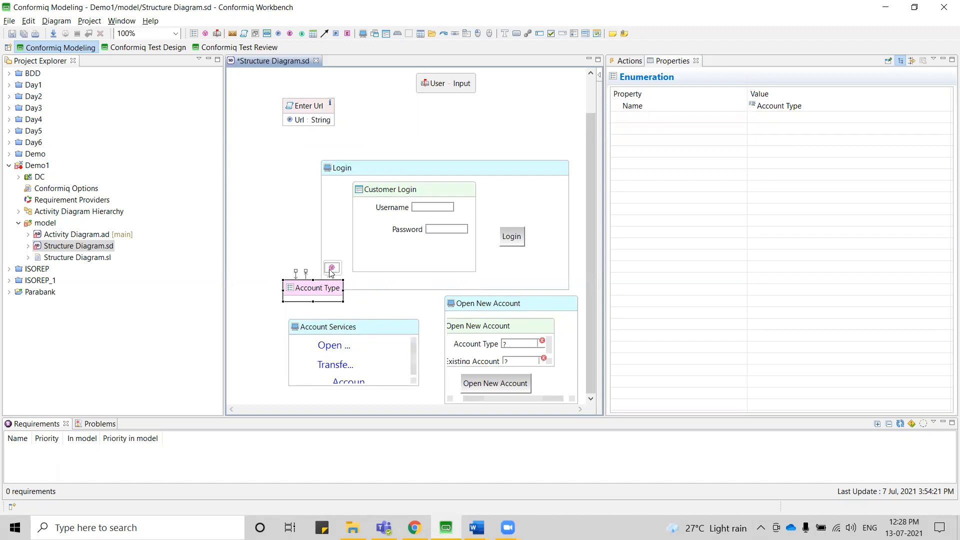
Switch to ParaBank in Chrome to view the account type options on the Open New Account page, and return to Conformiq.
key("alt+Tab")
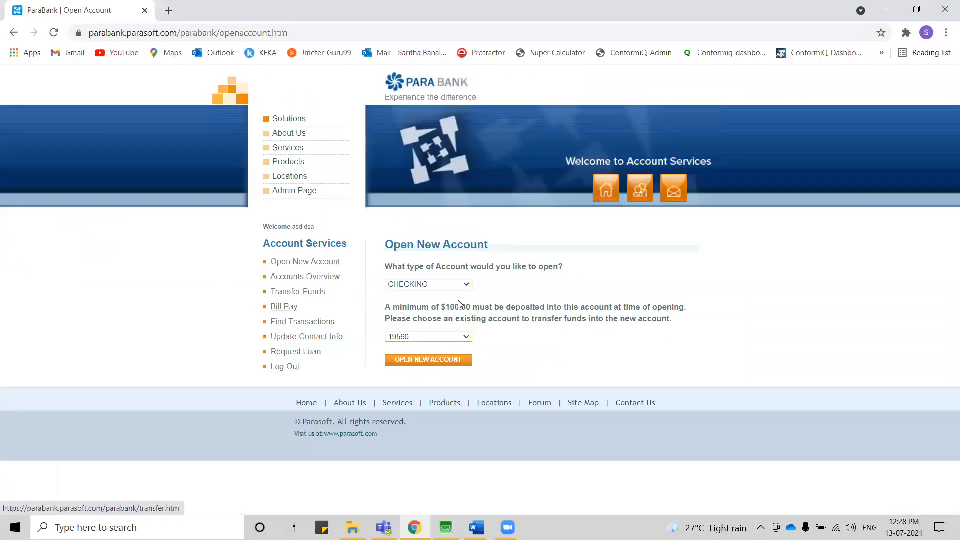
left_click(466, 284)
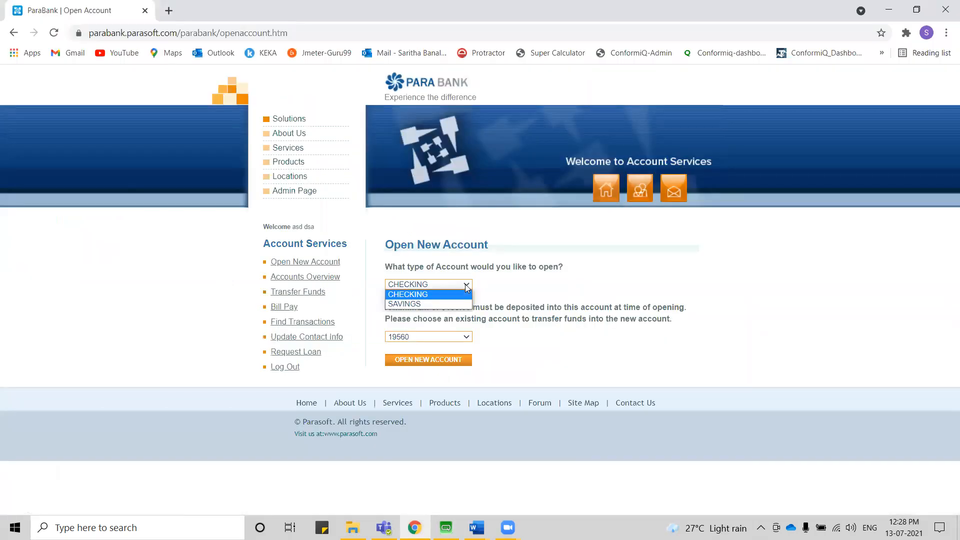
key("alt+Tab")
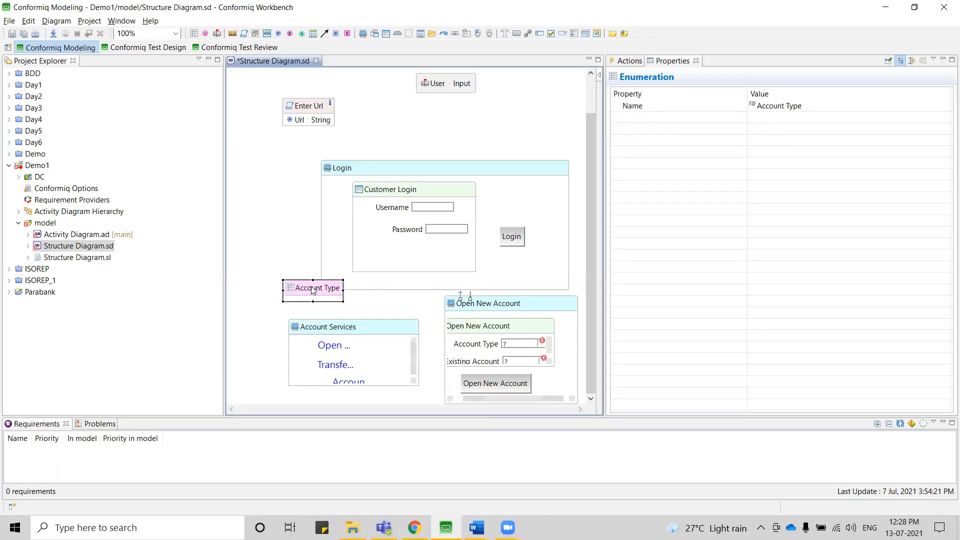
Add the enumeration values Checkings and Savings to the Account Type enumeration.
left_click(333, 268)
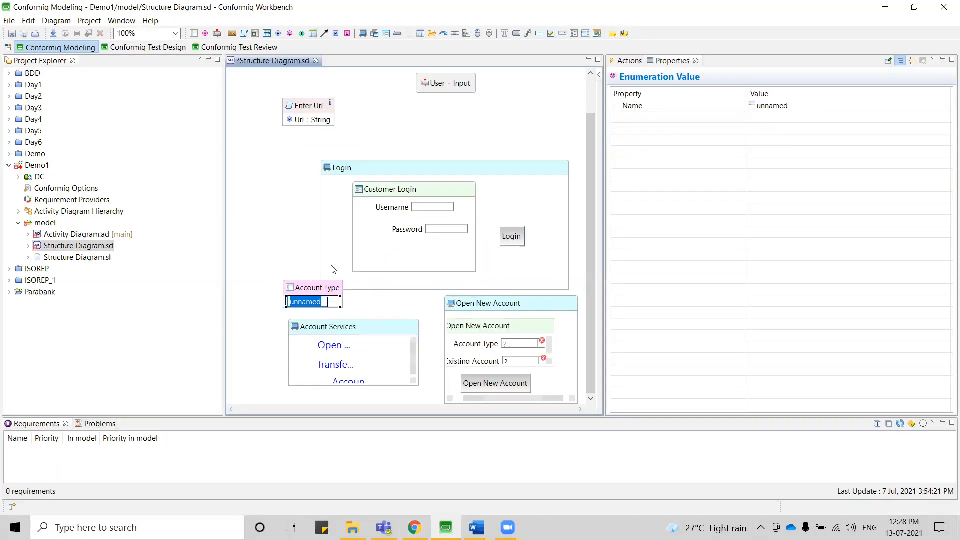
type("Checking")
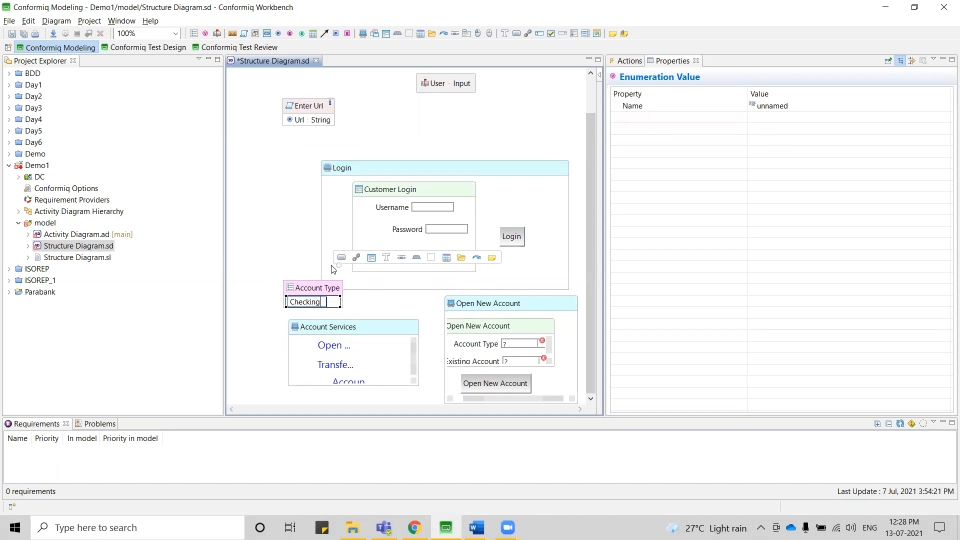
type("s")
key("Return")
left_click(326, 289)
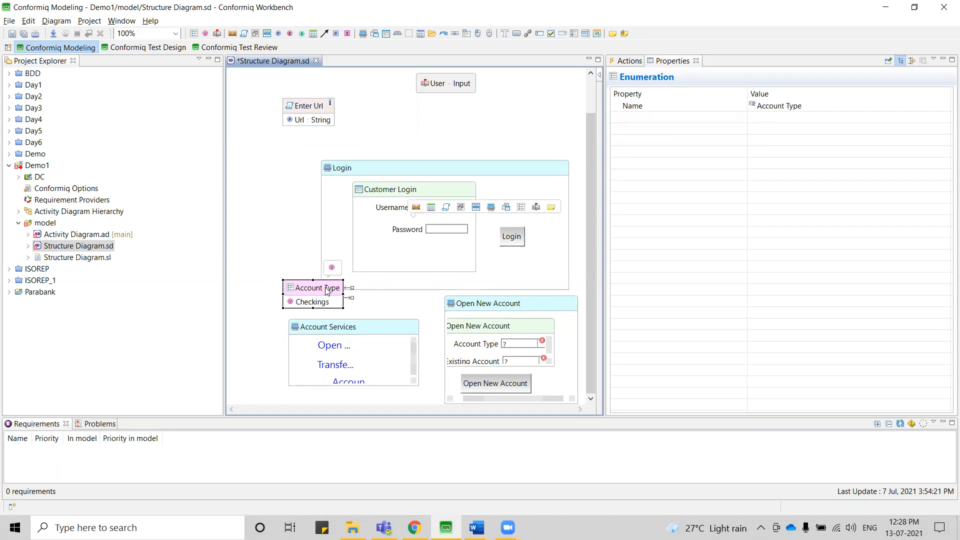
left_click(333, 268)
type("Savings")
key("Return")
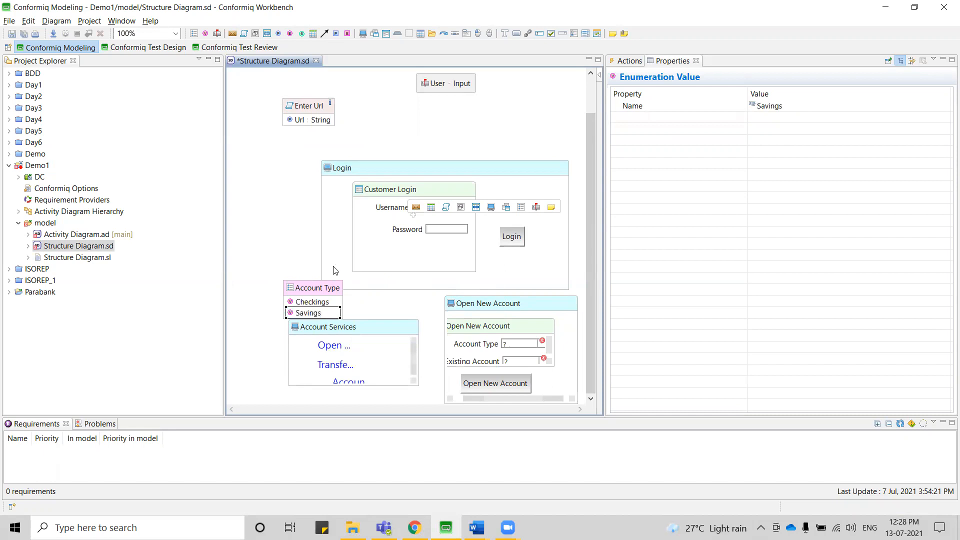
Set the type of the Account Type dropdown to Enumeration Account Type.
left_click(525, 348)
left_click(869, 116)
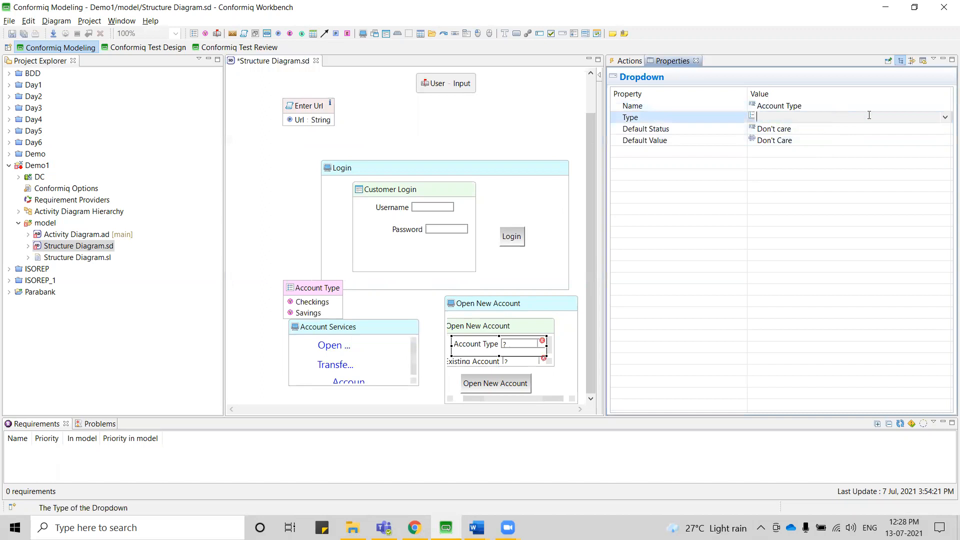
left_click(945, 118)
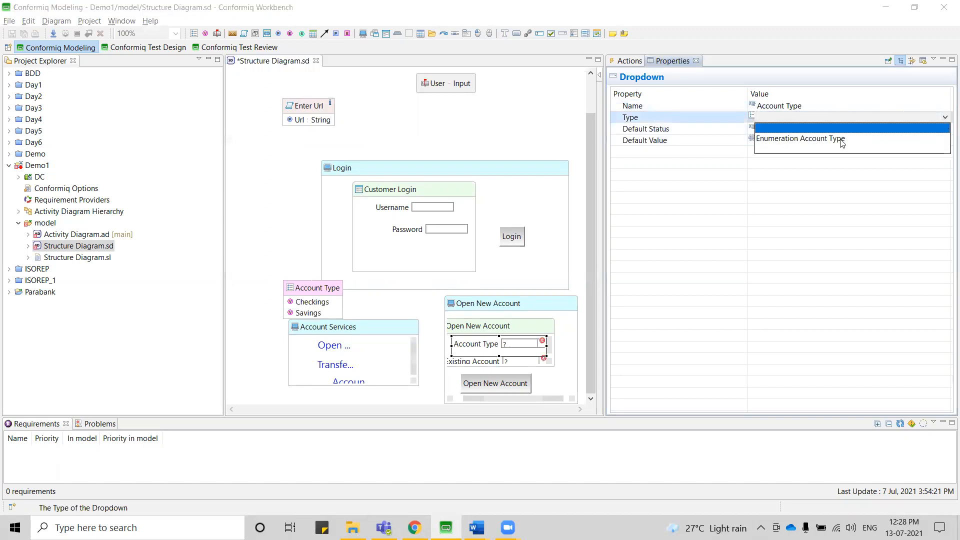
left_click(805, 139)
left_click(426, 312)
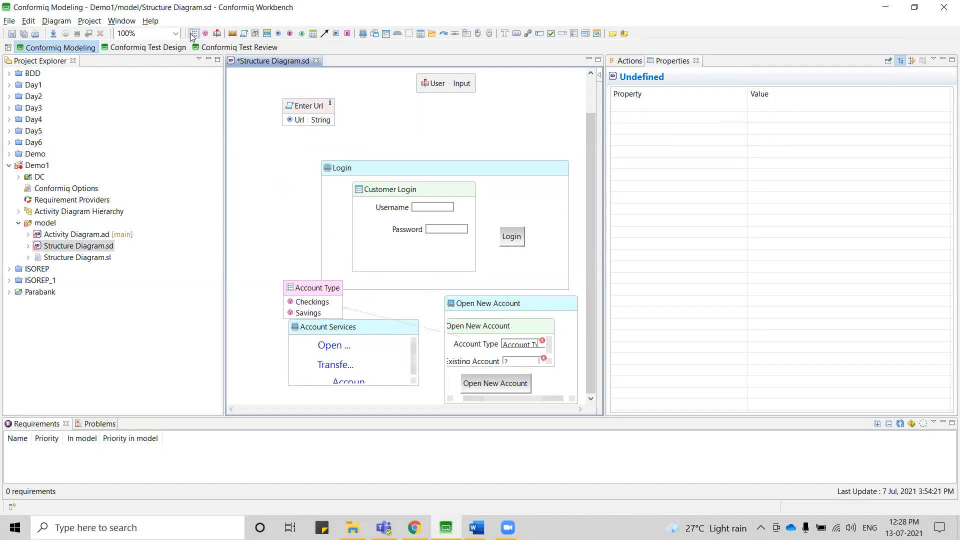
Add an enumeration named Account above Account Type, with one sample account number as its value.
left_click(275, 247)
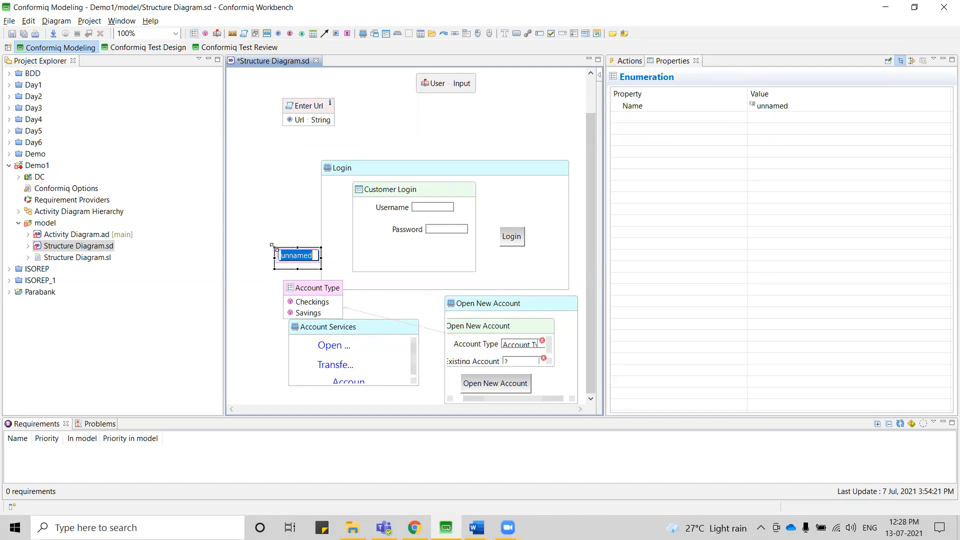
type("E")
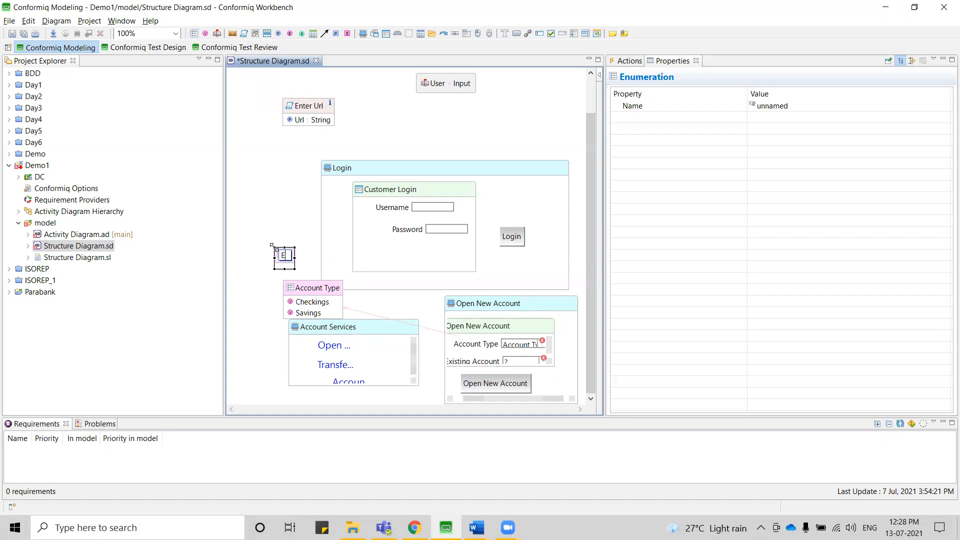
key("BackSpace")
type("Account")
key("Return")
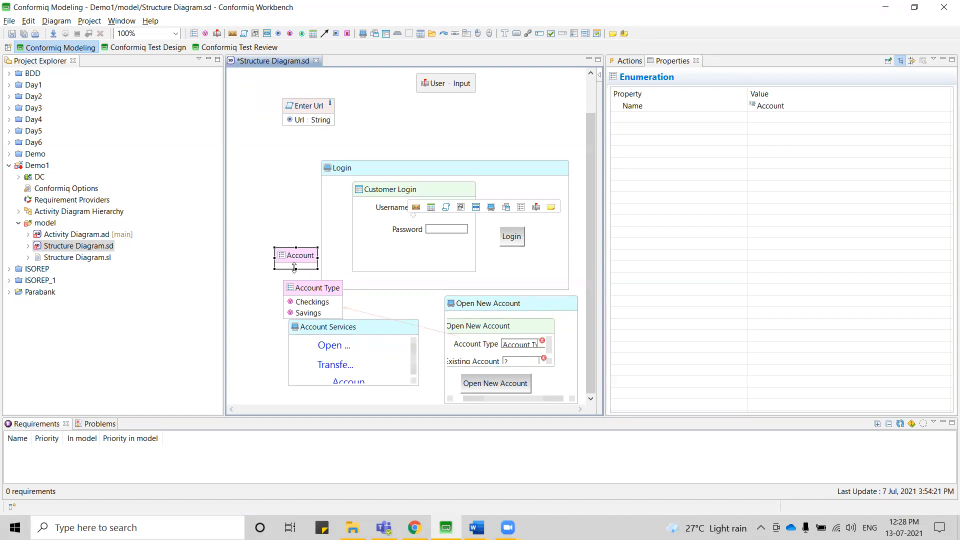
left_click(316, 236)
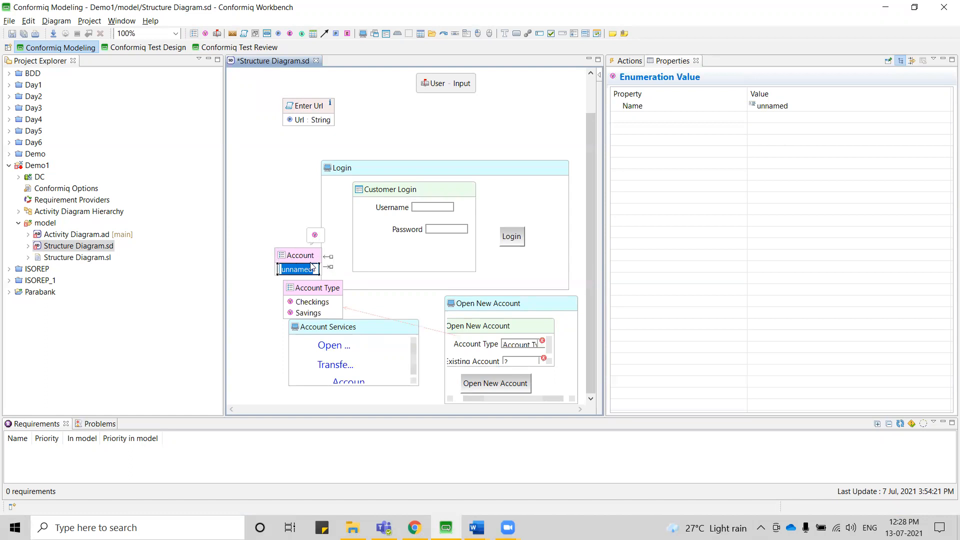
type("12345")
key("Return")
Set the type of the Existing Account dropdown to Enumeration Account, and save the diagram.
left_click(496, 360)
left_click(860, 115)
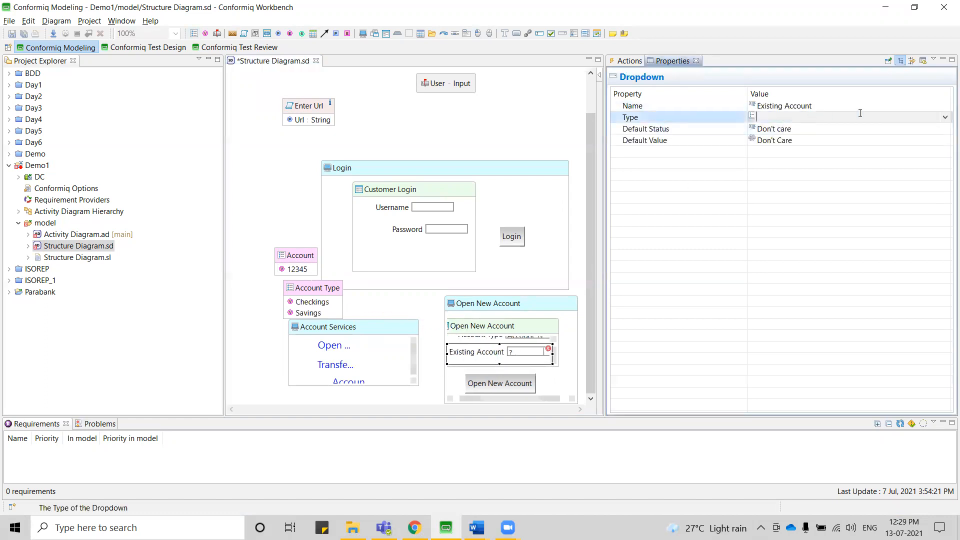
left_click(945, 118)
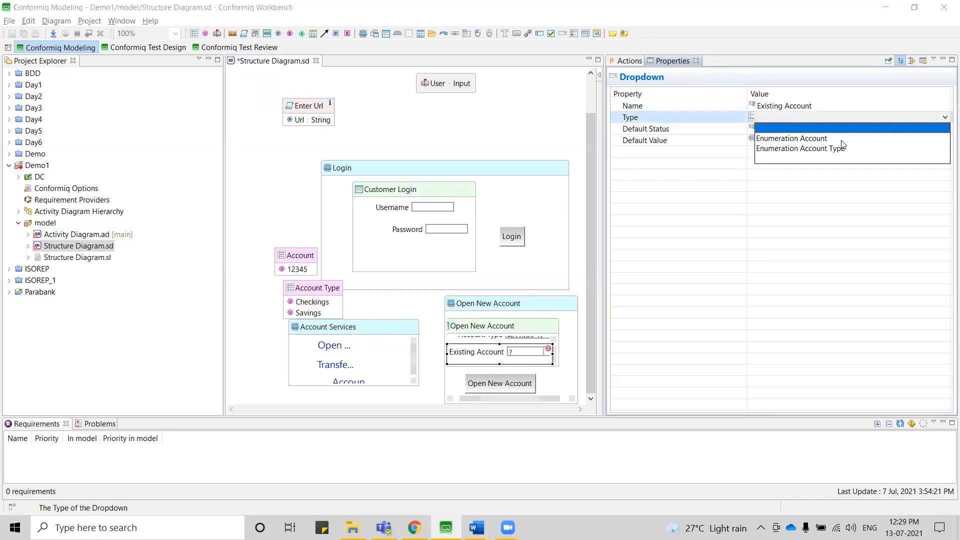
left_click(806, 152)
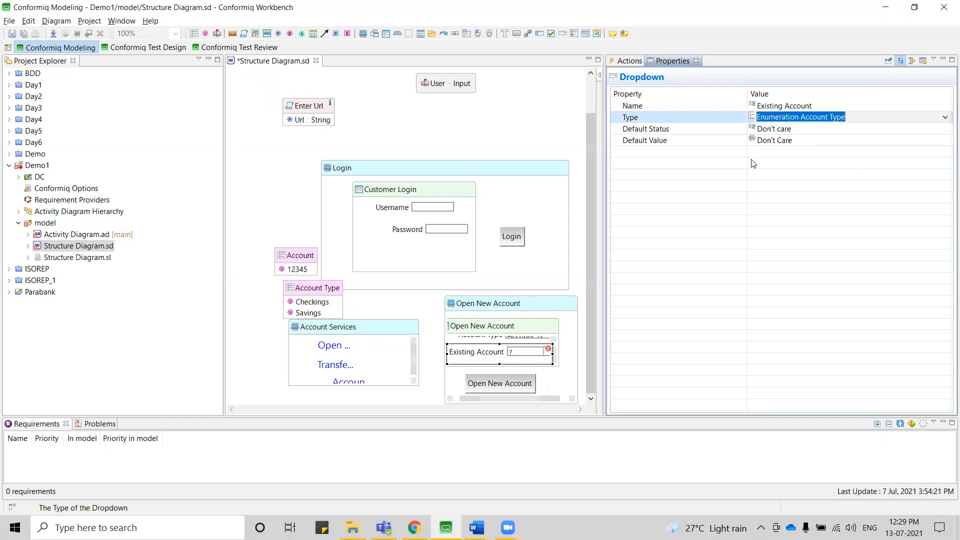
left_click(946, 122)
left_click(824, 138)
left_click(409, 304)
key("ctrl+s")
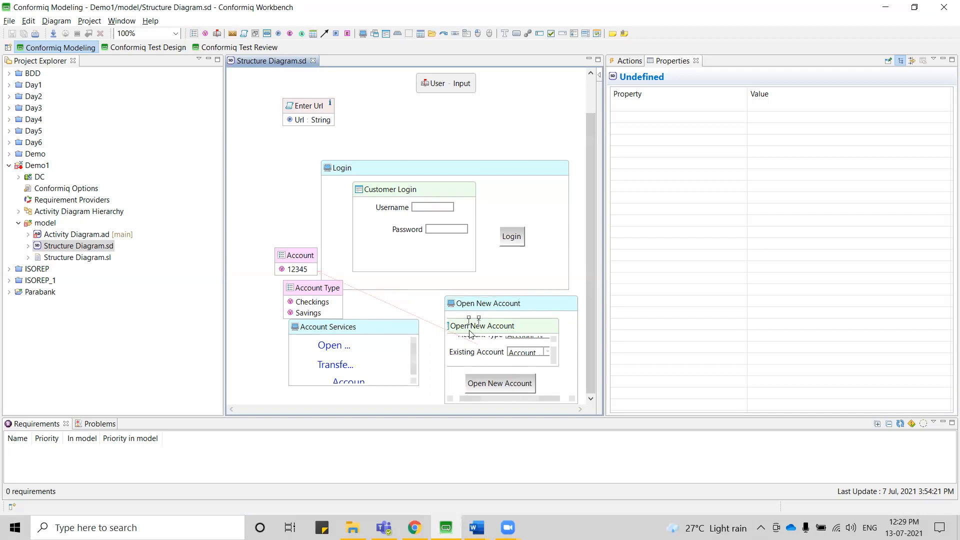
Move the Account Services screen and the Account Type enumeration lower in the diagram, and select the Account Type dropdown.
left_click_drag(356, 332, 321, 346)
left_click_drag(313, 289, 310, 304)
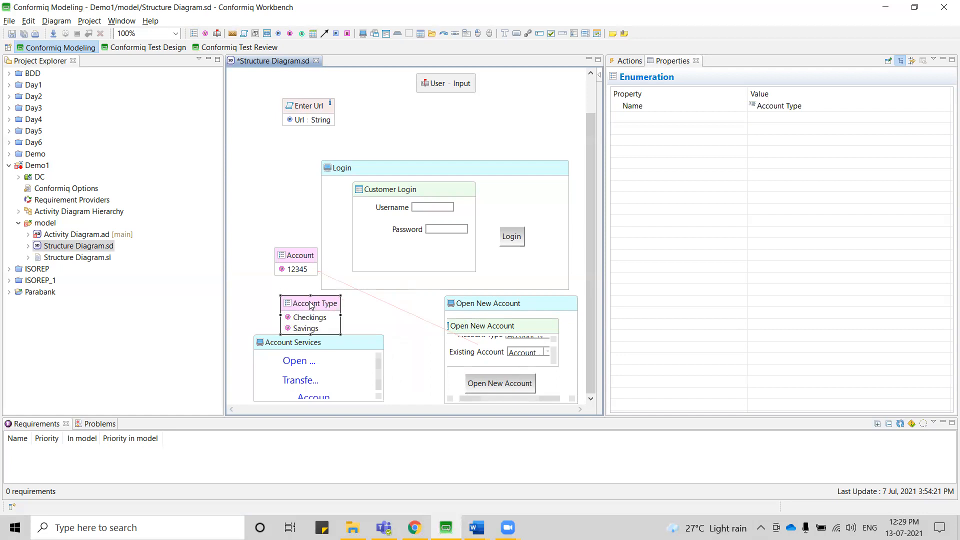
left_click(493, 342)
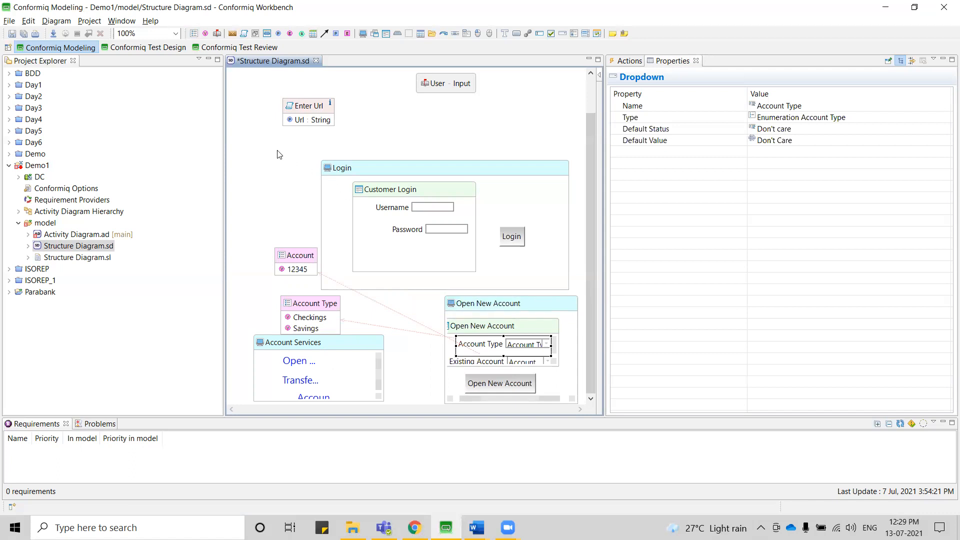
Arrange the structure diagram with the Hierarchical Layout and save it.
right_click(366, 121)
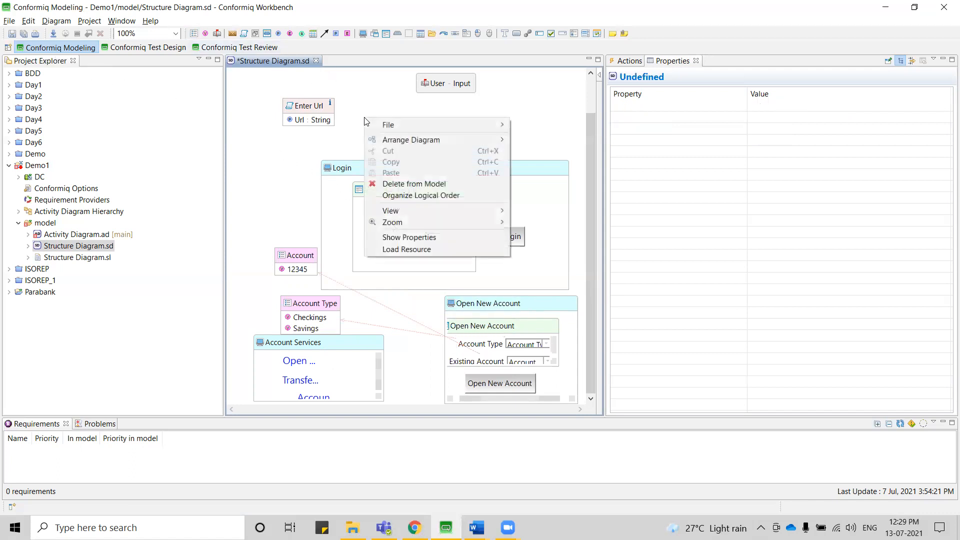
mouse_move(425, 140)
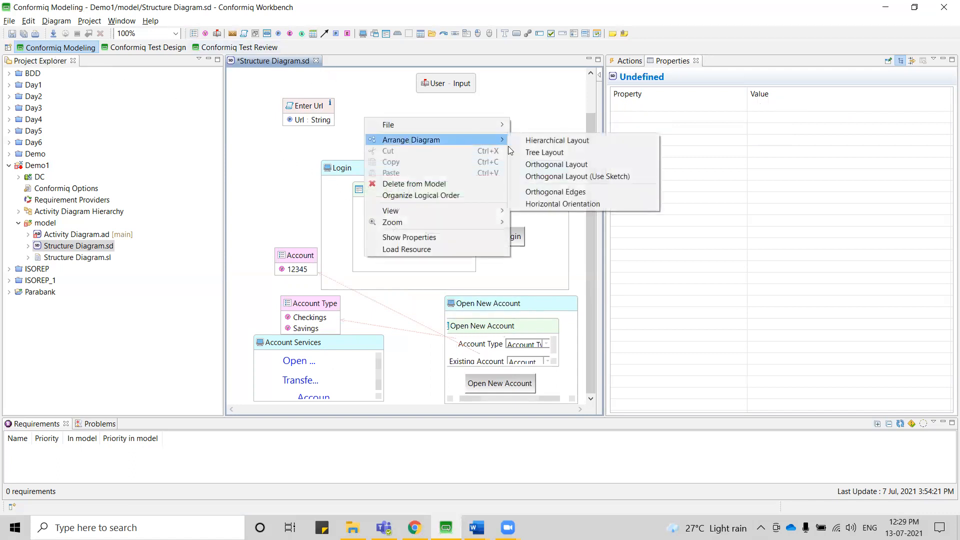
left_click(554, 143)
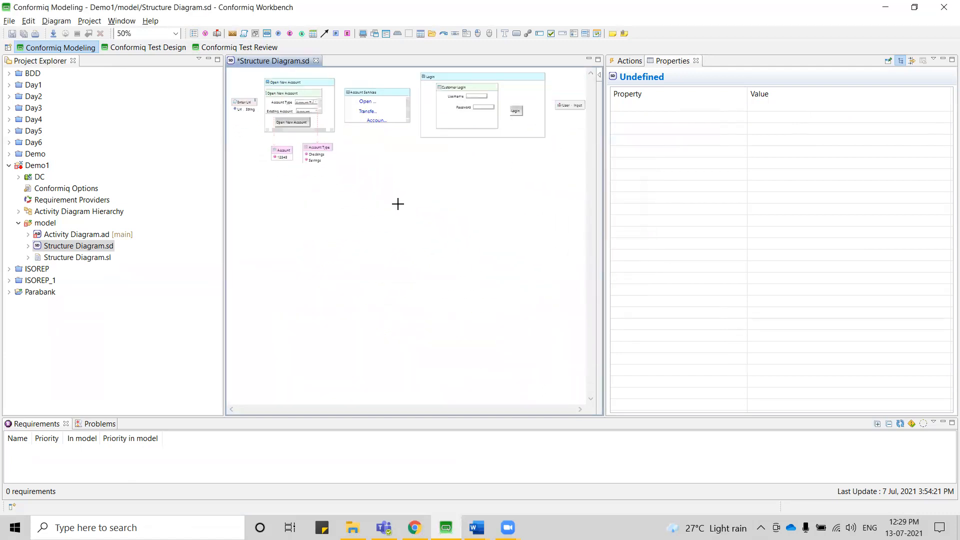
left_click(24, 33)
Examine the rearranged diagram at 100% zoom, from the Enter Url action to the Login screen and its Customer Login form.
left_click(175, 33)
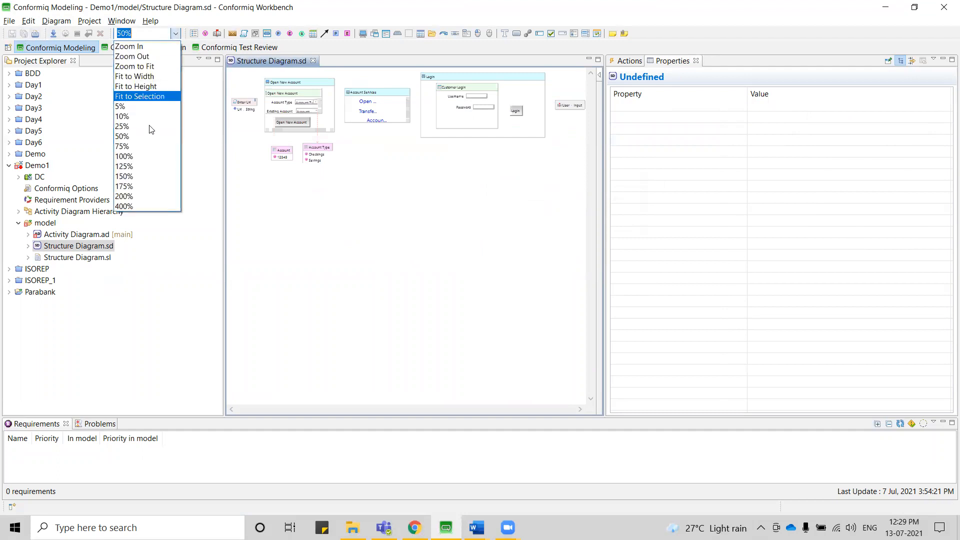
left_click(139, 156)
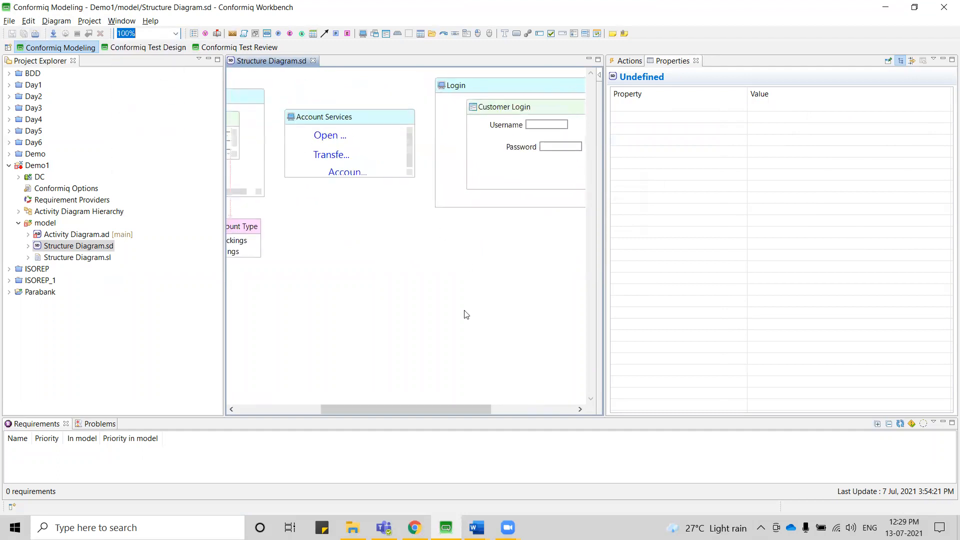
left_click_drag(409, 409, 275, 402)
left_click(264, 140)
mouse_move(263, 140)
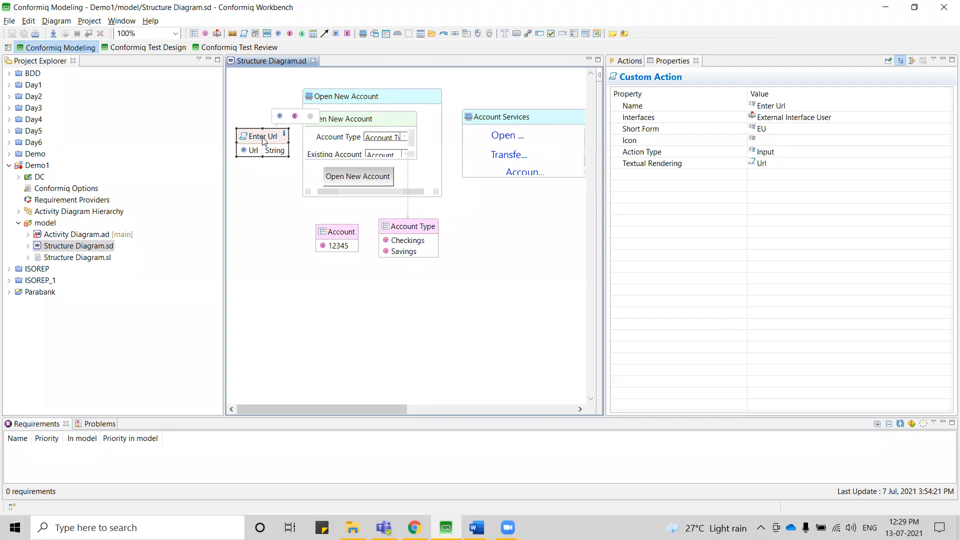
left_click_drag(297, 406, 470, 394)
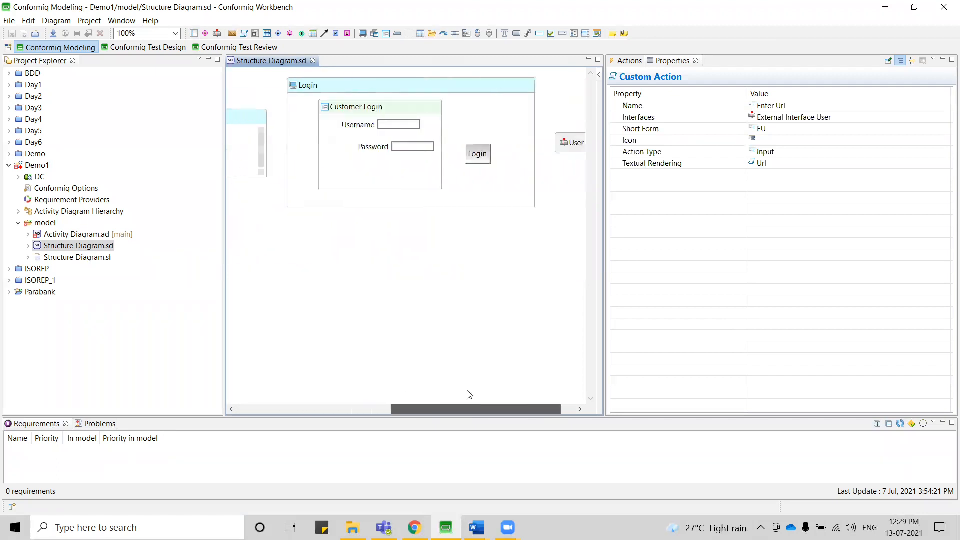
left_click(352, 83)
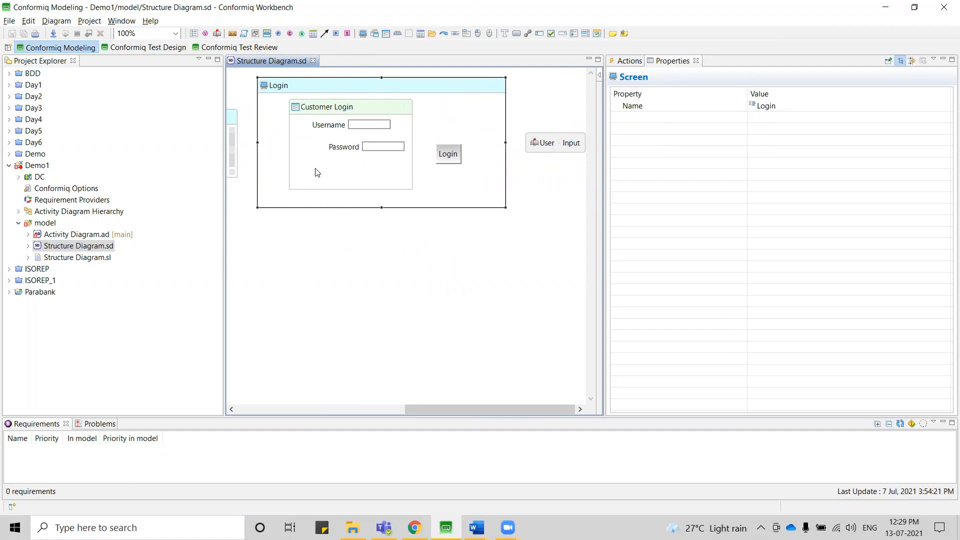
left_click(344, 110)
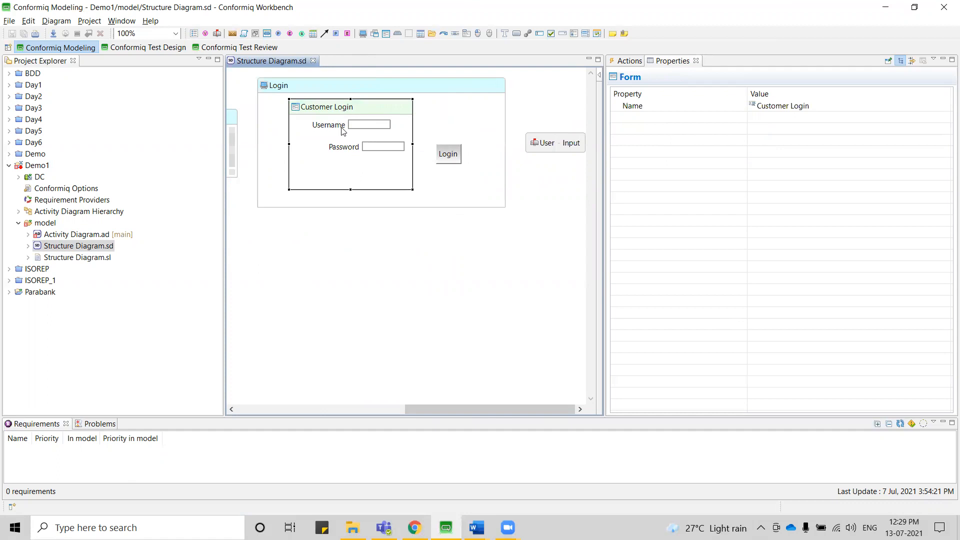
Examine the Login button, the Account Services screen with its Open New Account hyperlink, and the Open New Account screen in the structure diagram.
left_click(454, 158)
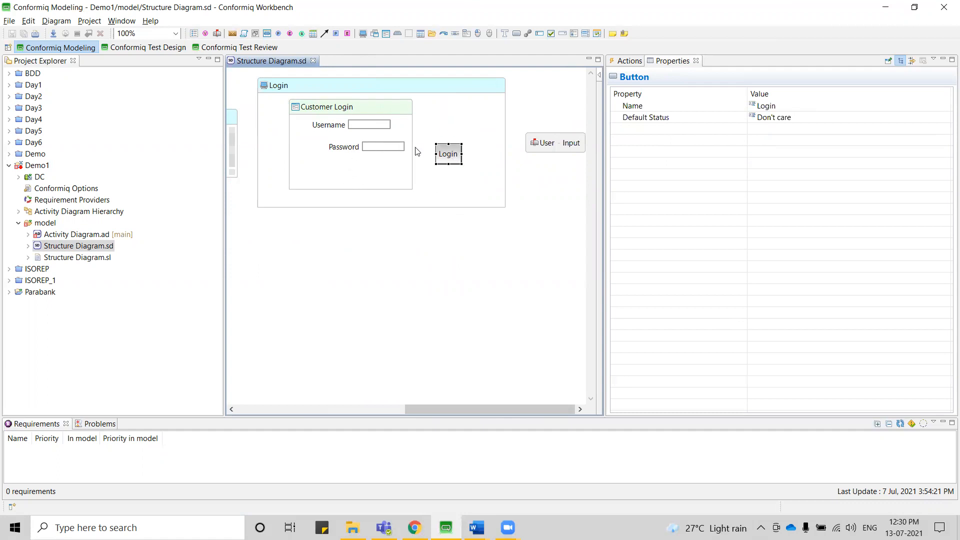
mouse_move(412, 193)
left_click_drag(460, 409, 314, 413)
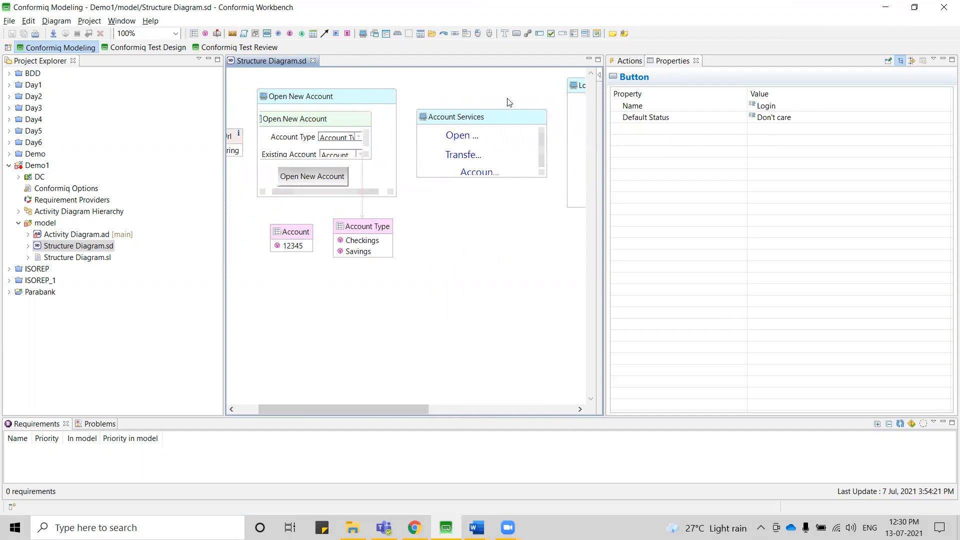
left_click(464, 120)
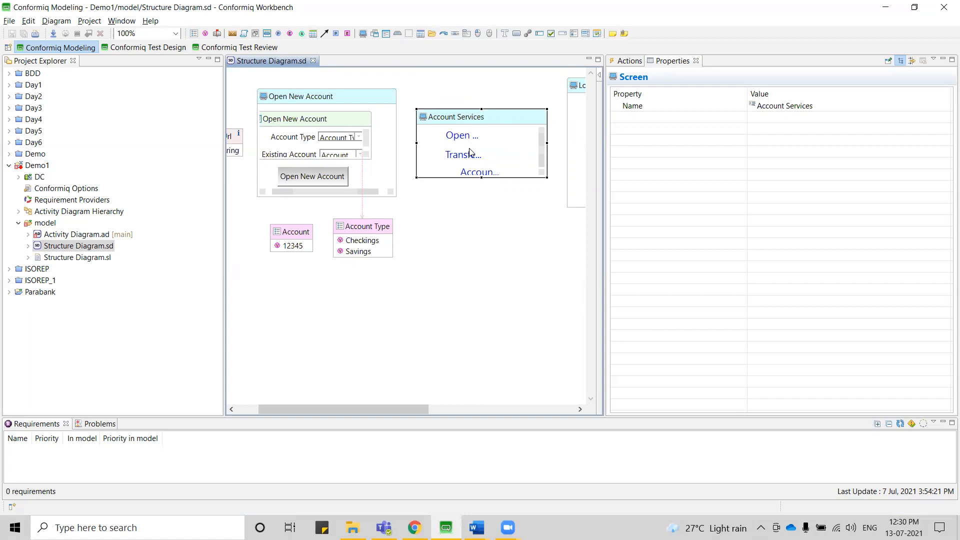
left_click(468, 140)
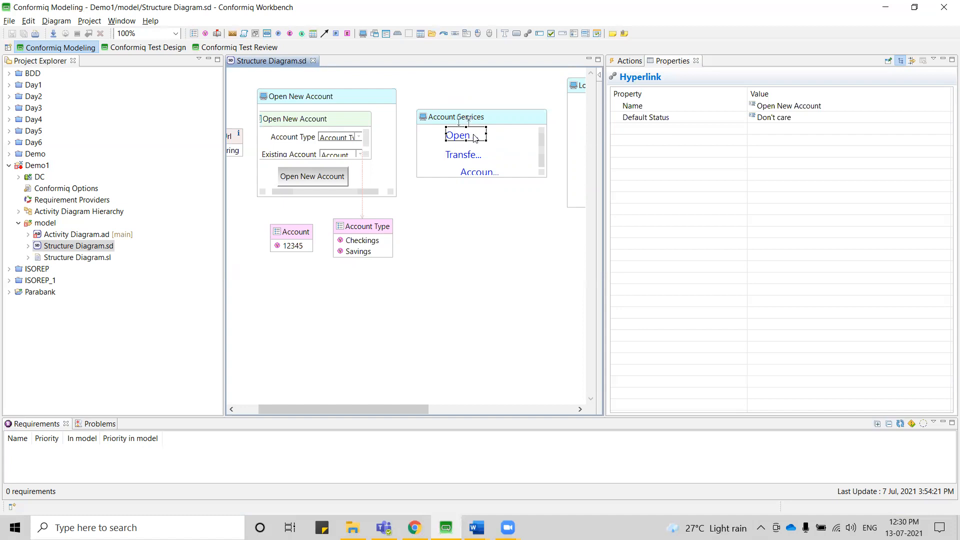
left_click(332, 98)
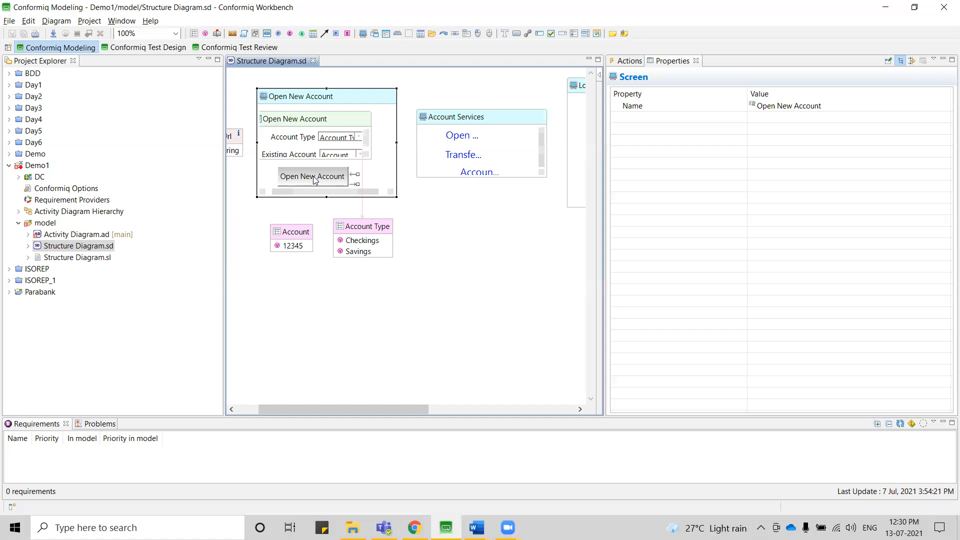
left_click(416, 307)
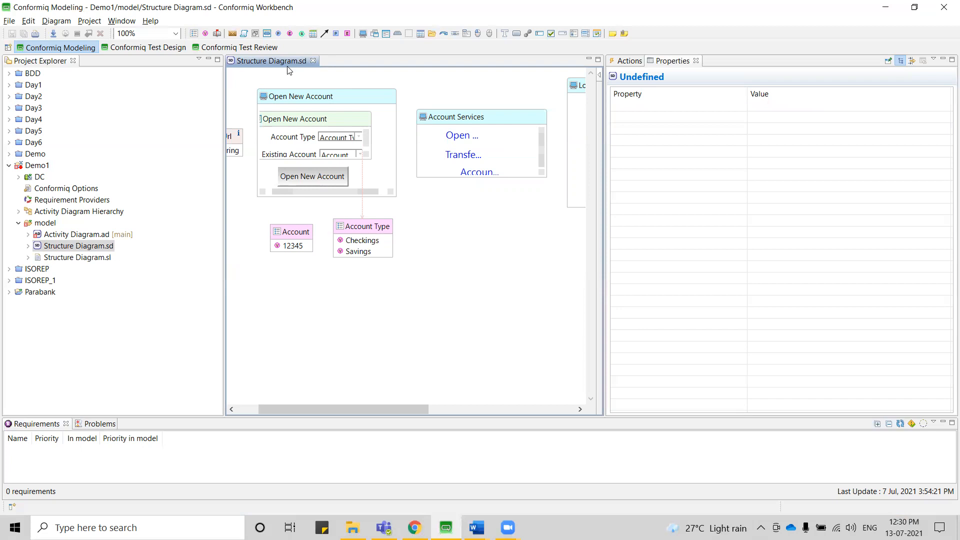
Review the textual model in Structure Diagram.sl and close it to return to the structure diagram.
left_click(71, 258)
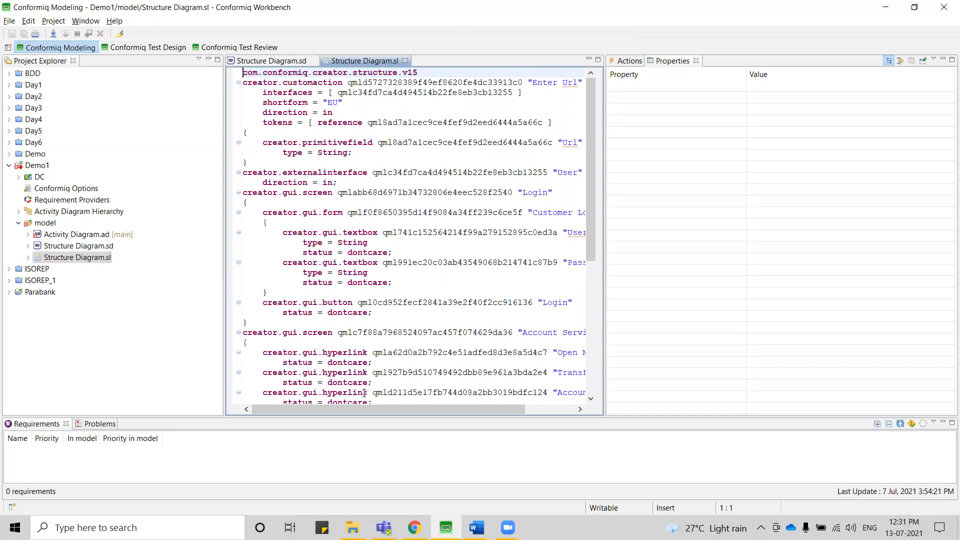
mouse_move(358, 413)
left_mouse_down()
mouse_move(402, 409)
mouse_move(365, 406)
left_mouse_up()
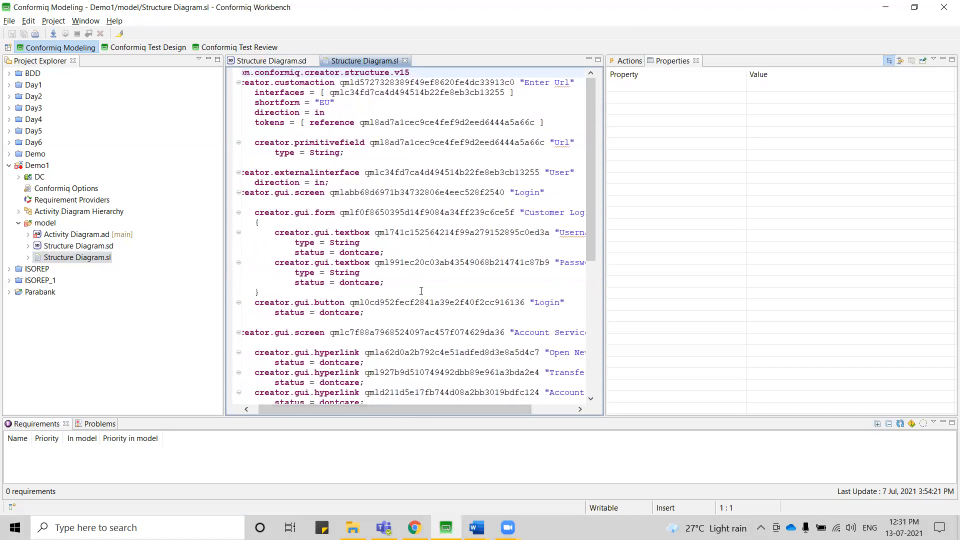
scroll(422, 291, "down", 7)
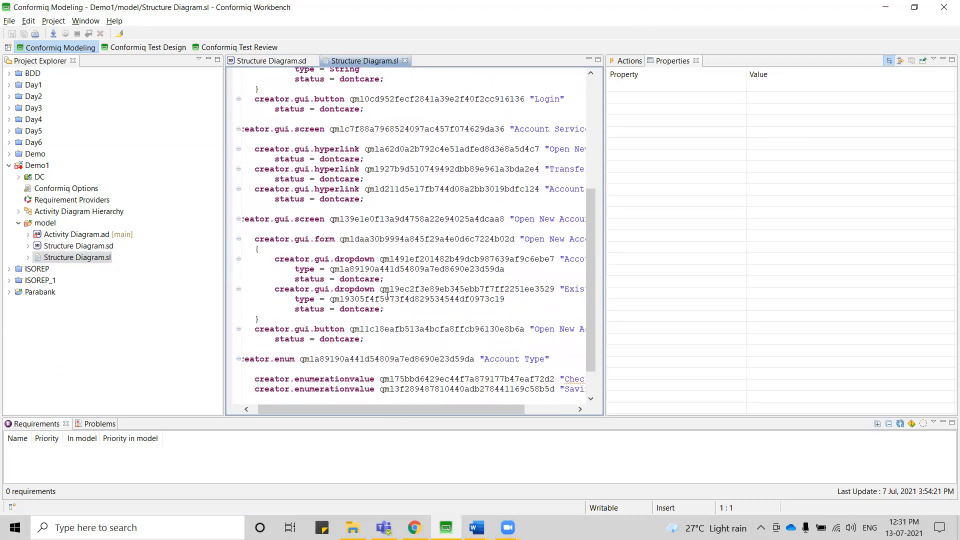
scroll(386, 295, "up", 7)
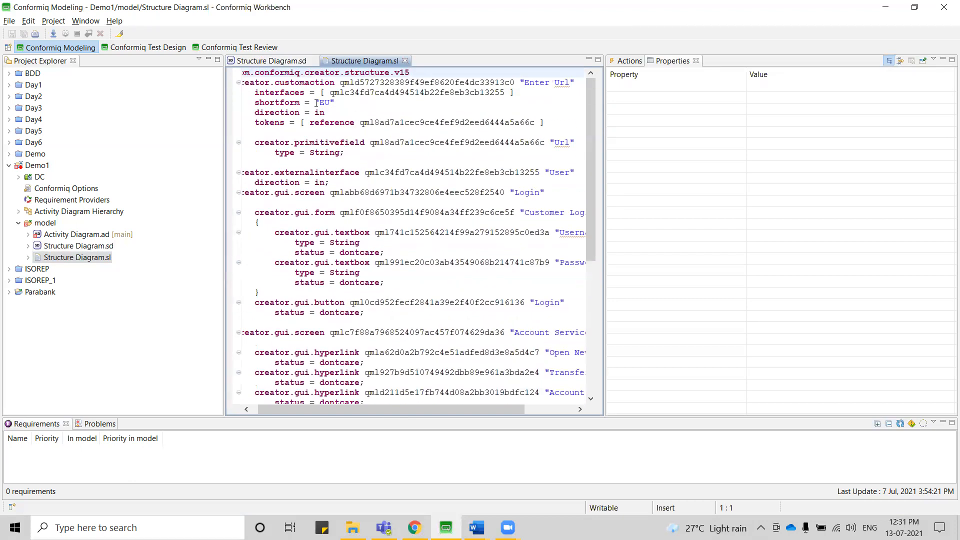
left_click(405, 61)
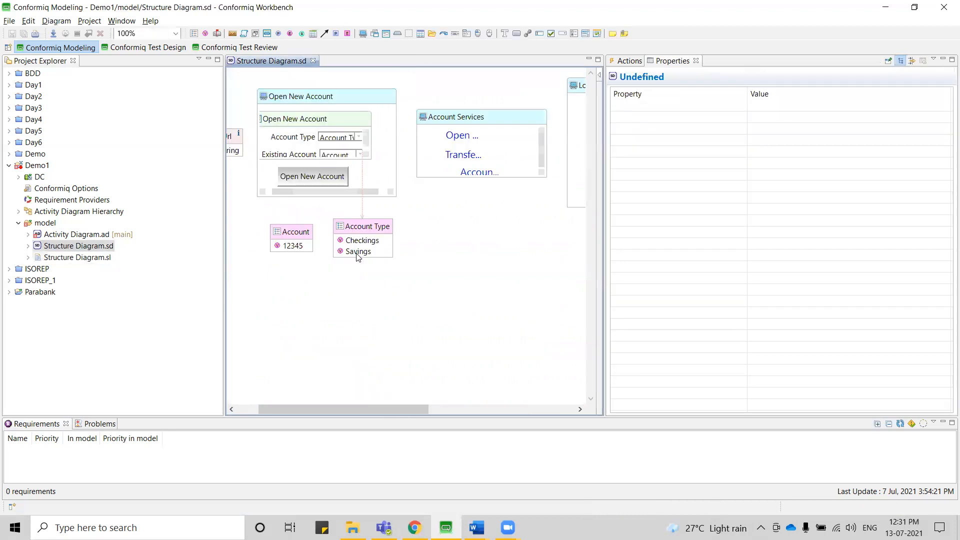
double_click(90, 259)
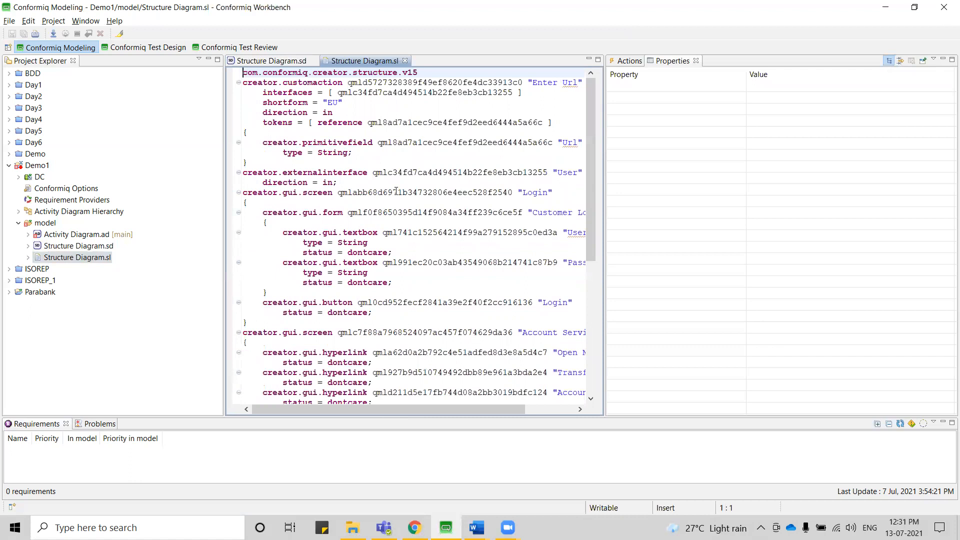
left_click(406, 61)
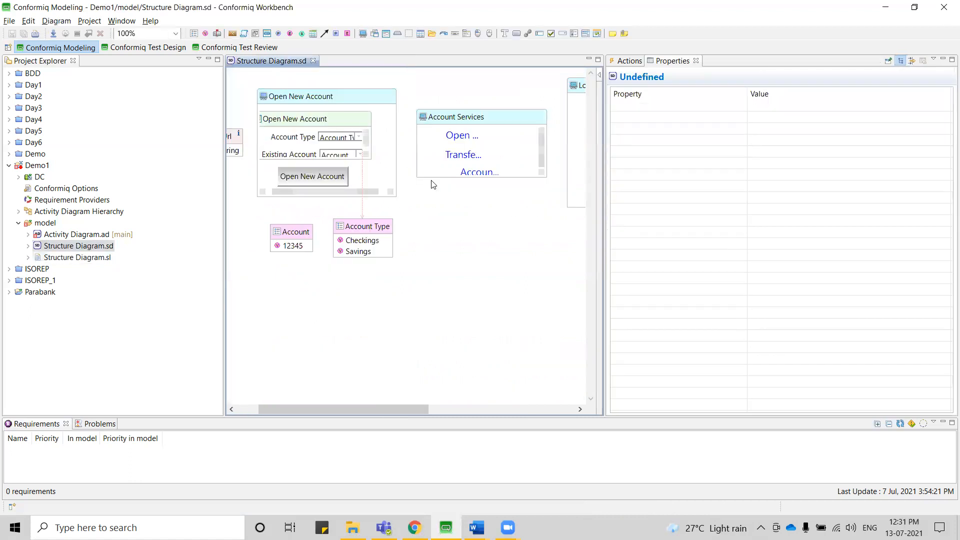
mouse_move(414, 218)
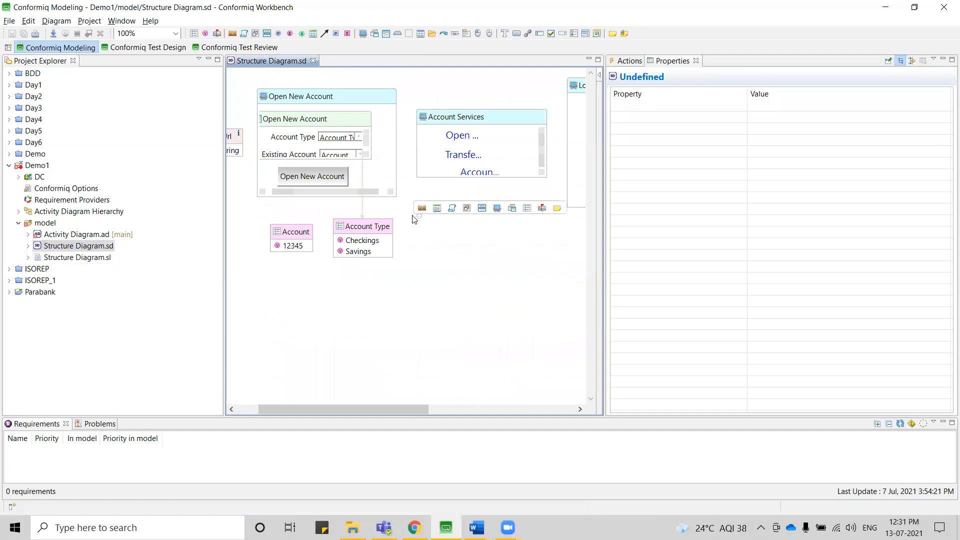
Open Activity Diagram.ad and expand the available Custom Input, Display Screen and User Entry actions, including those of the User interface.
double_click(71, 234)
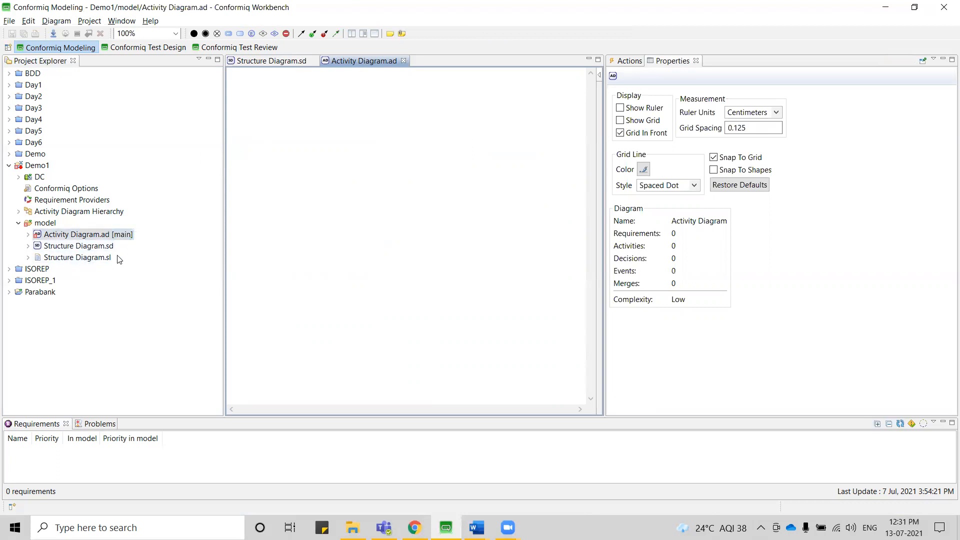
left_click(626, 62)
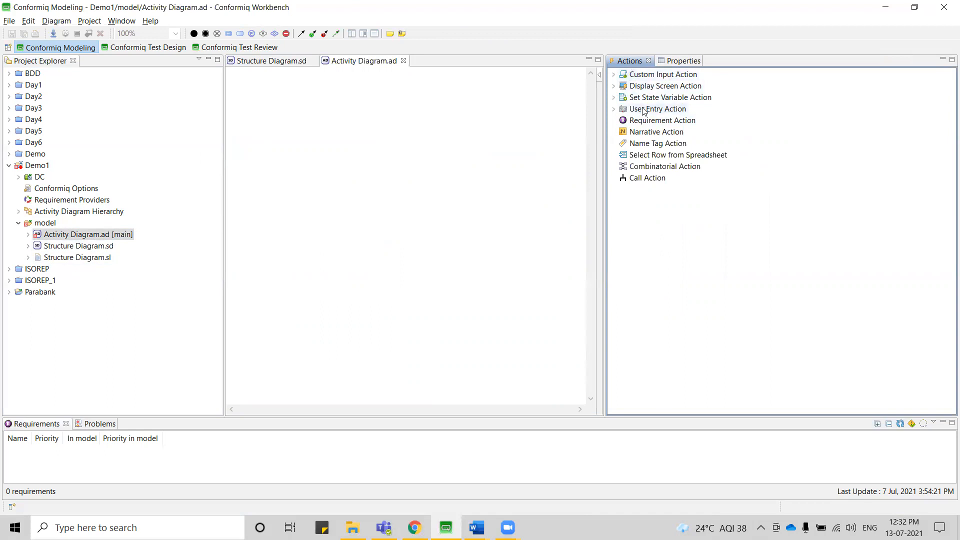
left_click(614, 75)
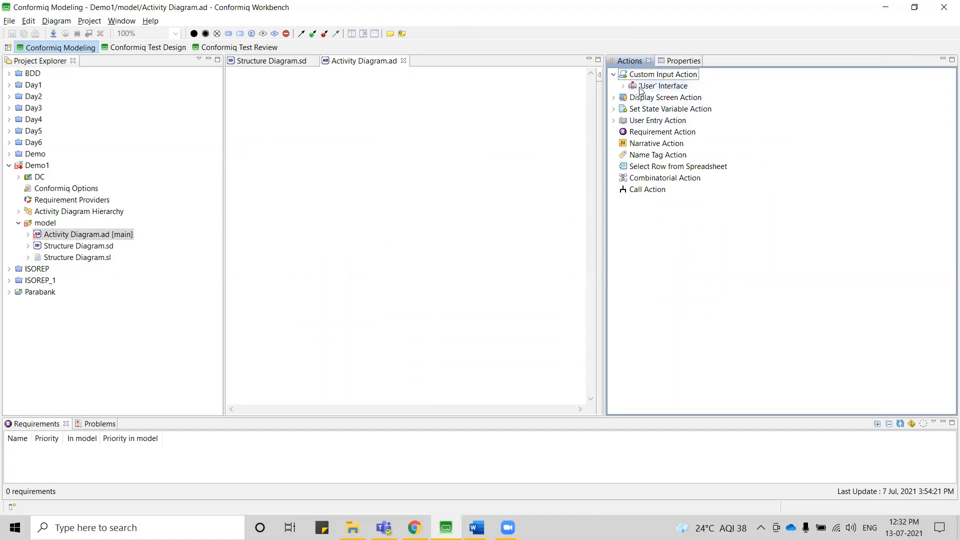
left_click(625, 88)
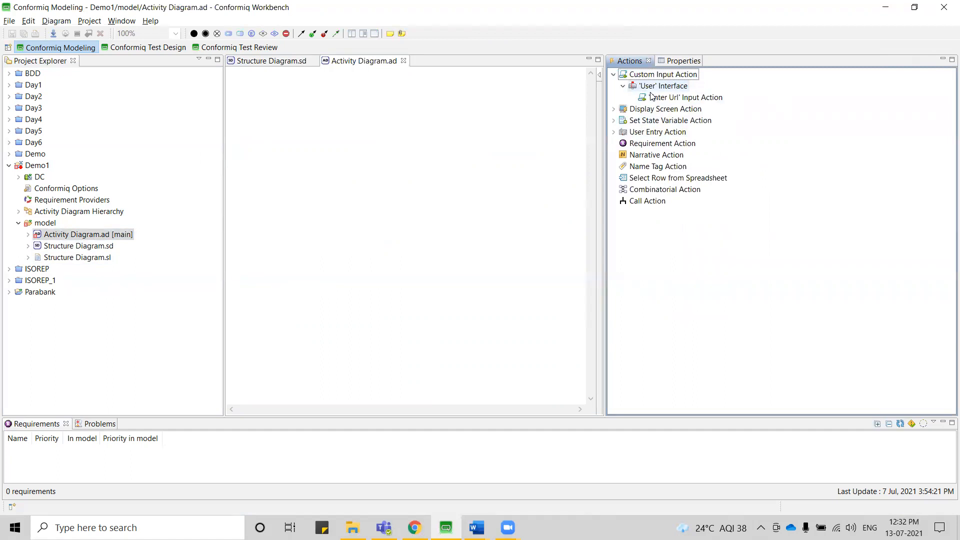
left_click(673, 76)
left_click(614, 109)
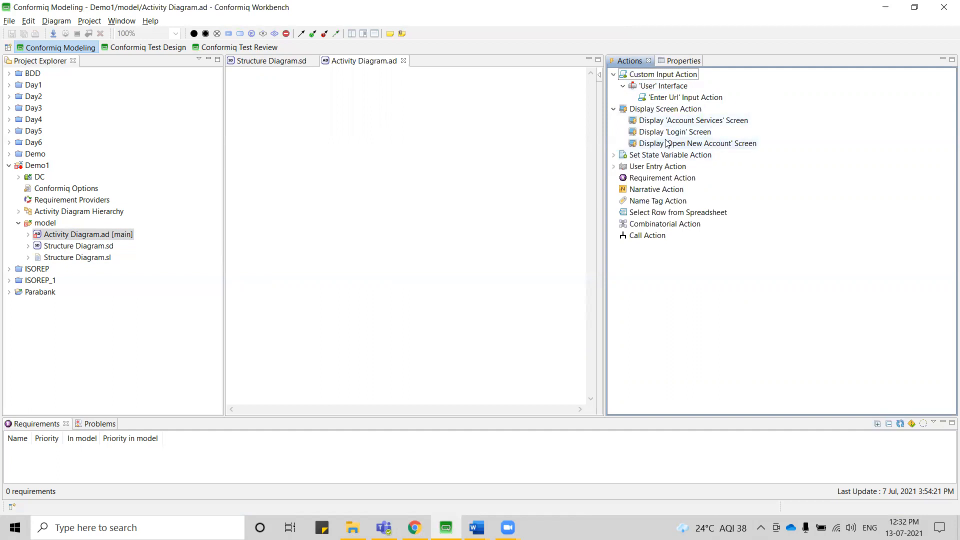
left_click(614, 167)
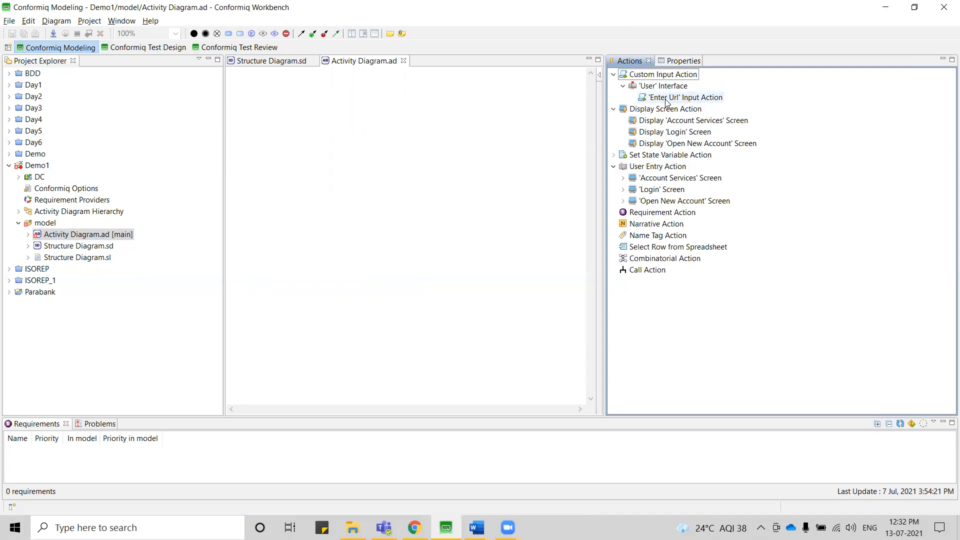
left_click(640, 75)
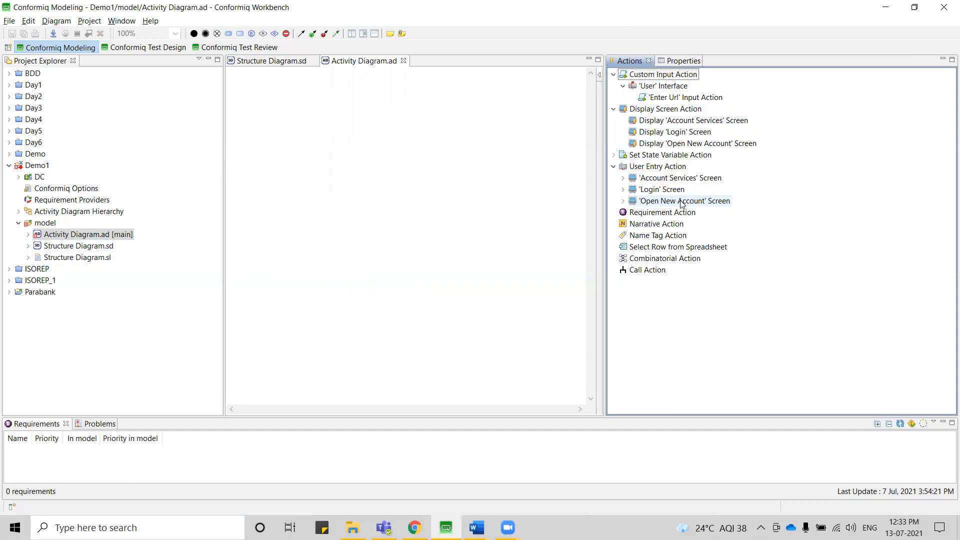
Place an initial node near the top of the activity diagram and an activity node below it.
left_click(195, 34)
left_click(343, 92)
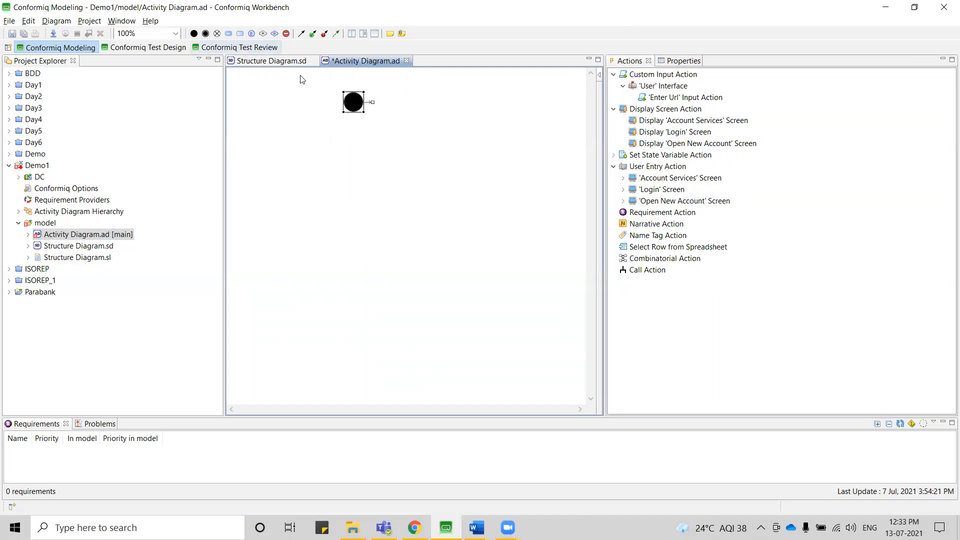
left_click(238, 34)
left_click(335, 152)
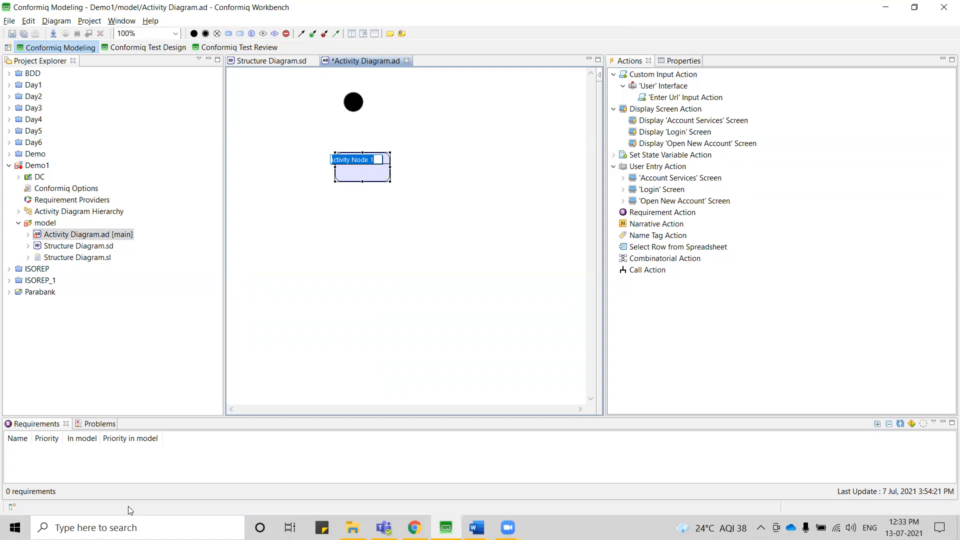
Switch to Notepad with a new empty document.
left_click(129, 526)
type("note")
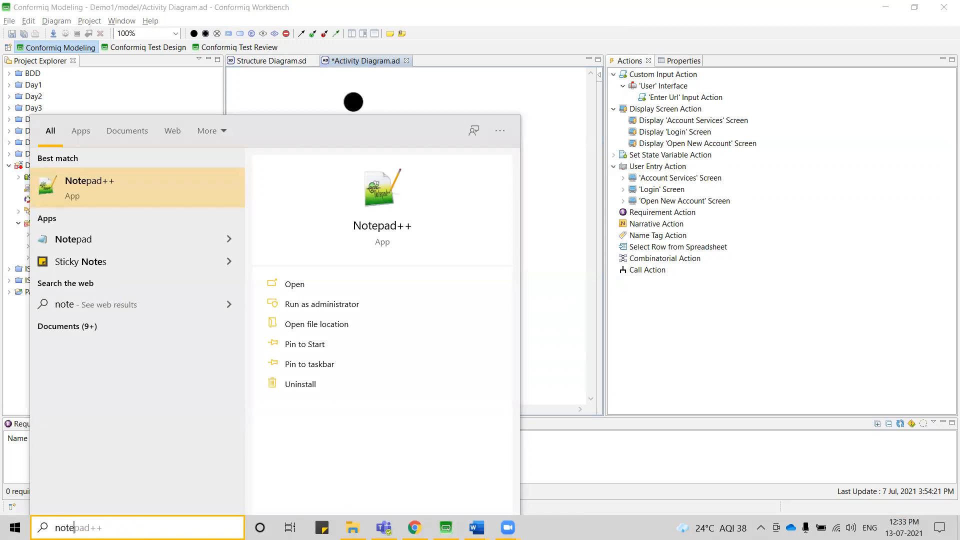
type("pa")
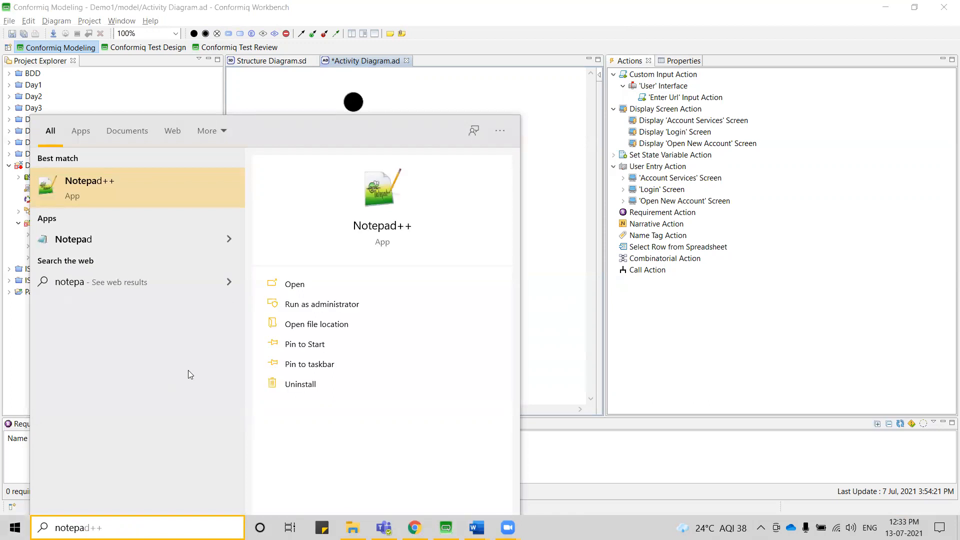
left_click(86, 240)
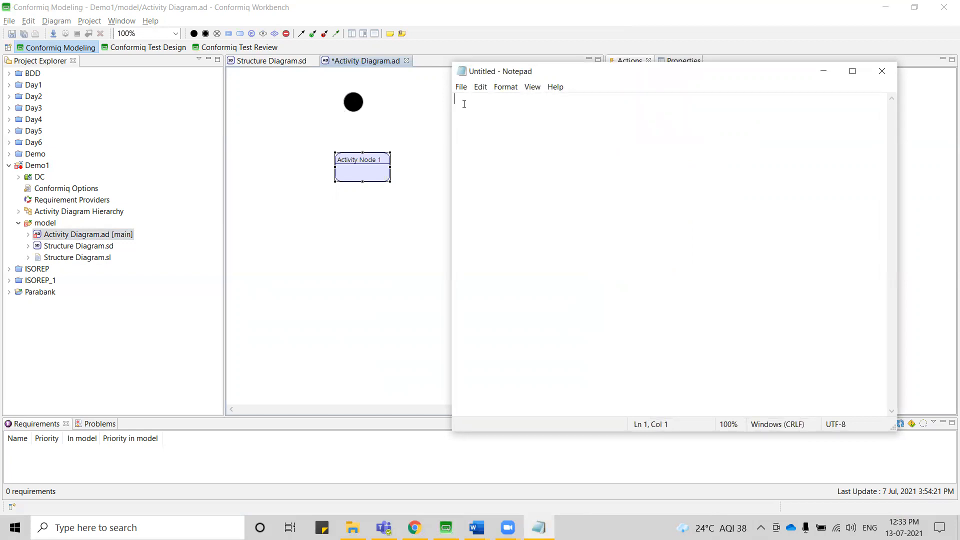
Write "Enter url" on the first line and, after a blank line, "Display login screen".
type("Enter url")
key("Return")
type("go to login screen")
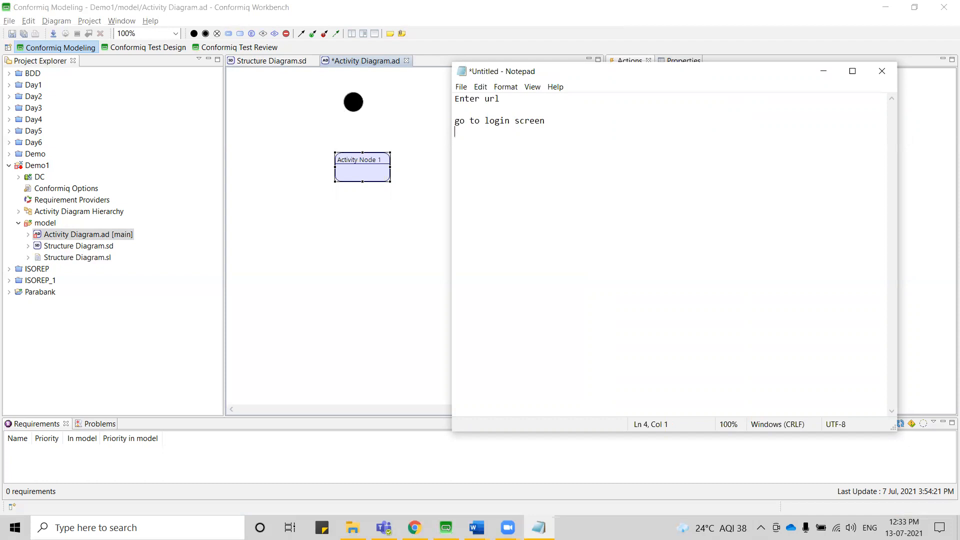
key("Delete")
key("Delete")
key("Delete")
key("Delete")
key("Delete")
type("Display")
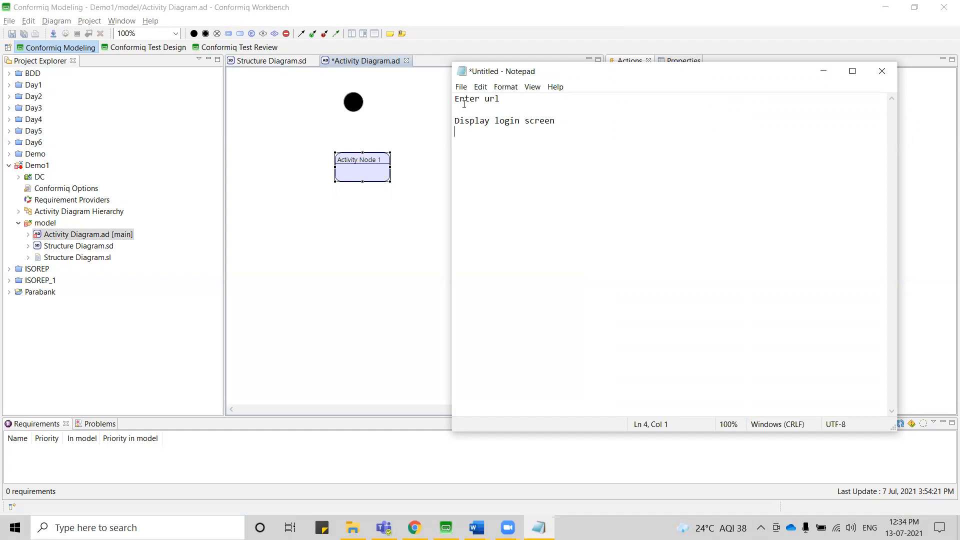
Add the lines "Enter username and password" and "Click on Login button" below the login screen line.
type("Enter username and pas")
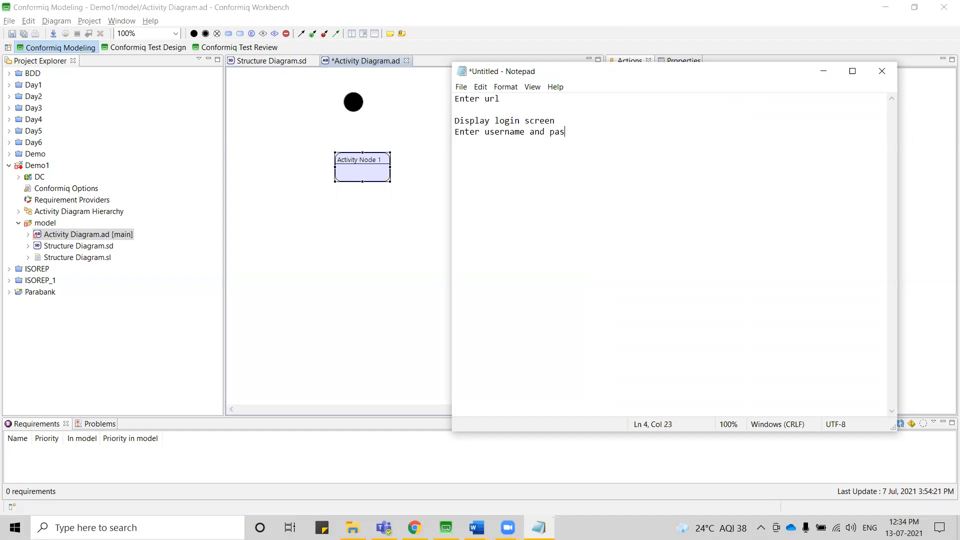
type("sword")
key("Return")
type("Click on Login button")
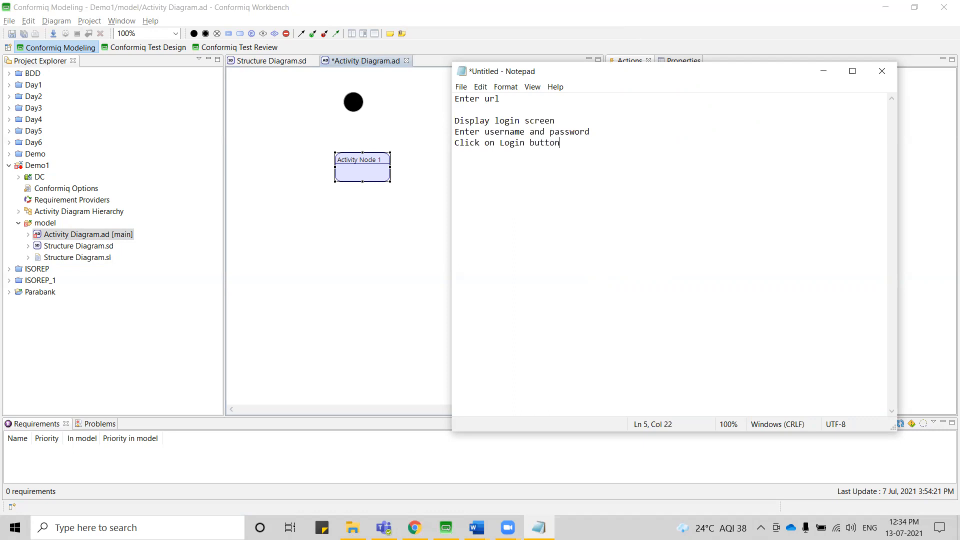
After a blank line, add "Validate Username and password", and begin another separated line with "If val".
key("Return")
type("Valid Username and passworf")
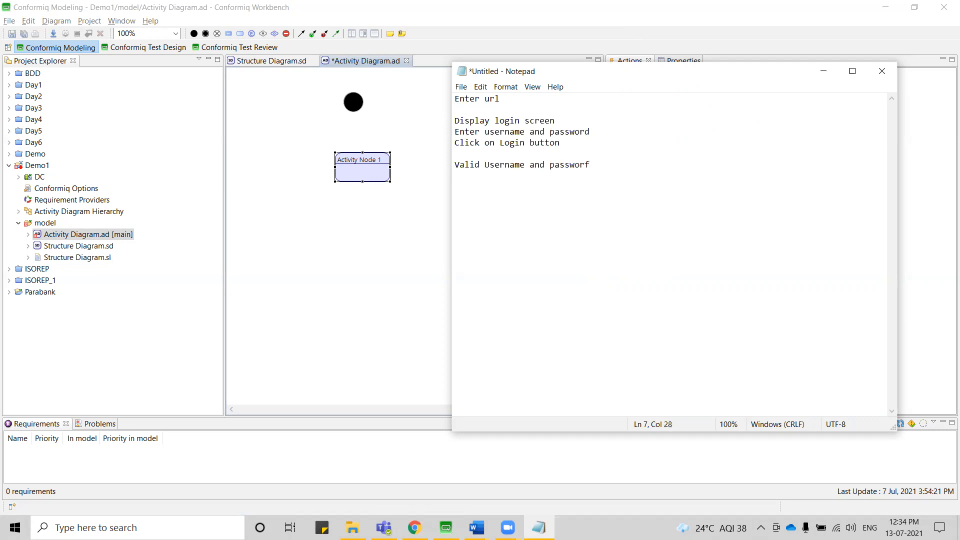
key("BackSpace")
type("d")
key("Return")
key("Return")
type("I")
type("f val")
type("ate")
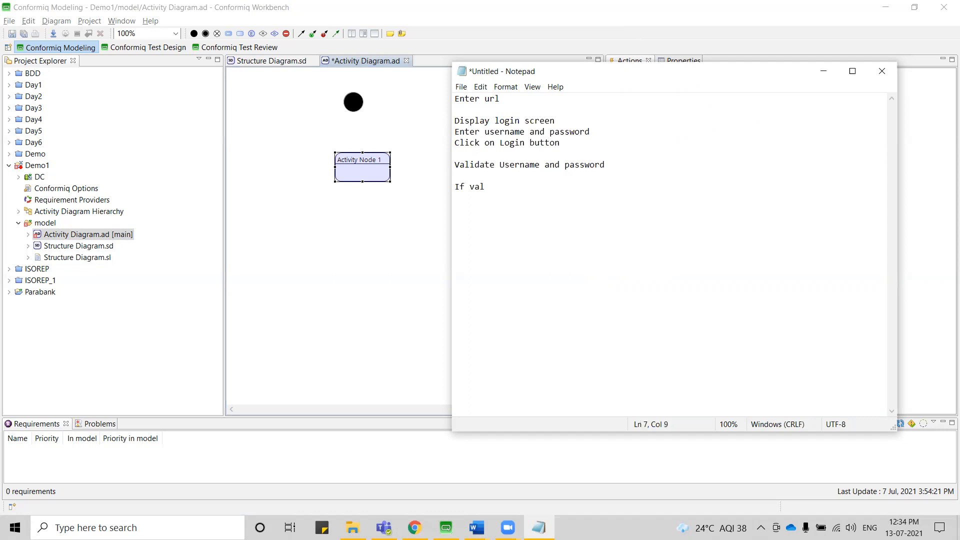
type("idation is succesful")
Complete the condition line as "If validation is succesful(Username and password) are TRUE".
type("(Username and passeor")
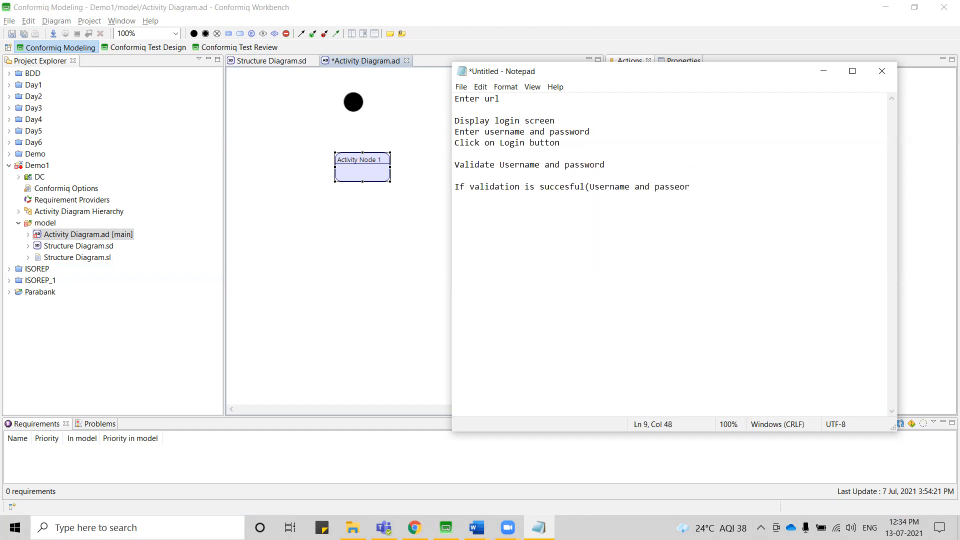
key("BackSpace")
type("word are true")
key("BackSpace")
key("BackSpace")
key("BackSpace")
key("BackSpace")
key("BackSpace")
key("BackSpace")
key("BackSpace")
key("BackSpace")
key("BackSpace")
key("BackSpace")
type(") are TRUE")
Below the condition line, add "then" and, on its own line, "Display Account services screen".
key("Return")
type("then go for")
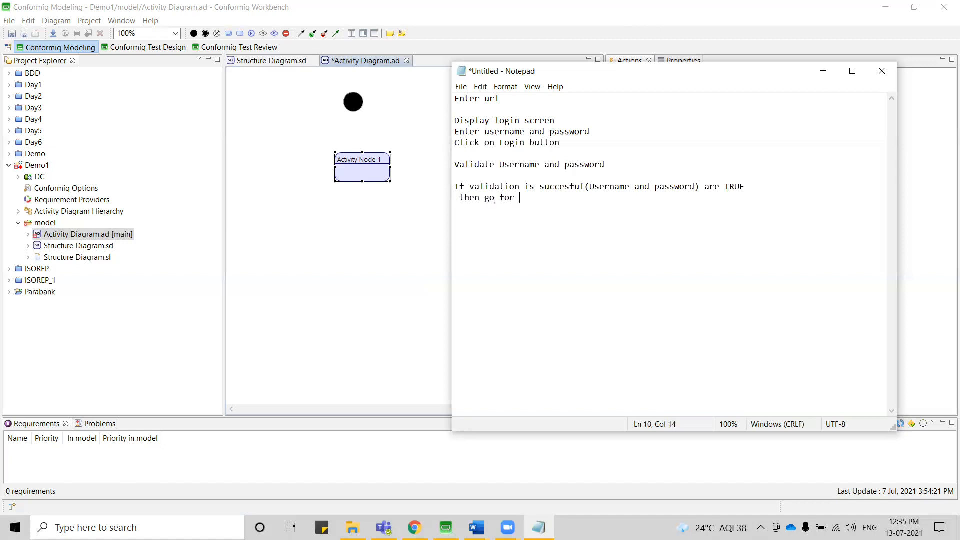
key("BackSpace")
key("BackSpace")
key("BackSpace")
key("BackSpace")
key("BackSpace")
key("BackSpace")
type("Display Account services screen")
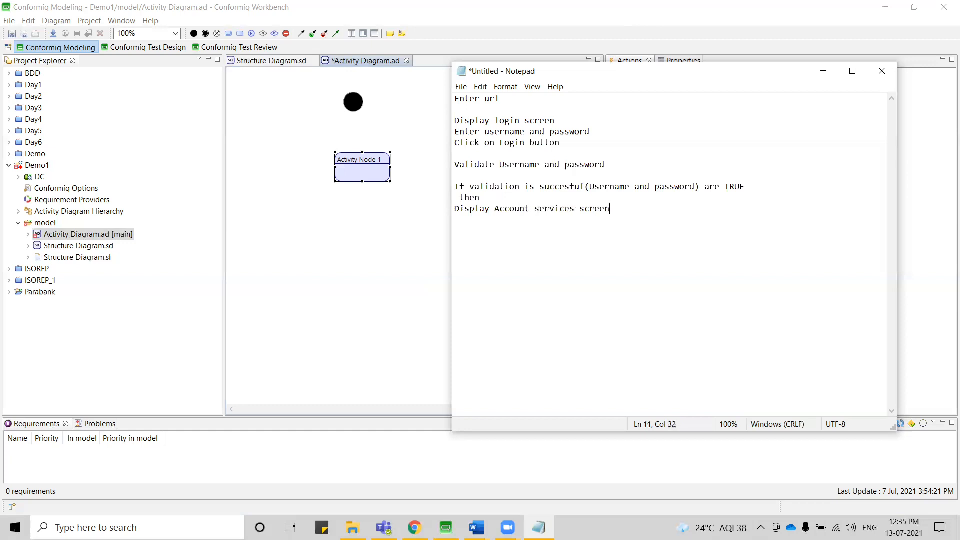
After a blank line, add the alternative outcome "else Display Login Screen" to the notes.
key("Return")
type("else Display Login Screen agai")
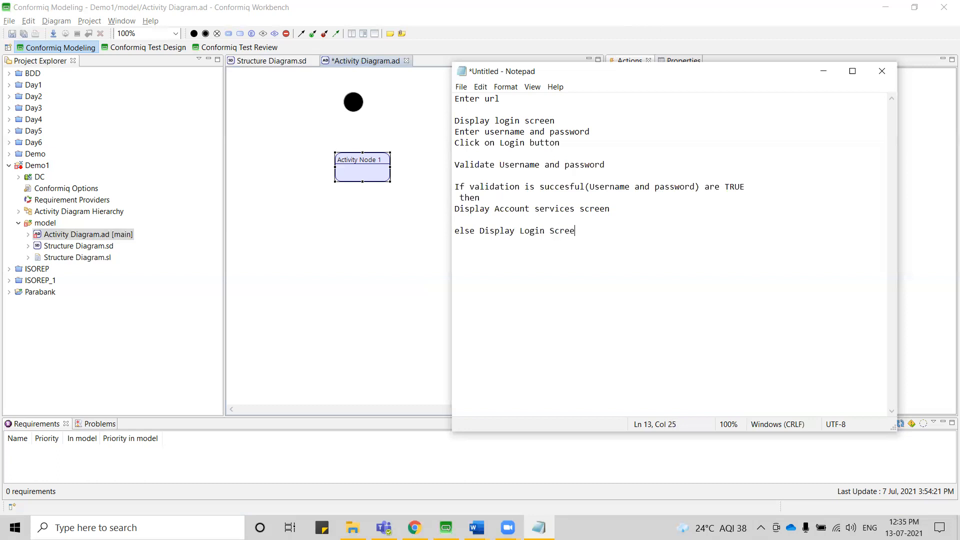
key("BackSpace")
key("BackSpace")
key("BackSpace")
key("BackSpace")
key("BackSpace")
key("shift+Up")
key("shift+Up")
key("shift+Up")
key("shift+Up")
key("shift+Up")
key("shift+Up")
key("shift+Up")
key("shift+Up")
key("shift+Up")
key("shift+Up")
key("shift+Up")
key("shift+Up")
key("shift+Home")
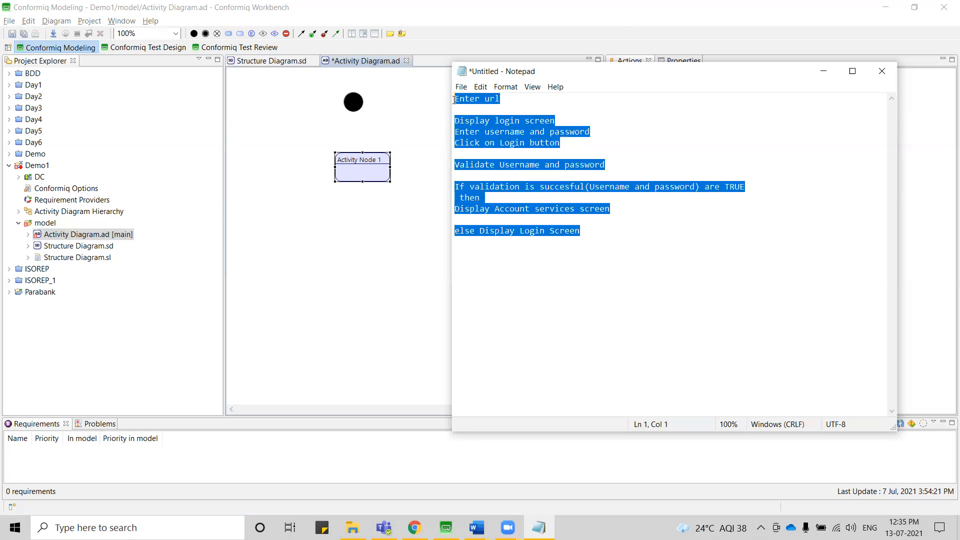
left_click(550, 133)
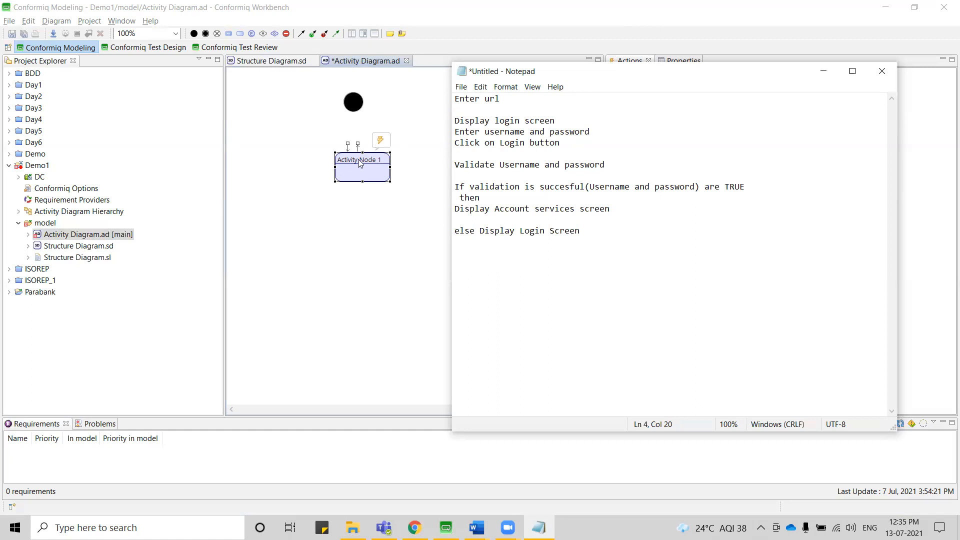
Back in the Conformiq activity diagram, connect the initial node to the activity node and rename that node "Enter Url".
left_click(354, 105)
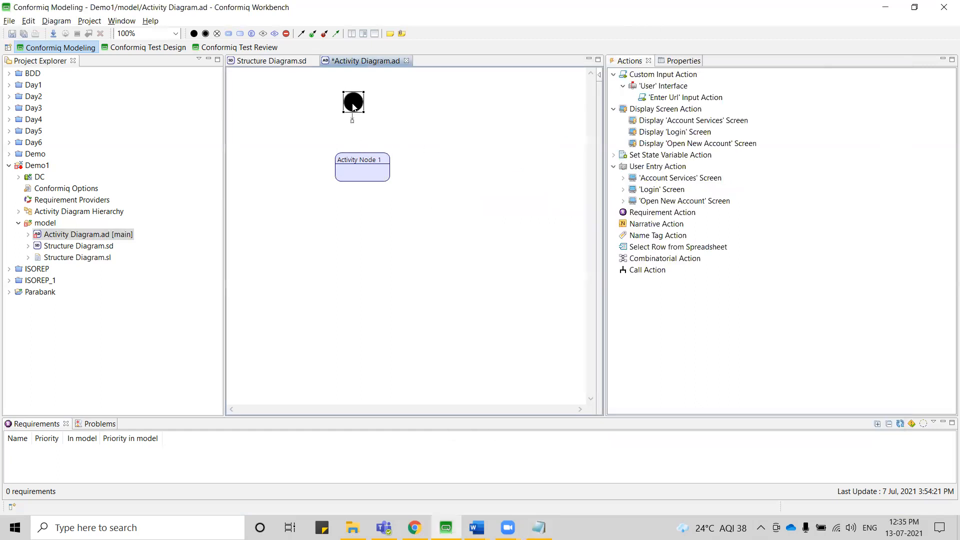
left_click_drag(352, 121, 360, 164)
left_click(361, 164)
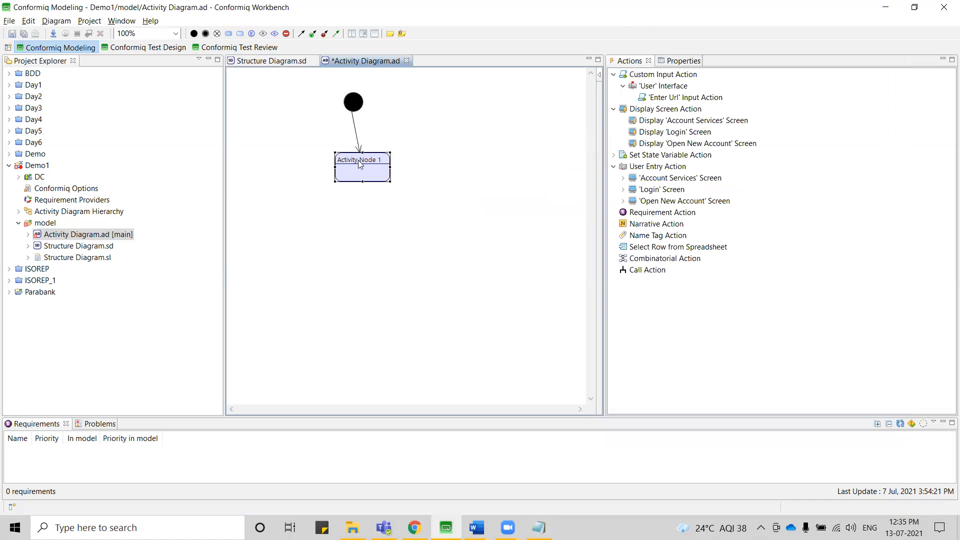
left_click(684, 62)
left_click(815, 108)
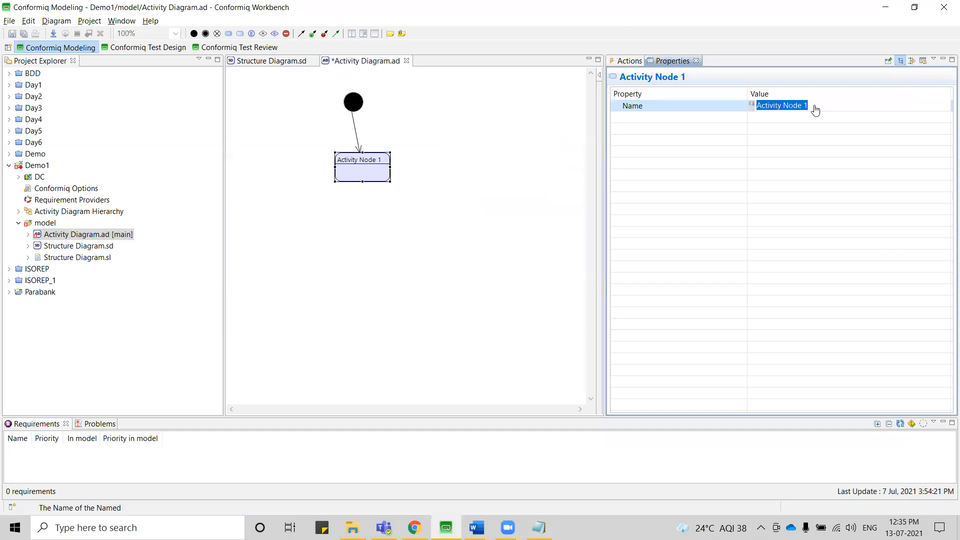
type("Enter")
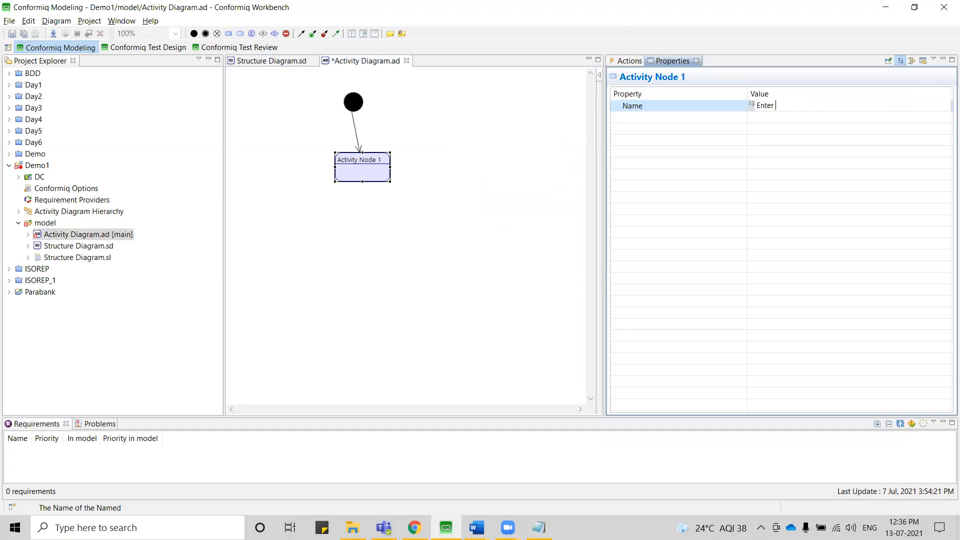
type(" Url")
key("Return")
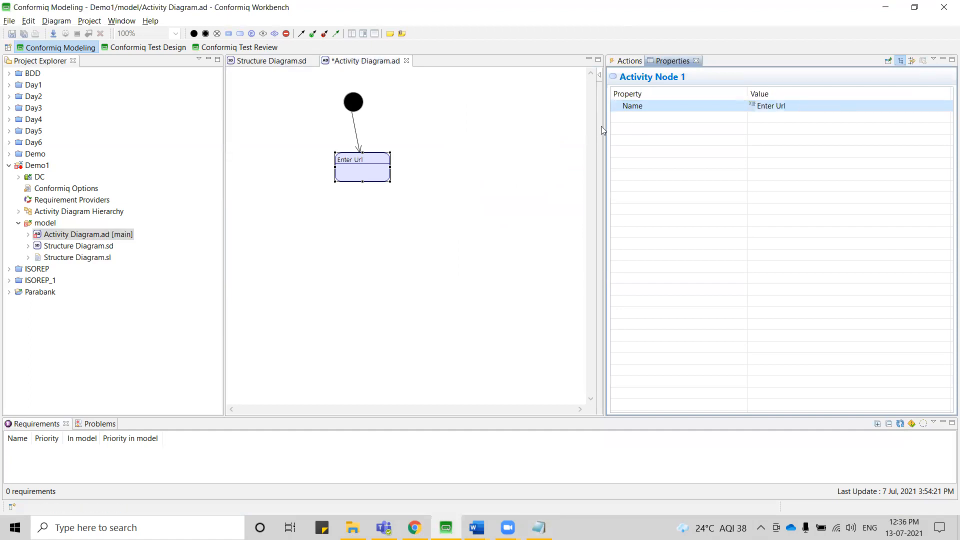
Add the User interface's 'Enter Url' Input Action to the Enter Url node.
left_click(629, 62)
left_click_drag(674, 98, 360, 175)
left_click(372, 179)
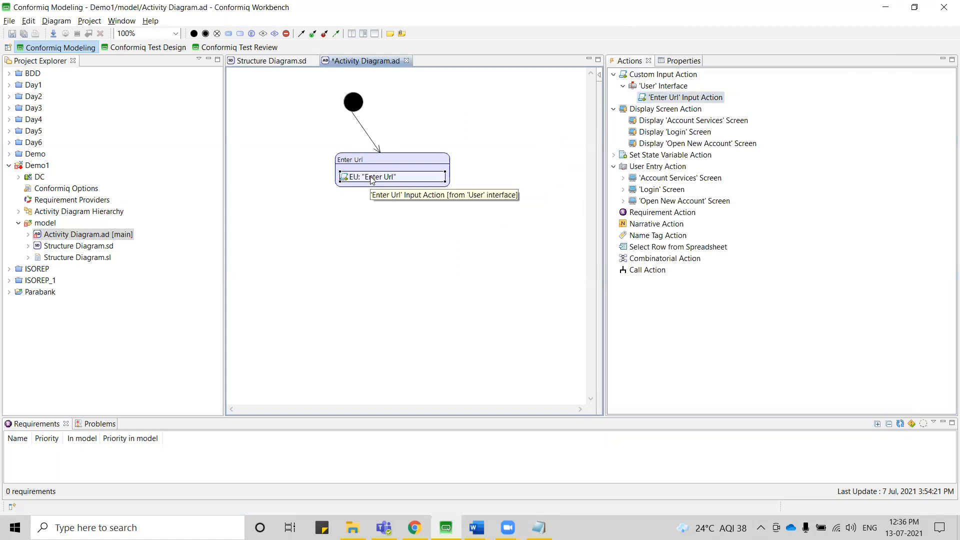
left_click(394, 165)
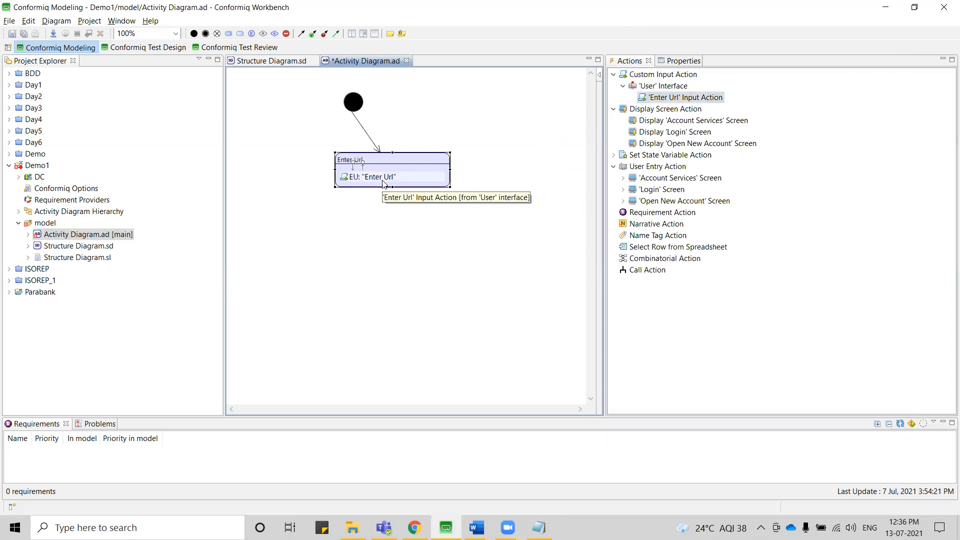
Place an activity node named "Login" below the Enter Url node and connect Enter Url to it.
key("alt+Tab")
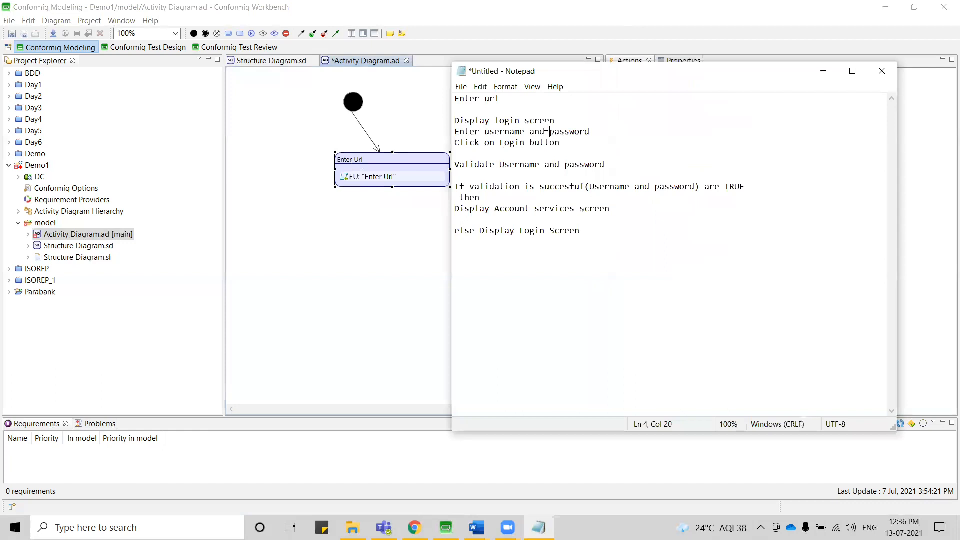
left_click(397, 238)
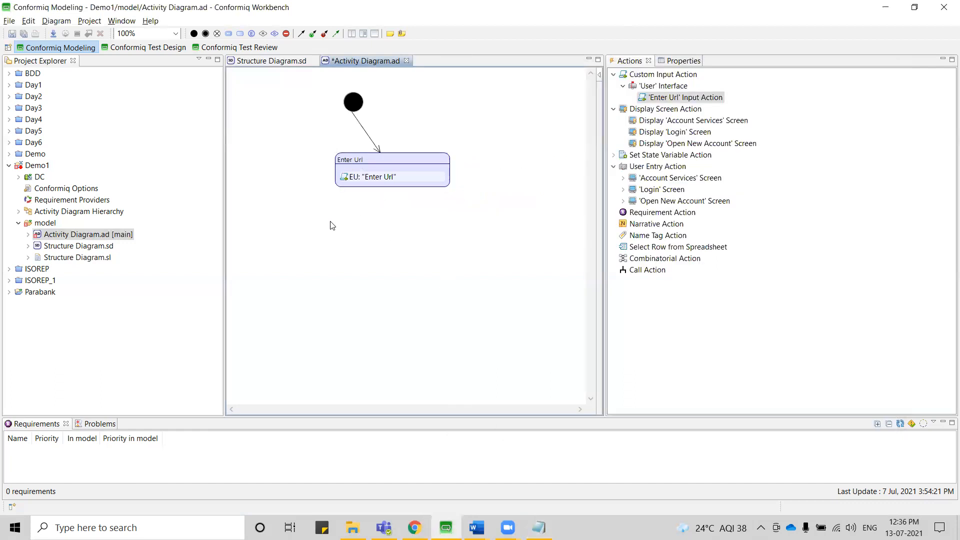
mouse_move(332, 226)
left_click(400, 217)
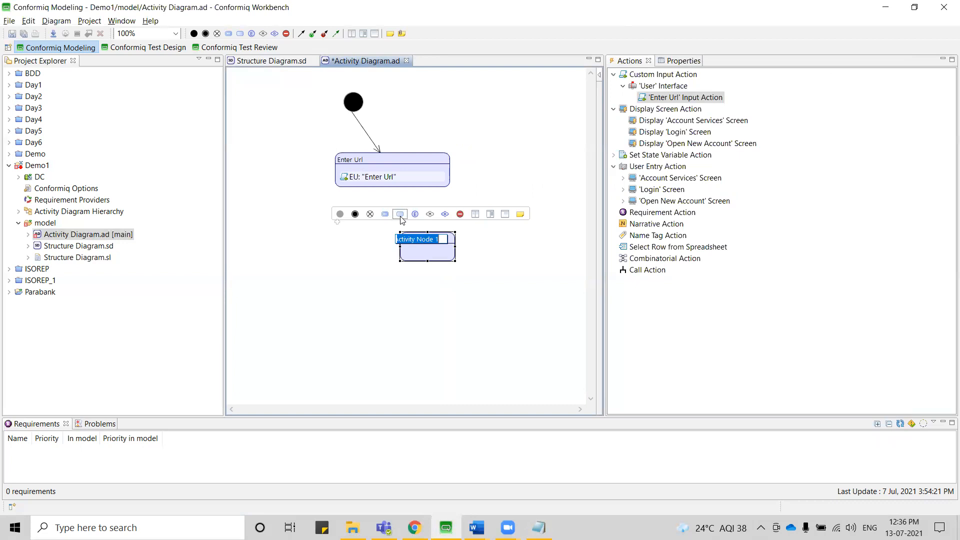
key("Return")
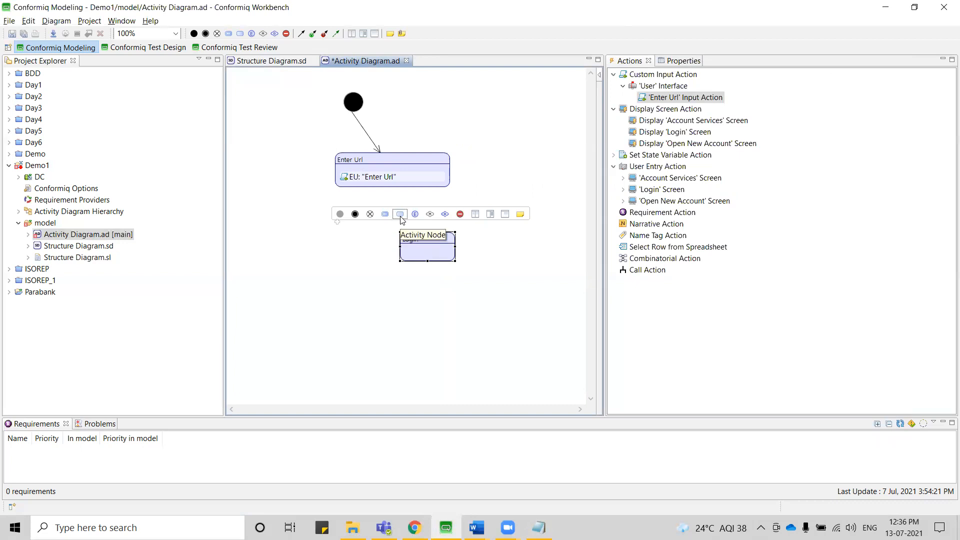
left_click(397, 186)
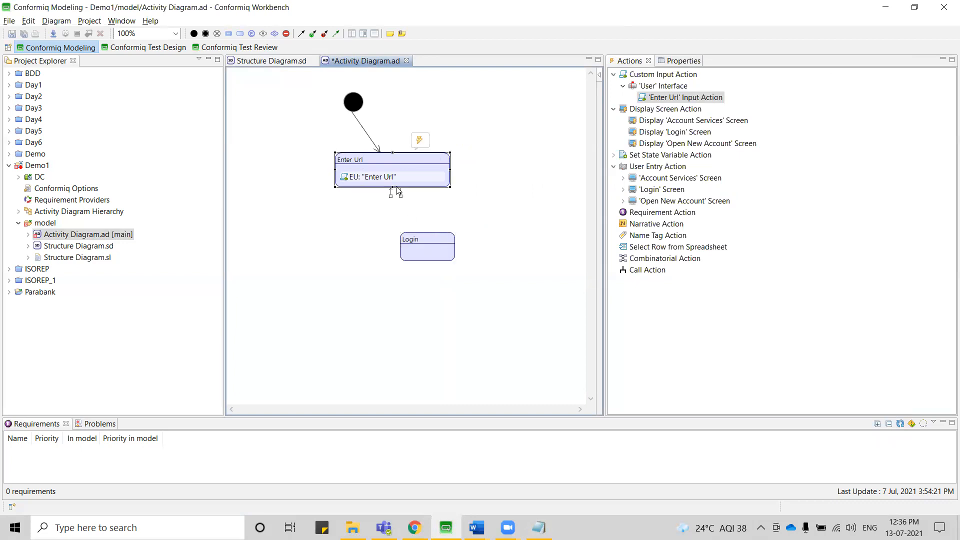
left_click_drag(399, 195, 418, 244)
Add the Display 'Login' Screen, Fill 'Customer Login' Form and Click 'Login' Button actions to the Login node and align it under Enter Url.
left_click_drag(680, 132, 425, 256)
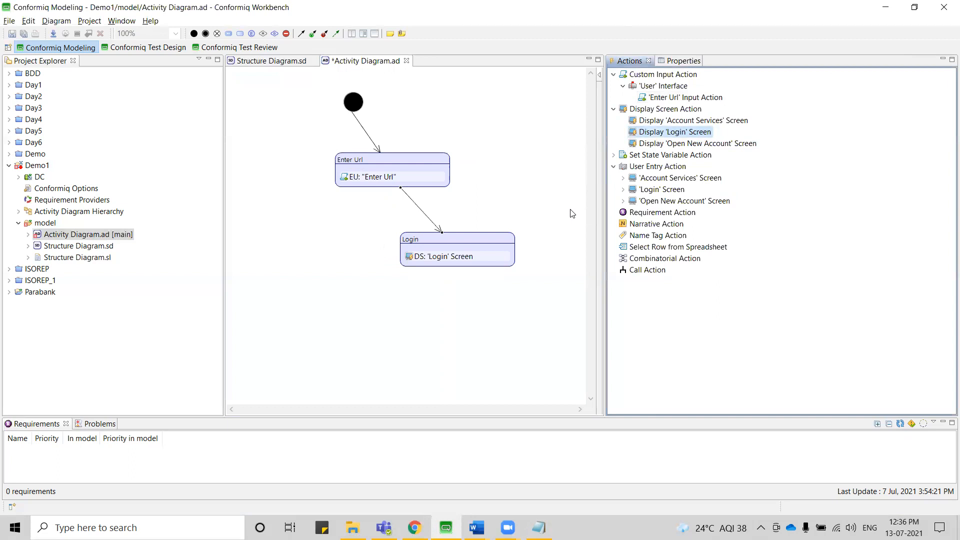
left_click(624, 190)
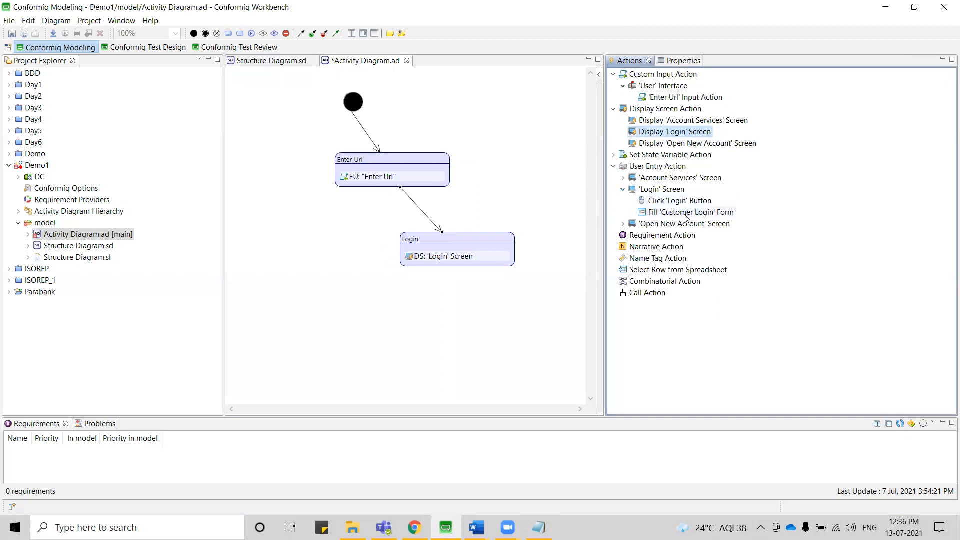
left_click_drag(689, 213, 483, 264)
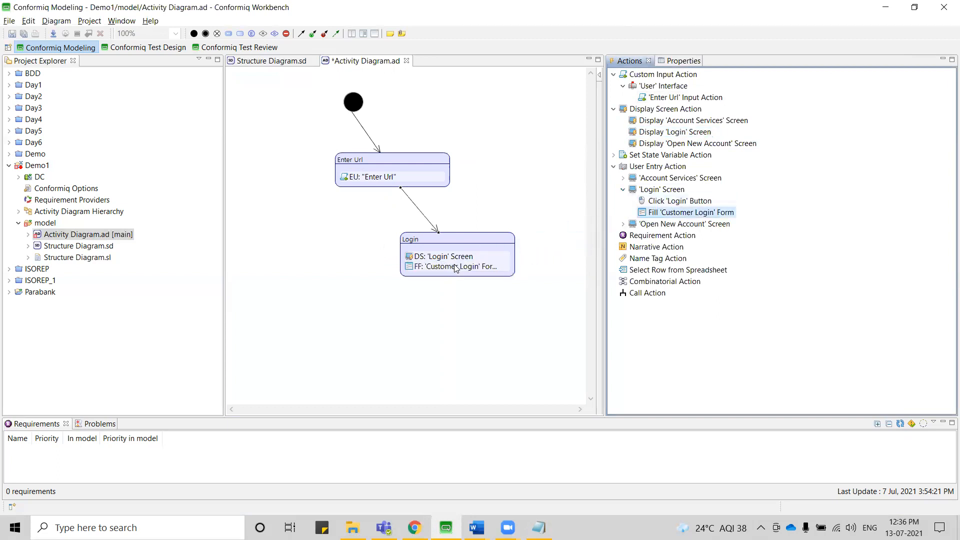
left_click_drag(675, 205, 453, 272)
left_click_drag(449, 239, 396, 224)
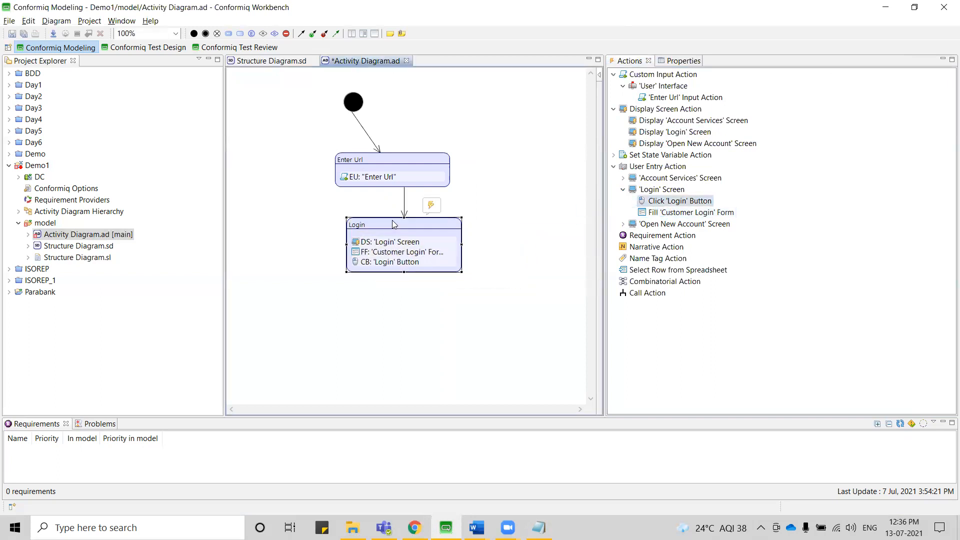
Add a decision node named "Validate Credentials" below the Login node and connect Login to it.
left_click(274, 34)
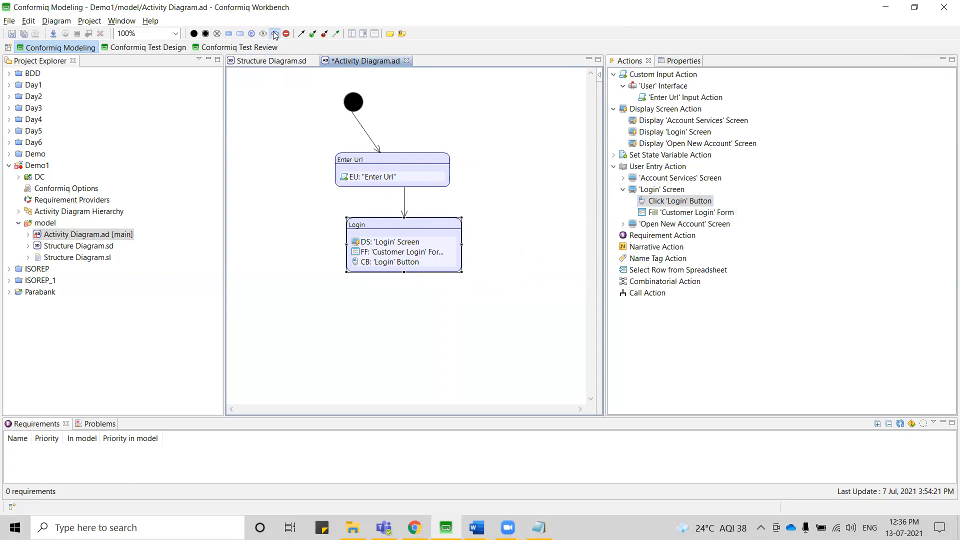
left_click(384, 305)
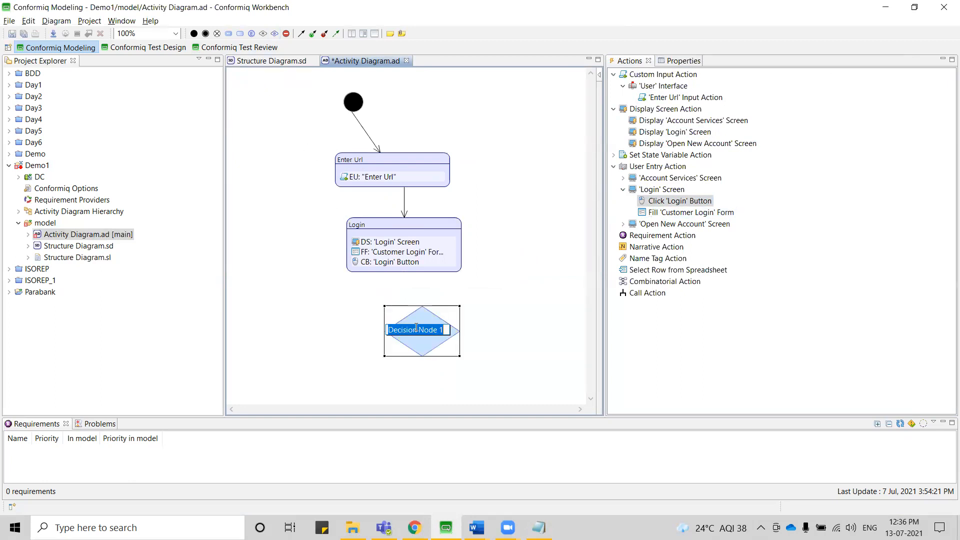
type("Validat")
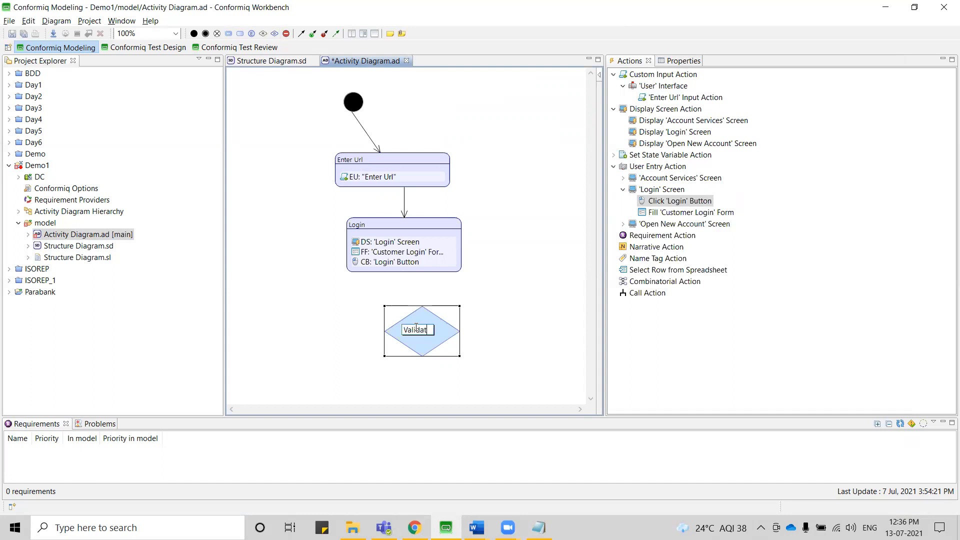
type("e Credentials")
key("Return")
left_click(429, 271)
mouse_move(428, 270)
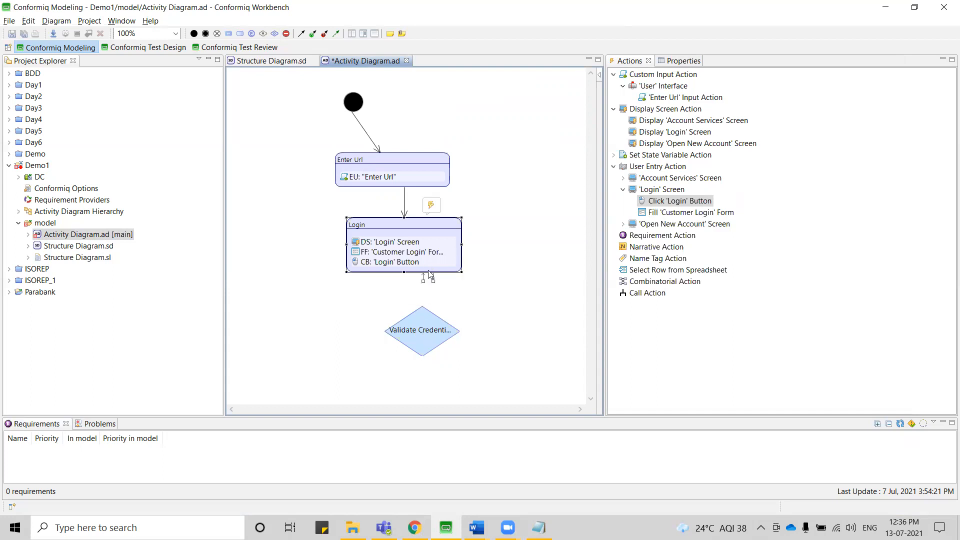
left_click_drag(434, 284, 423, 326)
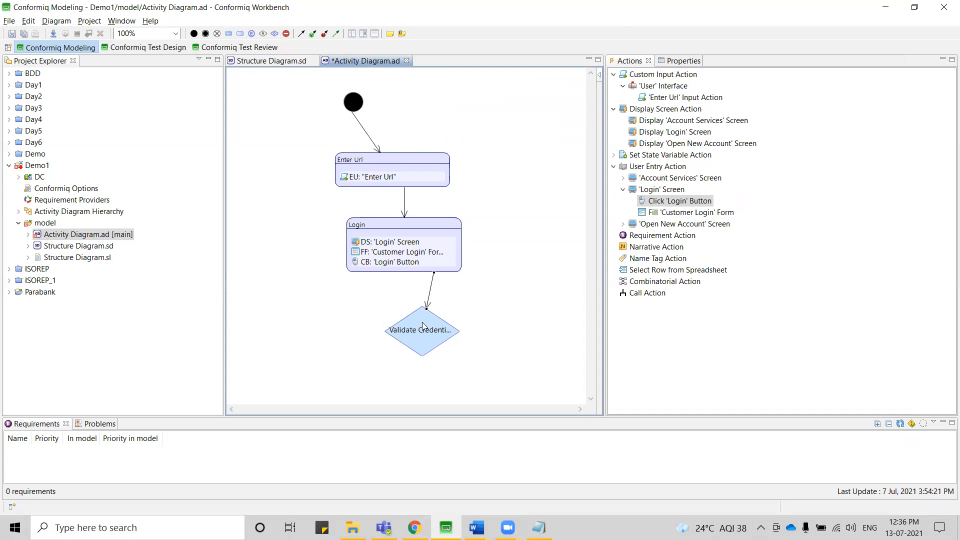
Add an activity node named "Account Services" and place it below and to the left of the decision node.
mouse_move(419, 335)
mouse_move(343, 382)
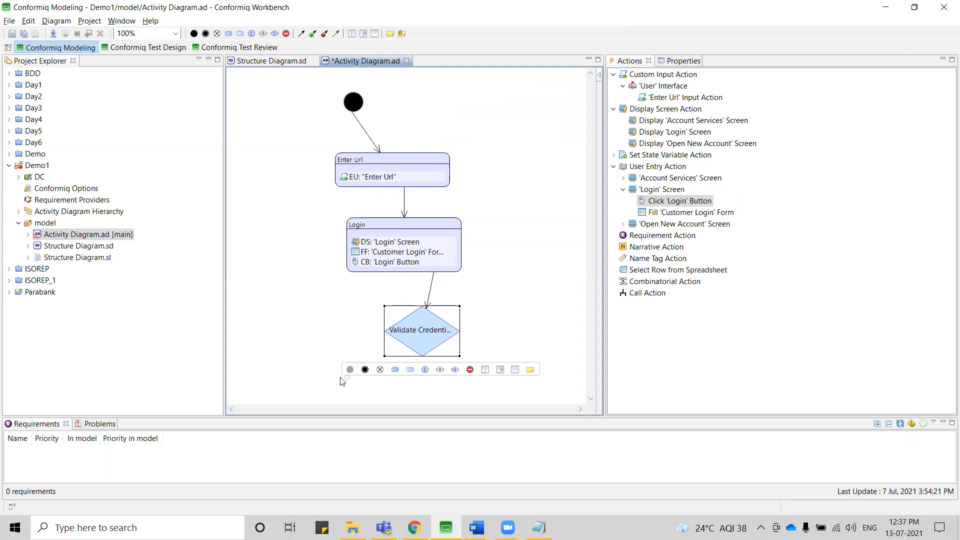
left_click(410, 370)
type("Account Se")
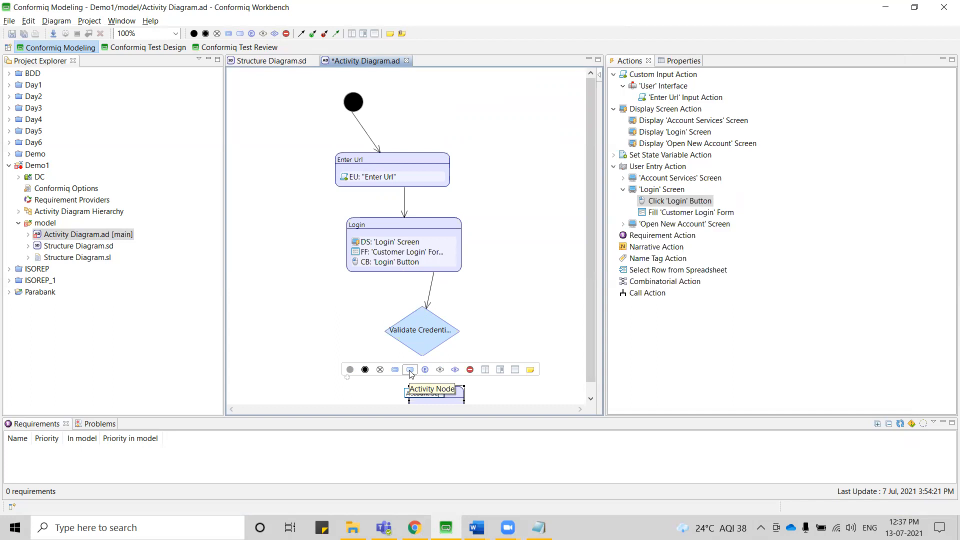
type("rvices")
key("Return")
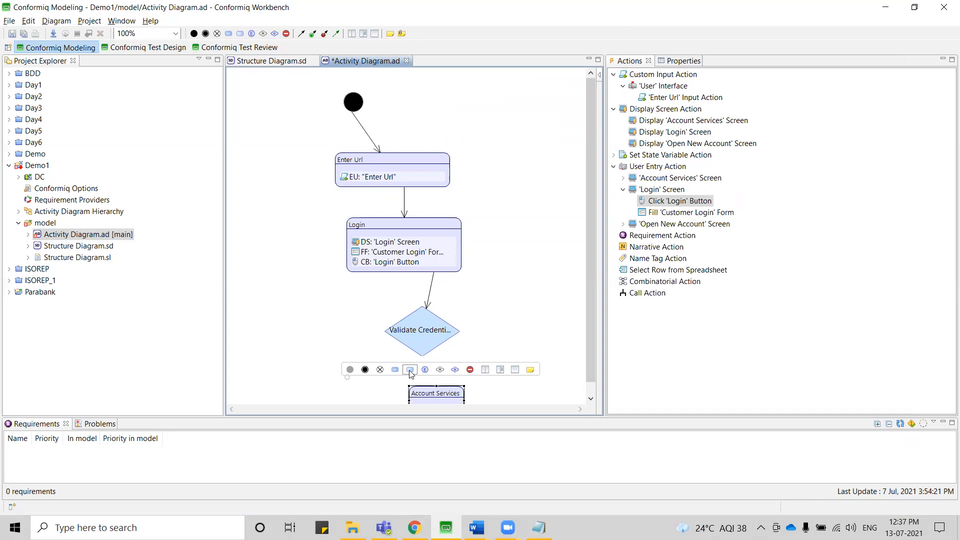
left_click(430, 395)
left_click_drag(430, 395, 341, 385)
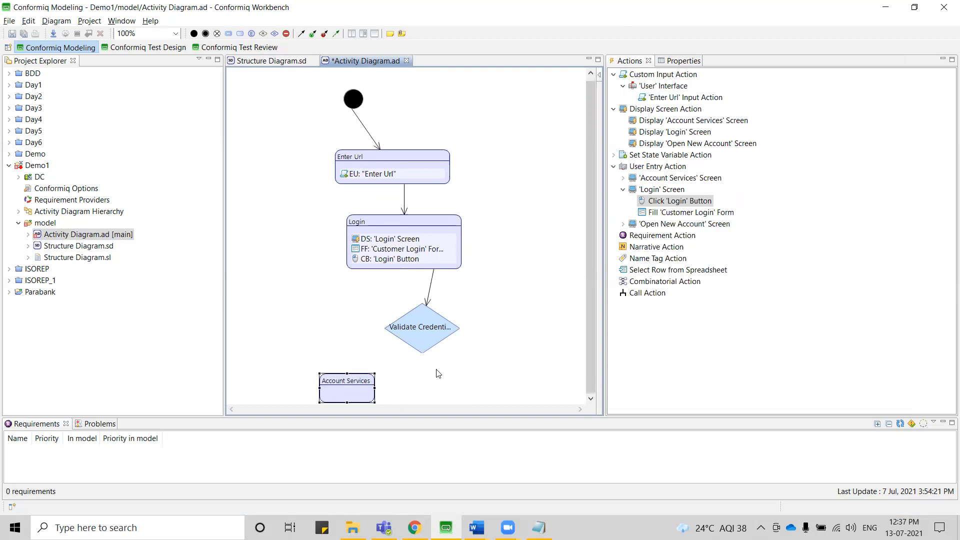
Add an activity node named "Error" below and to the right of the decision node.
mouse_move(452, 374)
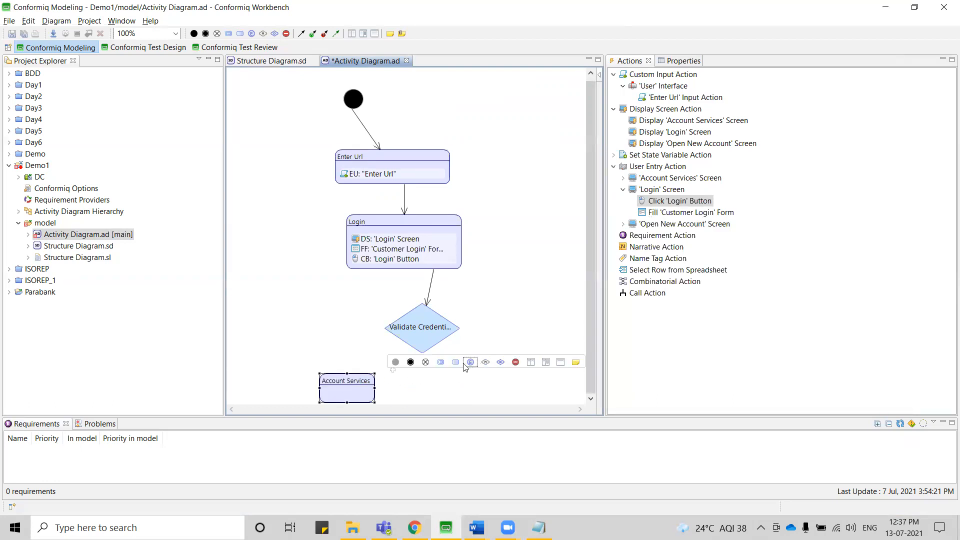
left_click(455, 363)
type("E")
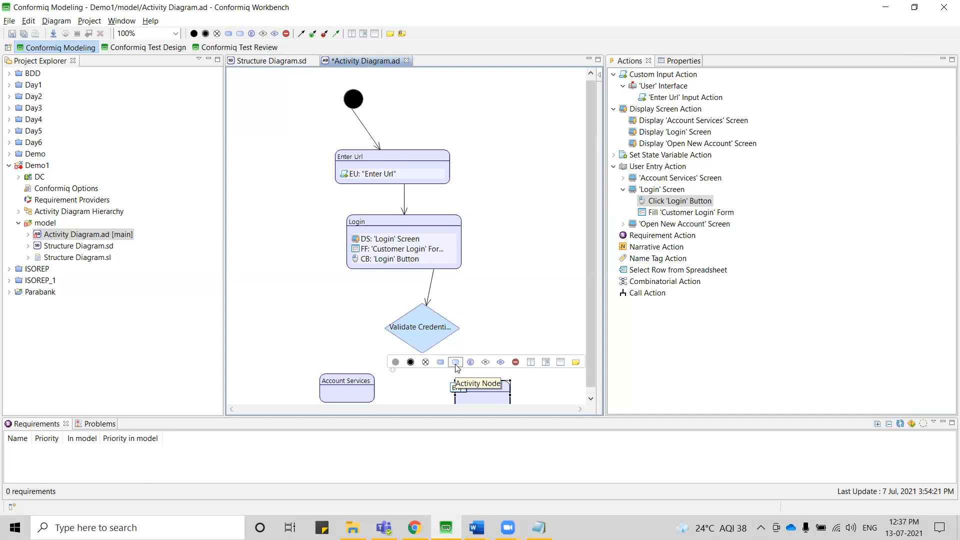
type("rror")
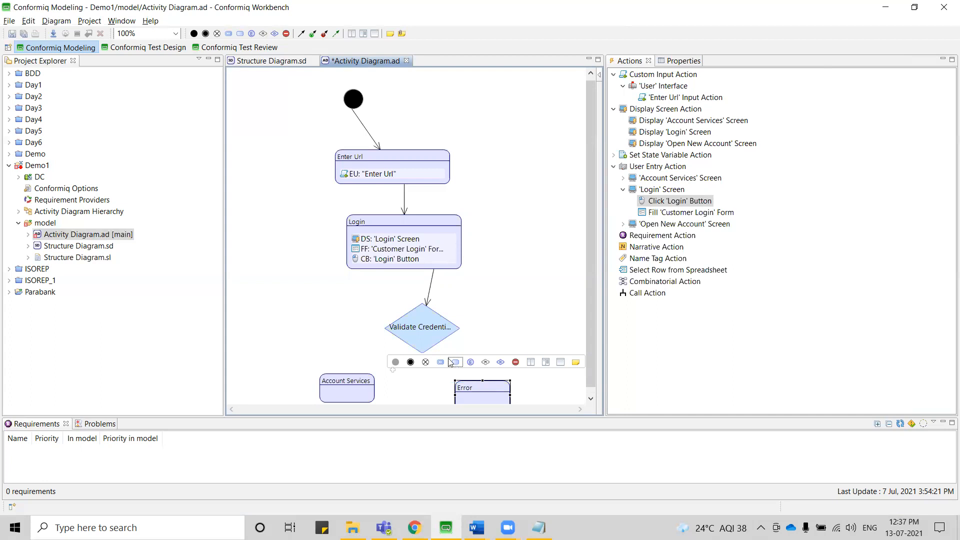
Create a case flow from the Validate Credentials decision to the Account Services node.
left_click(428, 350)
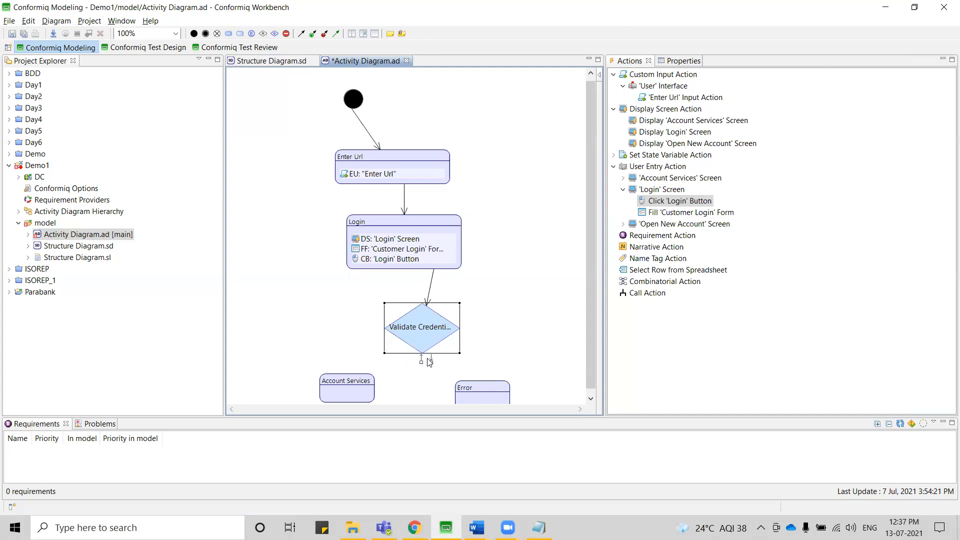
left_click_drag(431, 360, 354, 381)
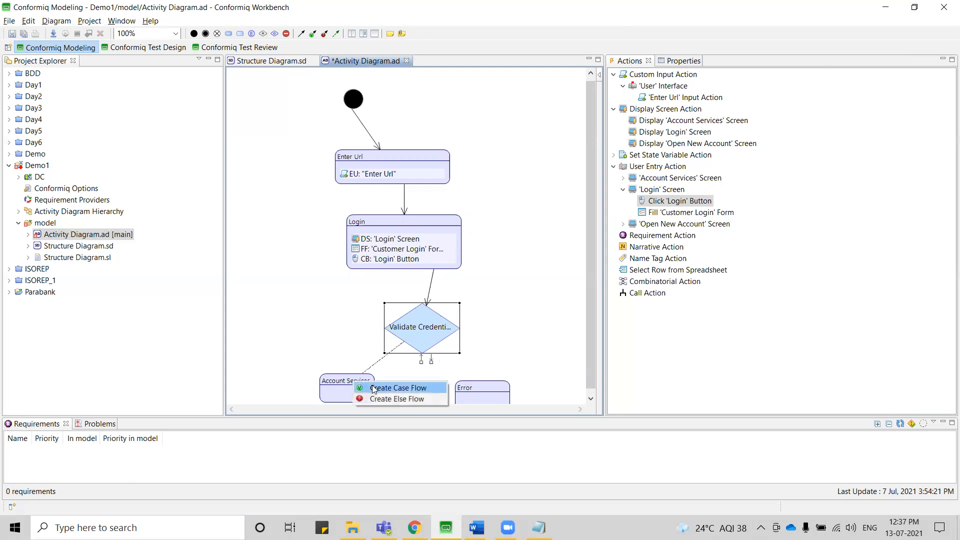
left_click(375, 389)
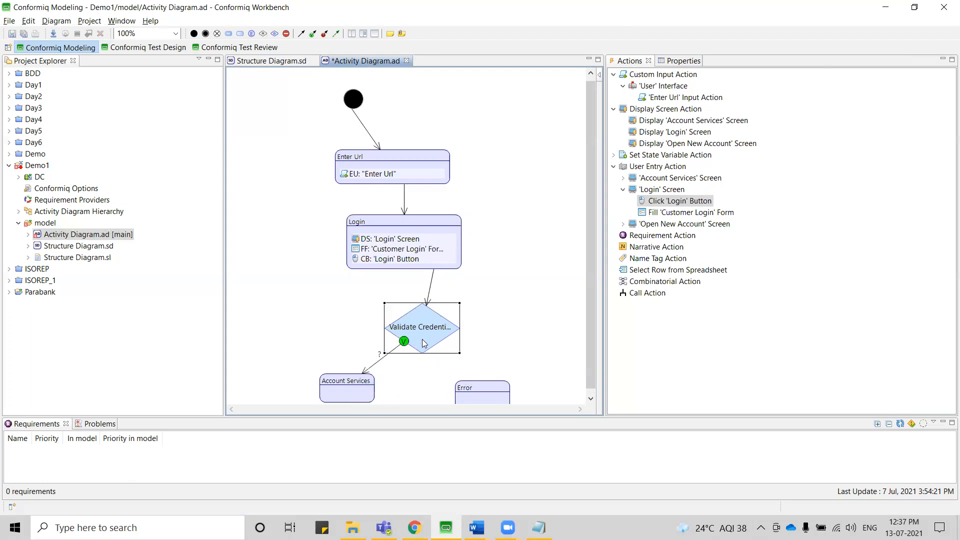
Create an else flow from Validate Credentials to Error, and add Display 'Account Services' Screen to Account Services and Display 'Login' Screen to Error.
mouse_move(428, 361)
left_mouse_down()
mouse_move(489, 384)
mouse_move(491, 398)
left_mouse_up()
left_click(507, 411)
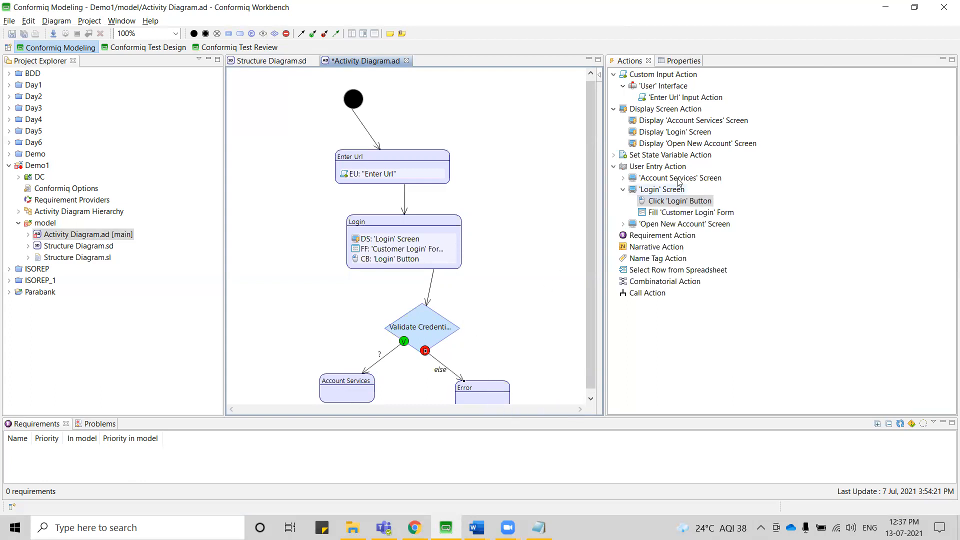
left_click_drag(671, 121, 352, 401)
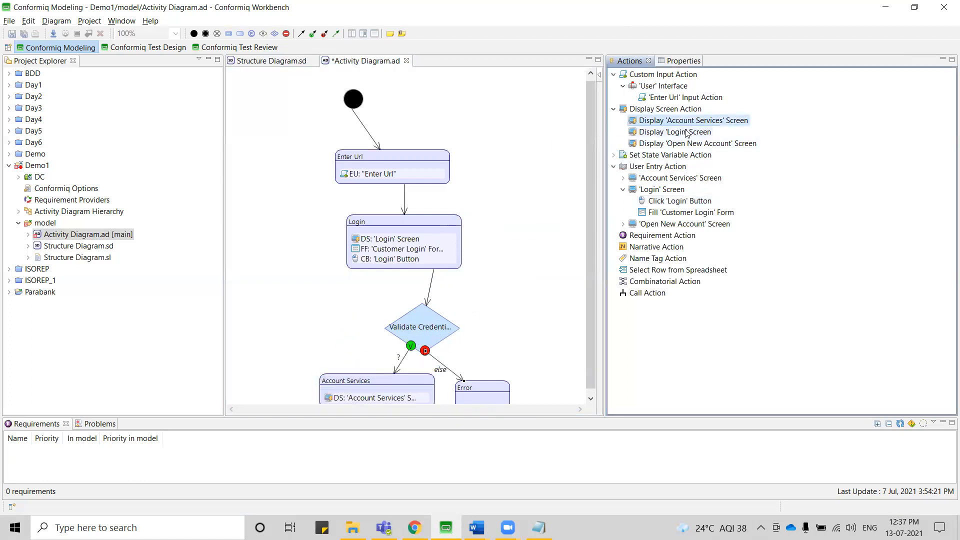
left_click_drag(674, 132, 488, 401)
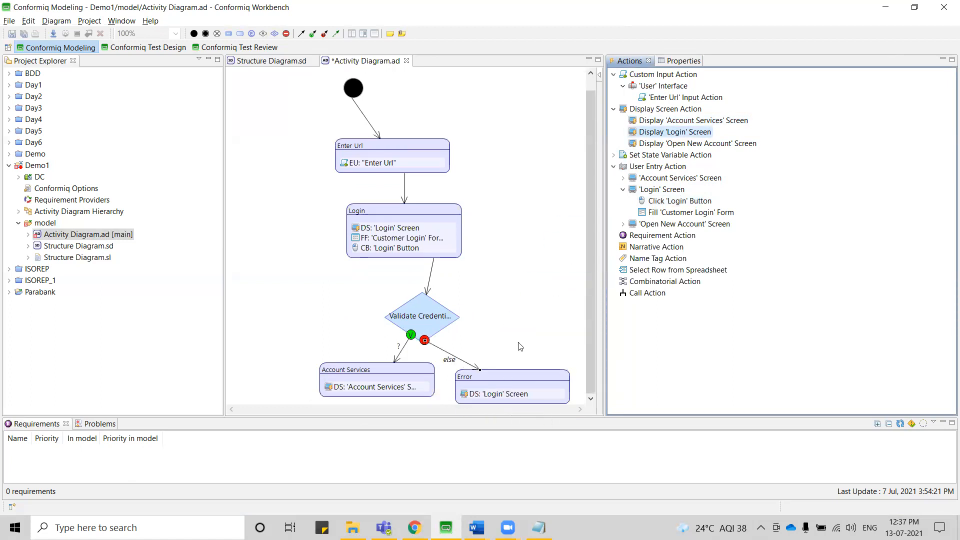
Set the basis of the Validate Credentials decision node to the Boolean comparison Equals (=) Condition.
left_click(429, 324)
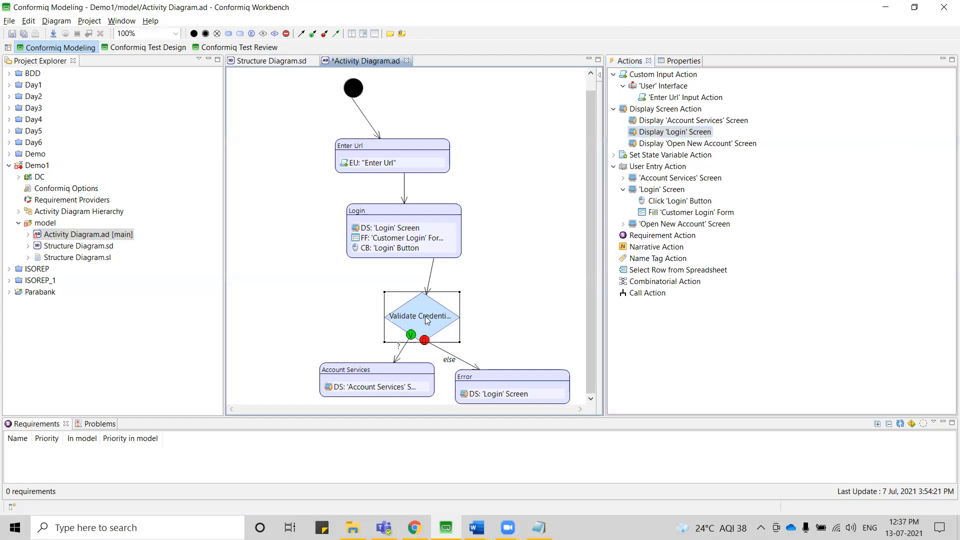
left_click(681, 61)
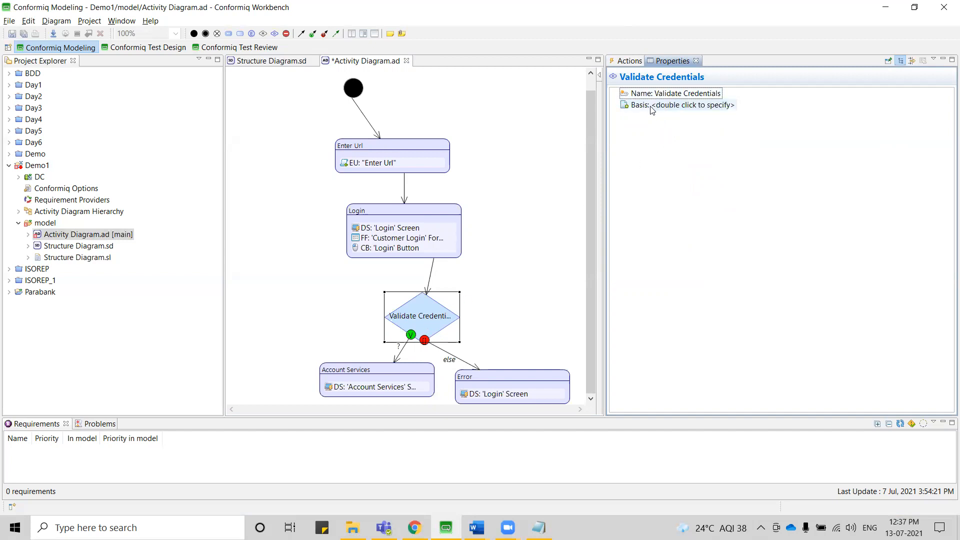
double_click(671, 106)
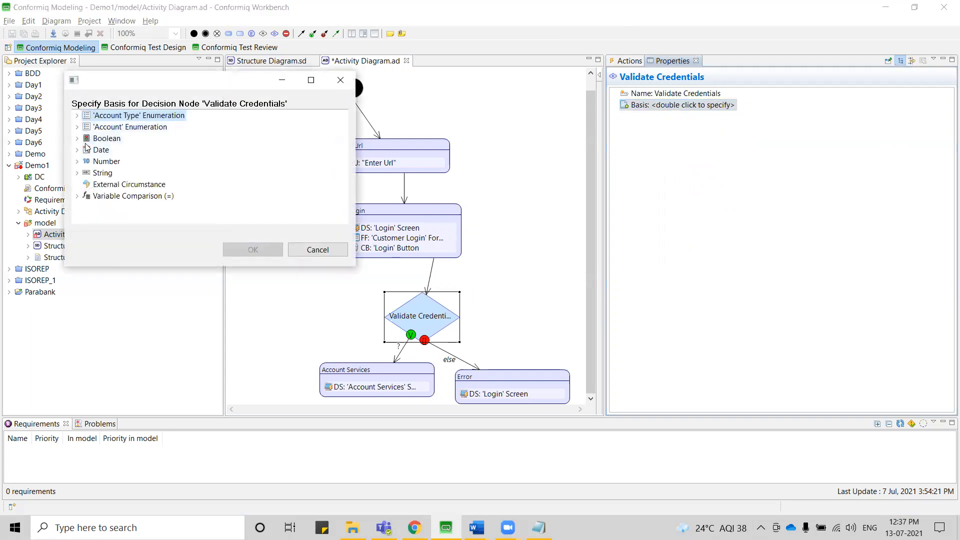
left_click(78, 139)
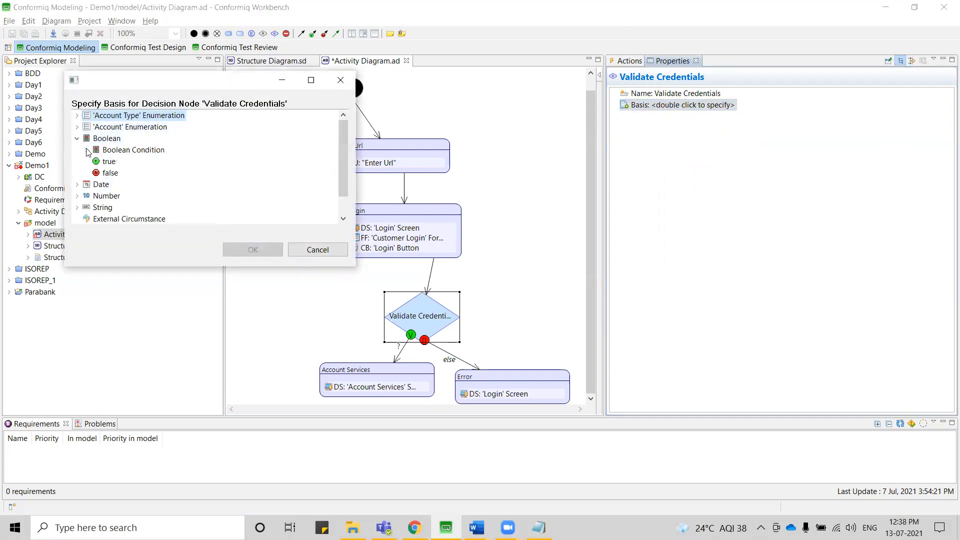
left_click(86, 150)
left_click(97, 173)
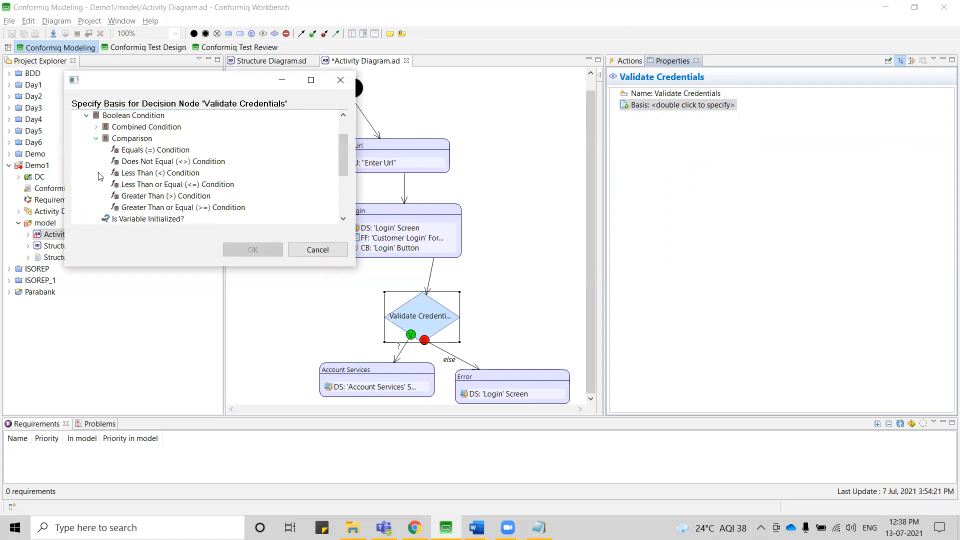
left_click(156, 152)
double_click(157, 150)
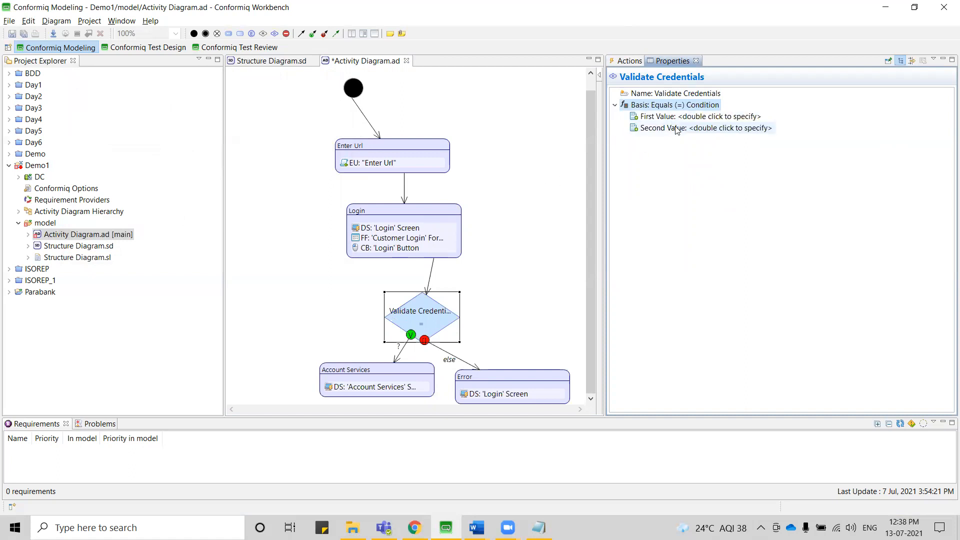
Set the condition's first value to the result of the Fill 'Customer Login' Form action in the Login activity.
double_click(692, 117)
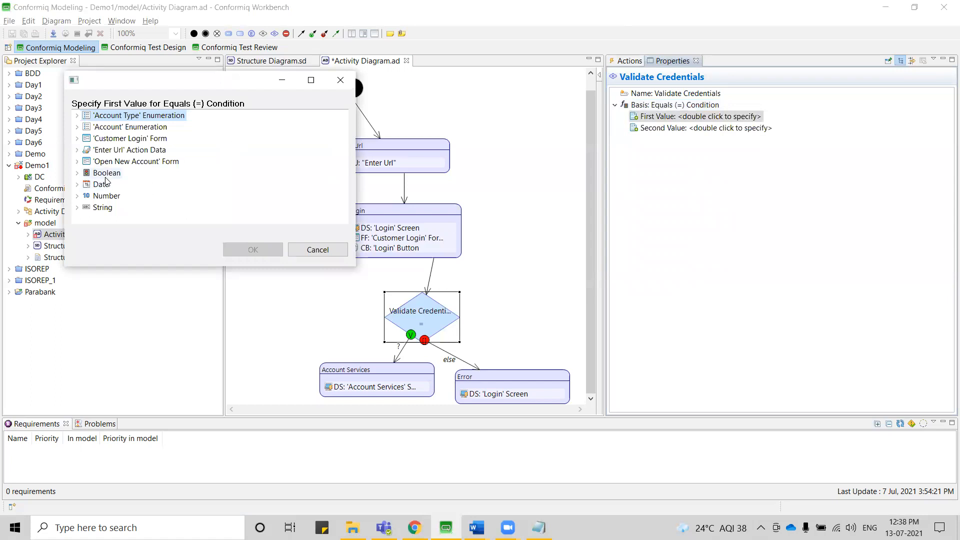
left_click(77, 139)
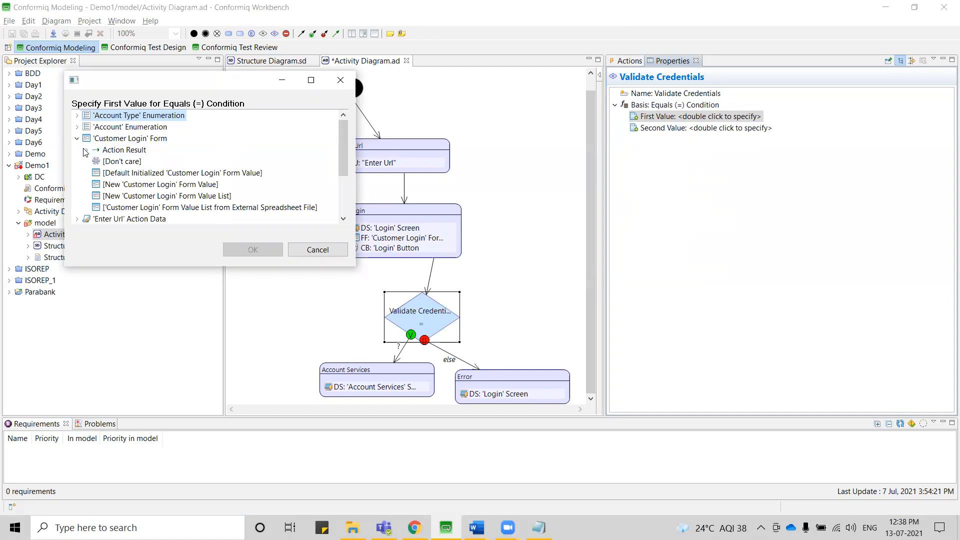
left_click(85, 150)
double_click(155, 162)
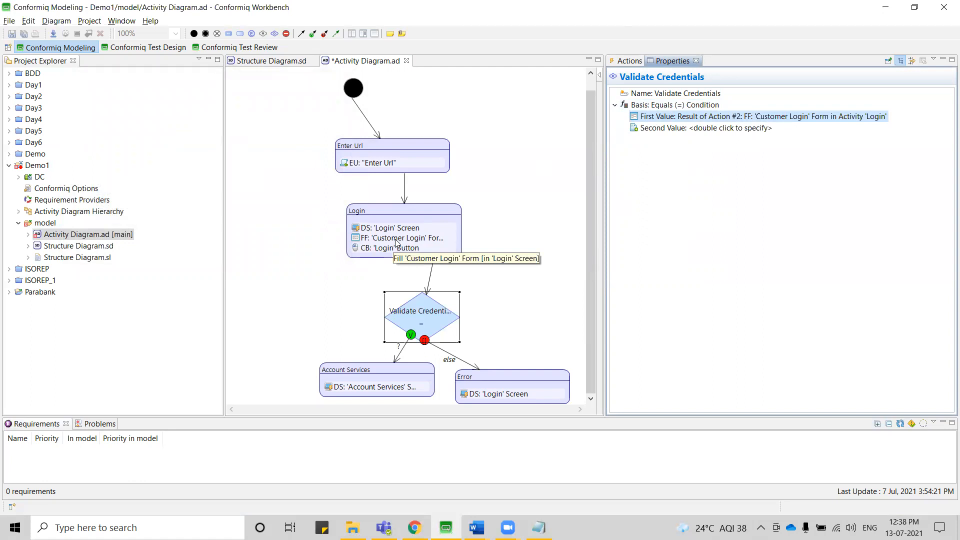
Set the condition's second value to a new 'Customer Login' form value with username "Valid" and fill in its password.
double_click(673, 128)
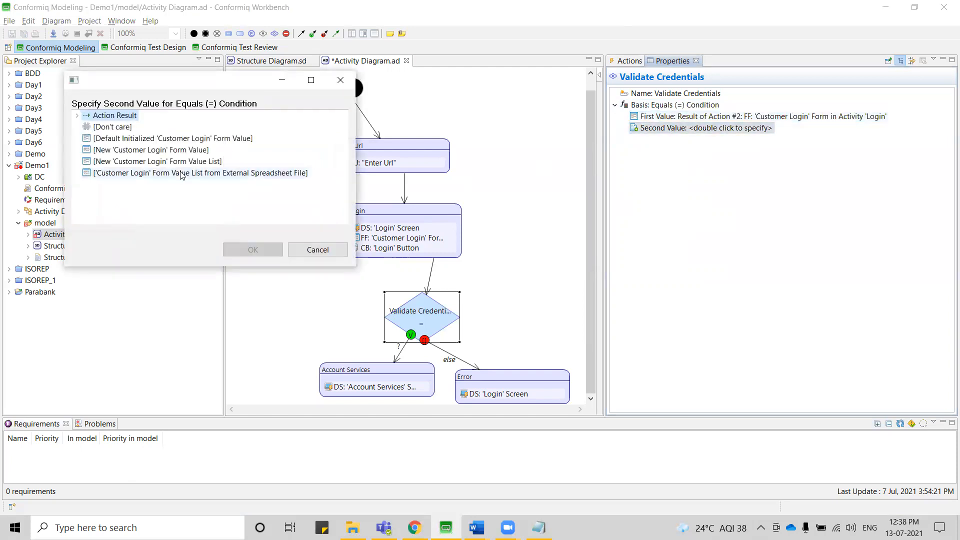
double_click(181, 150)
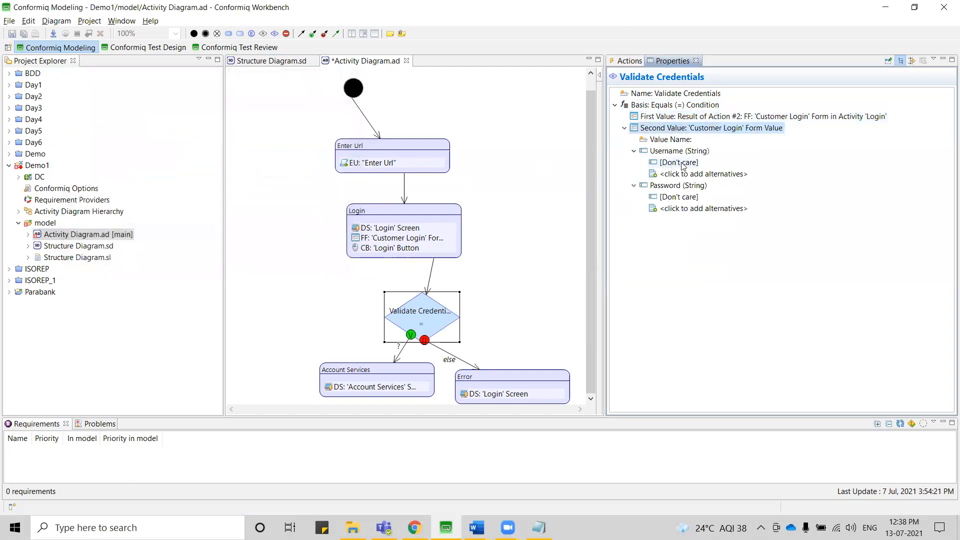
left_click(683, 164)
type("Valid")
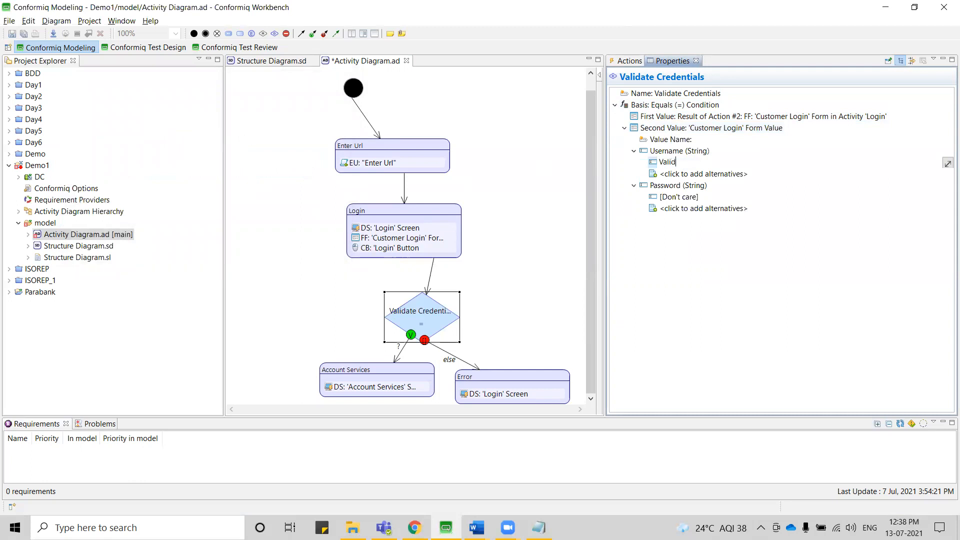
left_click(683, 198)
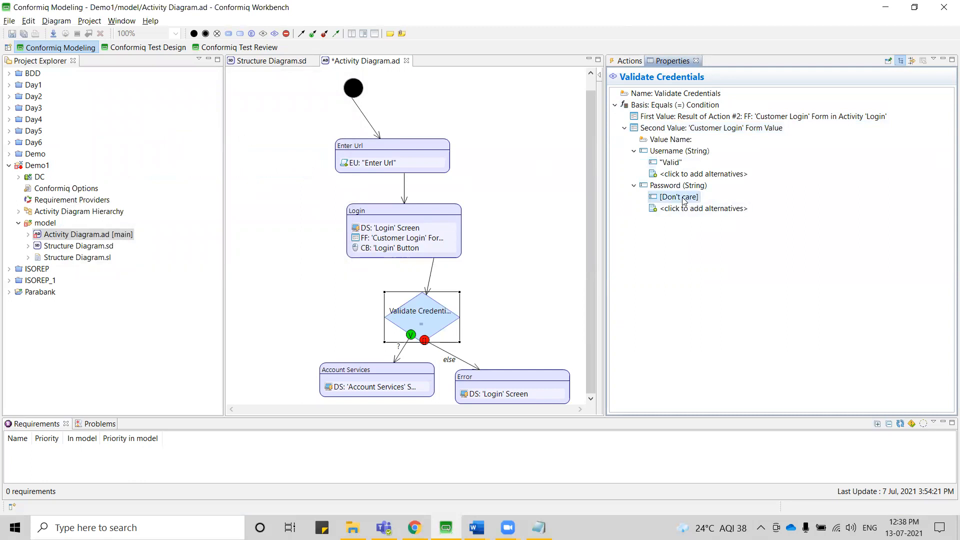
type("Valid")
key("Return")
Set the value of the case flow from Validate Credentials to Account Services to true.
left_click(387, 370)
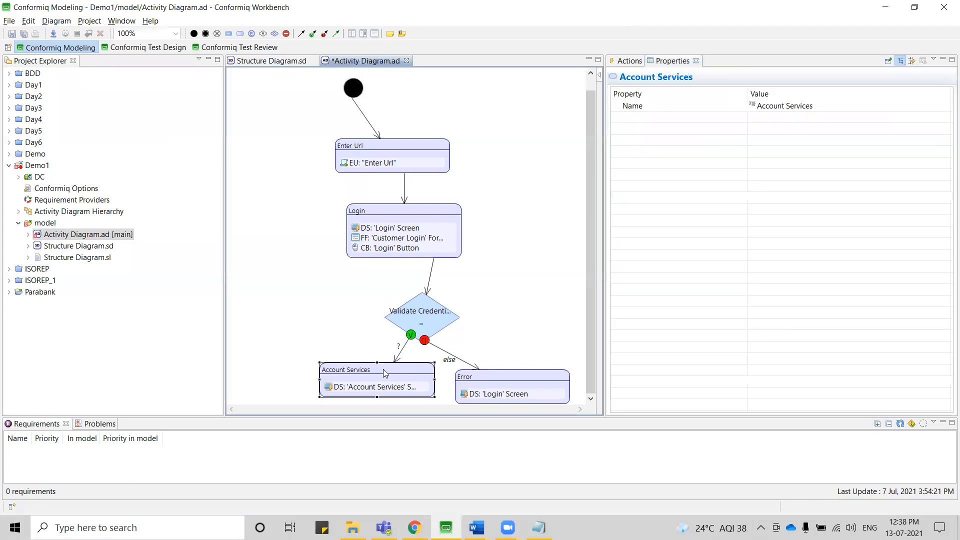
left_click(401, 353)
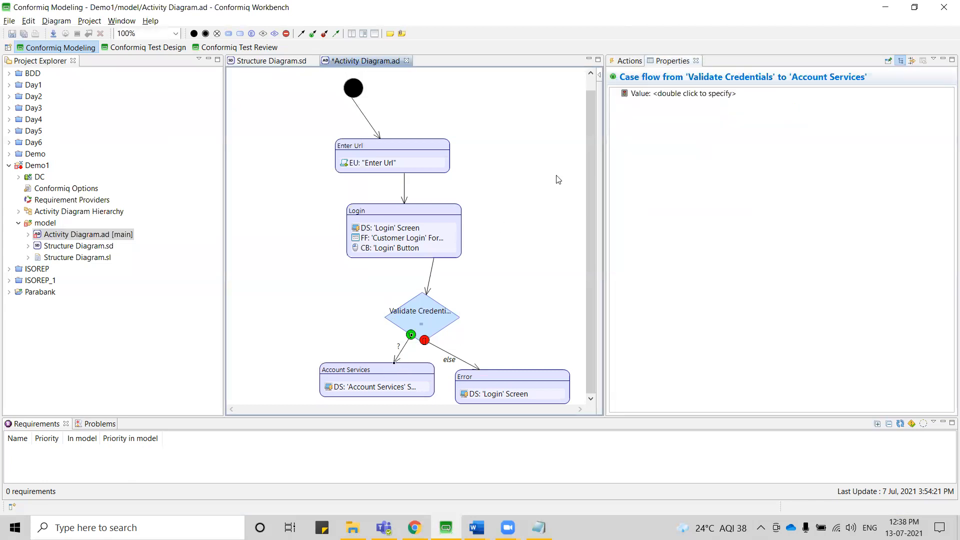
double_click(673, 97)
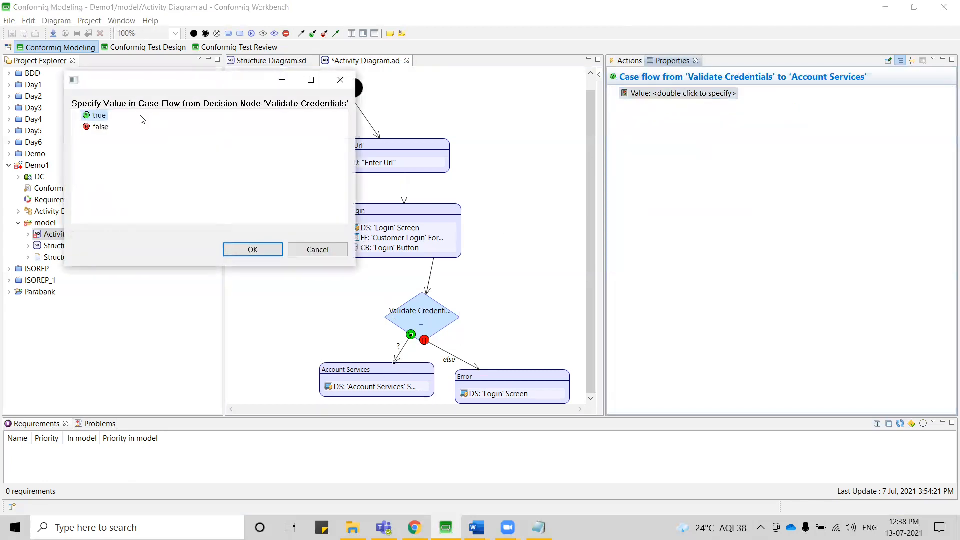
left_click(252, 249)
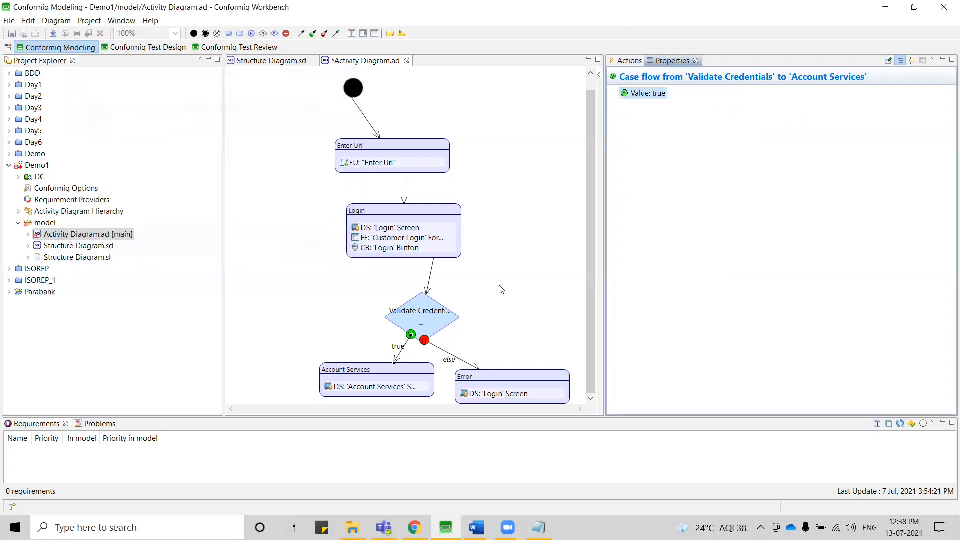
Arrange the activity diagram with the Hierarchical Layout and save it.
right_click(498, 227)
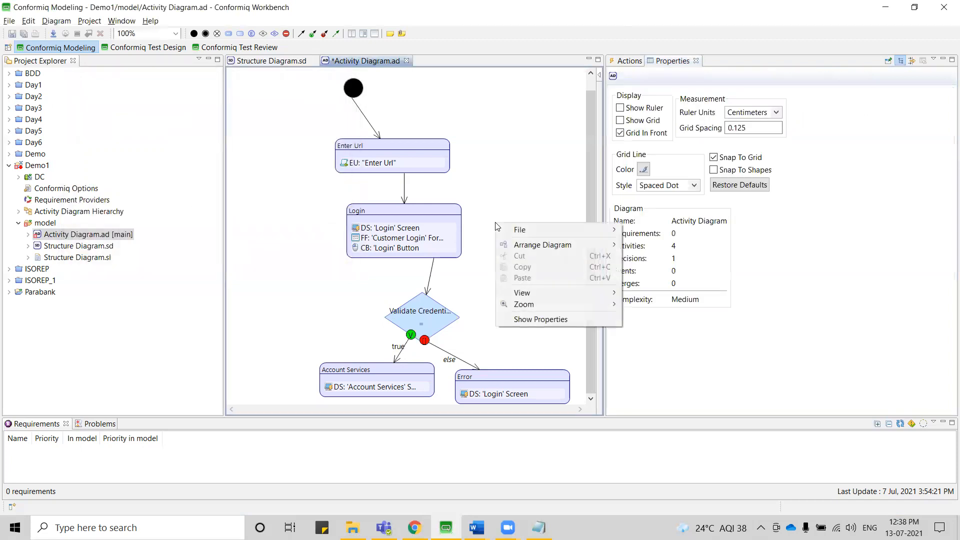
mouse_move(540, 249)
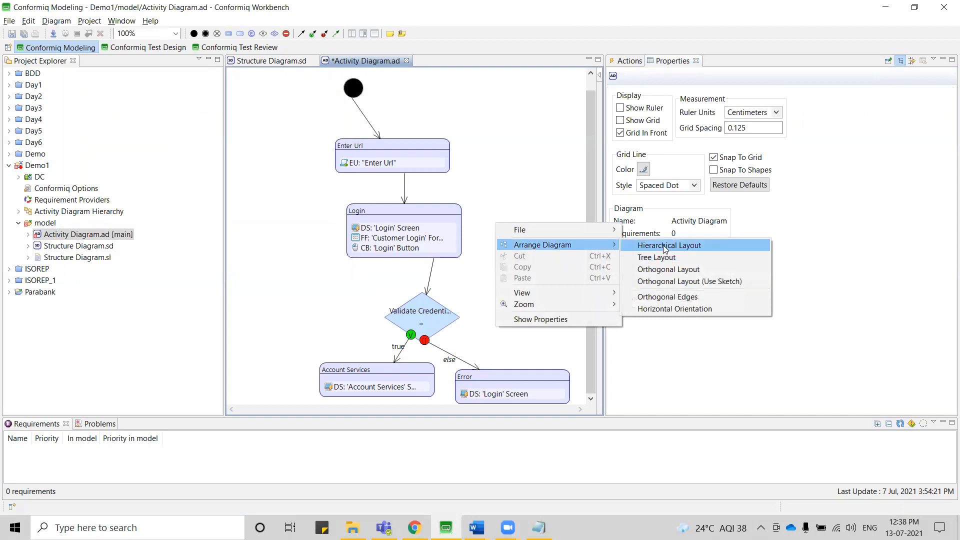
left_click(659, 246)
key("ctrl+s")
Open the input constraint of the Fill 'Customer Login' Form action in the Login activity for editing.
mouse_move(486, 186)
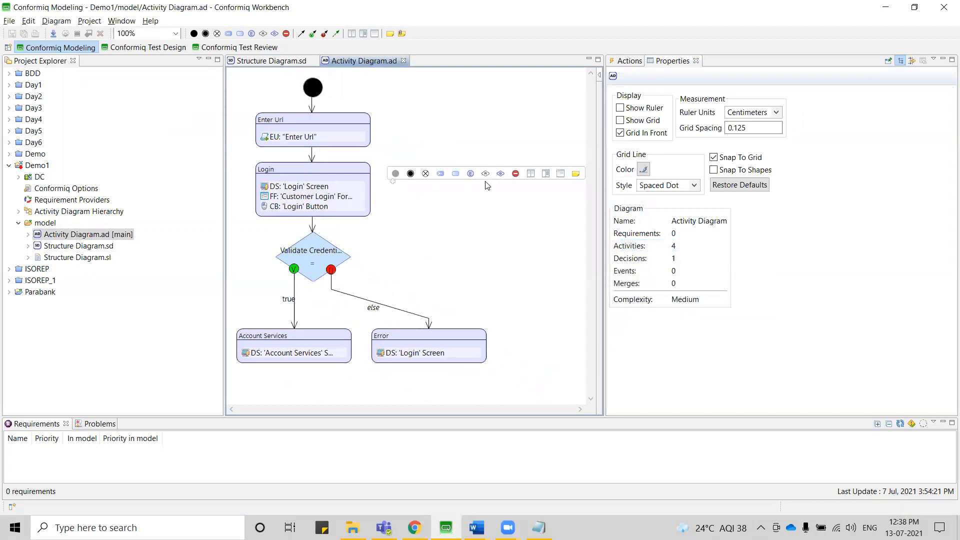
left_click(313, 196)
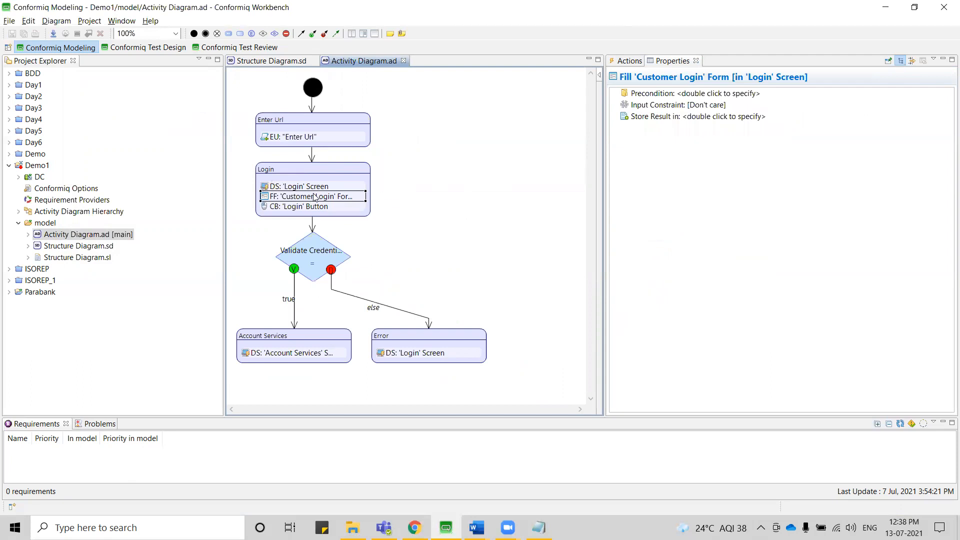
double_click(684, 106)
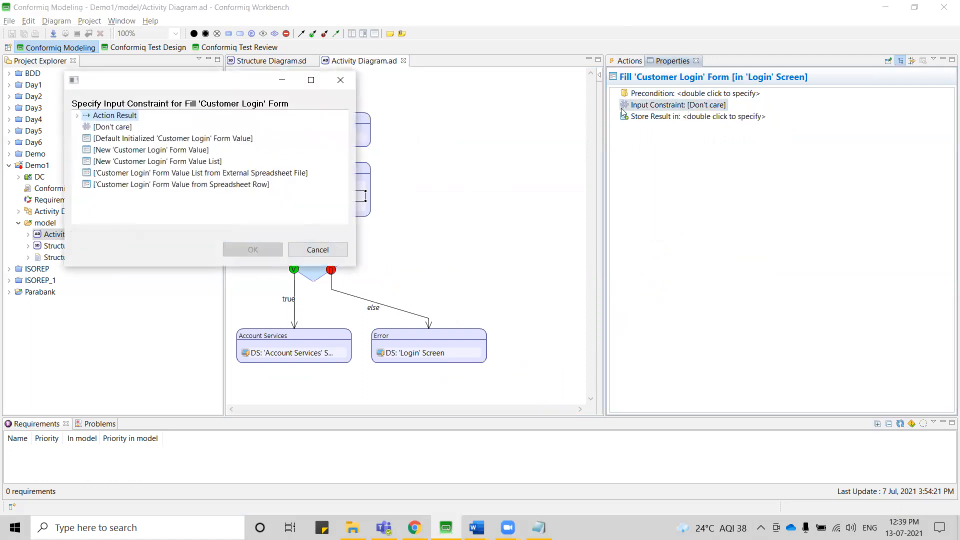
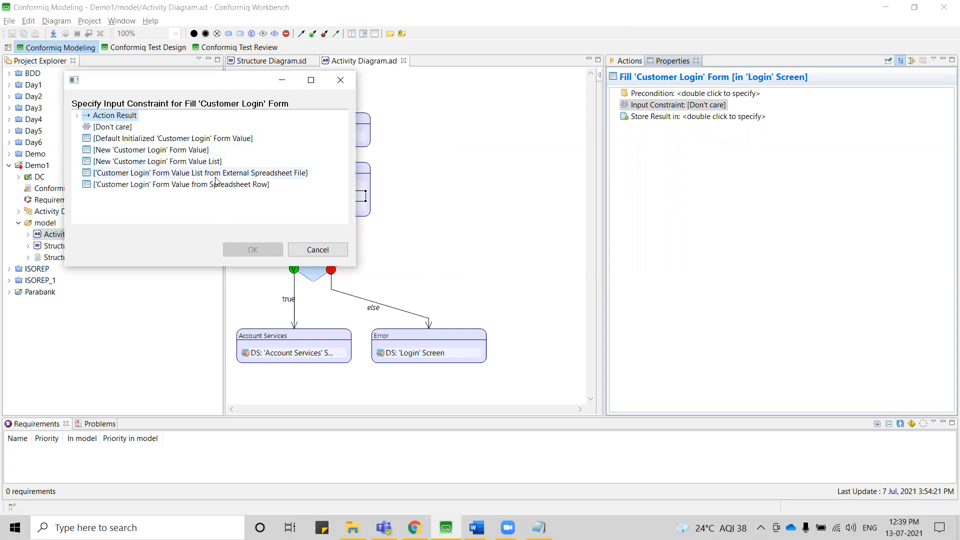
Set the input constraint of the Fill 'Customer Login' Form action to a new 'Customer Login' form value.
left_click(216, 178)
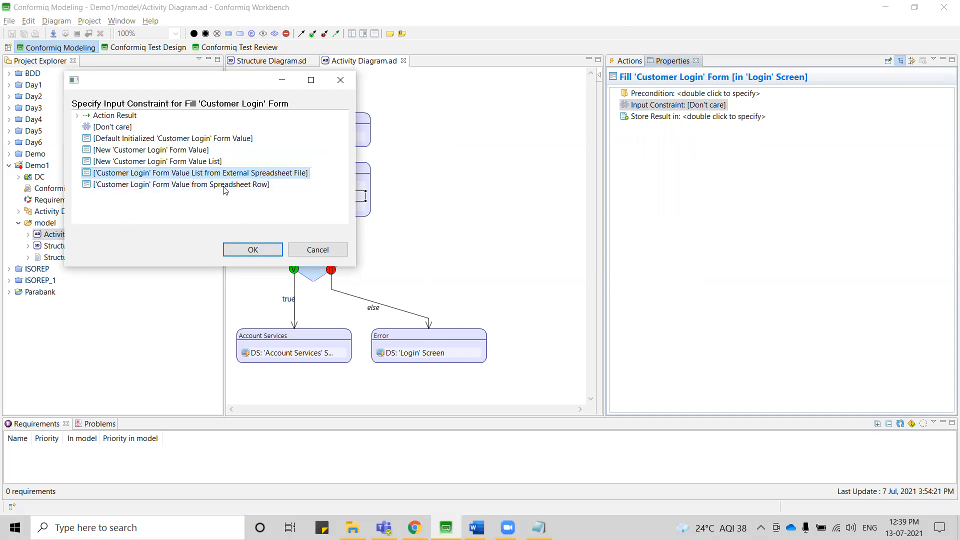
left_click(225, 187)
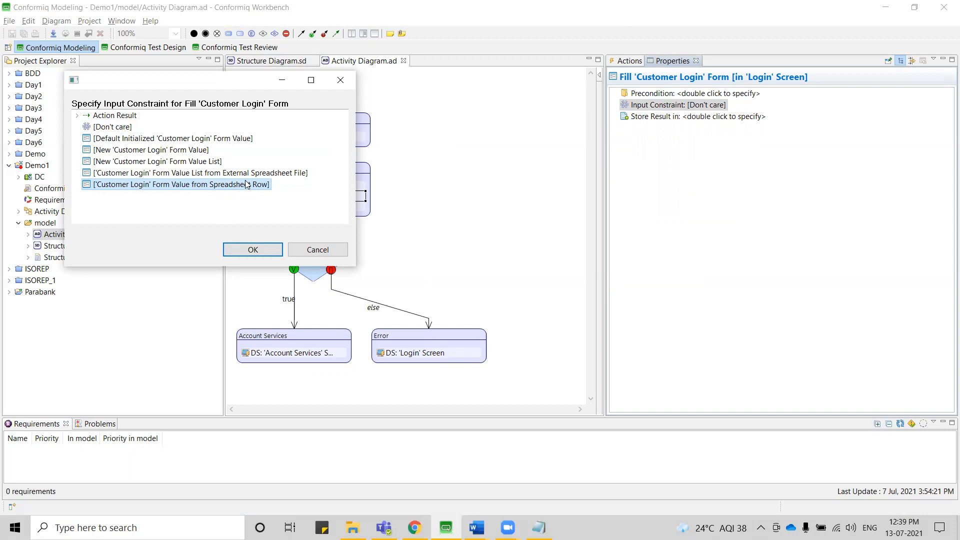
left_click(252, 175)
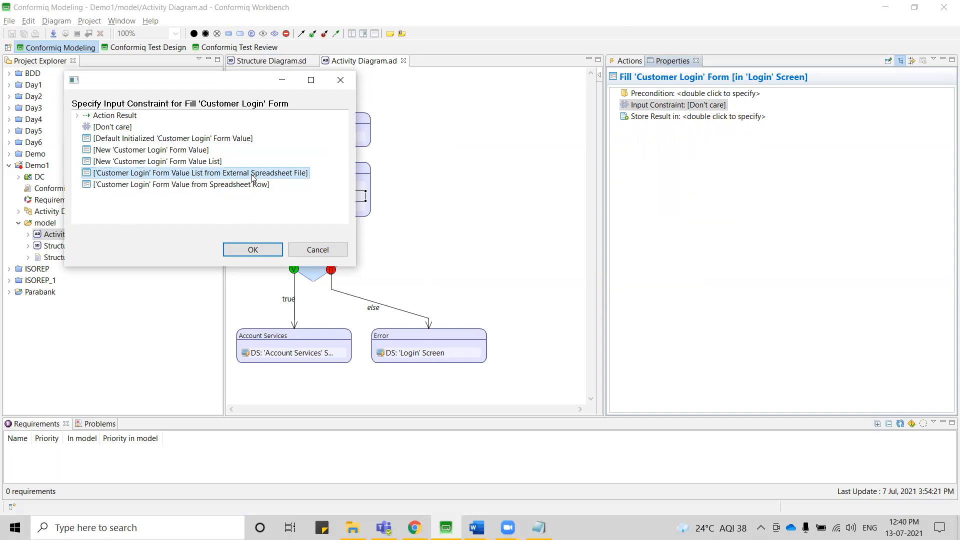
left_click(249, 187)
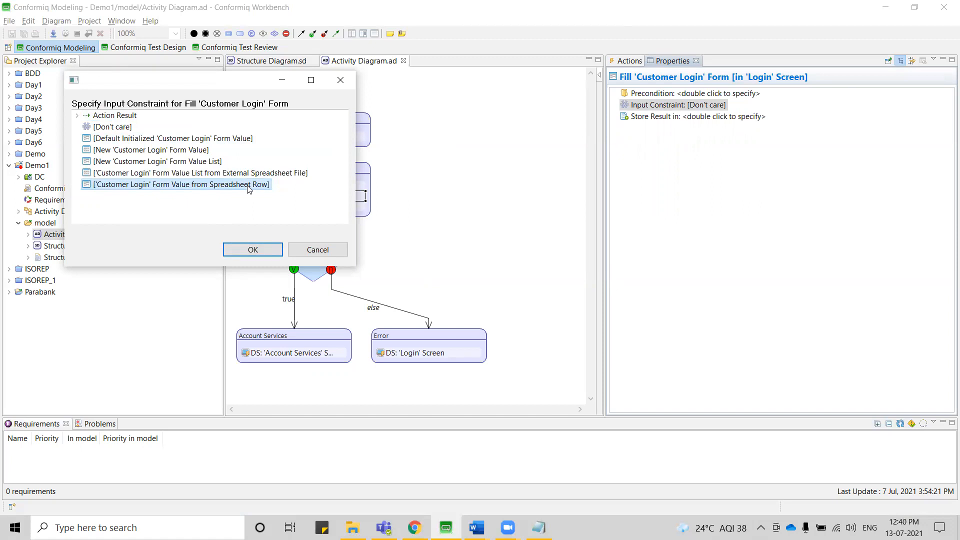
left_click(196, 150)
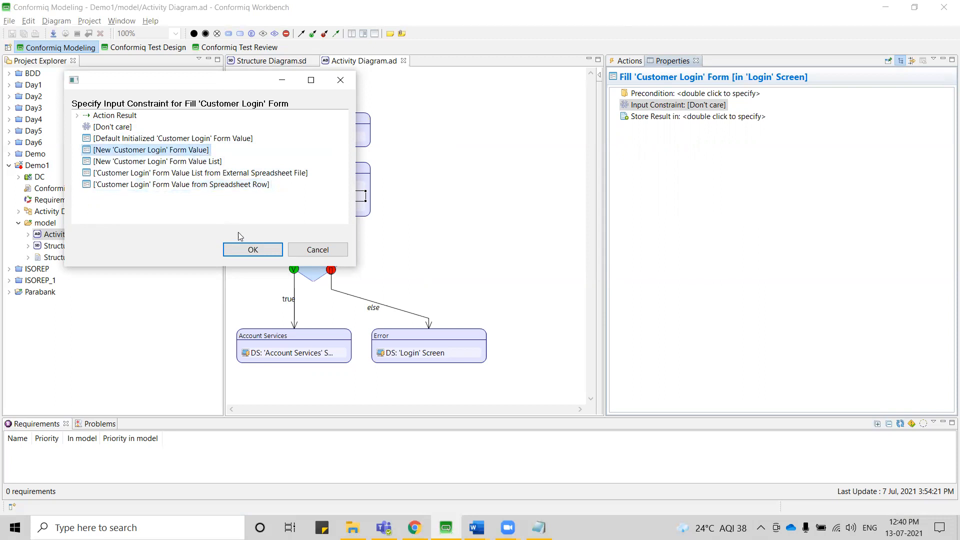
left_click(250, 249)
Set the constraint's Username value to "Valid" and add "Invalid" as an alternative.
left_click(665, 140)
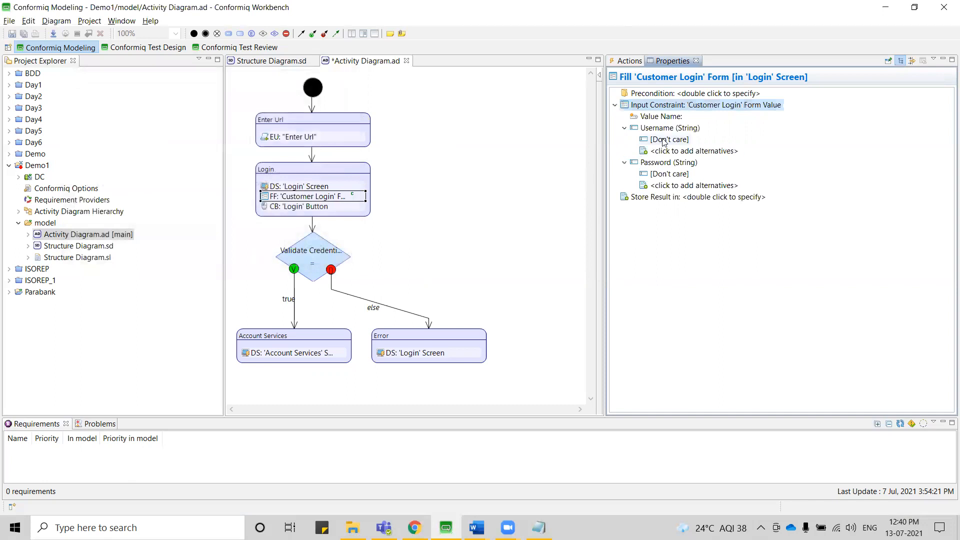
left_click(665, 140)
type("Valid")
key("Return")
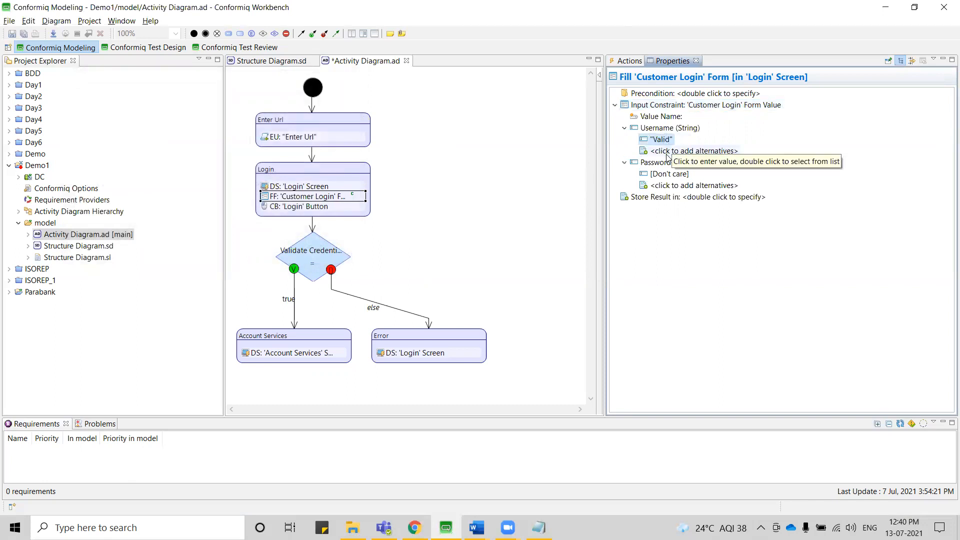
left_click(660, 150)
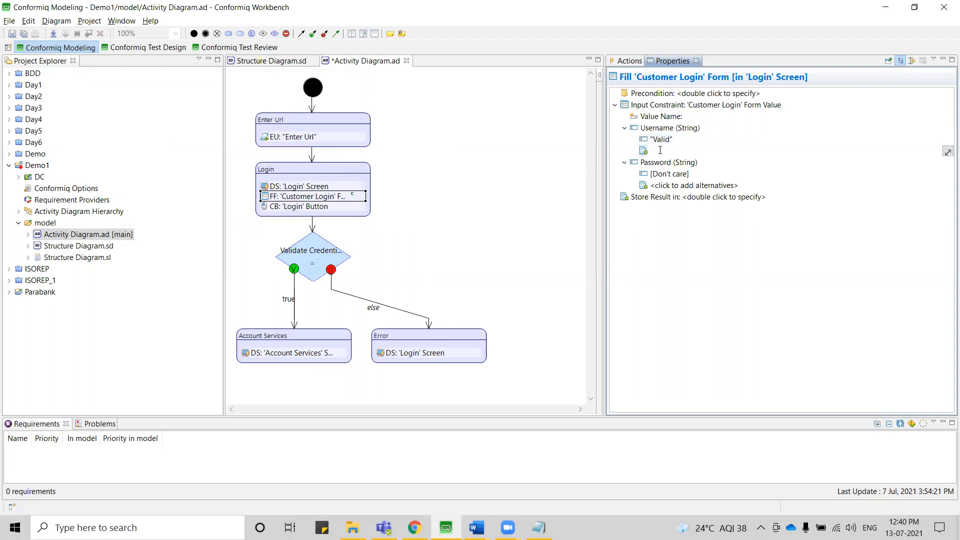
type("Invalid")
key("Return")
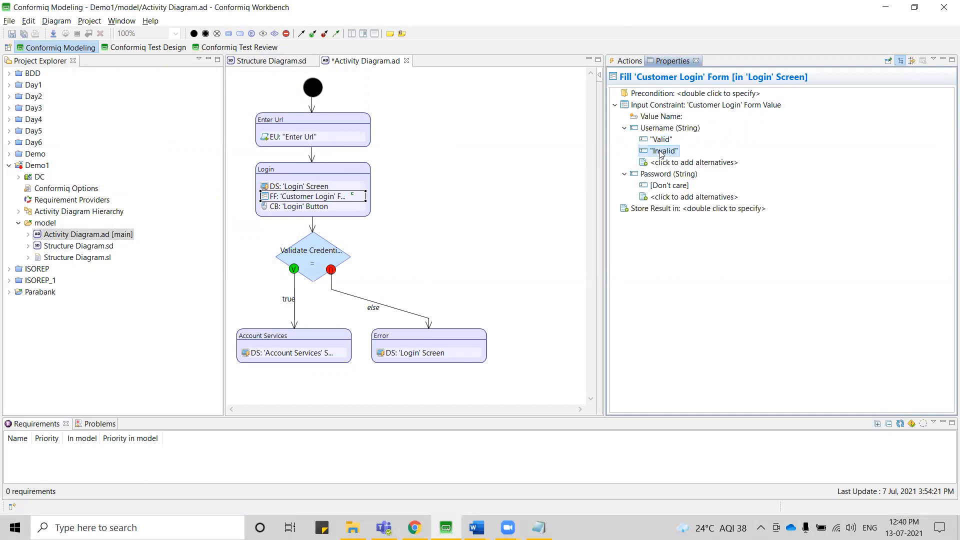
Fill in the constraint's Password value without adding an alternative, and save the activity diagram.
left_click(658, 186)
type("Valid")
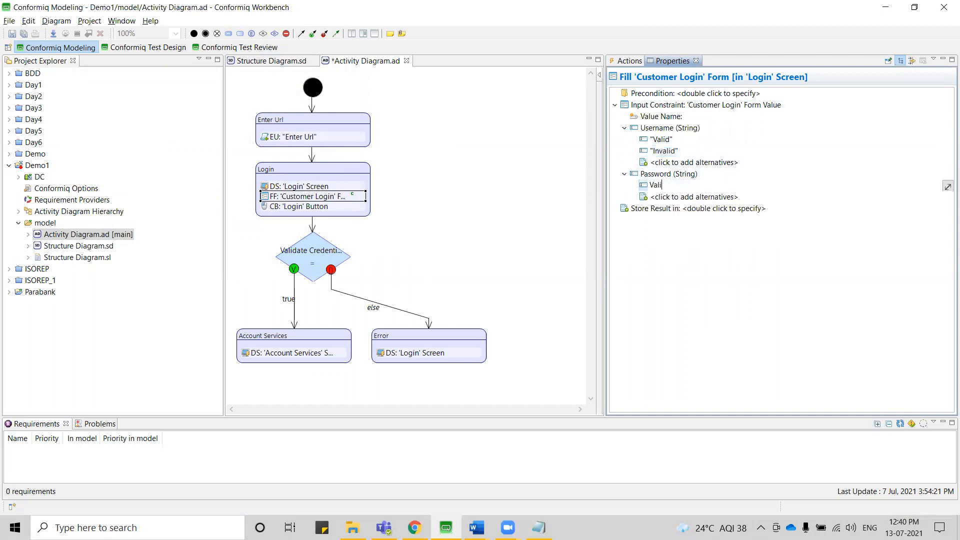
key("Return")
left_click(670, 197)
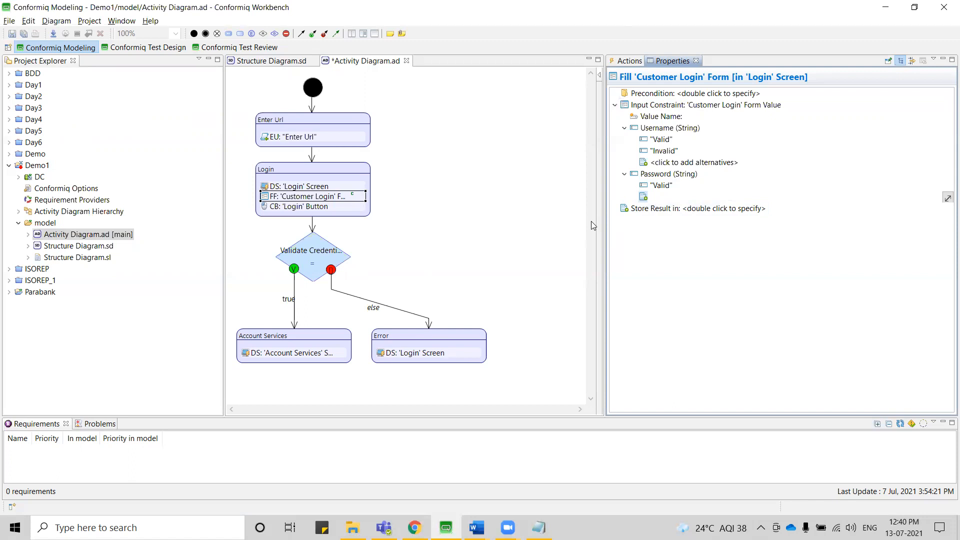
left_click(677, 221)
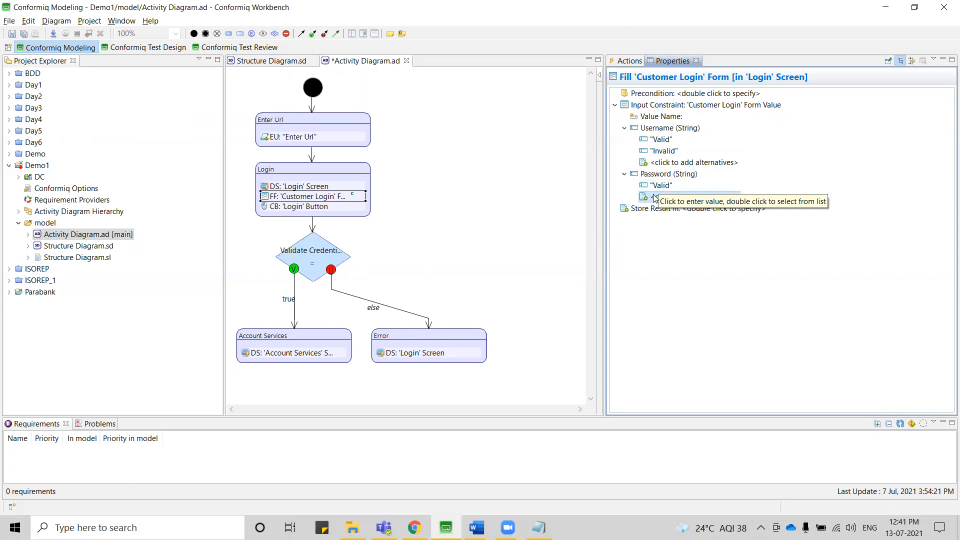
left_click(457, 182)
key("ctrl+s")
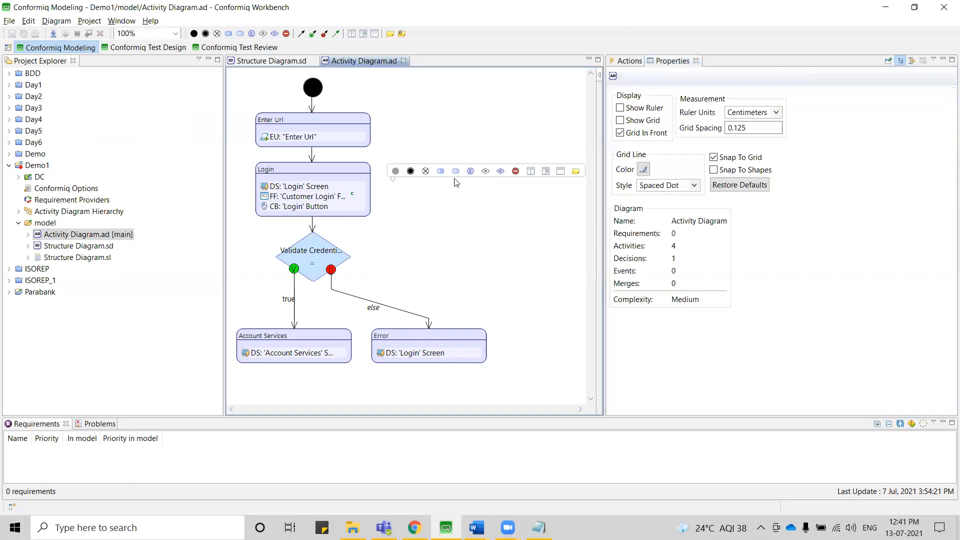
Review the input constraint of the Fill 'Customer Login' Form action in the Login activity.
left_click(320, 201)
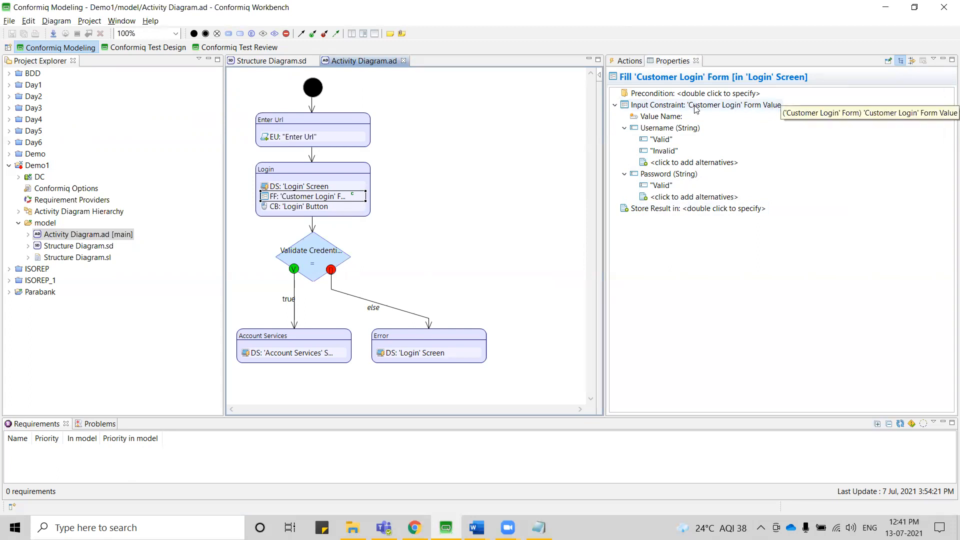
mouse_move(403, 195)
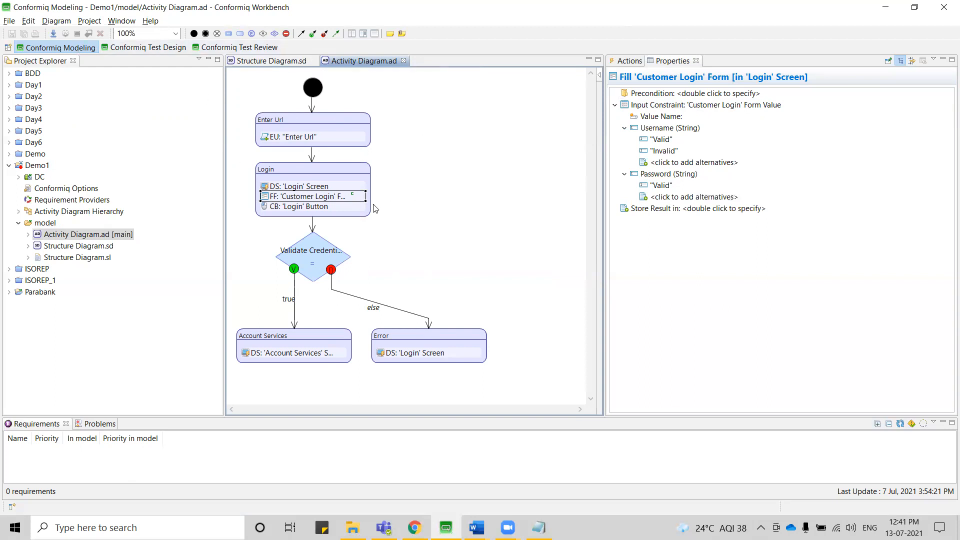
mouse_move(376, 208)
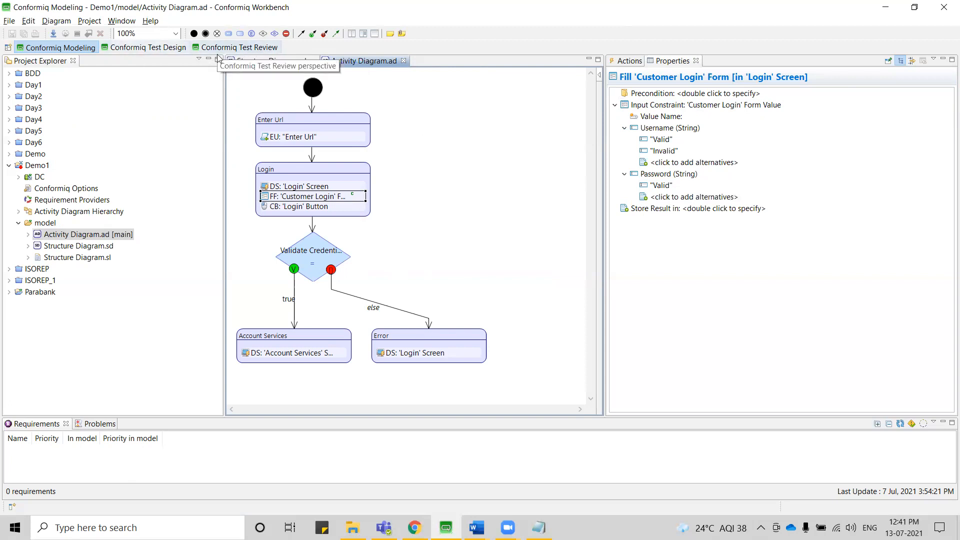
Load the Demo1 model for the DC design configuration in the Conformiq Test Design perspective.
left_click(147, 49)
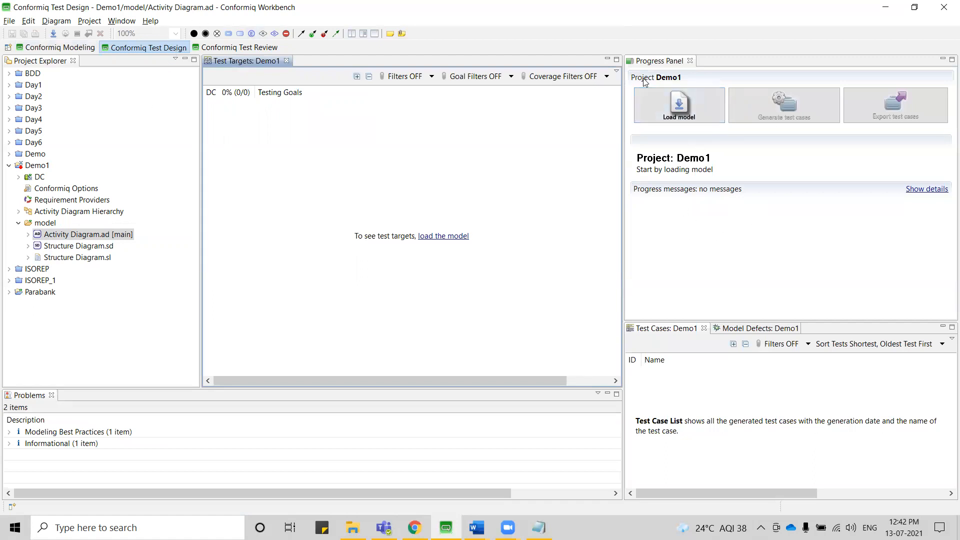
left_click(38, 177)
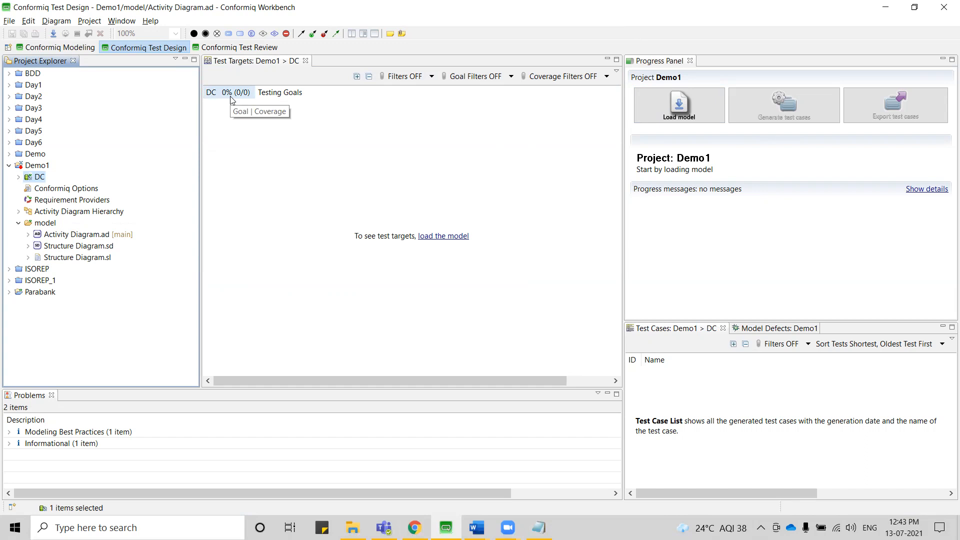
left_click(688, 104)
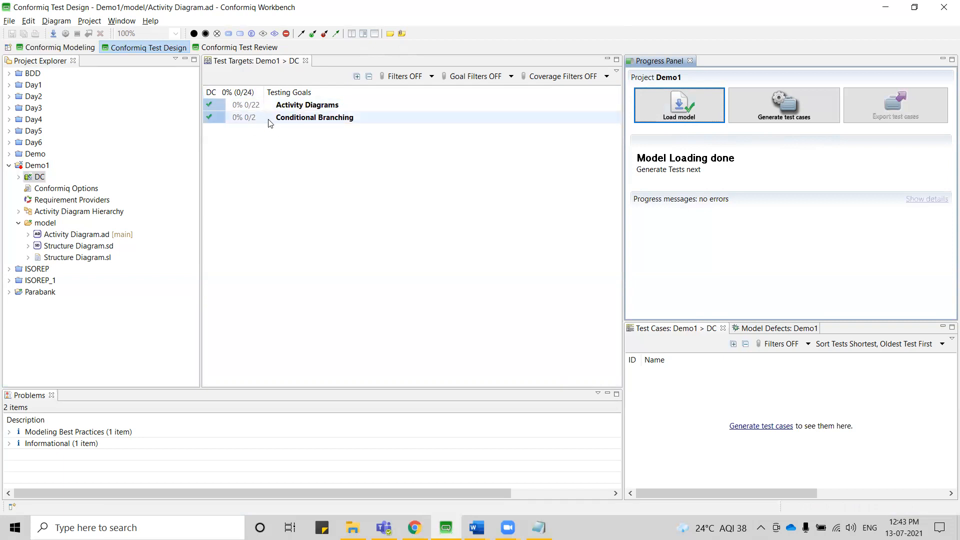
Expand all testing goals, collapse them to their main categories, and generate the test cases for DC.
left_click(357, 76)
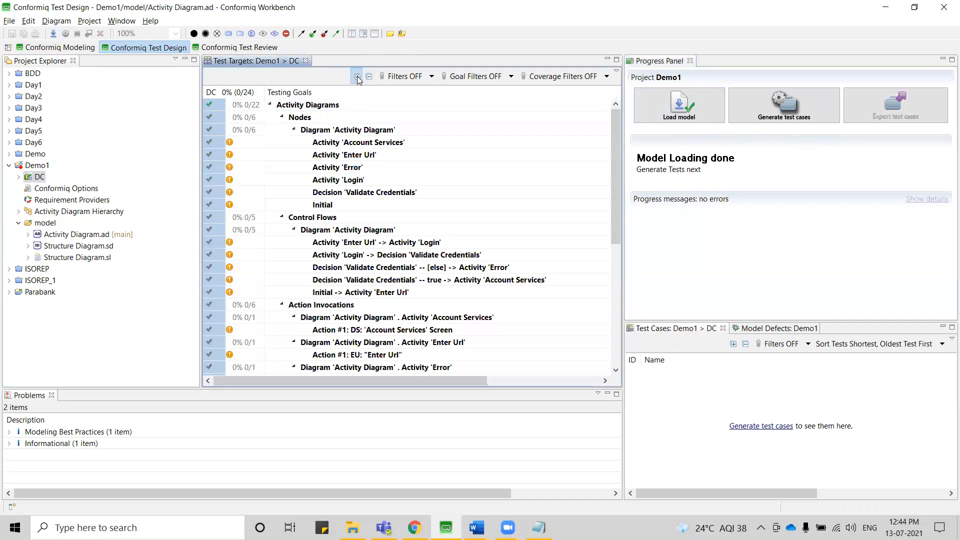
left_click(282, 118)
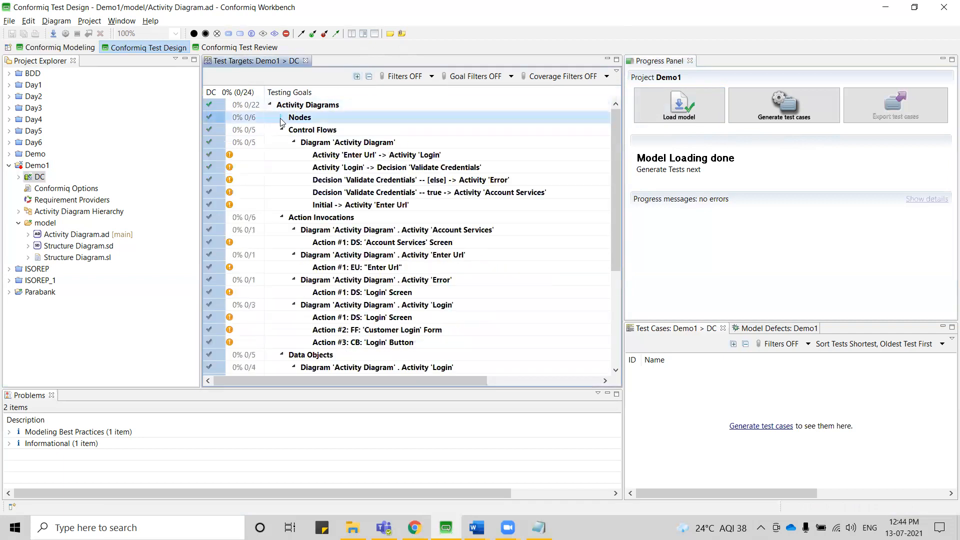
left_click(281, 130)
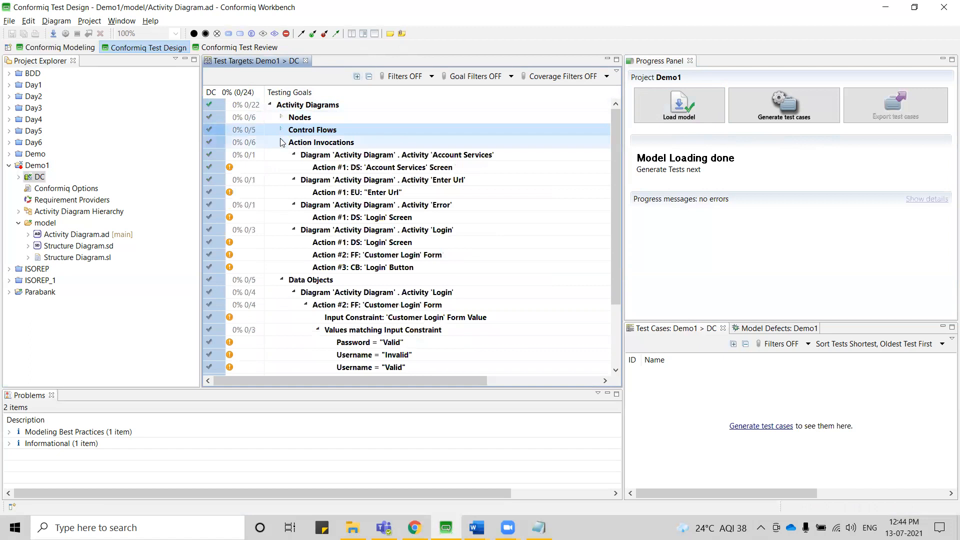
left_click(282, 142)
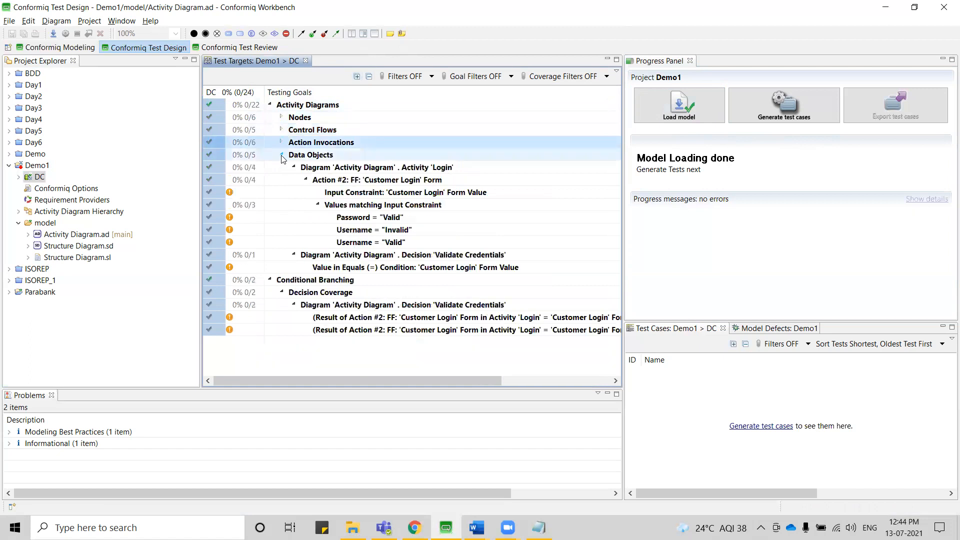
left_click(281, 155)
left_click(281, 180)
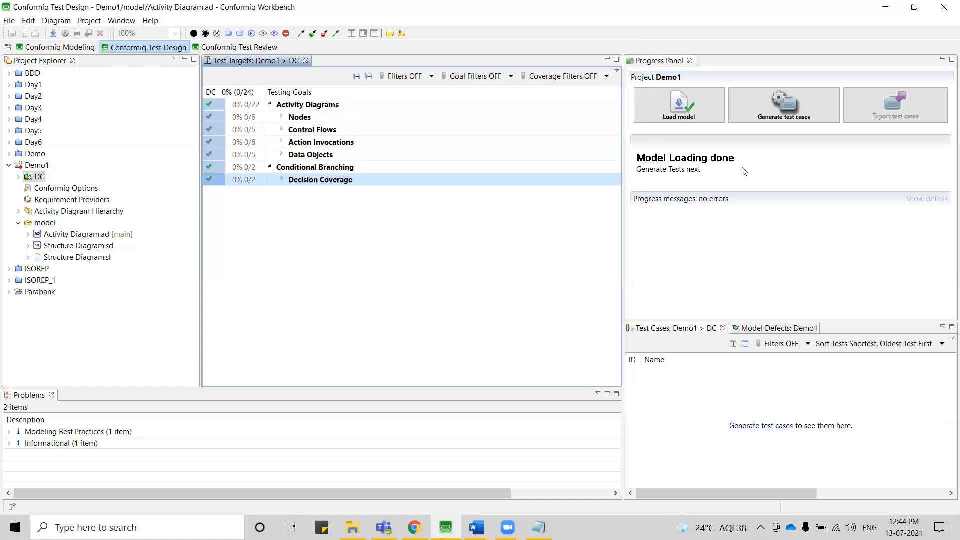
left_click(780, 117)
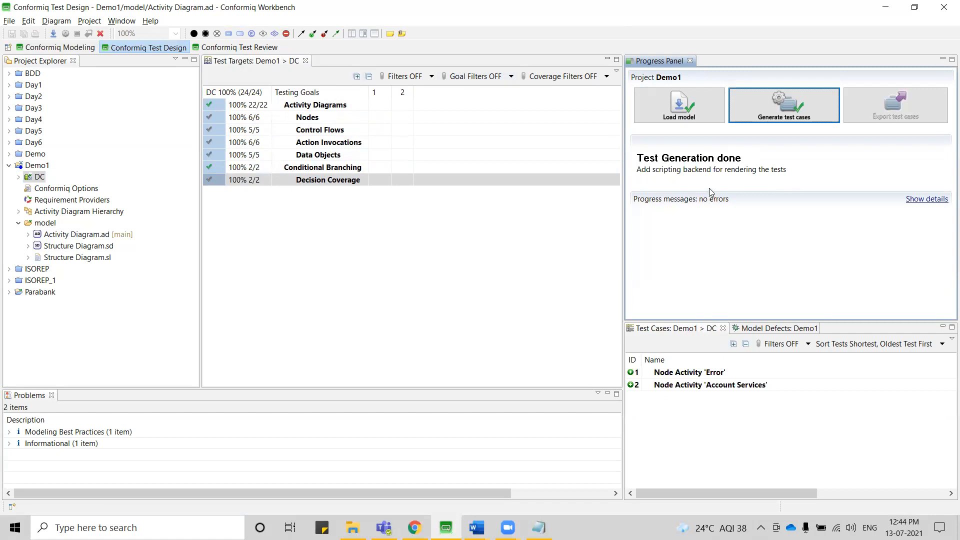
Reset the Conformiq Test Review perspective to its defaults and enlarge the Model Browser to fit the whole activity diagram.
left_click(241, 48)
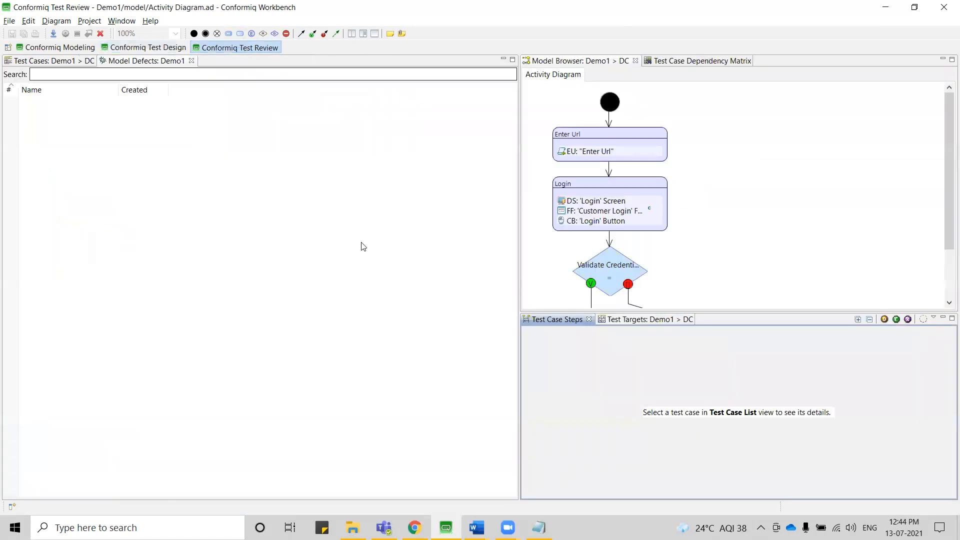
left_click(371, 263)
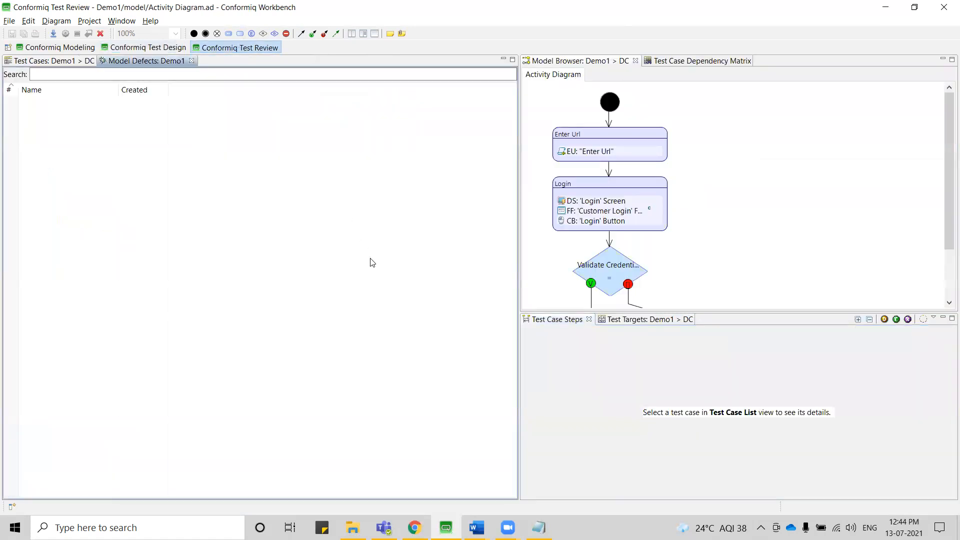
left_click(121, 21)
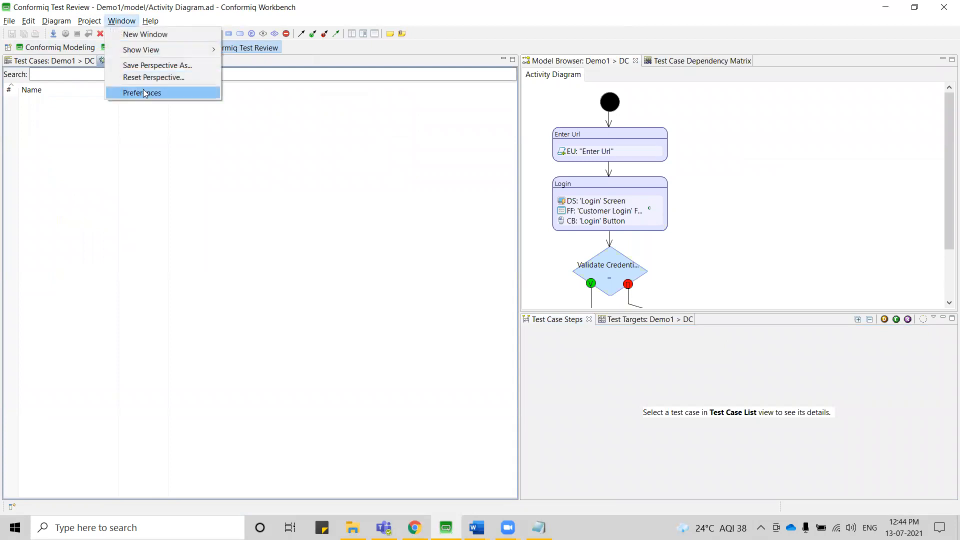
left_click(153, 77)
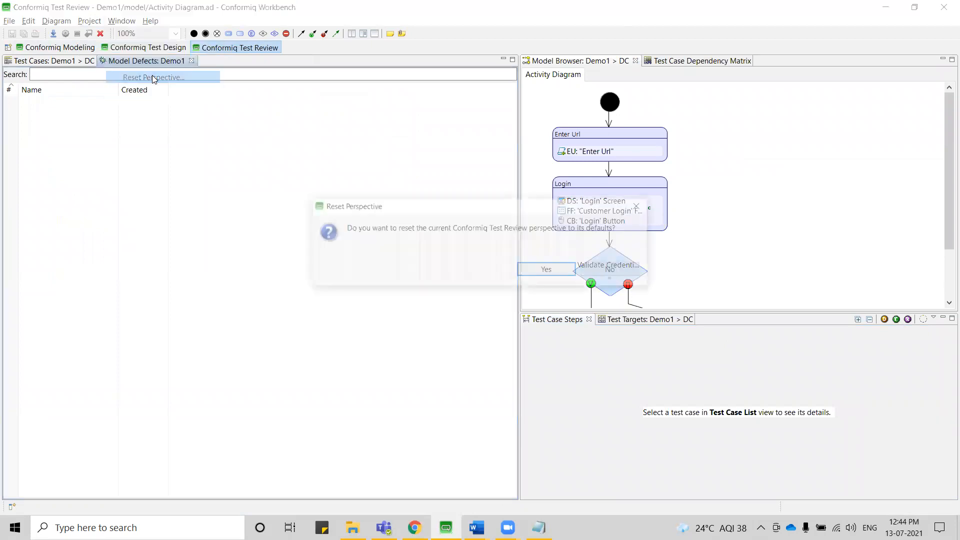
left_click(534, 273)
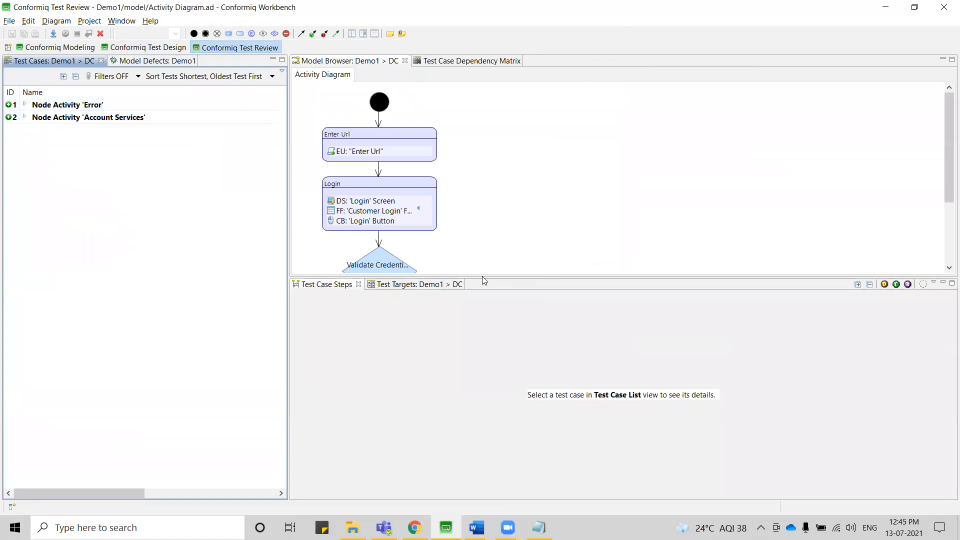
left_click_drag(482, 276, 495, 385)
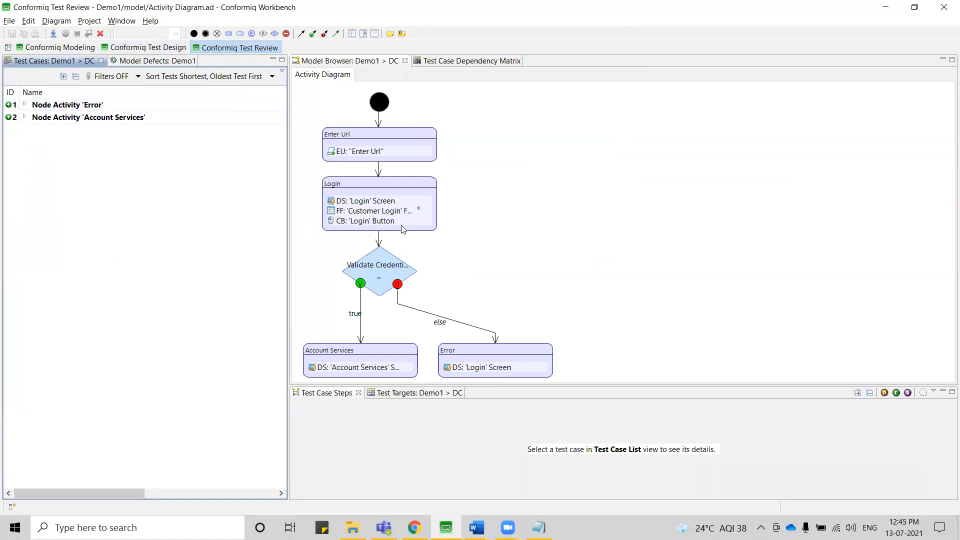
Examine the steps of the Node Activity 'Error' test case, including its Fill Form values and final Display Screen details.
left_click(81, 107)
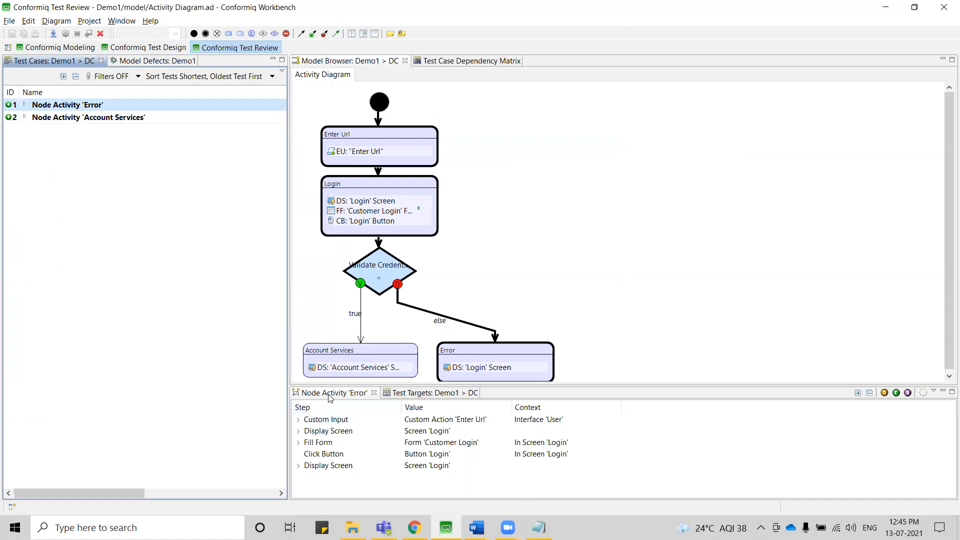
left_click(299, 444)
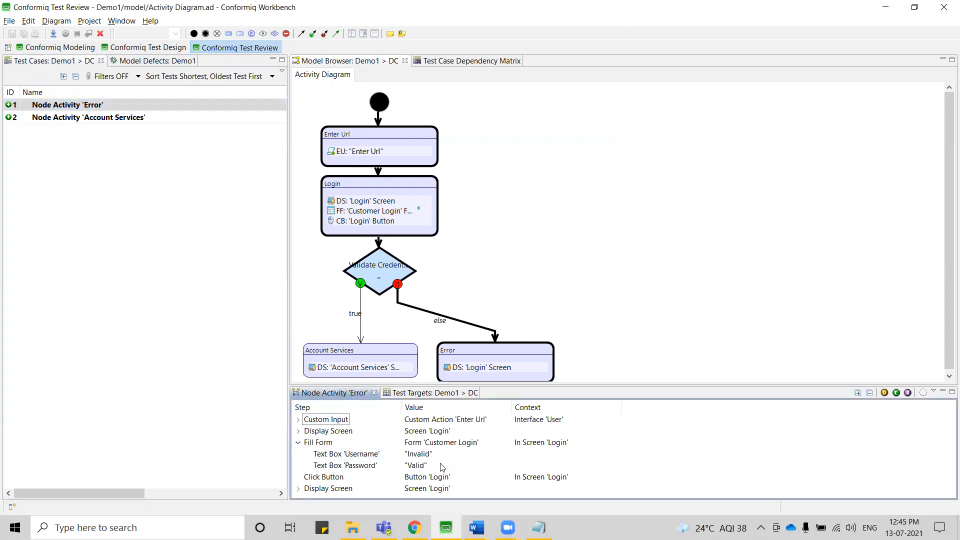
left_click(299, 489)
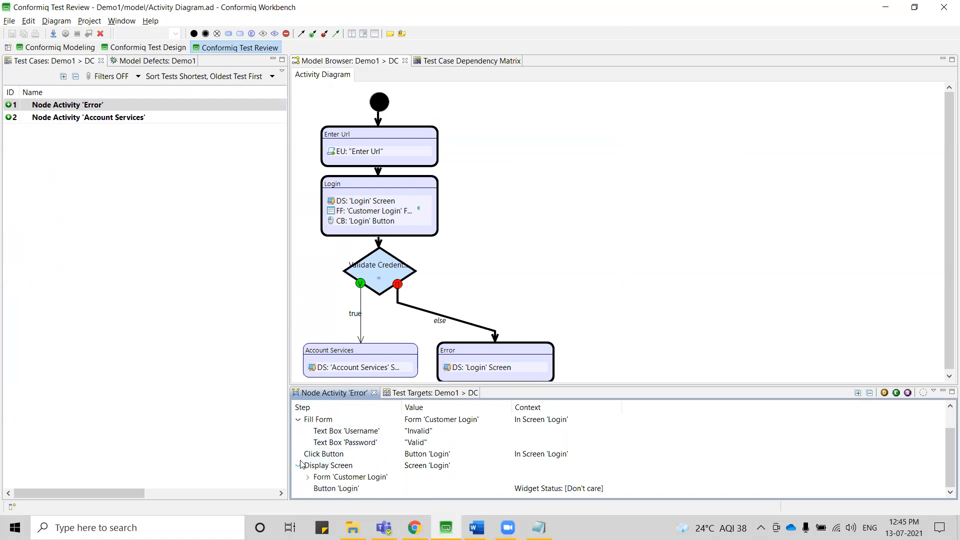
left_click(299, 466)
left_click(298, 443)
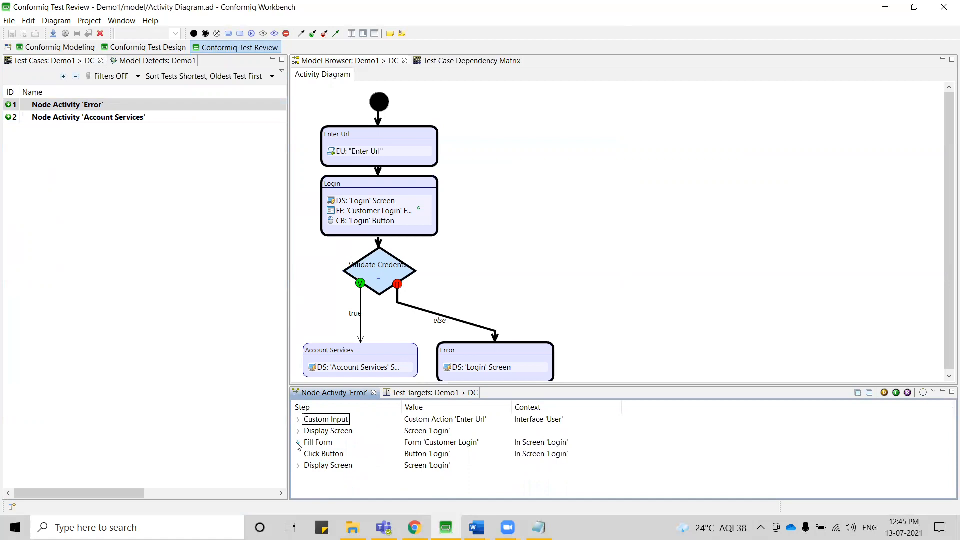
View the steps and diagram path of the Node Activity 'Account Services' test case.
left_click(108, 121)
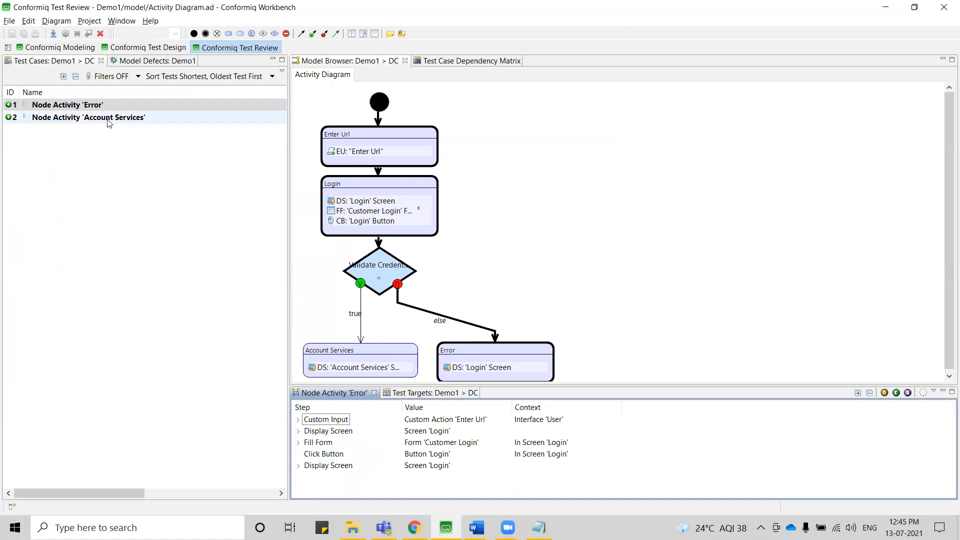
In the Conformiq Test Design perspective, add the ExcelScripter scripting backend from the Conformiq Installation to the DC configuration.
left_click(60, 48)
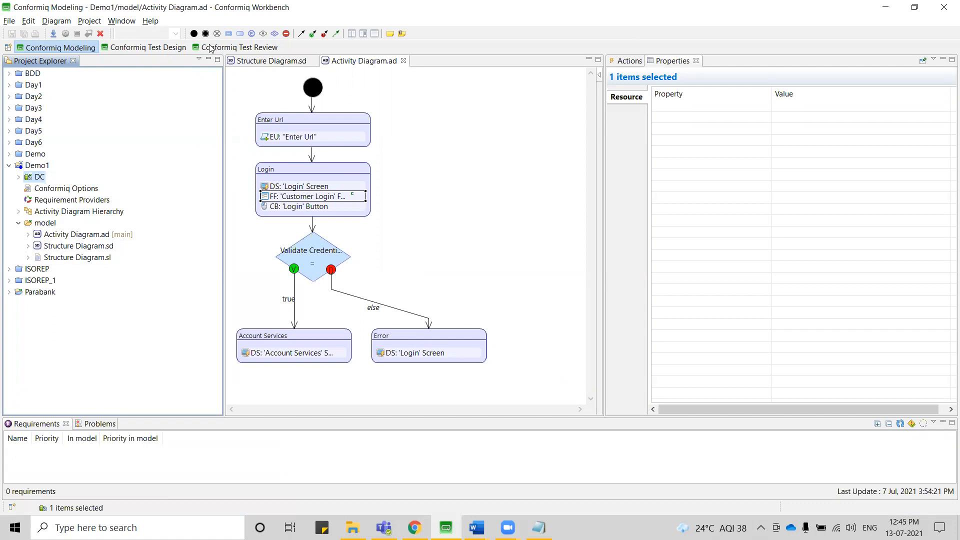
left_click(150, 48)
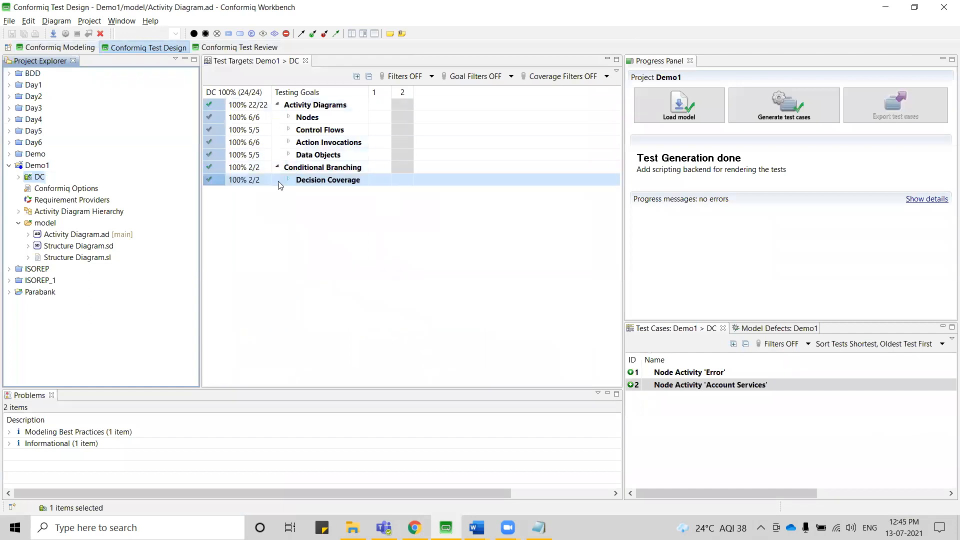
right_click(31, 177)
mouse_move(62, 190)
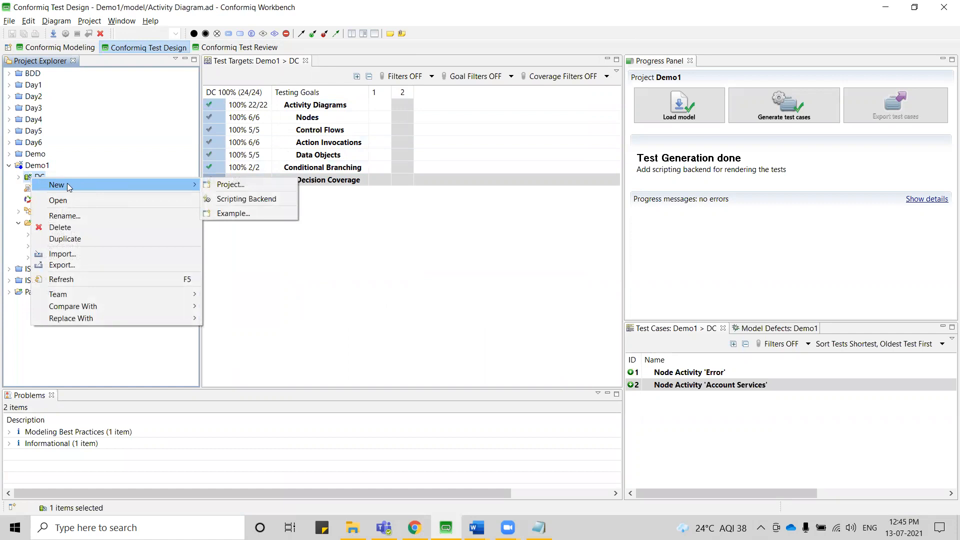
left_click(246, 200)
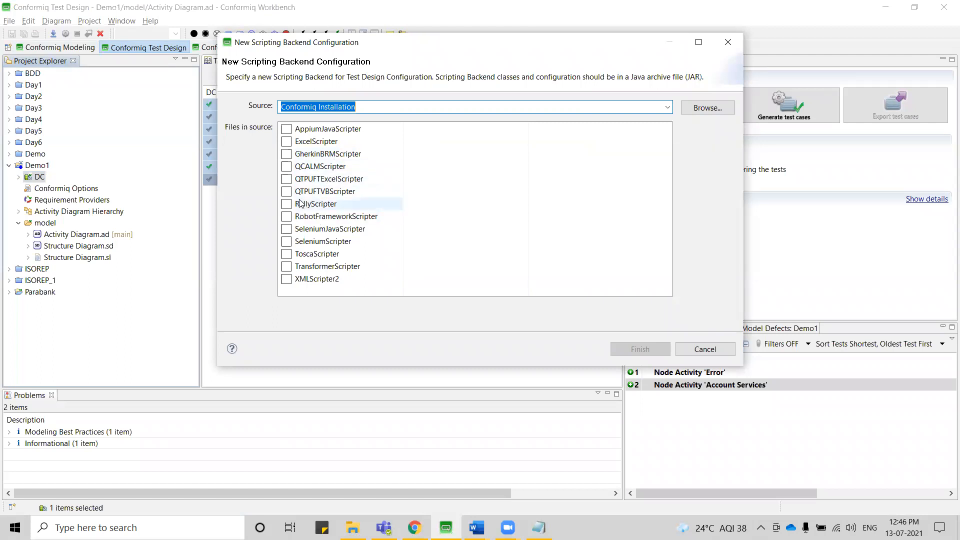
left_click(287, 142)
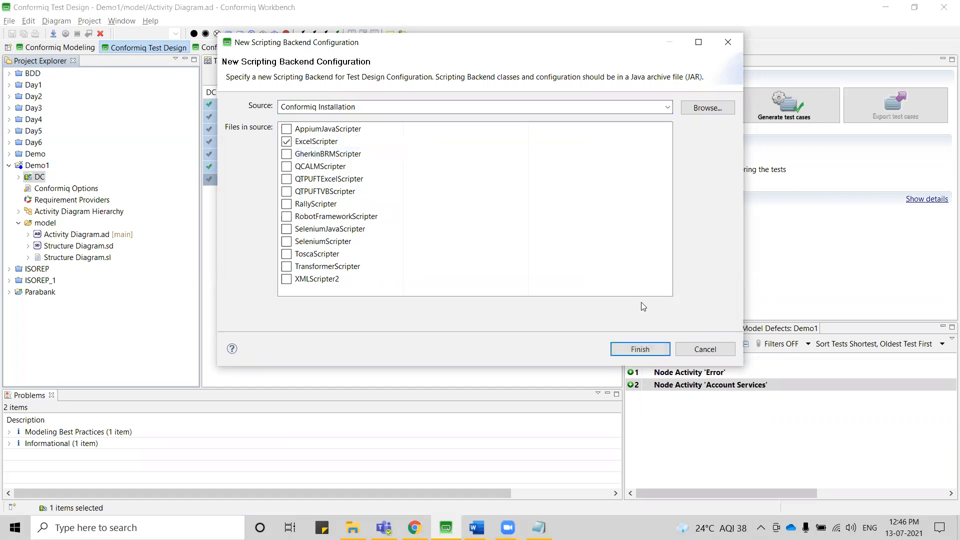
left_click(647, 349)
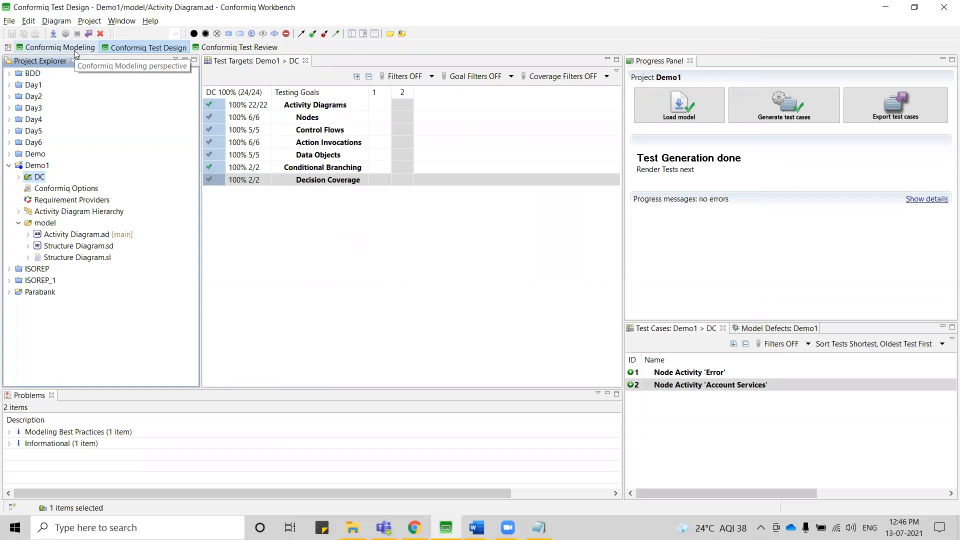
Configure DC's ExcelScripter to generate a QC compatible default template file, keeping the default output and template file names.
left_click(19, 178)
double_click(56, 189)
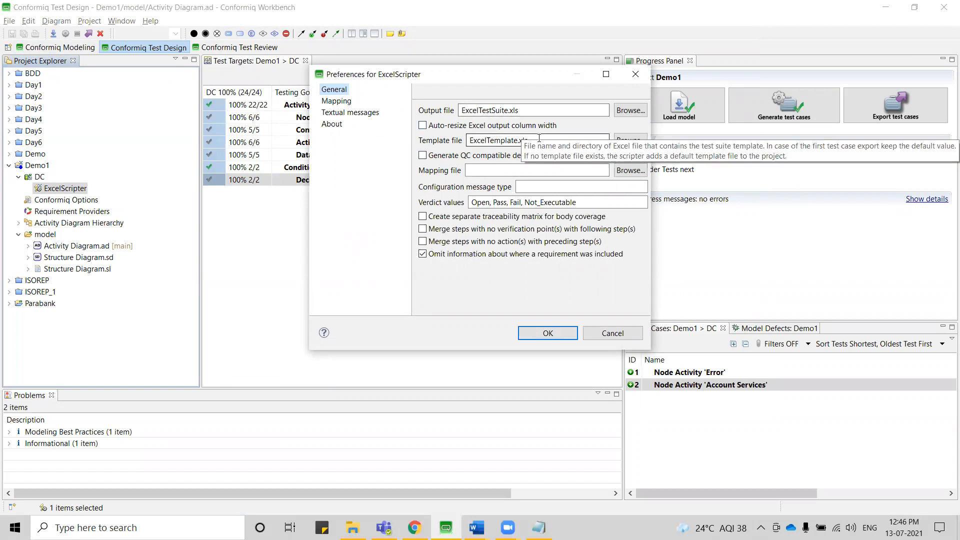
left_click(534, 110)
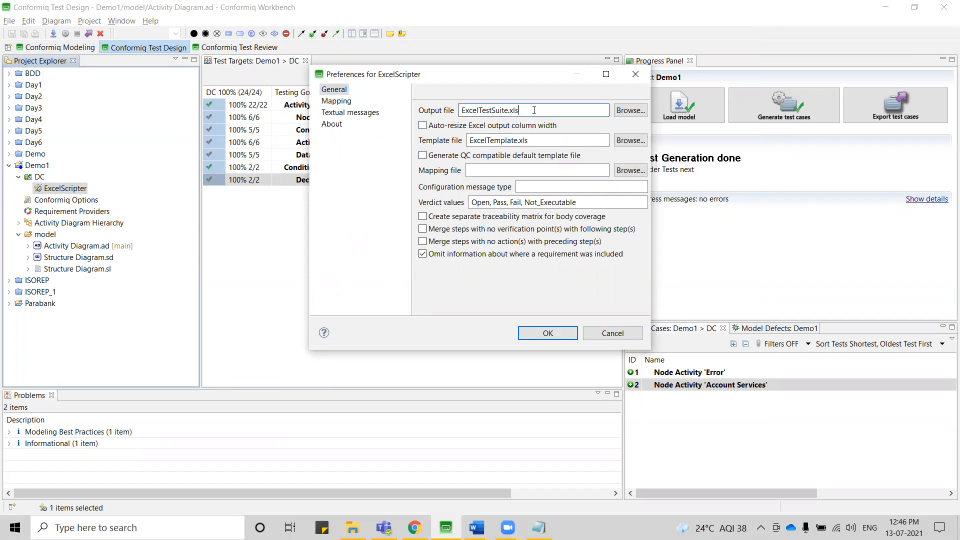
left_click_drag(534, 110, 459, 110)
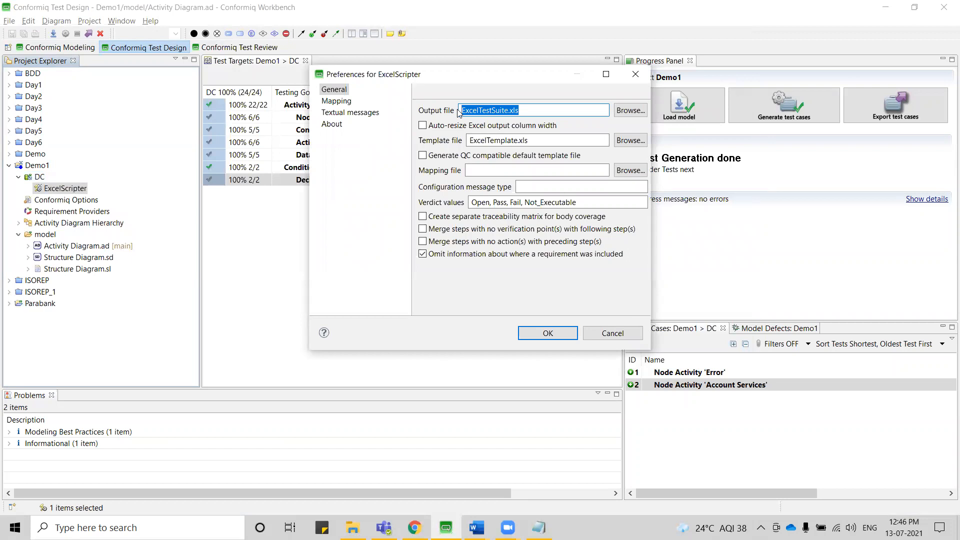
double_click(538, 142)
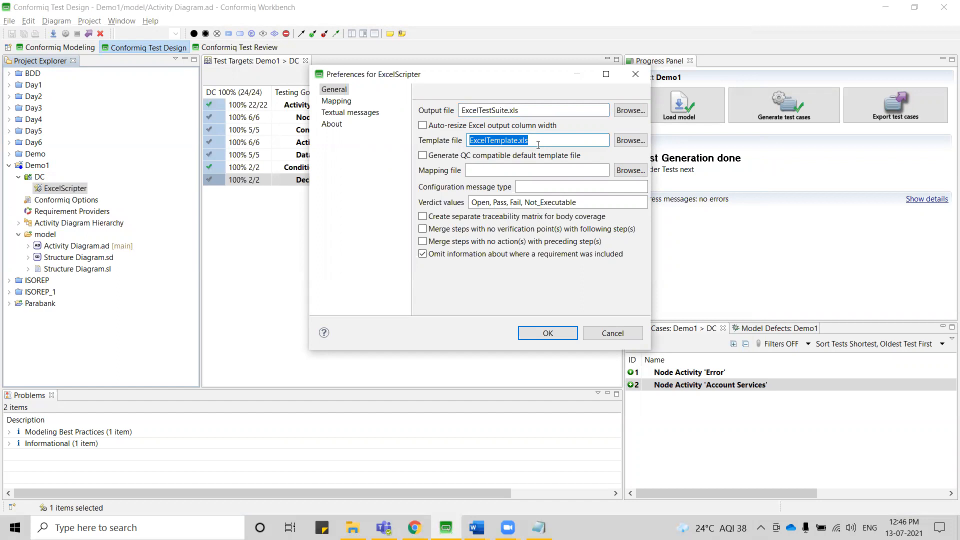
left_click(423, 157)
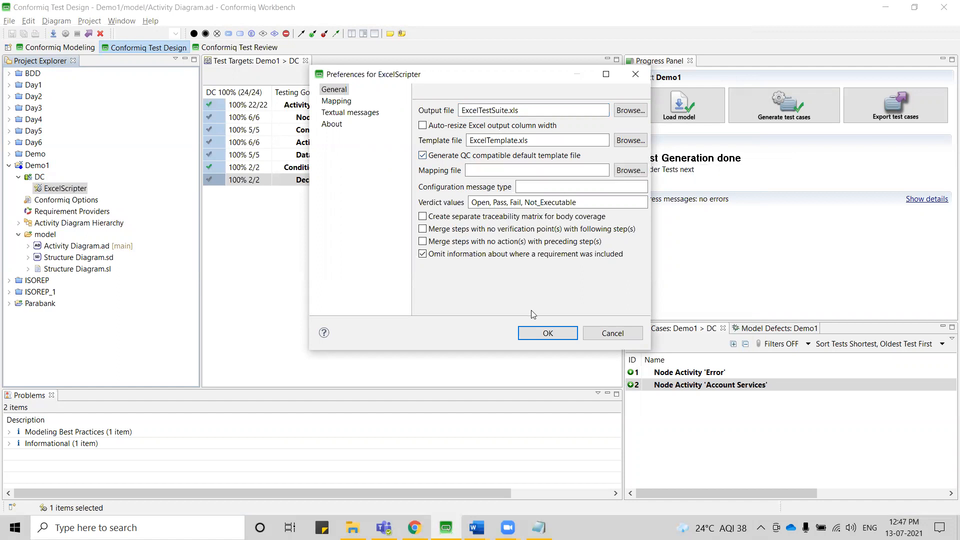
left_click(551, 334)
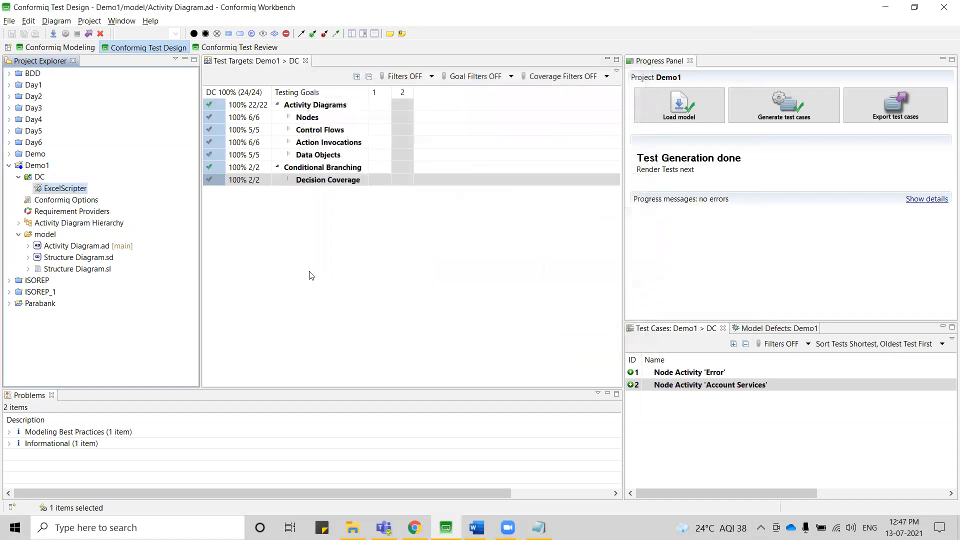
Export the Demo1 test cases and open the resulting ExcelTestSuite.xls in Excel.
left_click(867, 102)
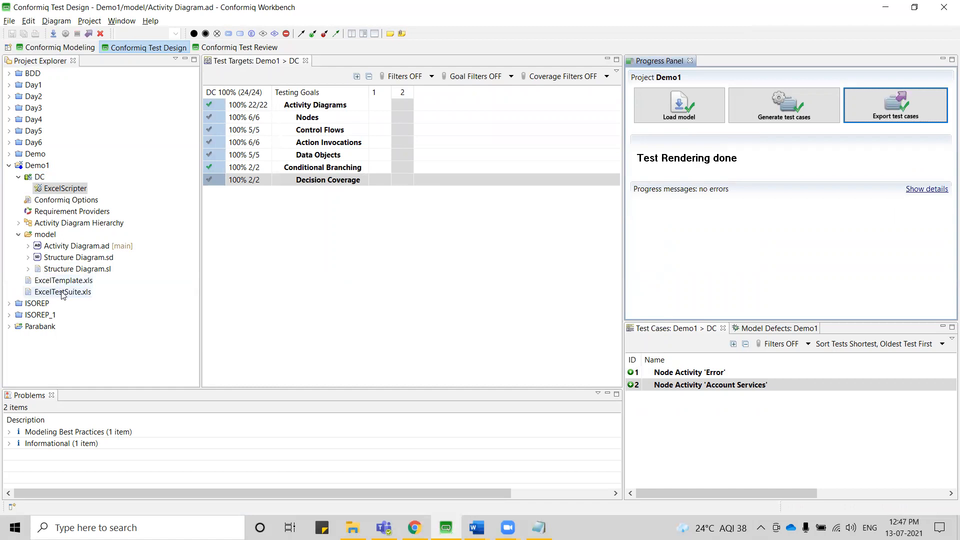
double_click(63, 293)
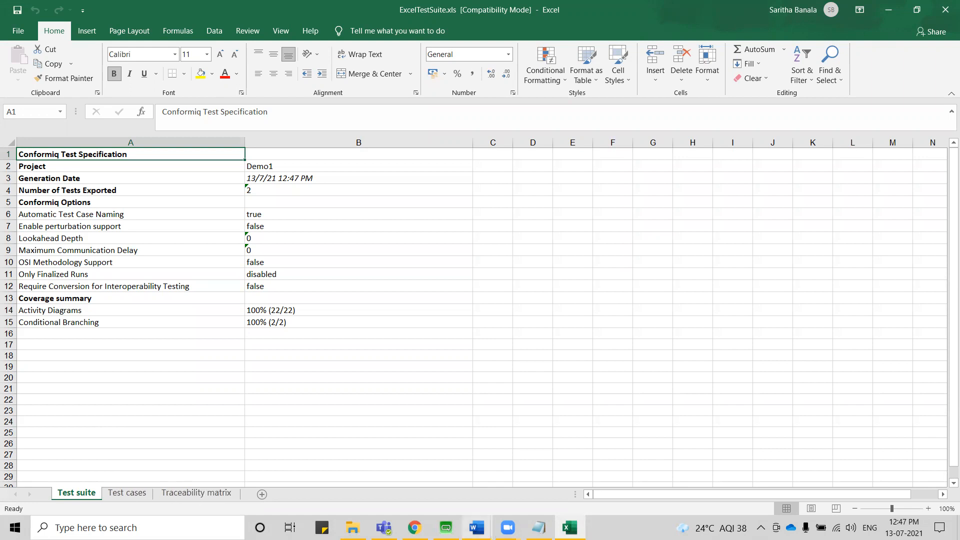
left_click(446, 527)
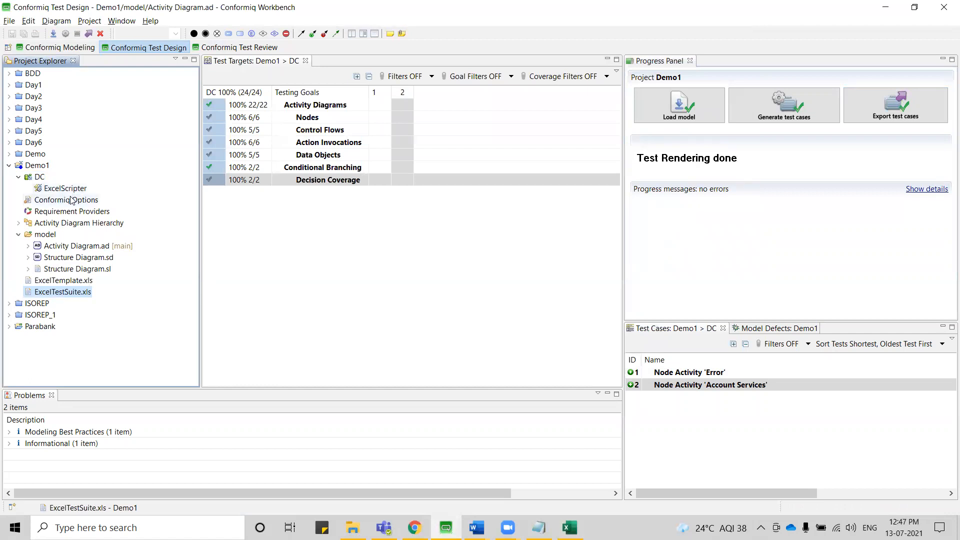
left_click(570, 528)
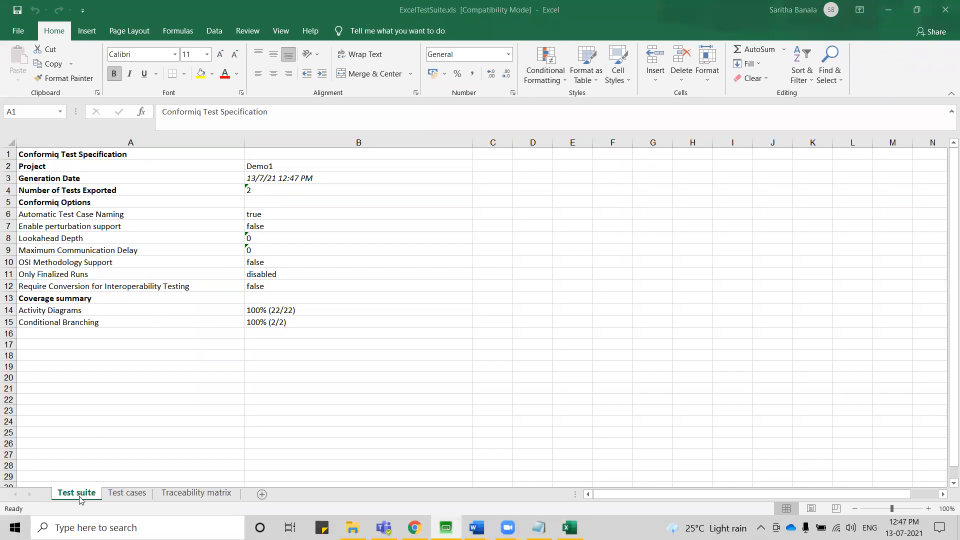
Examine the Test cases sheet, covering the Requirement #, Test Case Name, Description, Test Step Description and Expected Result columns.
left_click(128, 494)
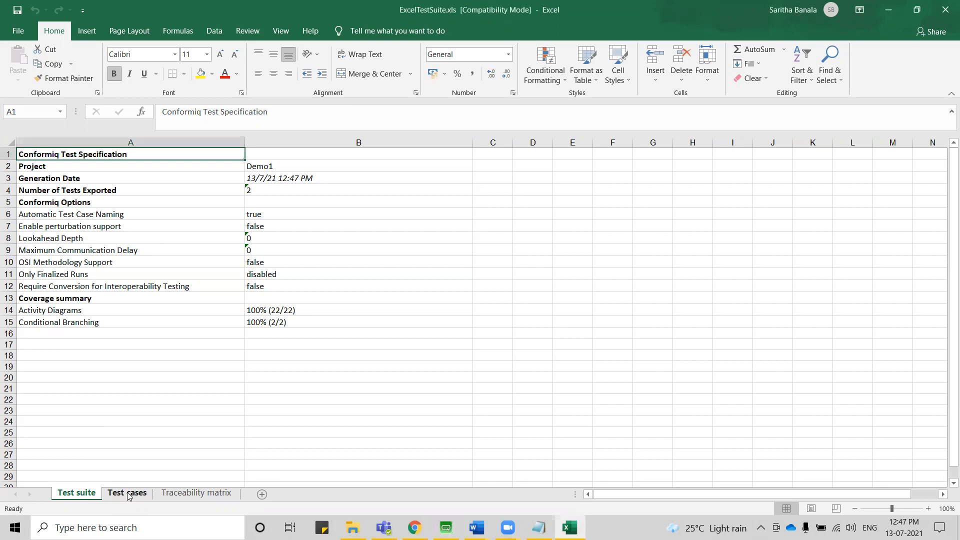
left_click(128, 494)
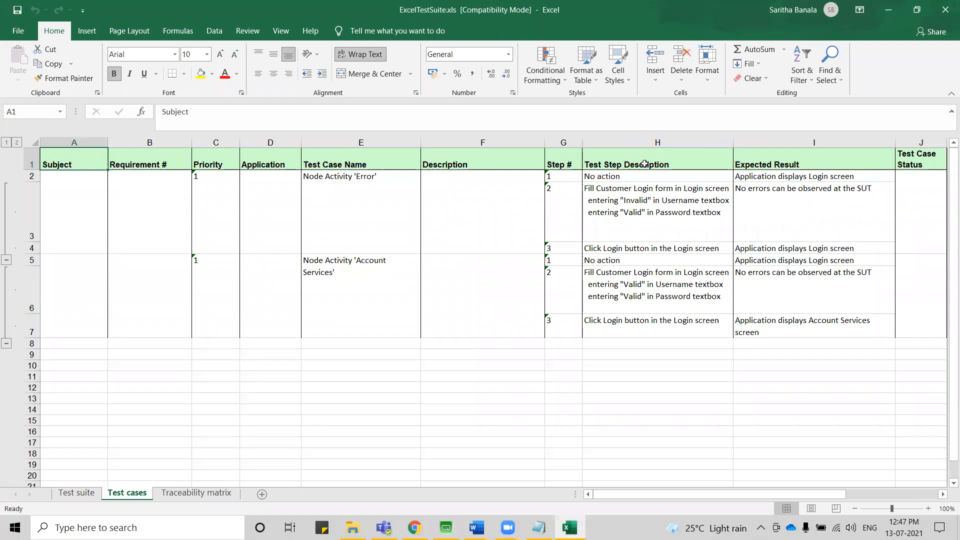
left_click(764, 162)
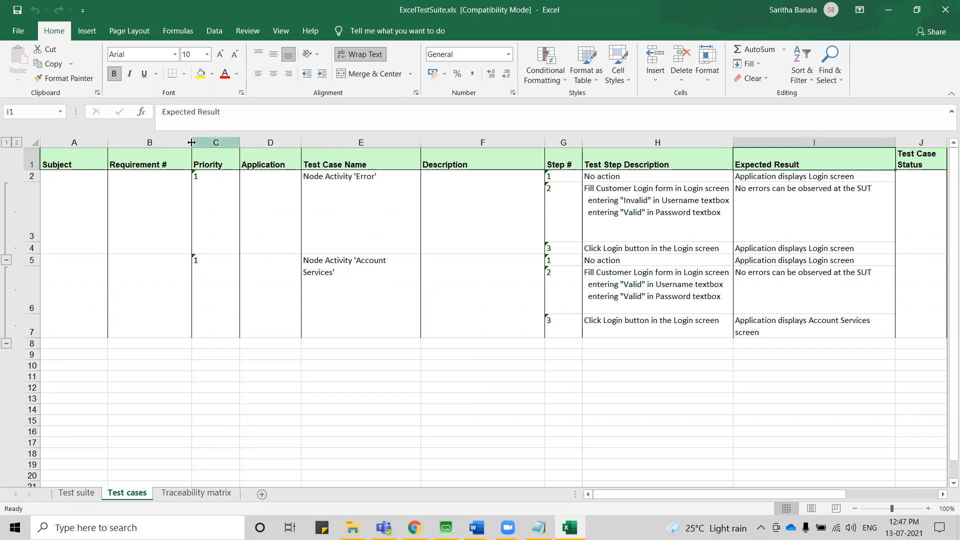
left_click(159, 142)
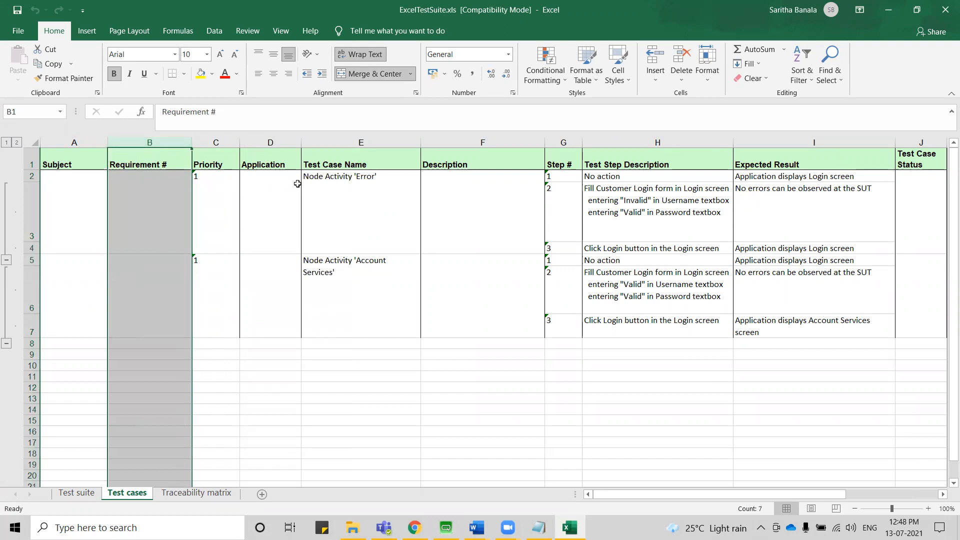
left_click(355, 139)
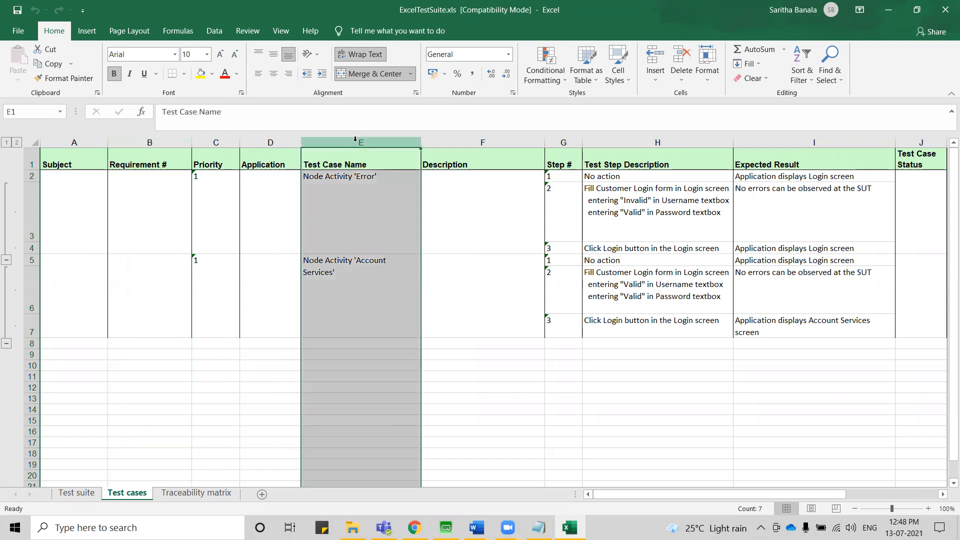
left_click(489, 141)
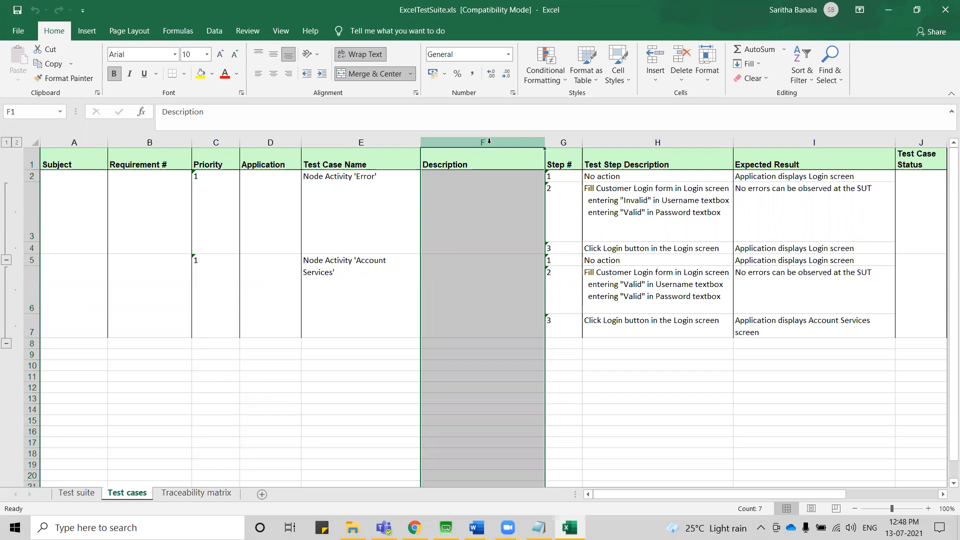
left_click(627, 136)
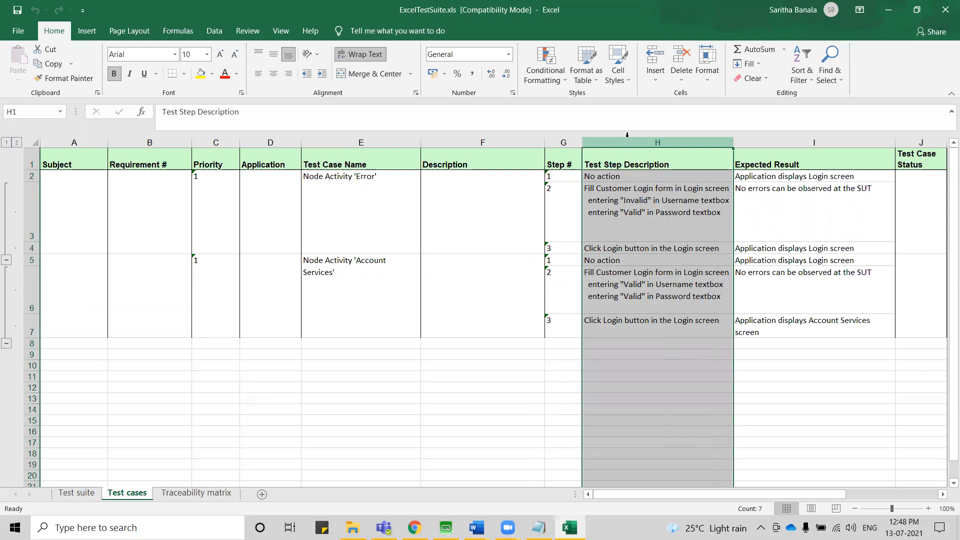
left_click(770, 142)
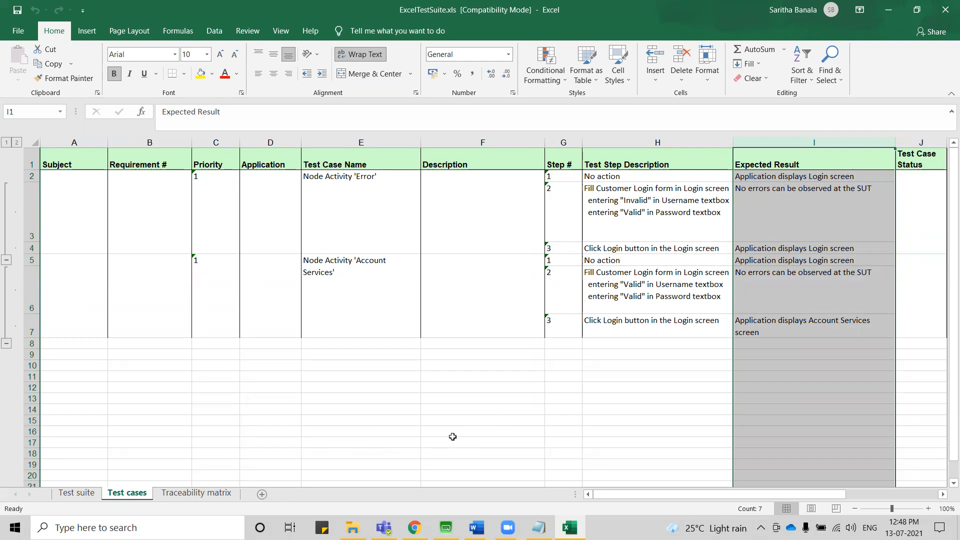
Review the Traceability matrix sheet from the Activity Diagrams goals down to the Conditional Branching goals.
left_click(195, 496)
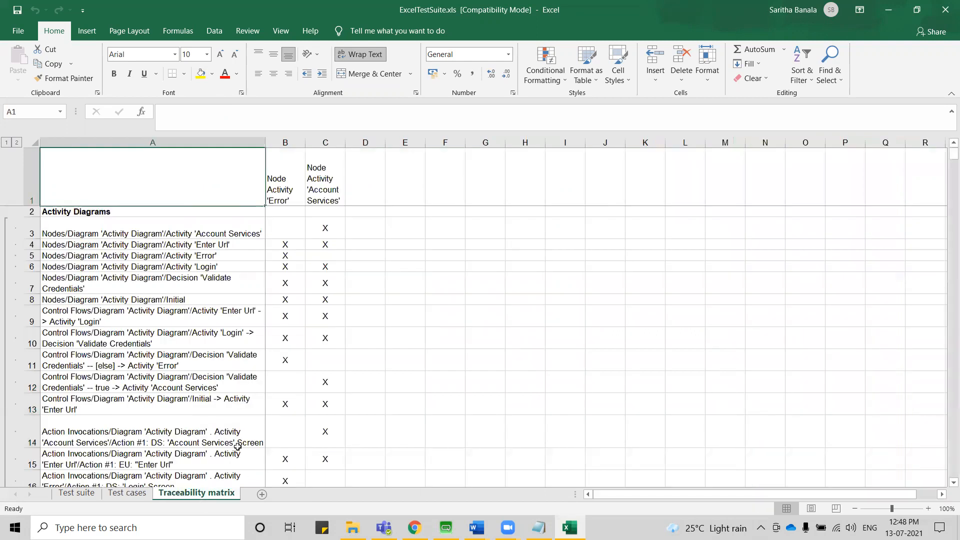
scroll(252, 416, "down", 4)
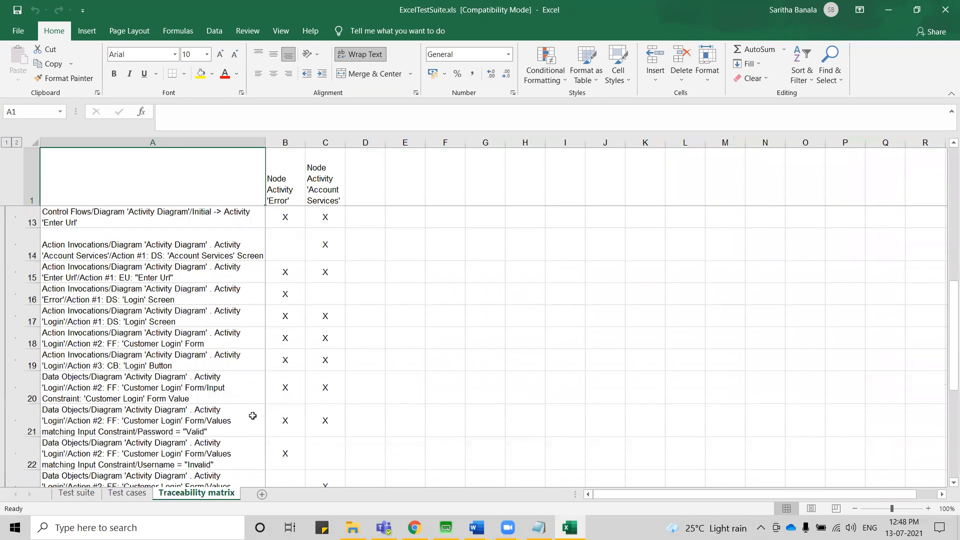
scroll(252, 416, "down", 3)
scroll(252, 416, "up", 1)
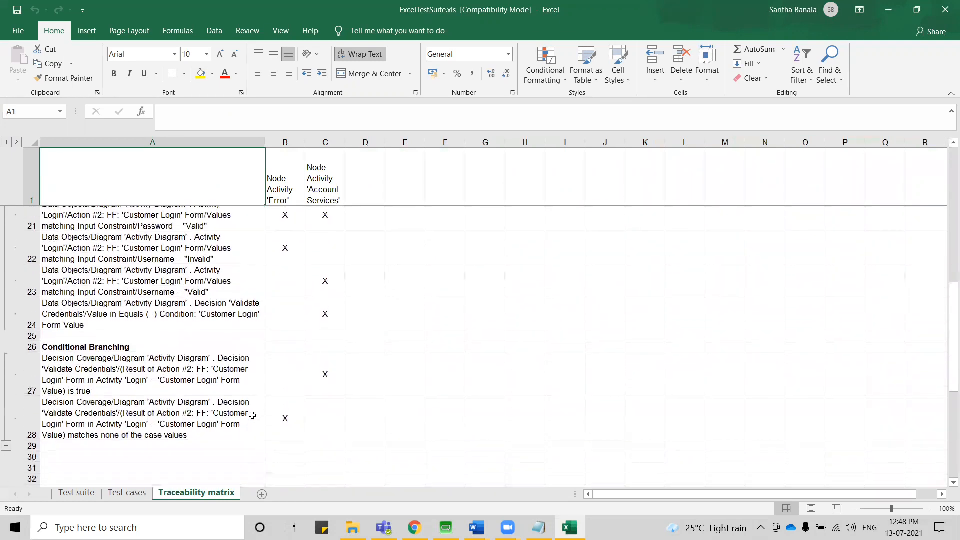
scroll(252, 416, "up", 1)
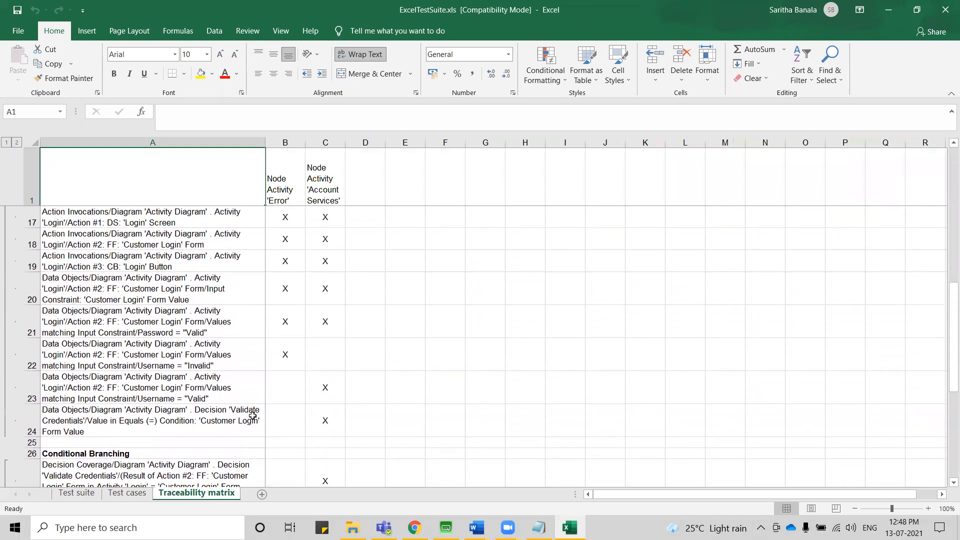
Switch to Conformiq, expand all testing goals for DC, and compare them with the goal and test case columns of Excel's Traceability matrix.
left_click(445, 527)
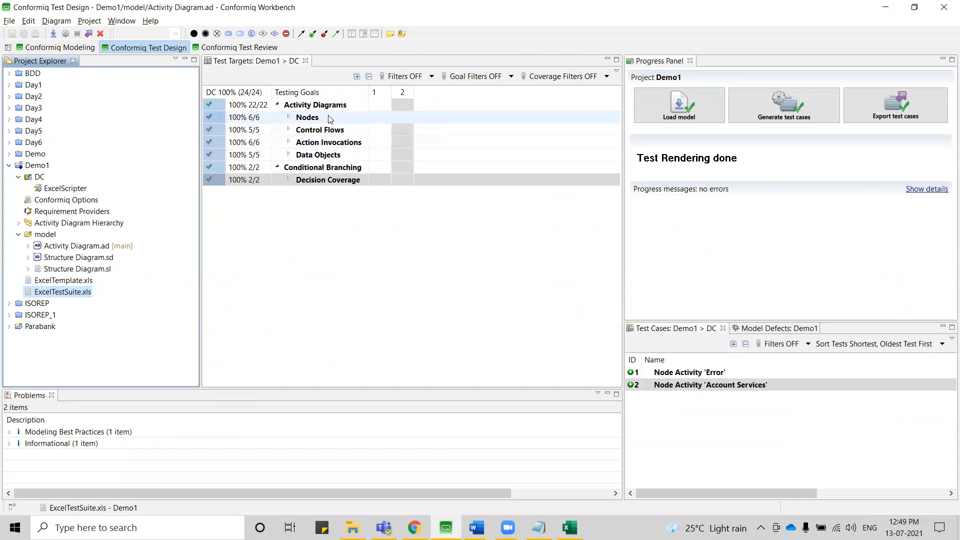
left_click(357, 79)
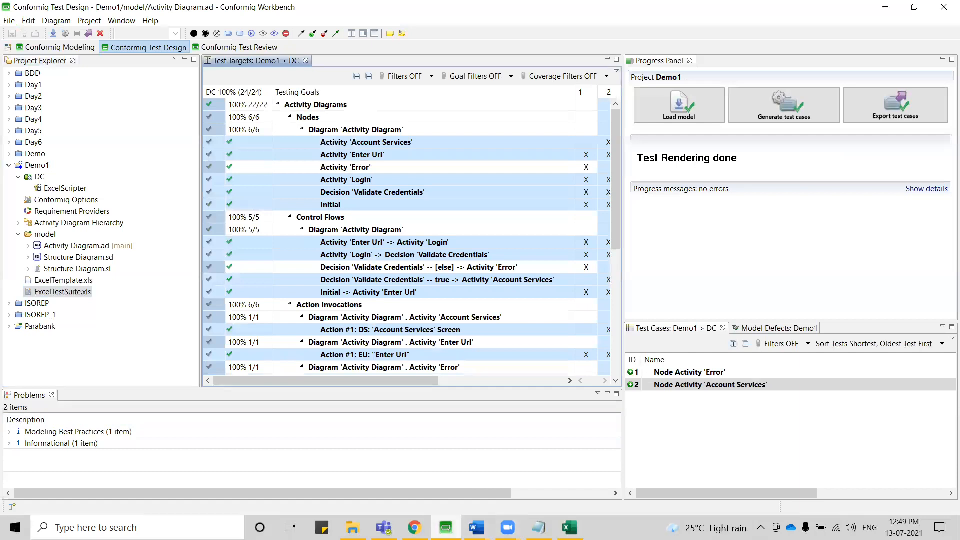
mouse_move(570, 528)
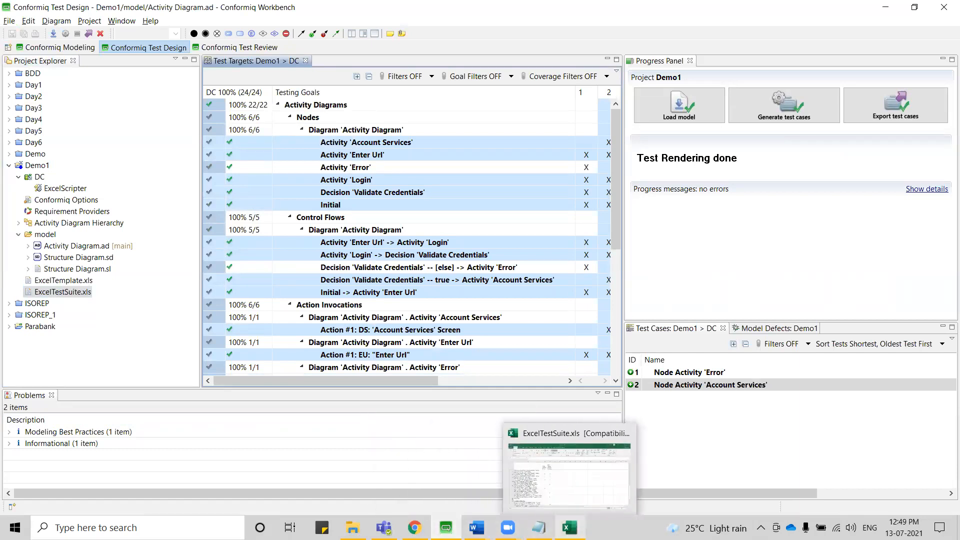
left_click(574, 493)
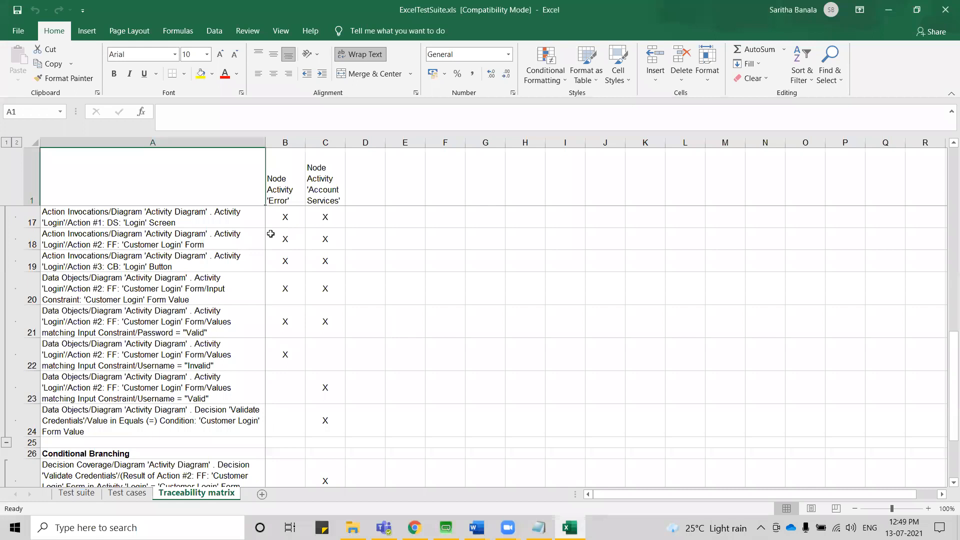
left_click(273, 181)
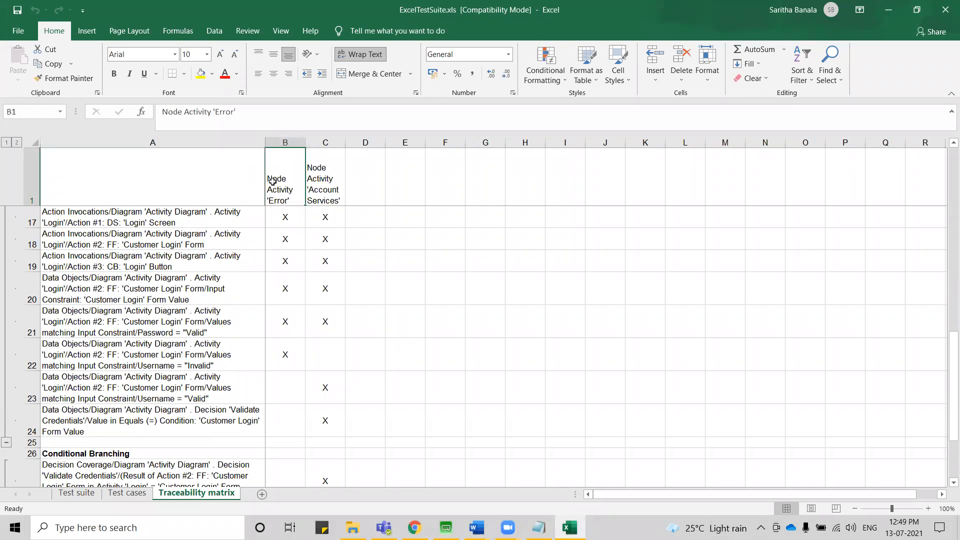
left_click(128, 142)
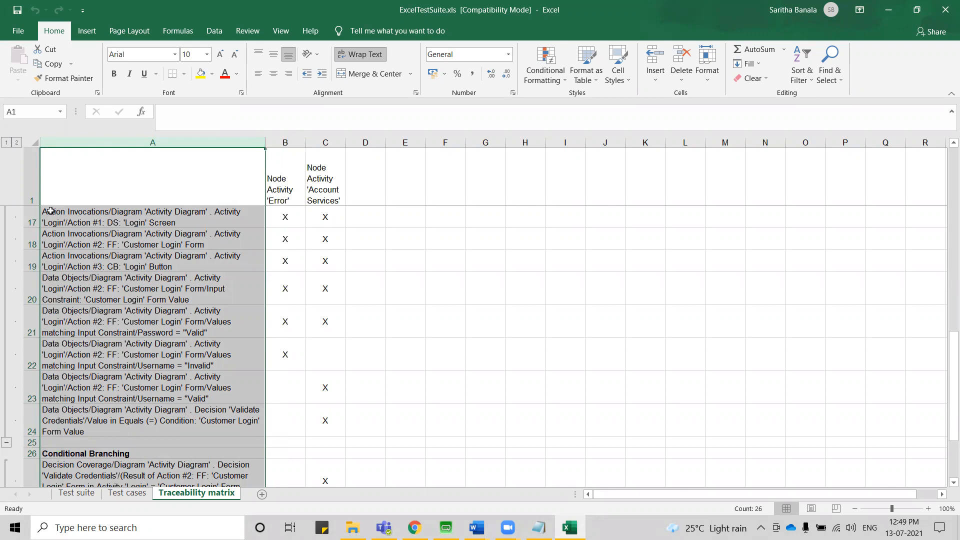
Examine the test case header row and the Node Activity 'Error' column of the Traceability matrix, and close the workbook.
left_click(27, 177)
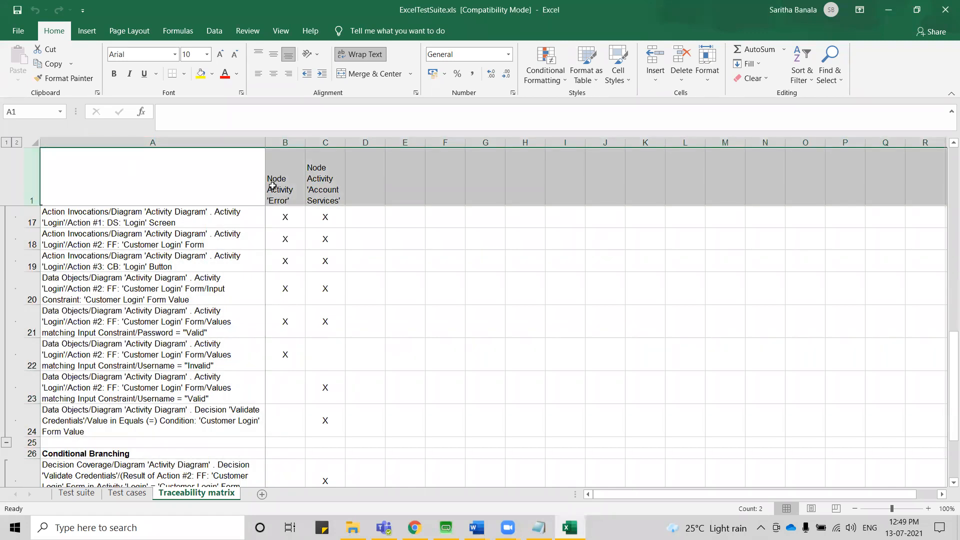
left_click(287, 141)
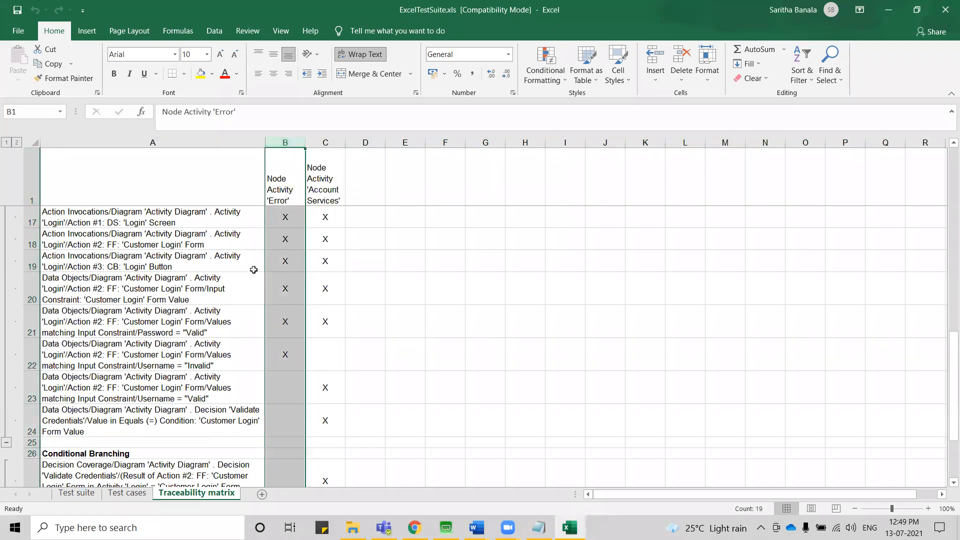
scroll(278, 385, "down", 2)
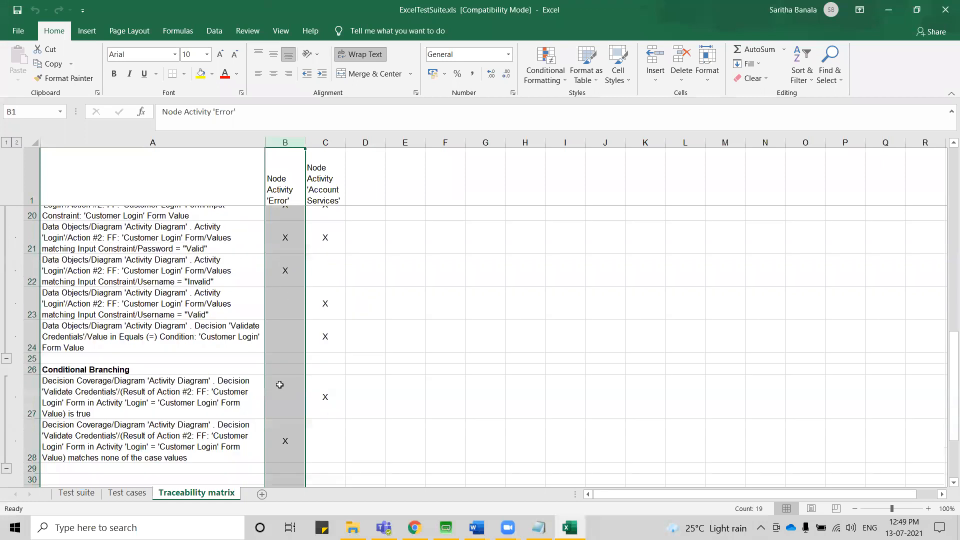
scroll(279, 382, "up", 3)
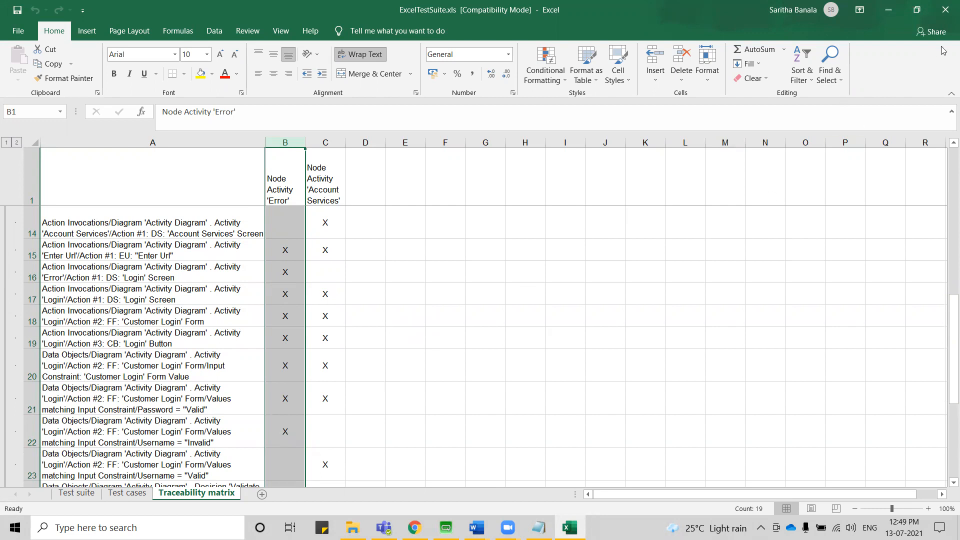
left_click(945, 12)
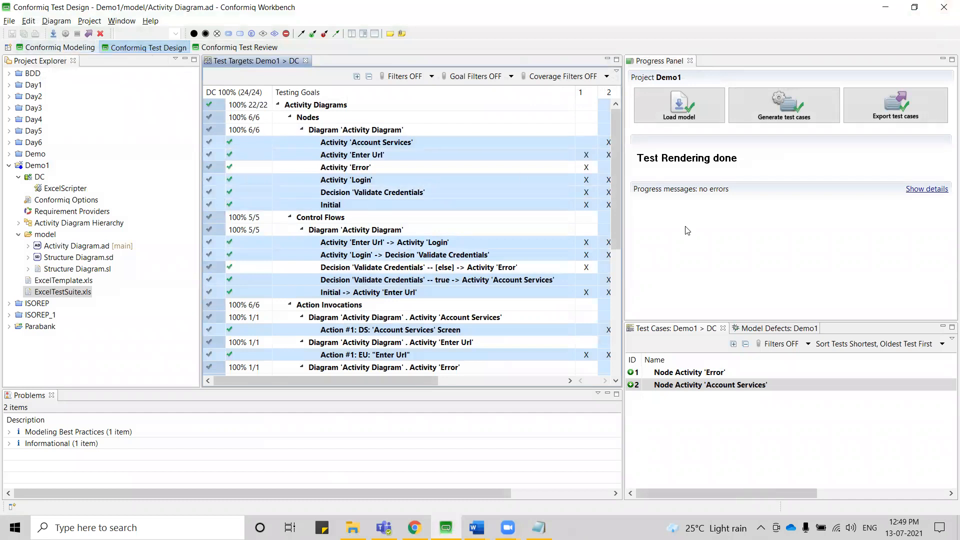
Return to the activity diagram in Conformiq Modeling and add a Name Tag Action to both the Account Services and Error activities.
left_click(78, 48)
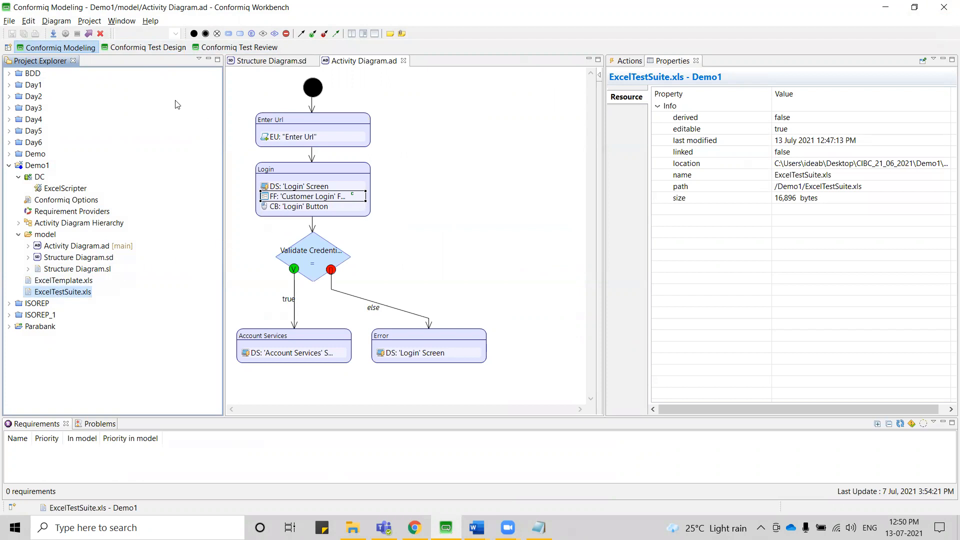
left_click(159, 47)
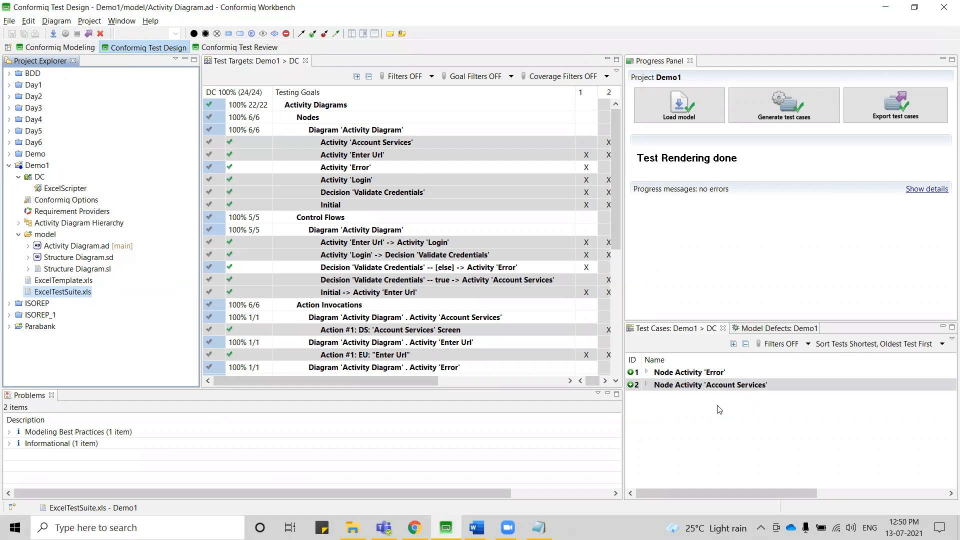
left_click(76, 47)
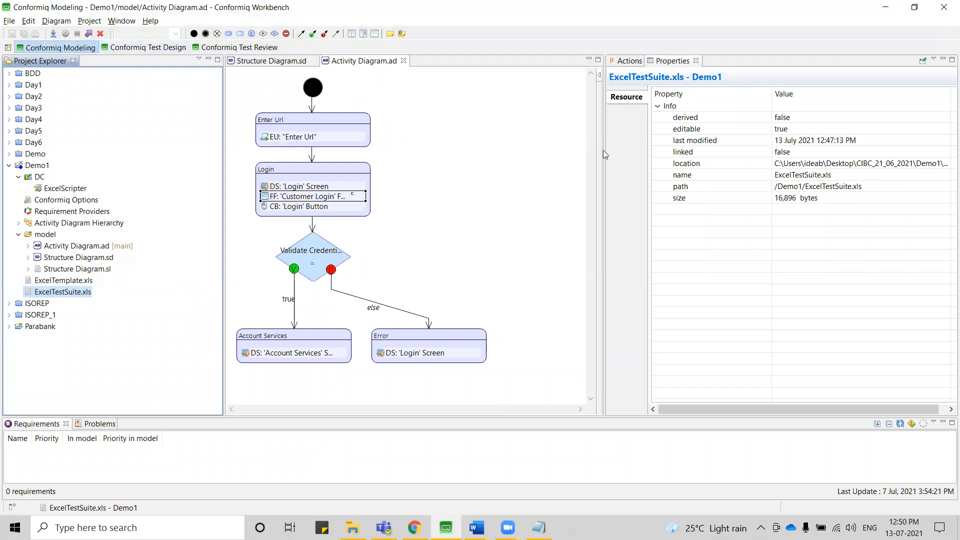
left_click(627, 62)
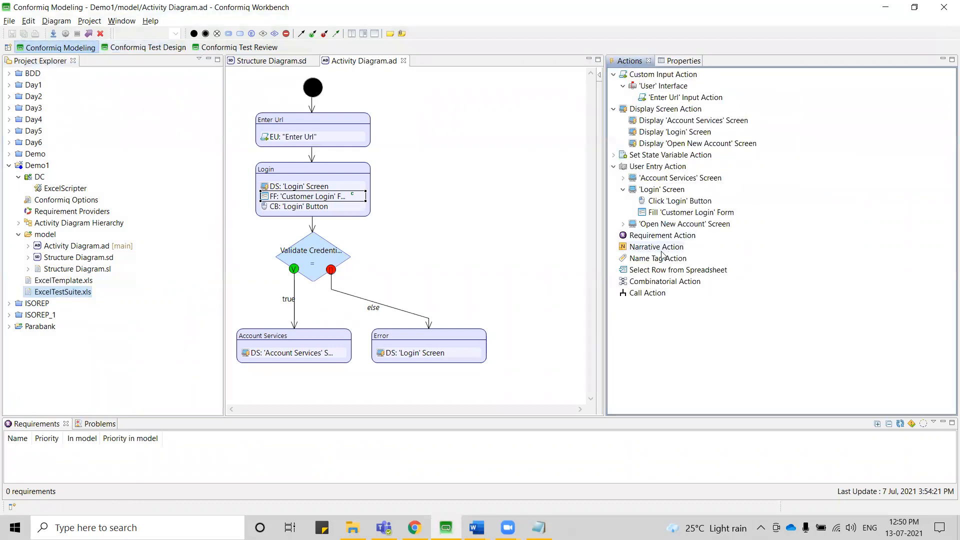
left_click_drag(658, 260, 303, 359)
left_click_drag(655, 259, 430, 369)
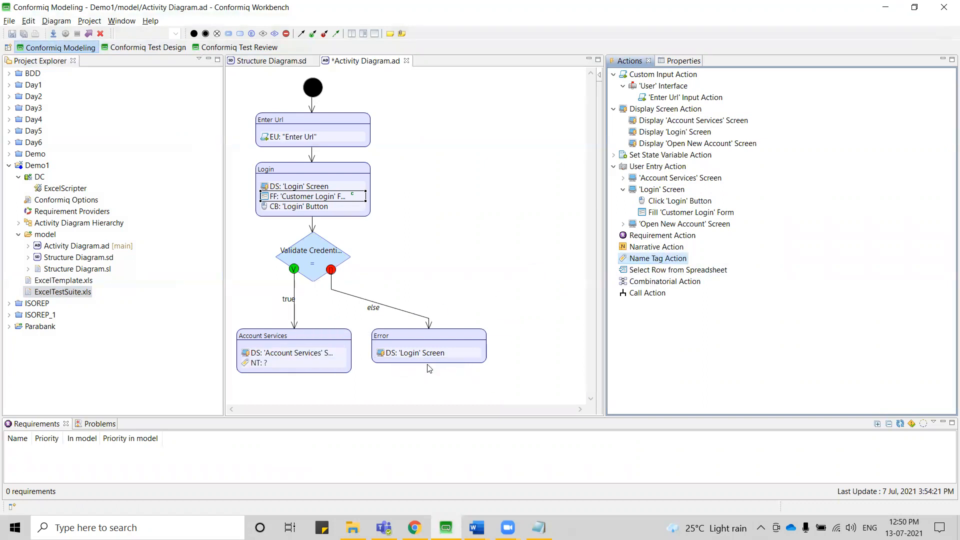
left_click_drag(652, 260, 429, 356)
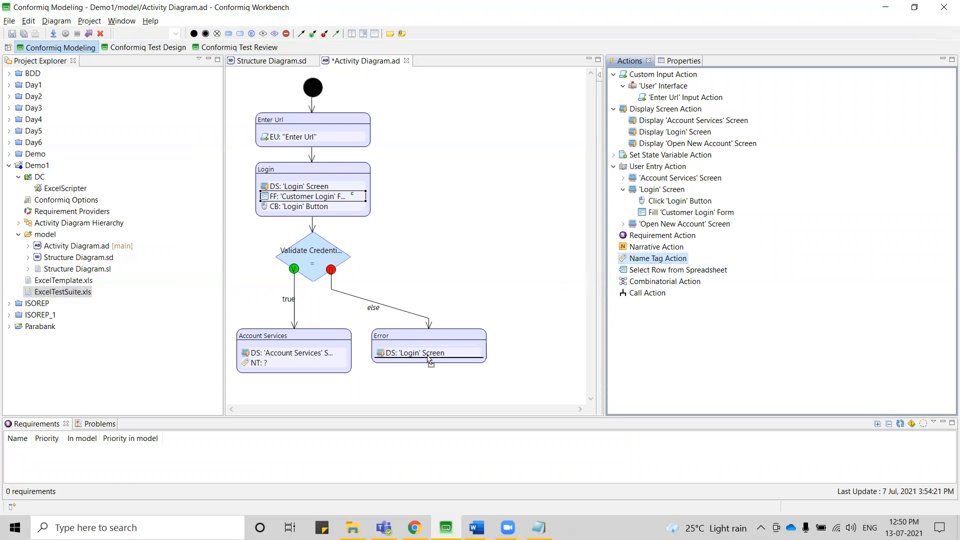
Set the name tag in the Account Services activity to "Login Successful".
left_click(252, 364)
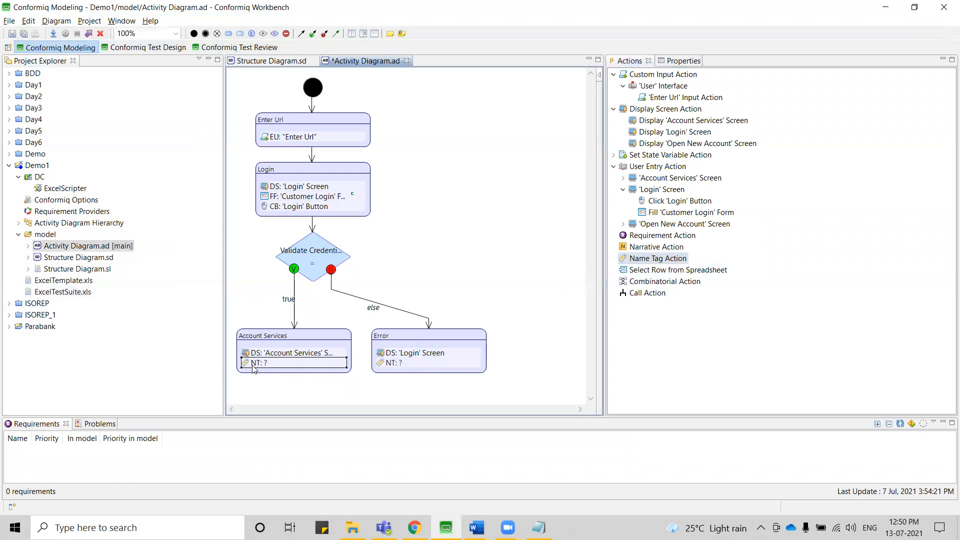
left_click(677, 61)
left_click(706, 106)
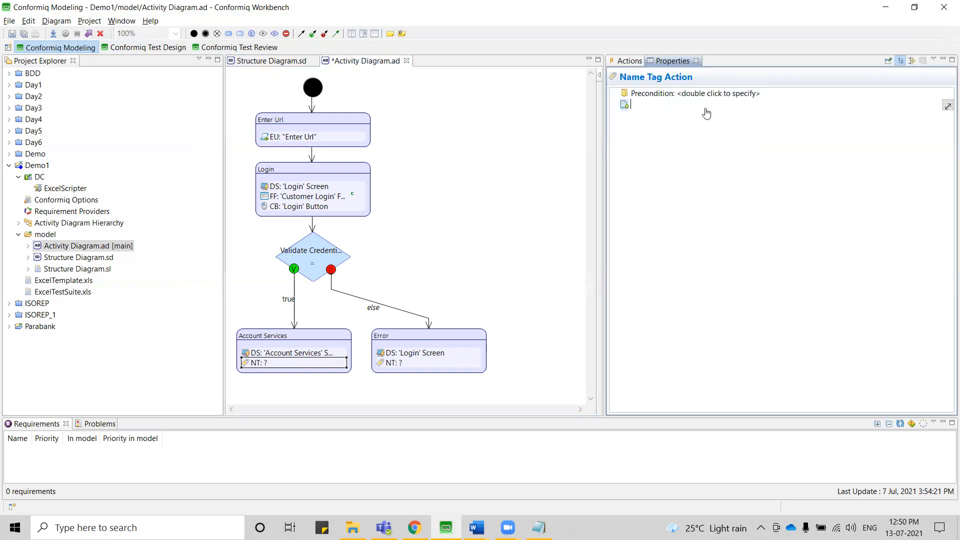
type("Account Services")
key("ctrl+BackSpace")
key("ctrl+BackSpace")
type("Login Successful")
key("Return")
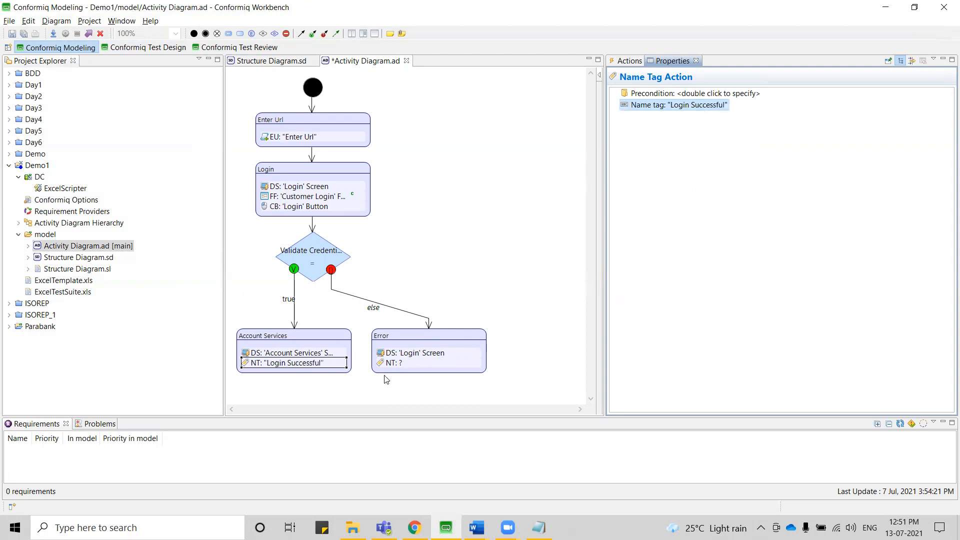
Set the name tag in the Error activity to "Login Failure" and save the activity diagram.
left_click(393, 364)
left_click(700, 105)
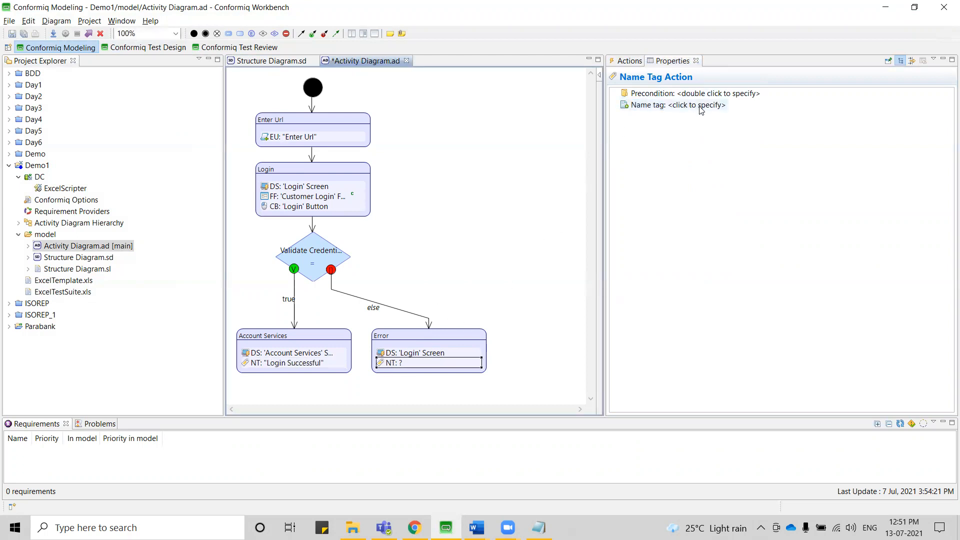
type("Lo")
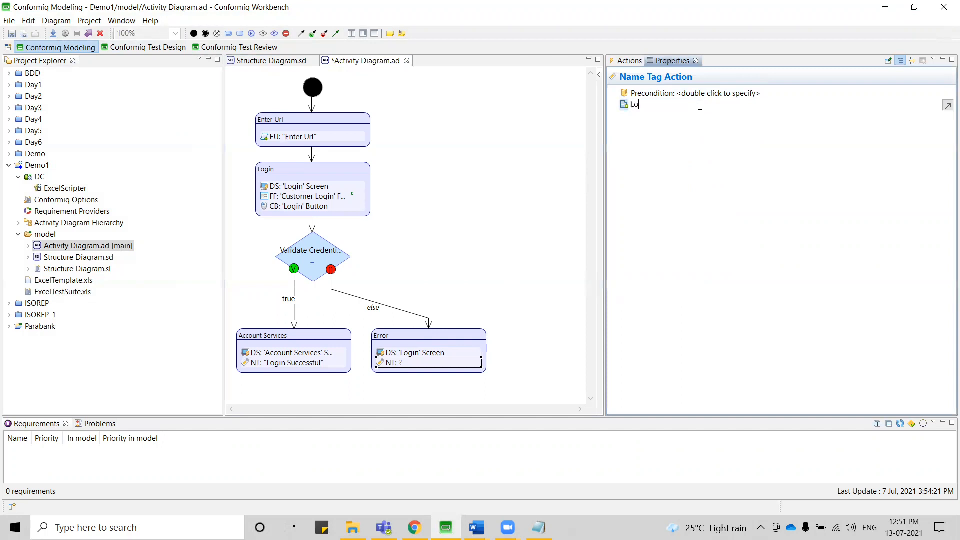
type("gin Failure")
key("Return")
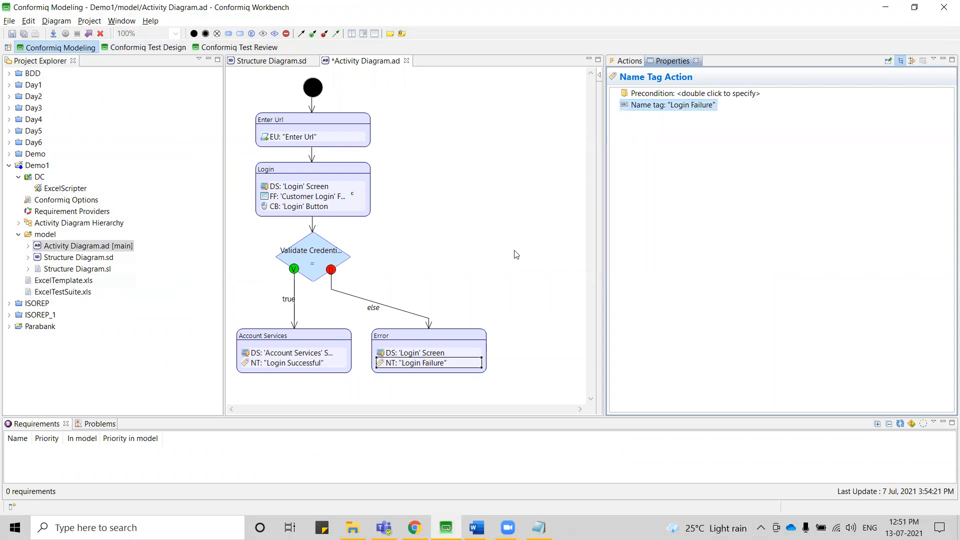
key("ctrl+s")
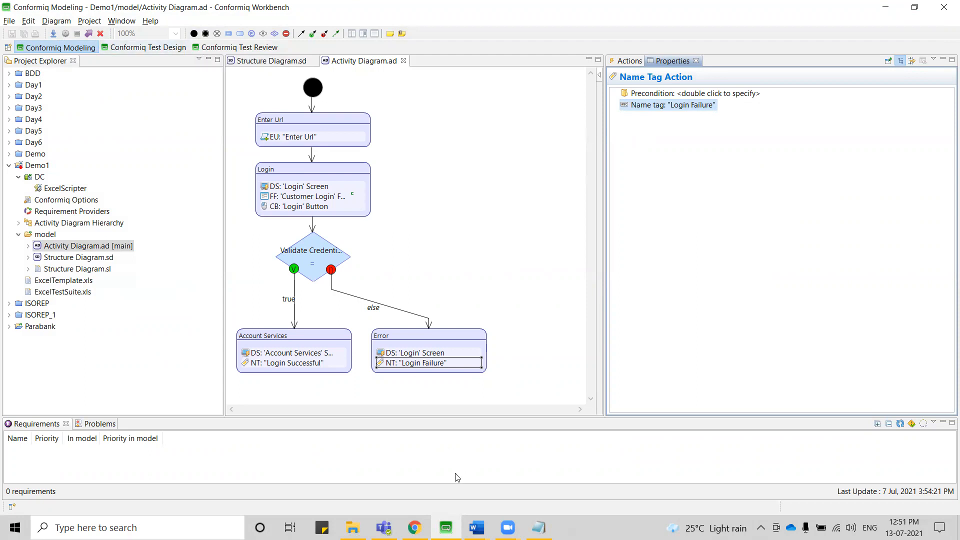
Delete all existing Demo1 test cases and model defects, and generate the test cases again.
left_click(144, 48)
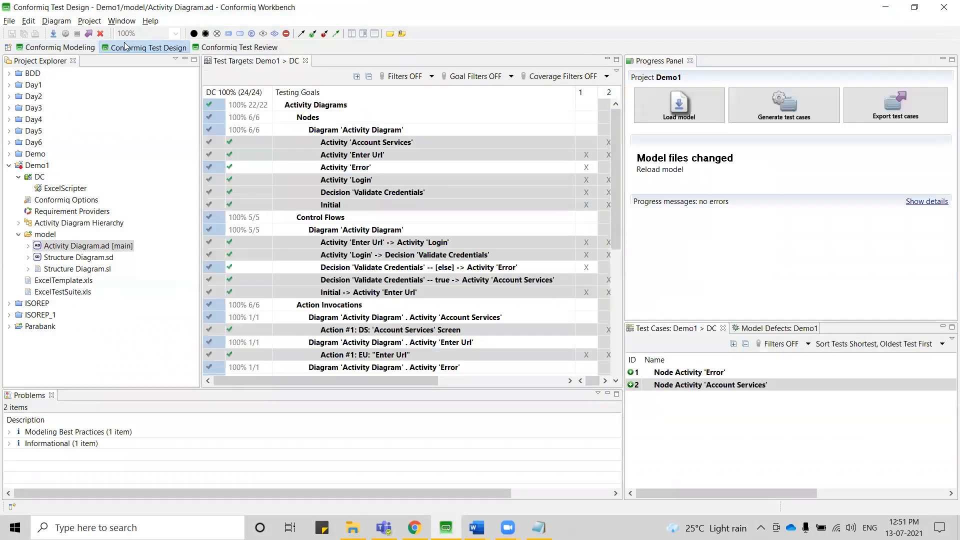
left_click(100, 34)
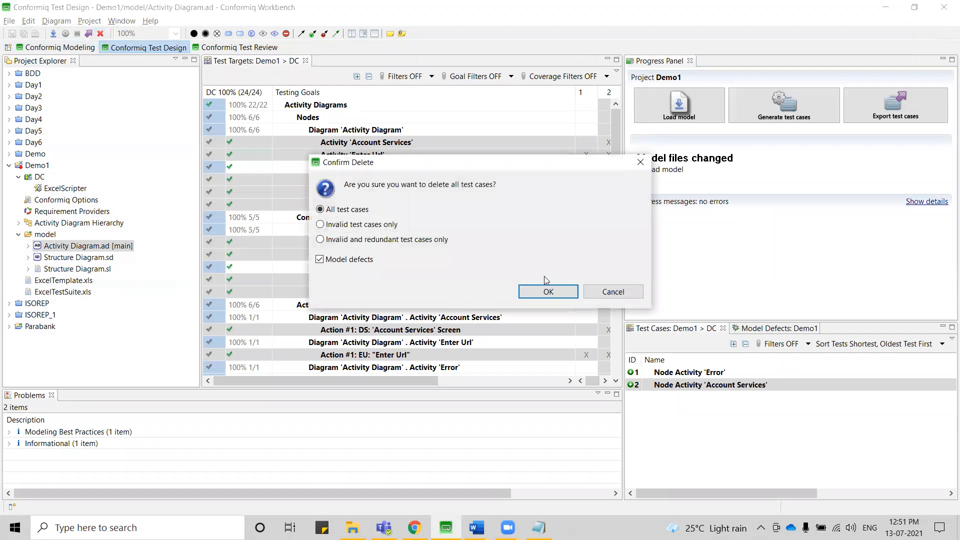
left_click(548, 292)
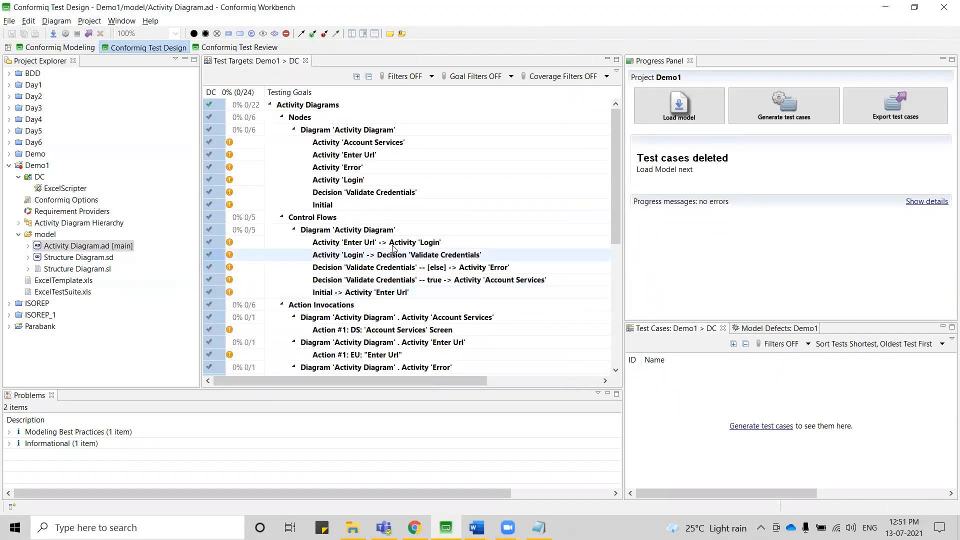
left_click(789, 114)
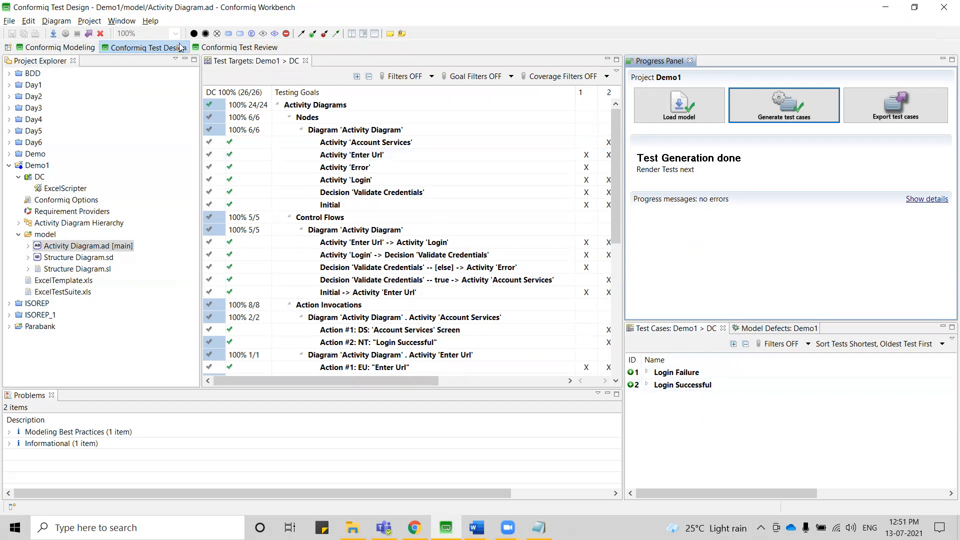
Review the paths and steps of the Login Failure and Login Successful test cases in Conformiq Test Review.
left_click(230, 49)
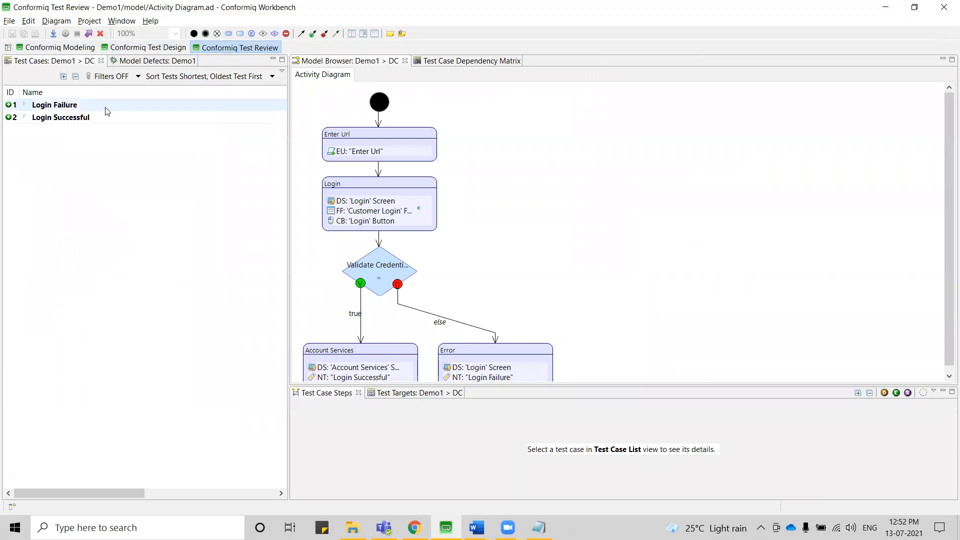
left_click(59, 106)
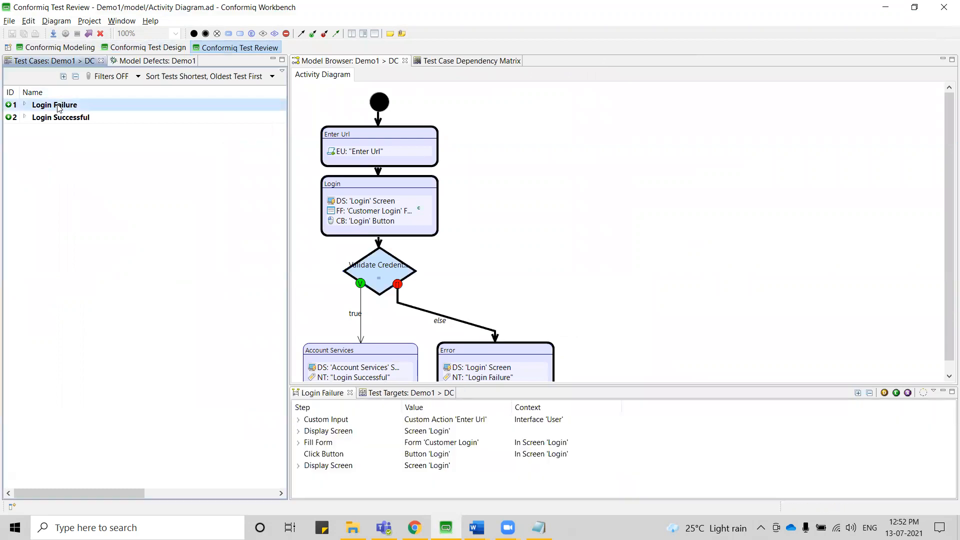
left_click(62, 121)
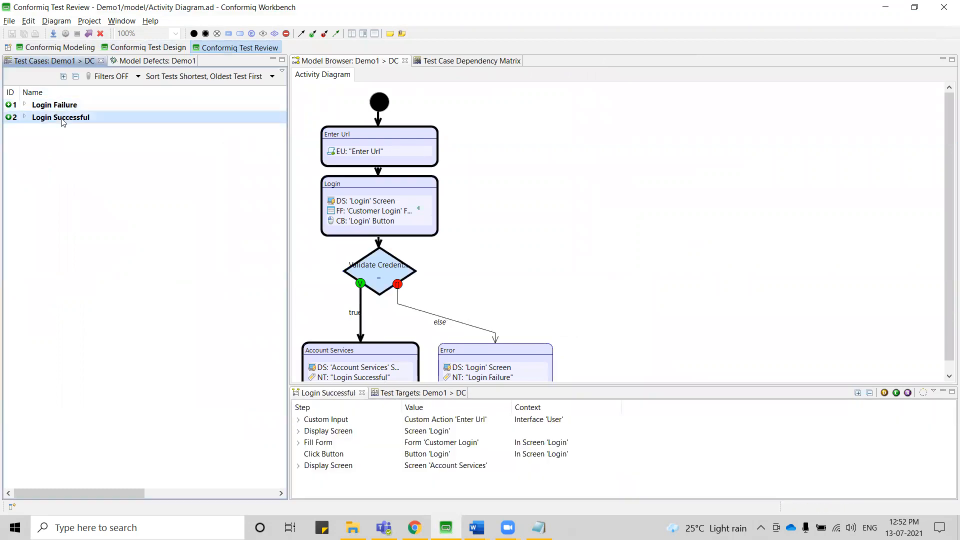
Add a Requirement Action to both the Account Services and Error activities in the activity diagram.
left_click(69, 48)
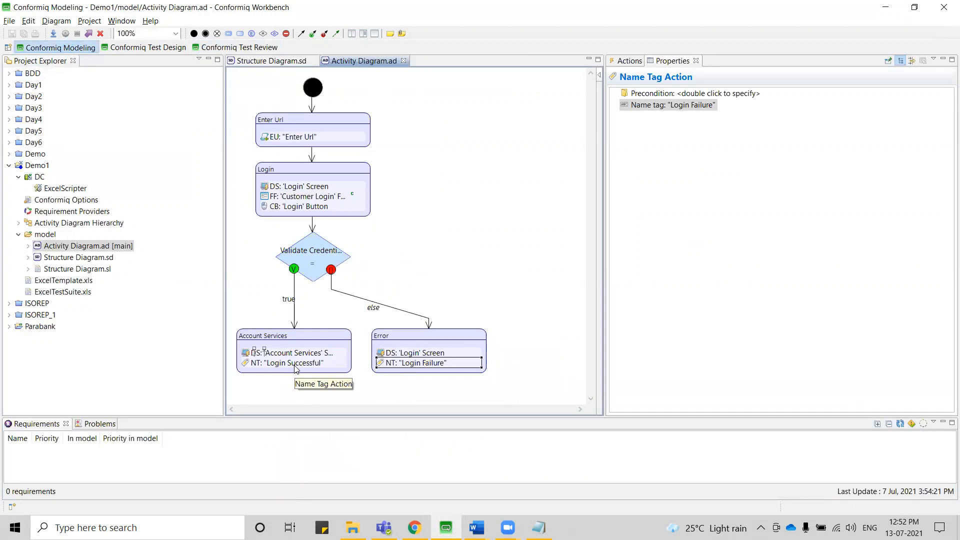
left_click(627, 62)
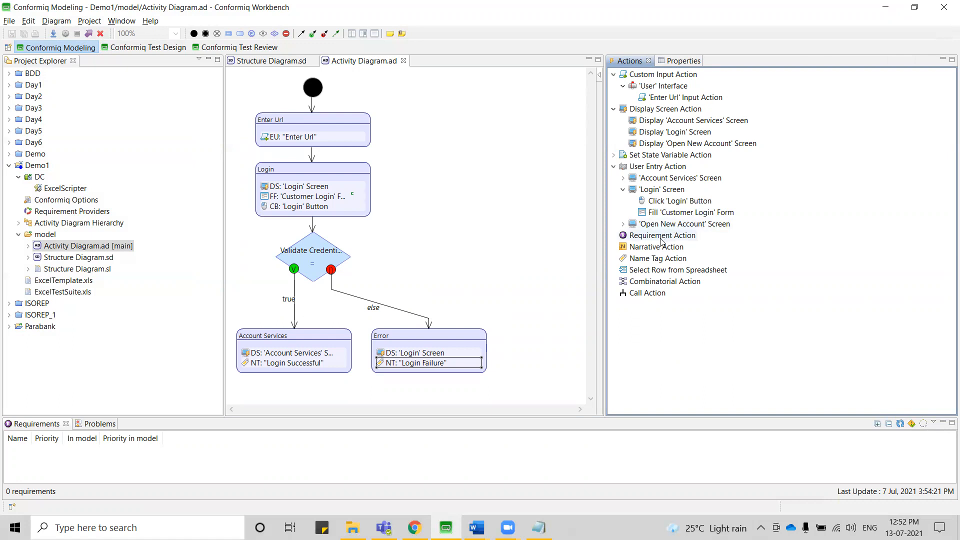
left_click_drag(664, 238, 289, 369)
left_click_drag(672, 234, 442, 374)
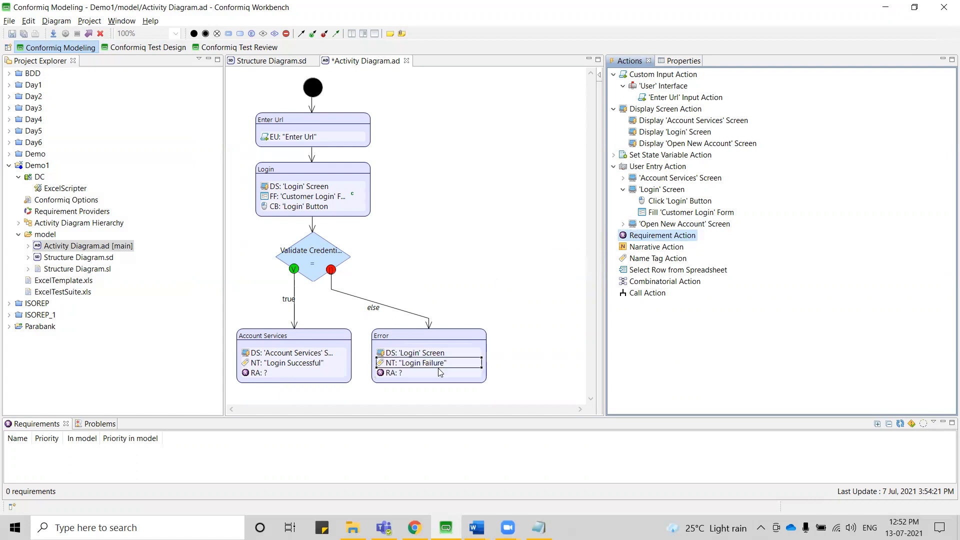
Assign a new ad hoc requirement named "Account Services" to the Requirement Action in the Account Services activity.
left_click(254, 375)
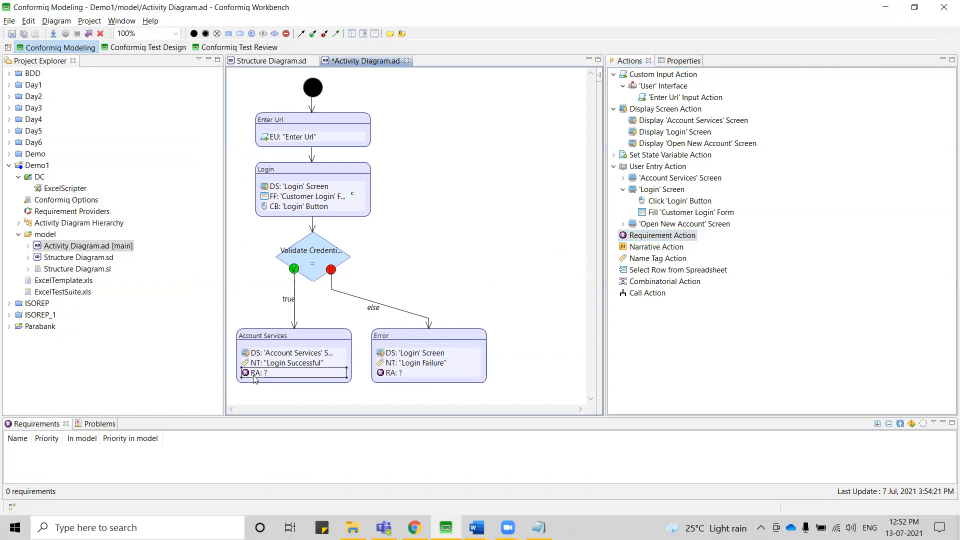
left_click(674, 62)
double_click(695, 105)
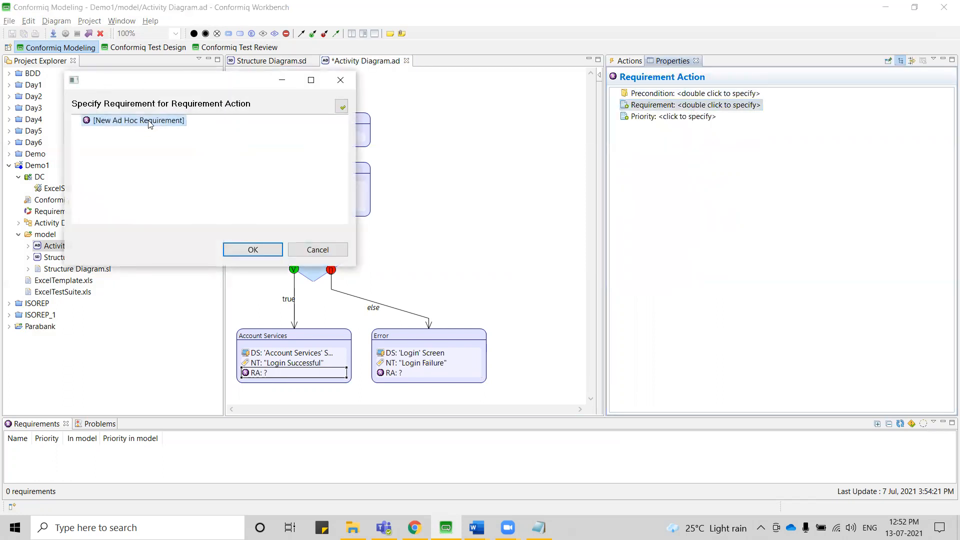
double_click(148, 121)
left_click(668, 130)
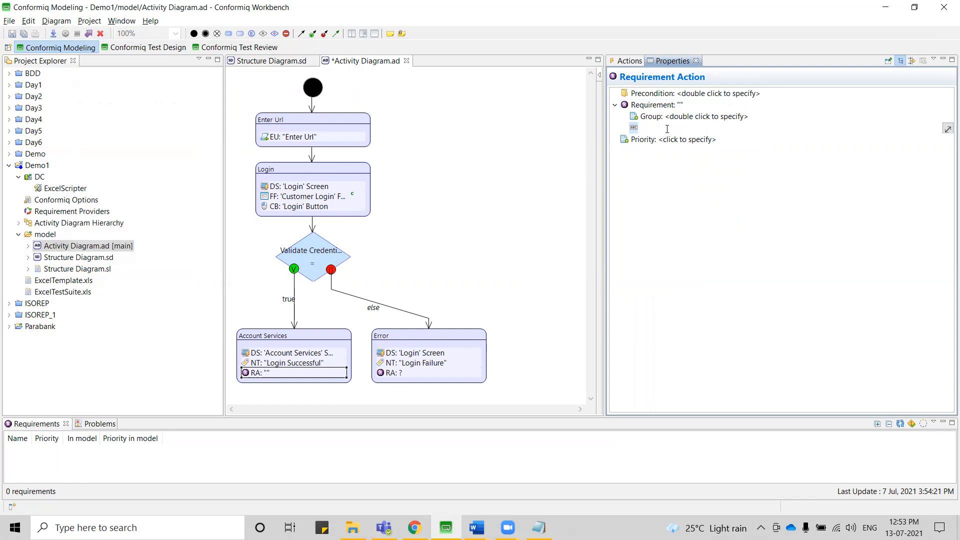
type("Account Services")
key("Return")
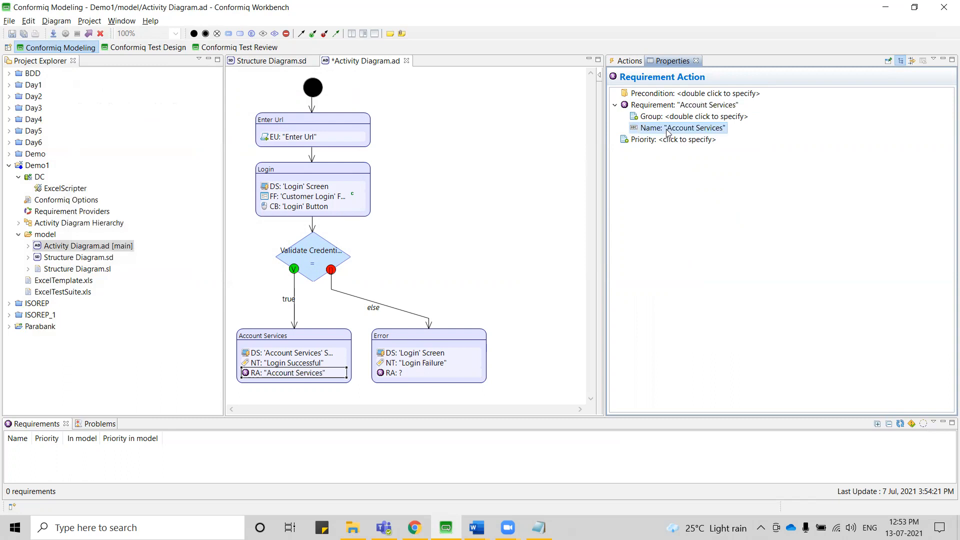
Assign a new ad hoc requirement named "Invalid Credentials" to the Requirement Action in the Error activity and save the activity diagram.
left_click(397, 374)
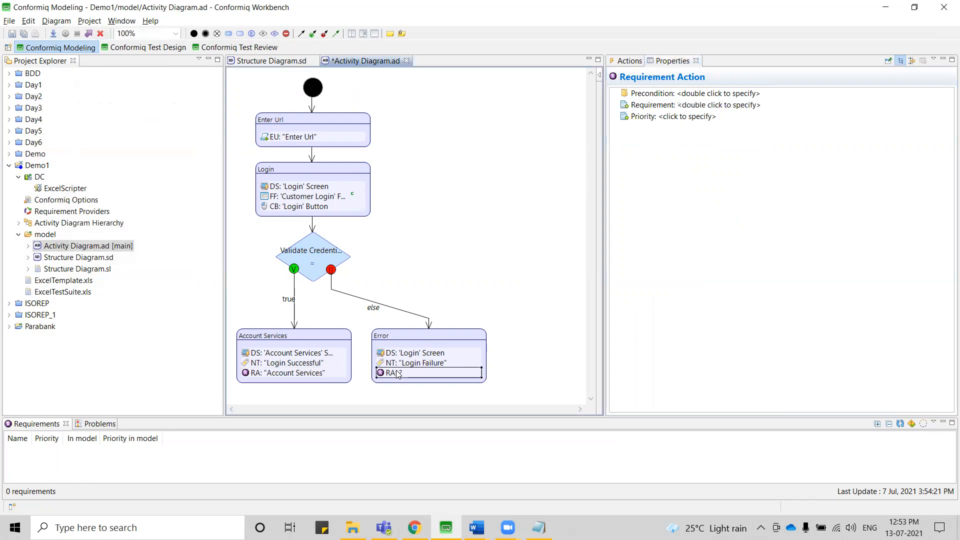
double_click(676, 106)
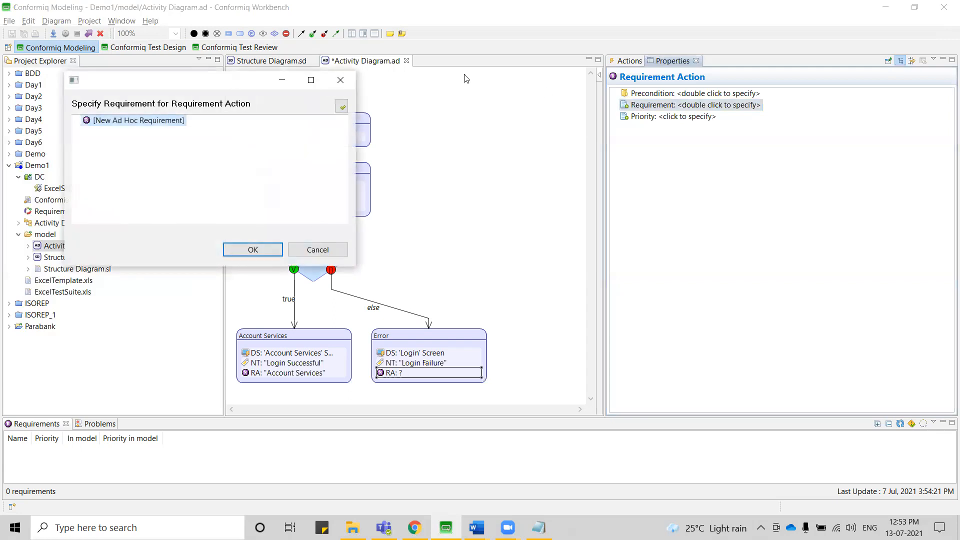
double_click(113, 120)
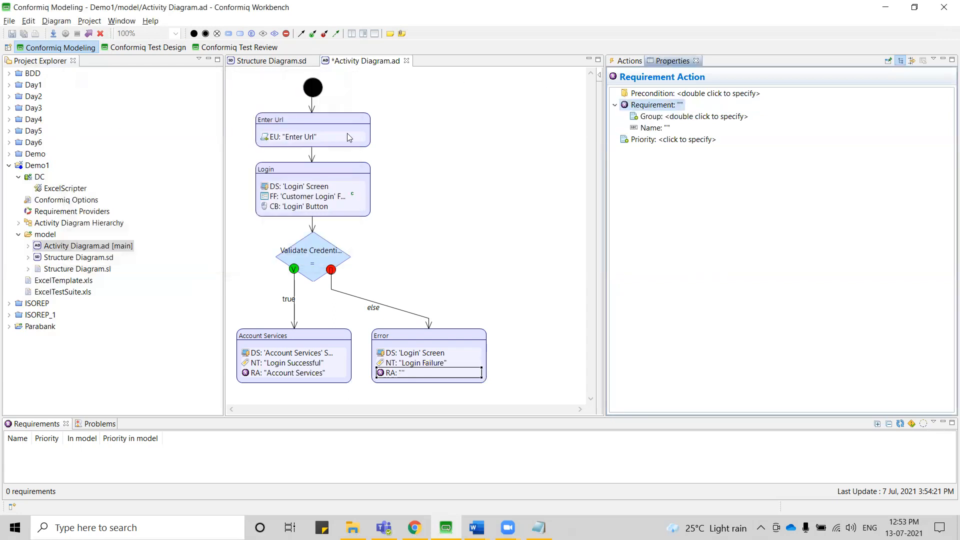
left_click(664, 128)
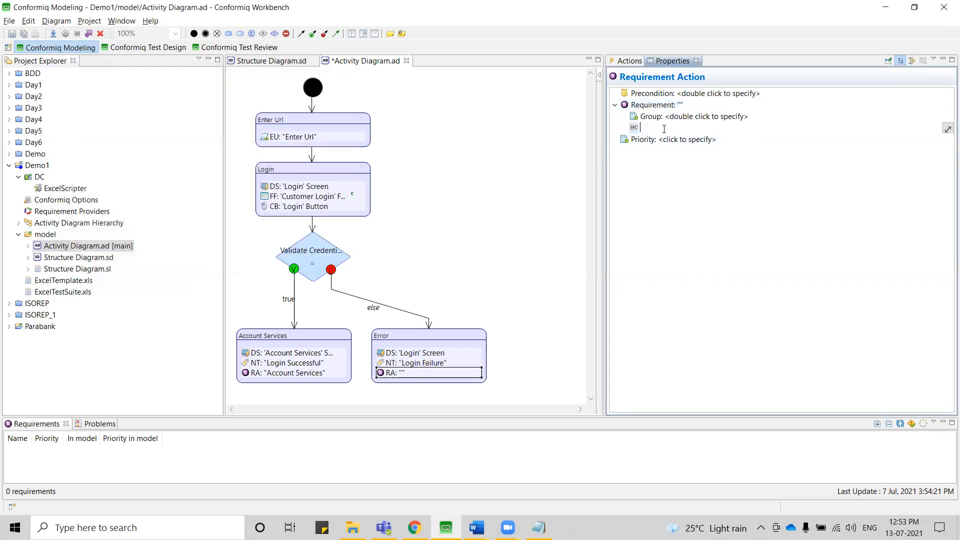
type("Invalid Credentials")
key("Return")
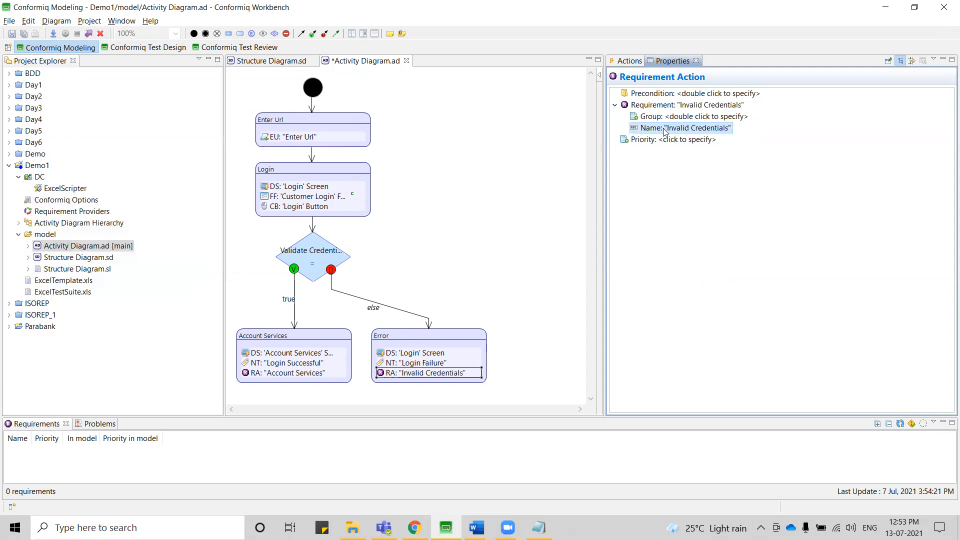
left_click(547, 204)
key("ctrl+s")
mouse_move(547, 204)
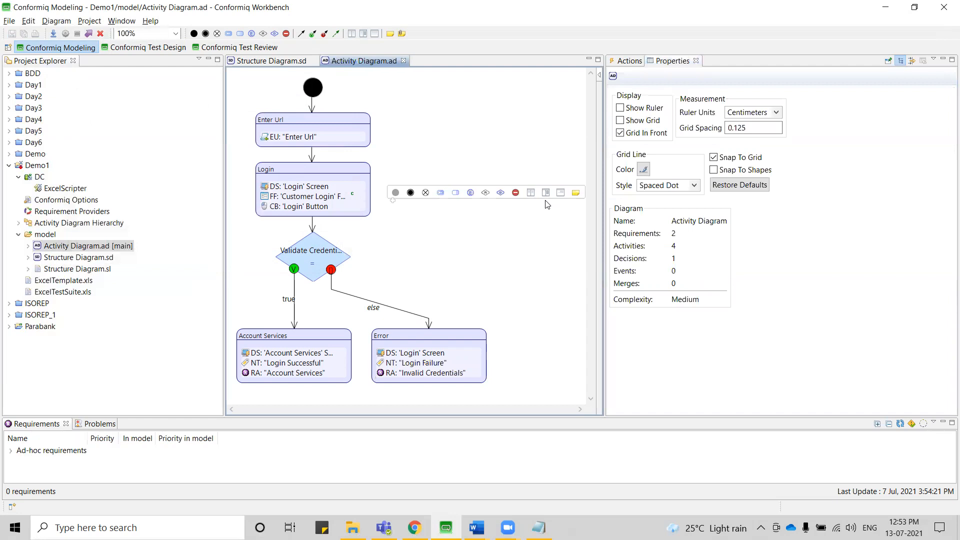
Collapse the testing goals in Conformiq Test Design and generate the Demo1 test cases from the changed model.
left_click(160, 48)
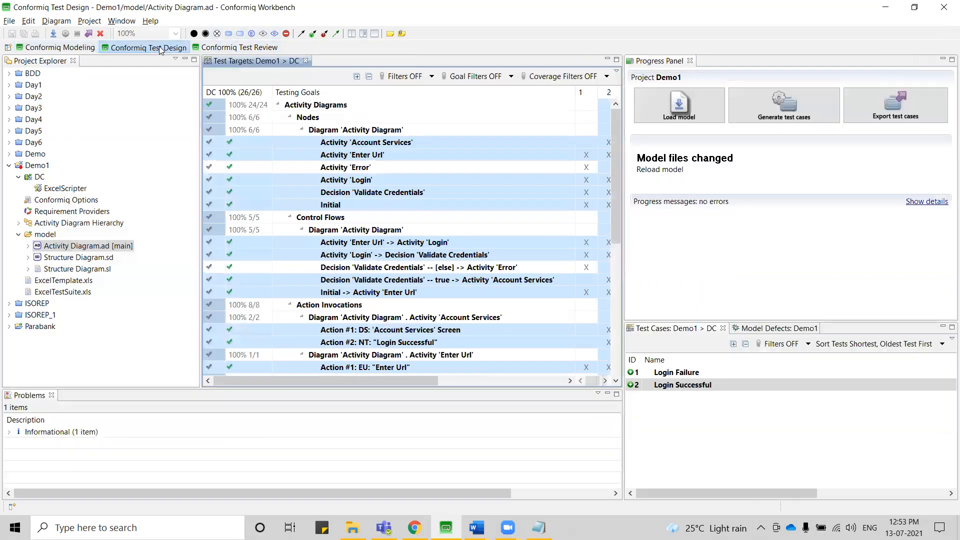
left_click(283, 106)
left_click(277, 104)
left_click(288, 116)
left_click(278, 117)
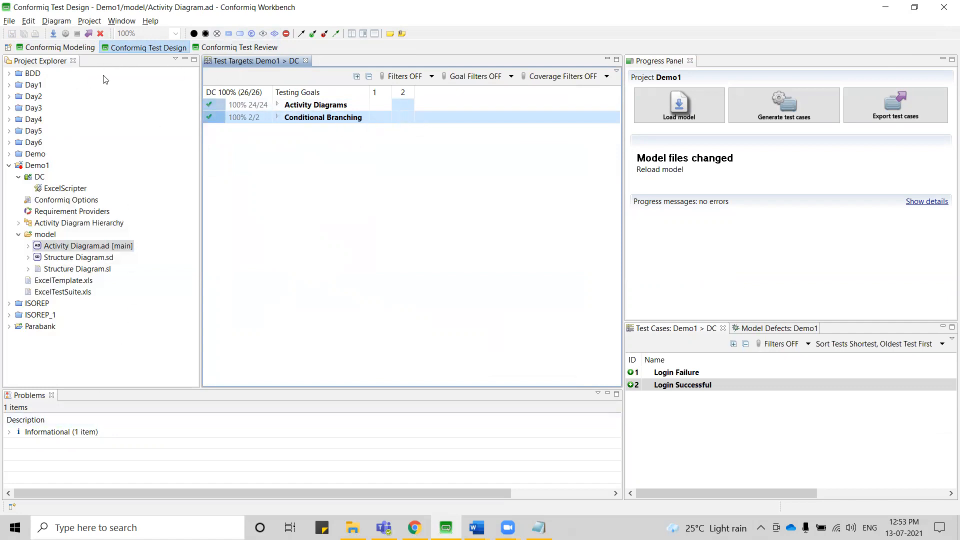
left_click(821, 100)
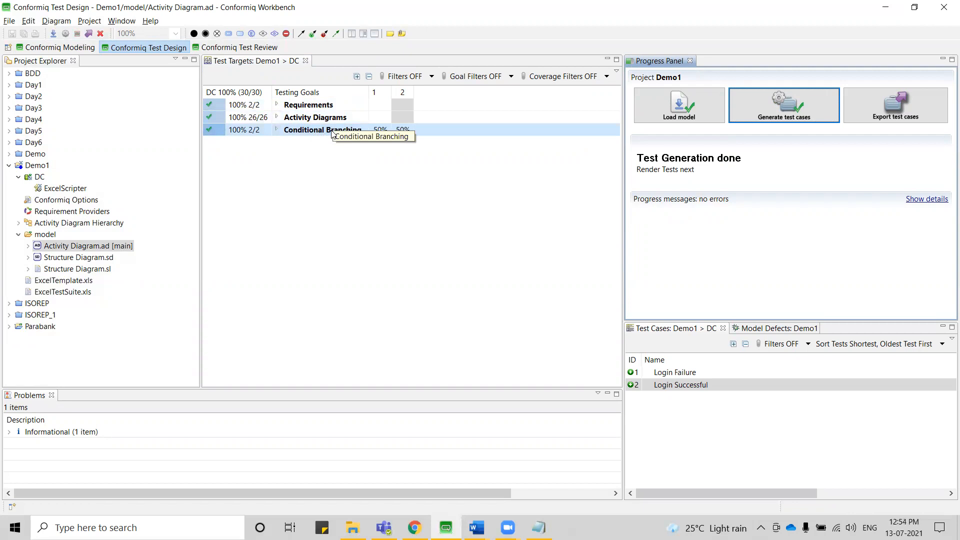
Expand the Requirements testing goals and check which test cases cover Account Services and Invalid Credentials.
left_click(278, 105)
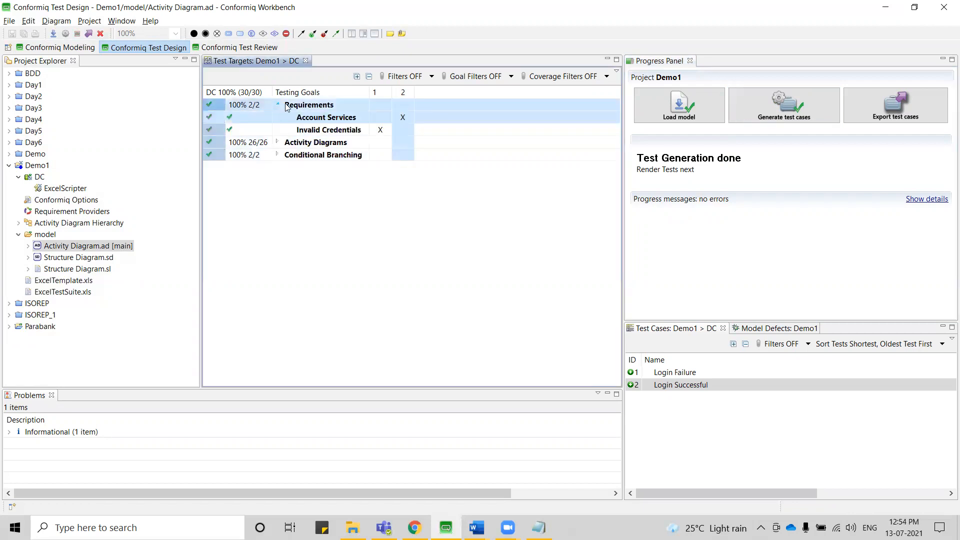
left_click(322, 119)
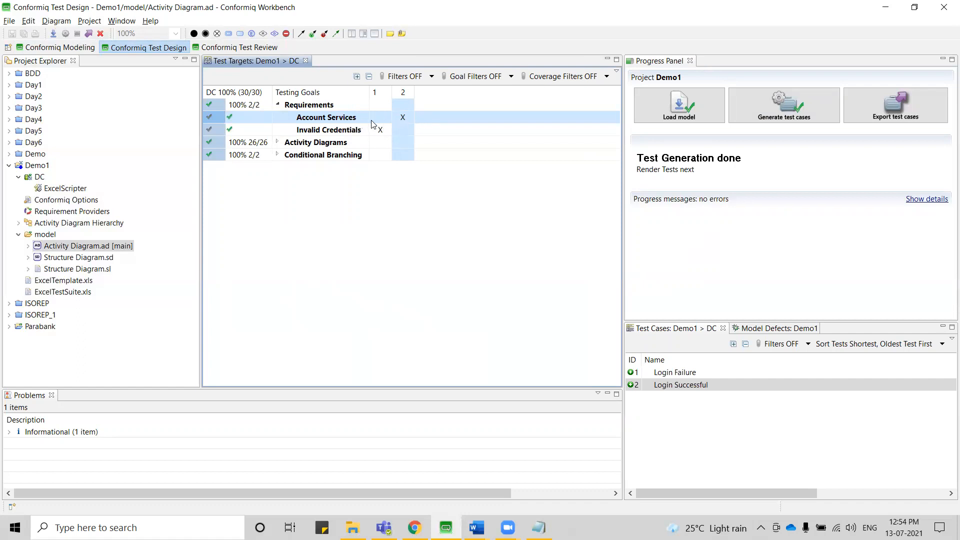
left_click(334, 119)
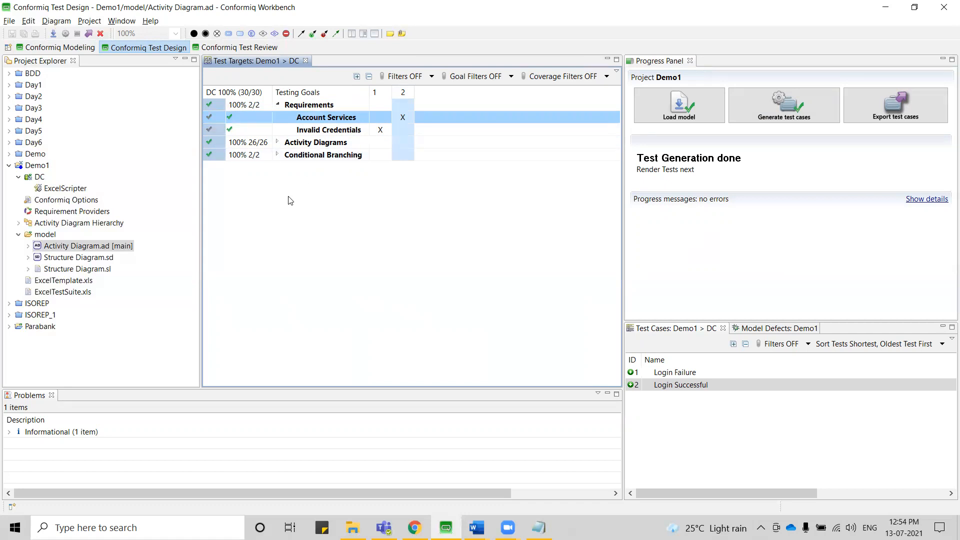
Add a RobotFrameworkScripter scripting backend from the Conformiq Installation to the DC test design configuration of Demo1.
left_click(73, 52)
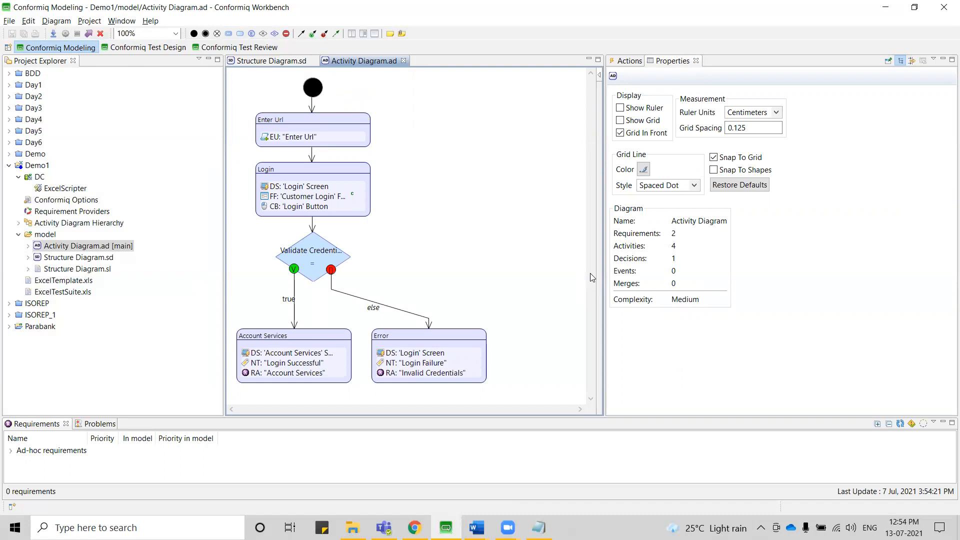
right_click(42, 181)
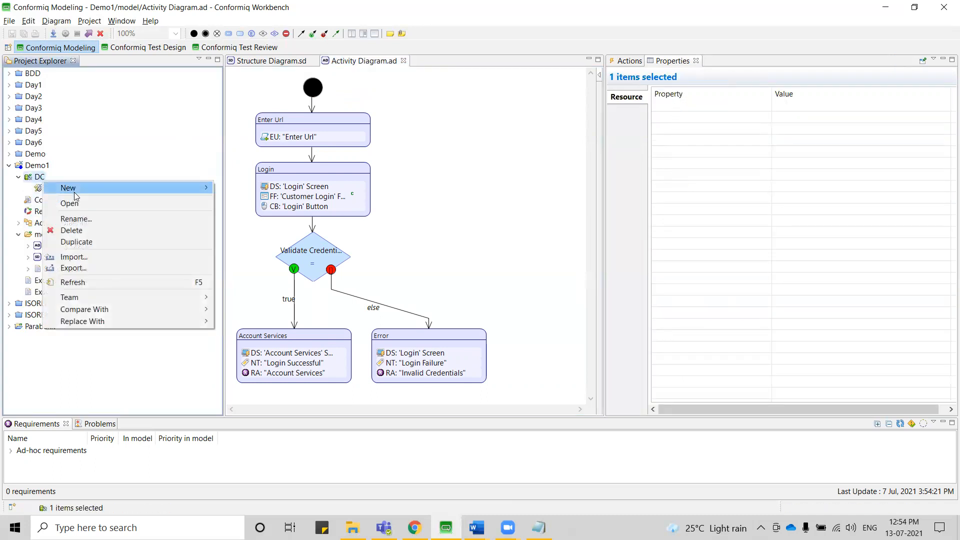
mouse_move(100, 189)
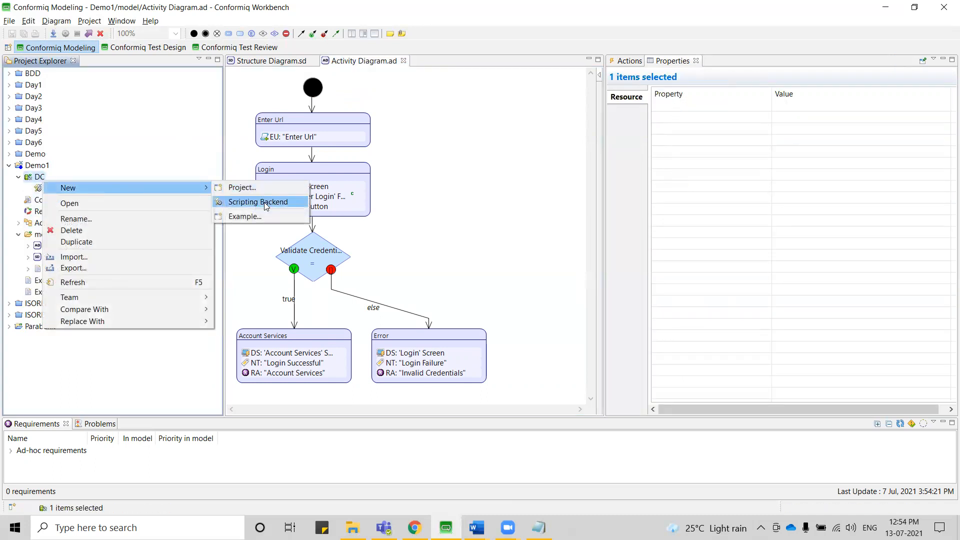
left_click(264, 202)
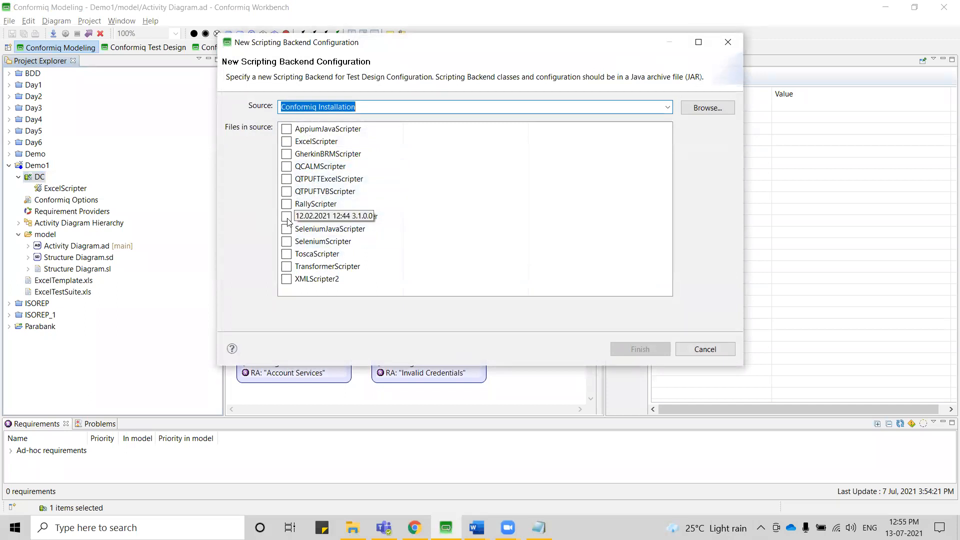
left_click(287, 217)
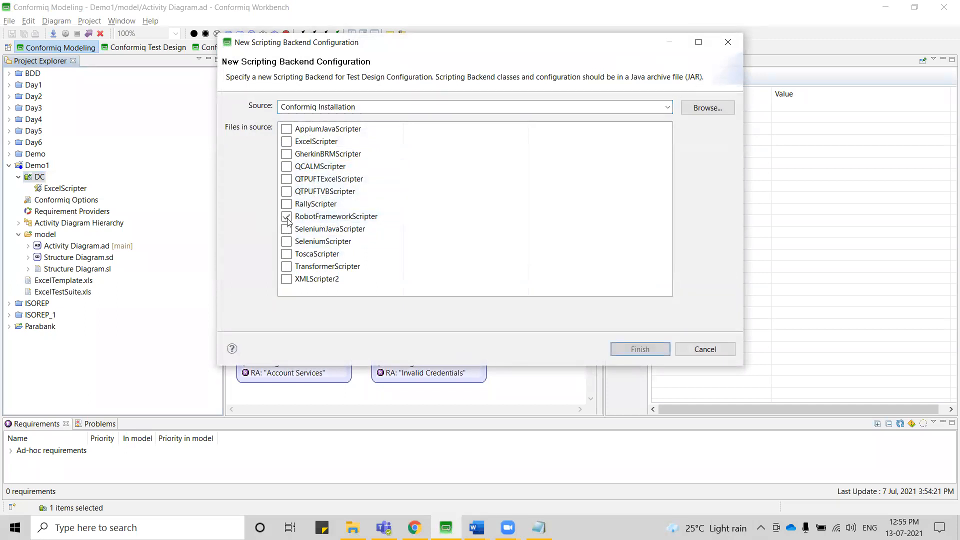
left_click(630, 350)
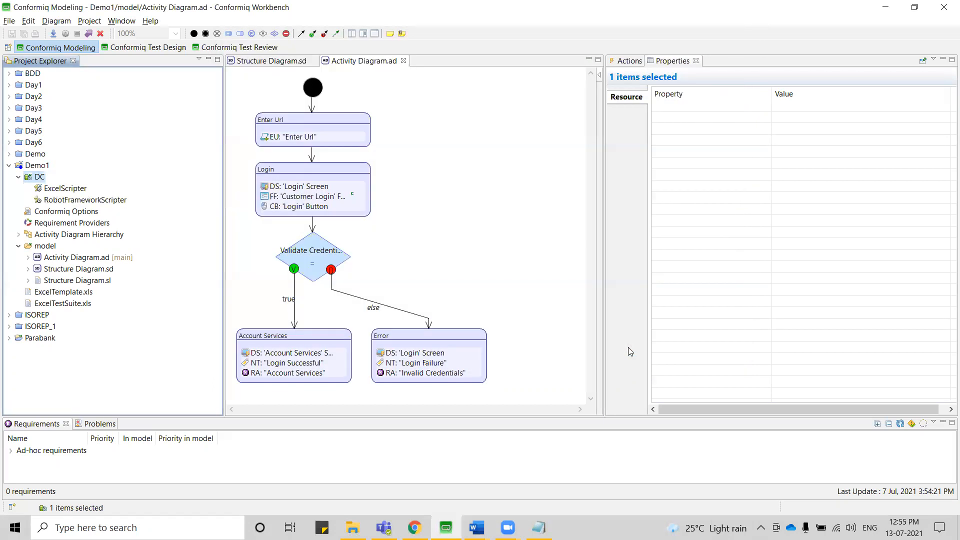
Disable the ExcelScripter backend and accept the RobotFrameworkScripter preferences with RobotFramework as the output folder.
right_click(68, 190)
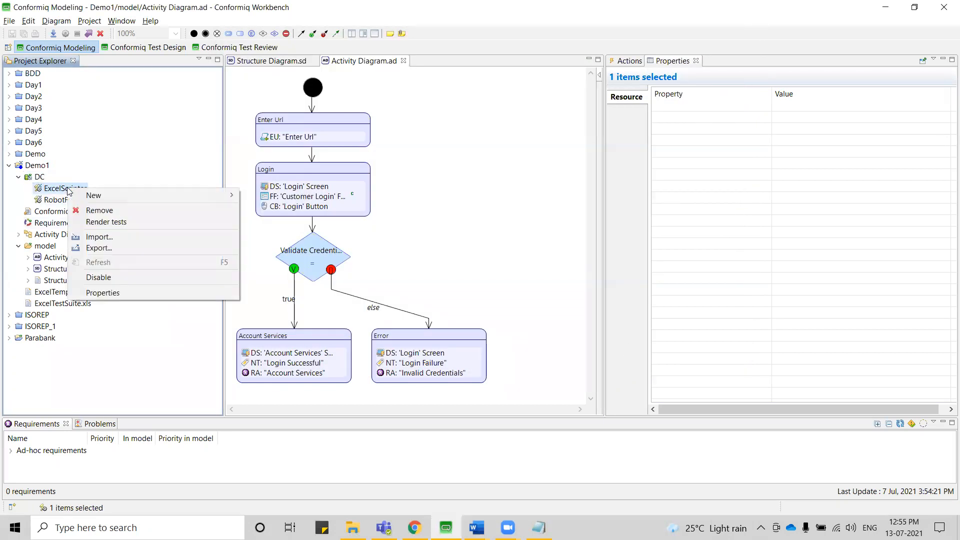
left_click(107, 276)
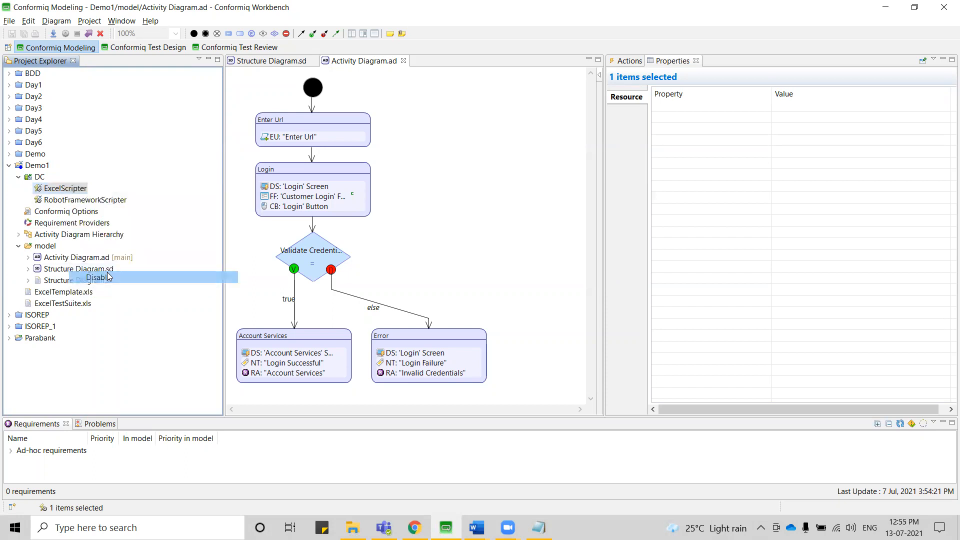
double_click(75, 200)
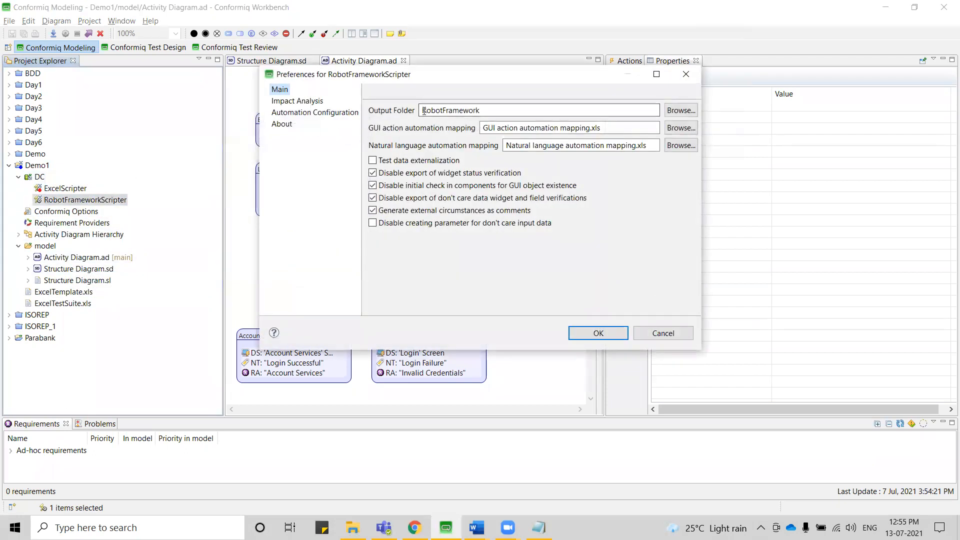
double_click(416, 109)
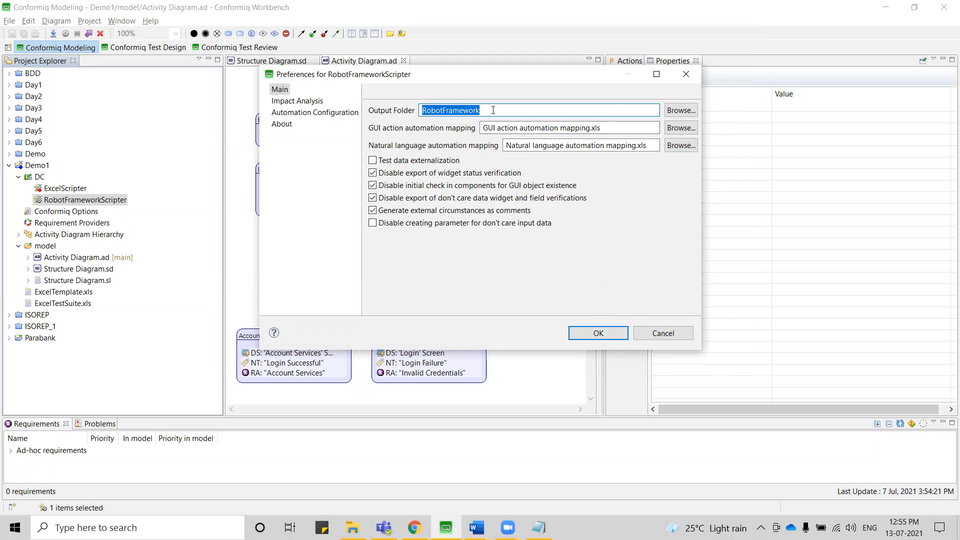
left_click(606, 338)
Export the Demo1 test cases from Conformiq Test Design using the RobotFrameworkScripter backend.
right_click(169, 50)
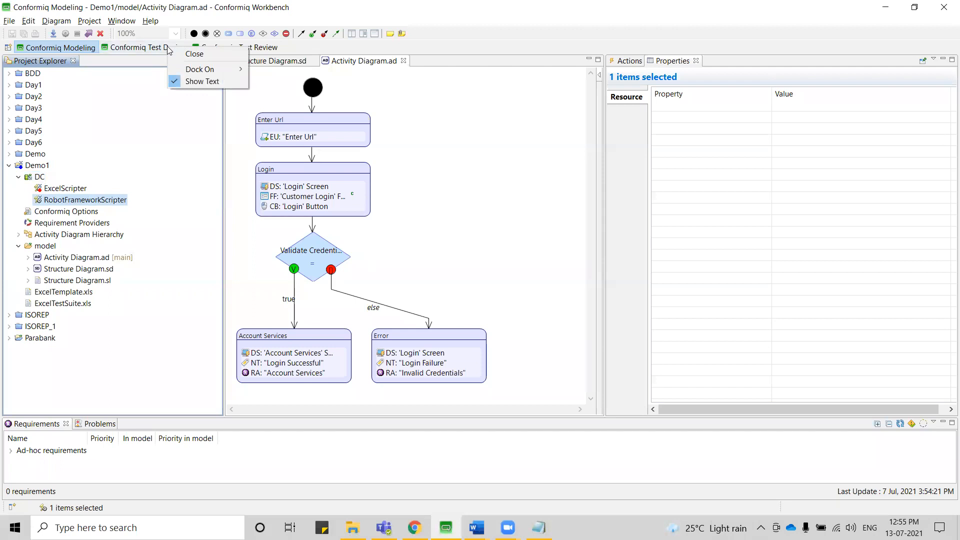
left_click(153, 49)
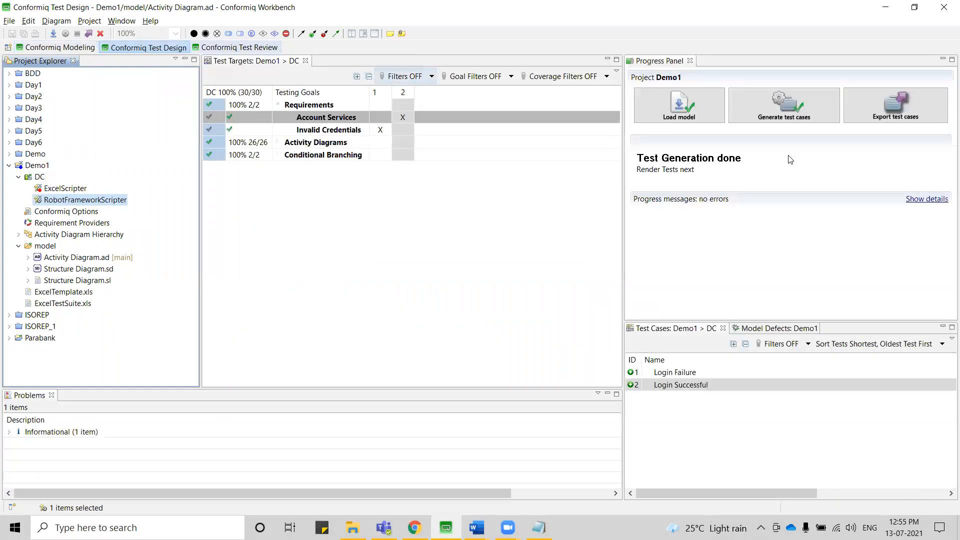
left_click(883, 106)
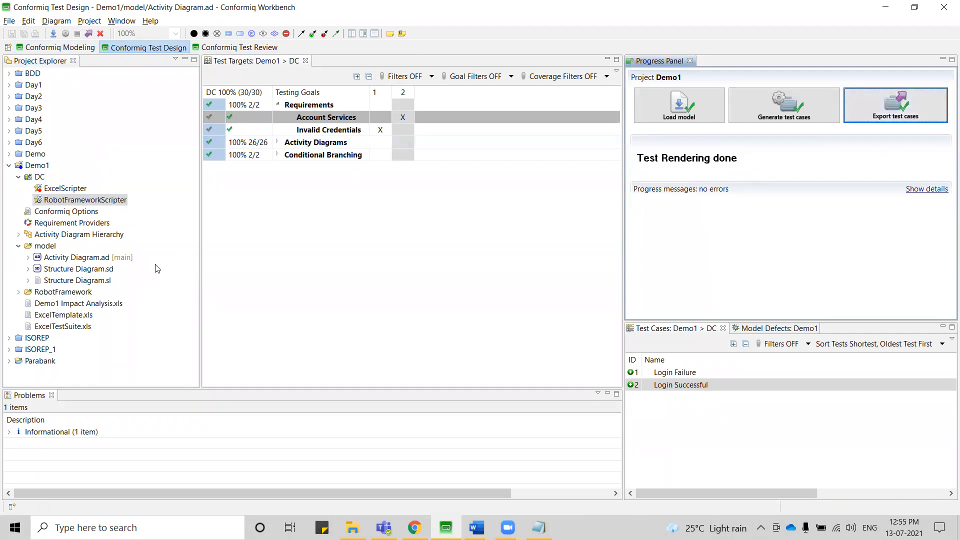
Expand the generated RobotFramework folder in Conformiq Modeling and examine the contents of Demo1 keywords.txt.
left_click(61, 47)
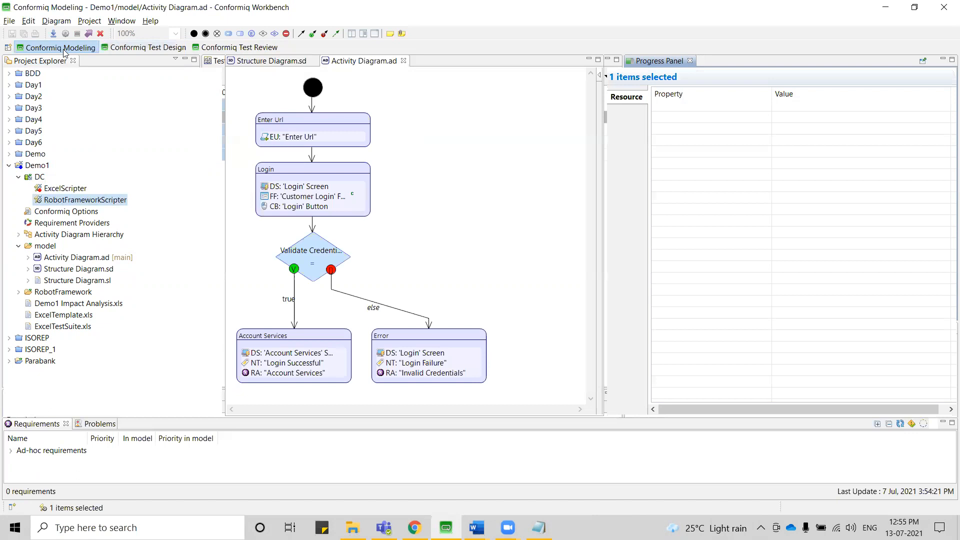
left_click(19, 292)
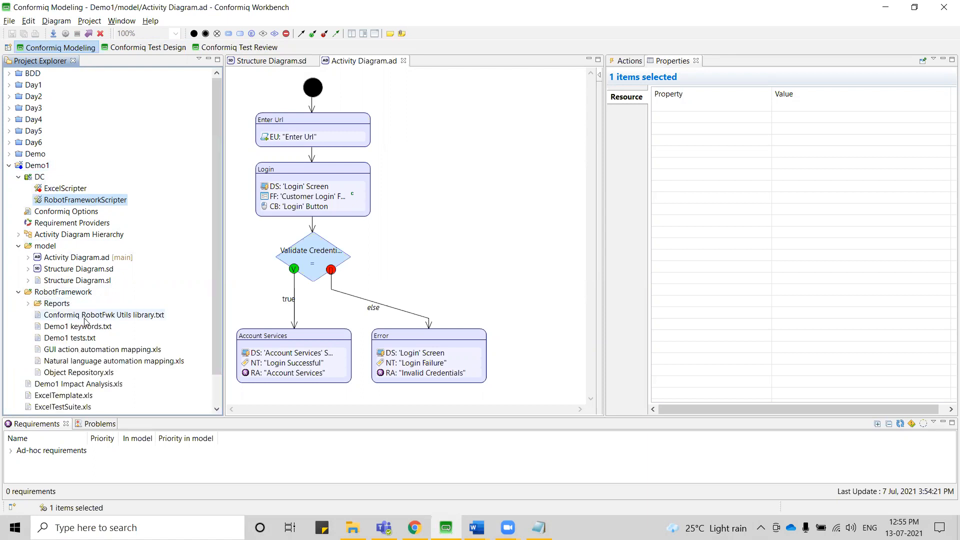
scroll(85, 322, "down", 1)
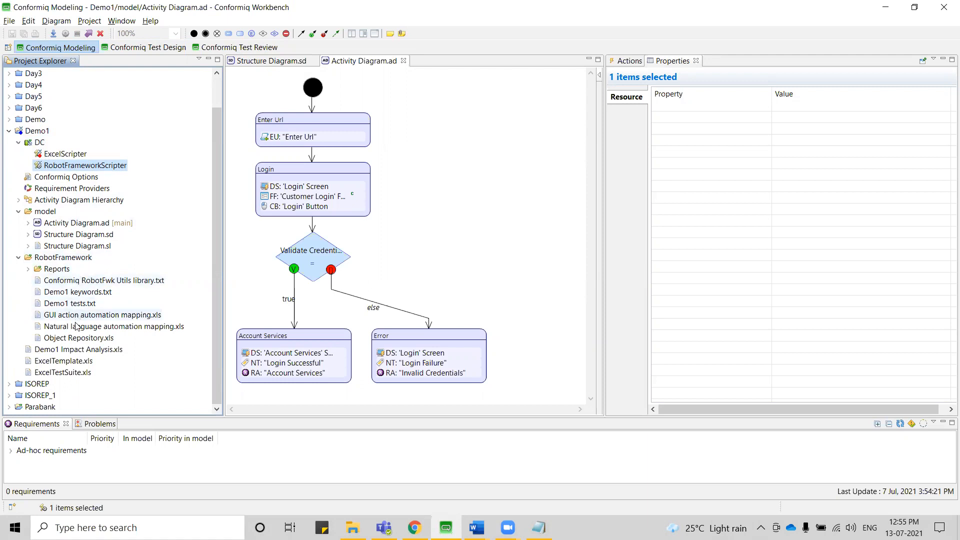
left_click(64, 295)
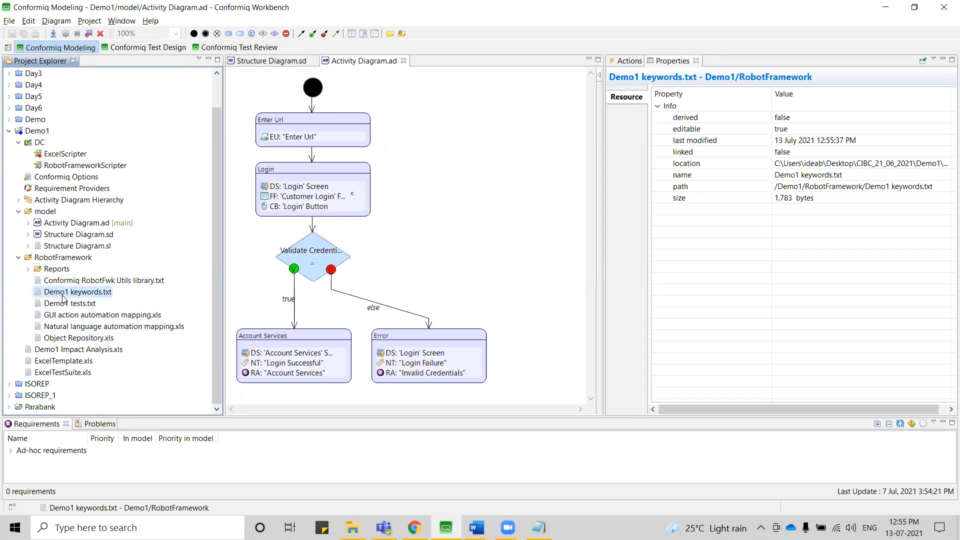
double_click(63, 296)
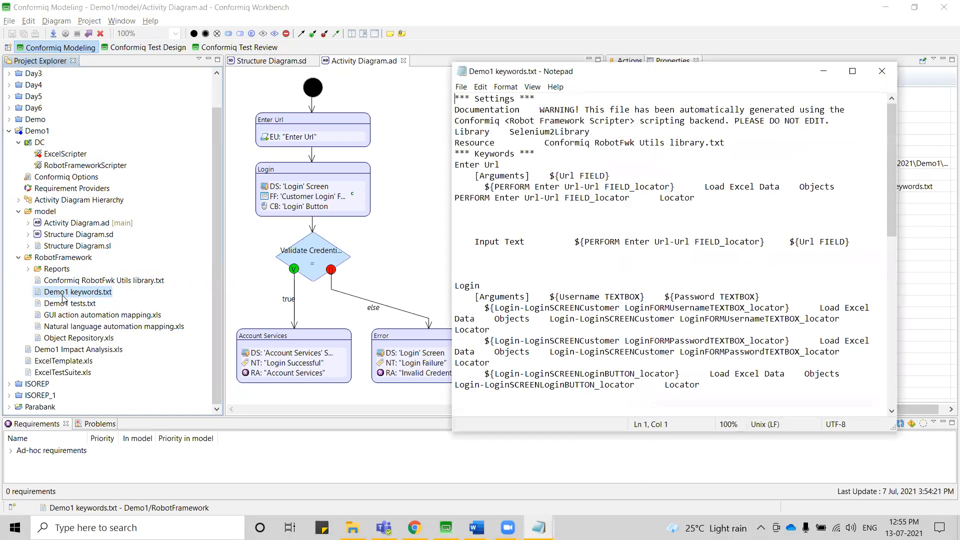
left_click(882, 70)
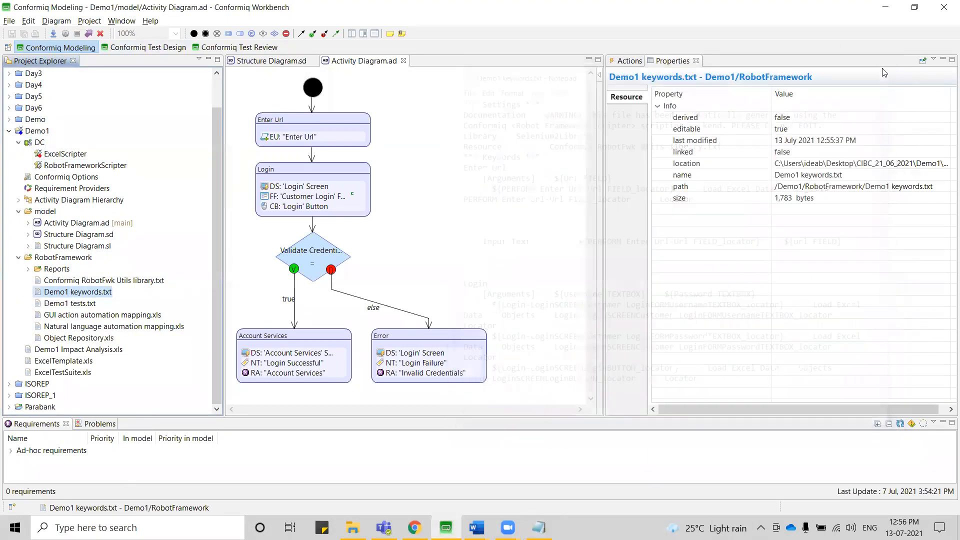
double_click(66, 295)
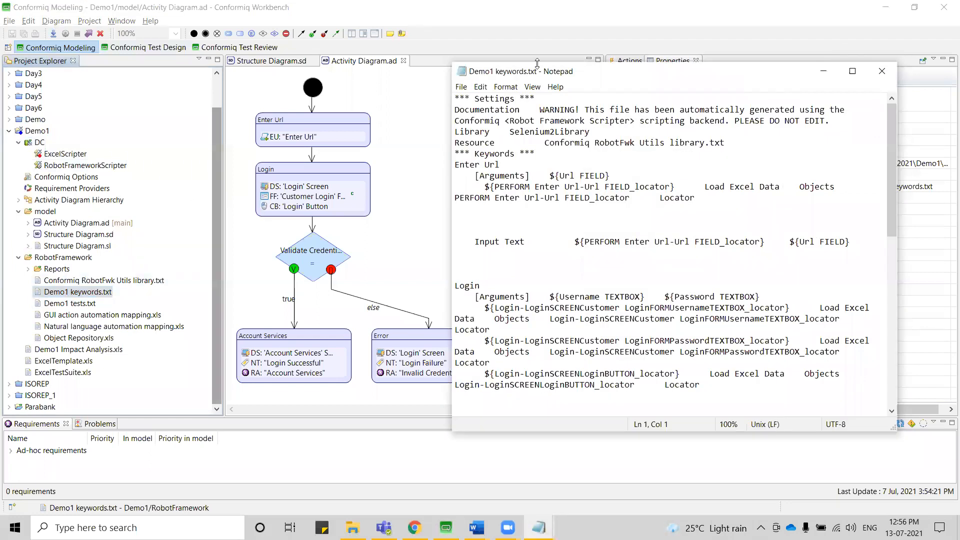
left_click(883, 73)
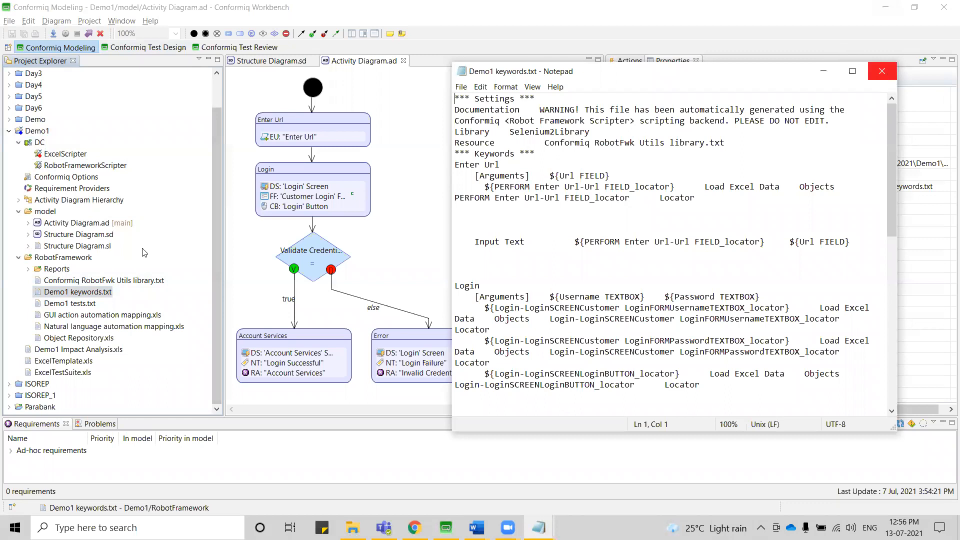
Open Demo1 keywords.txt and Demo1 tests.txt from the RobotFramework folder in the built-in Text Editor.
right_click(84, 296)
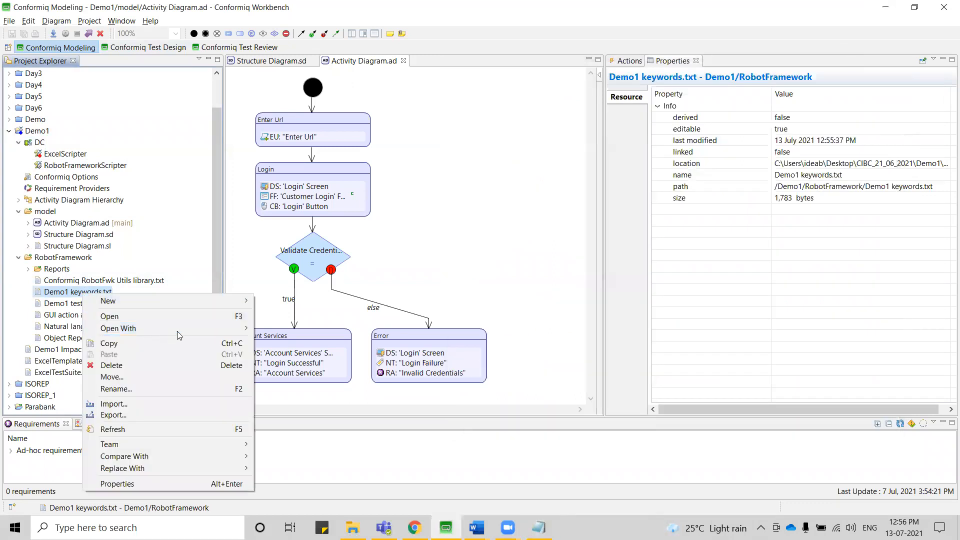
mouse_move(206, 326)
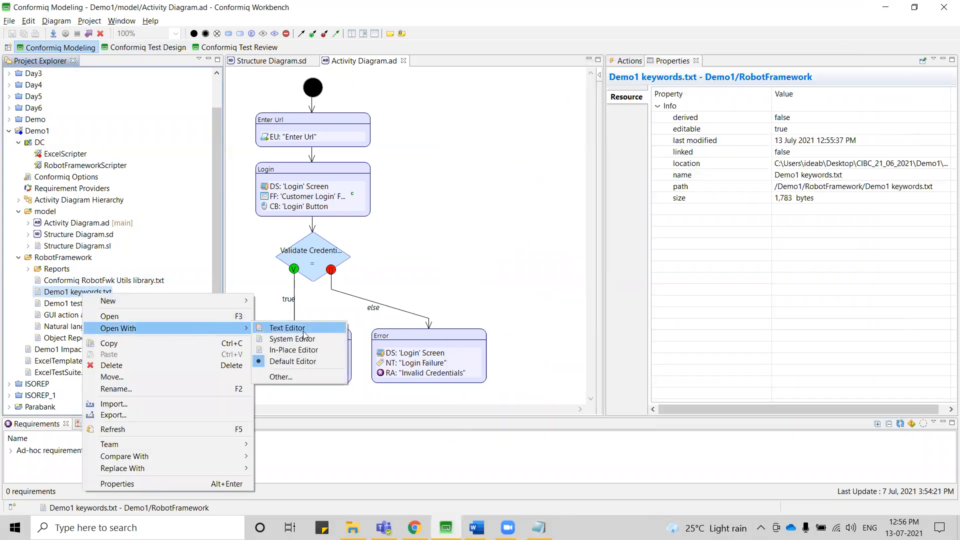
left_click(303, 333)
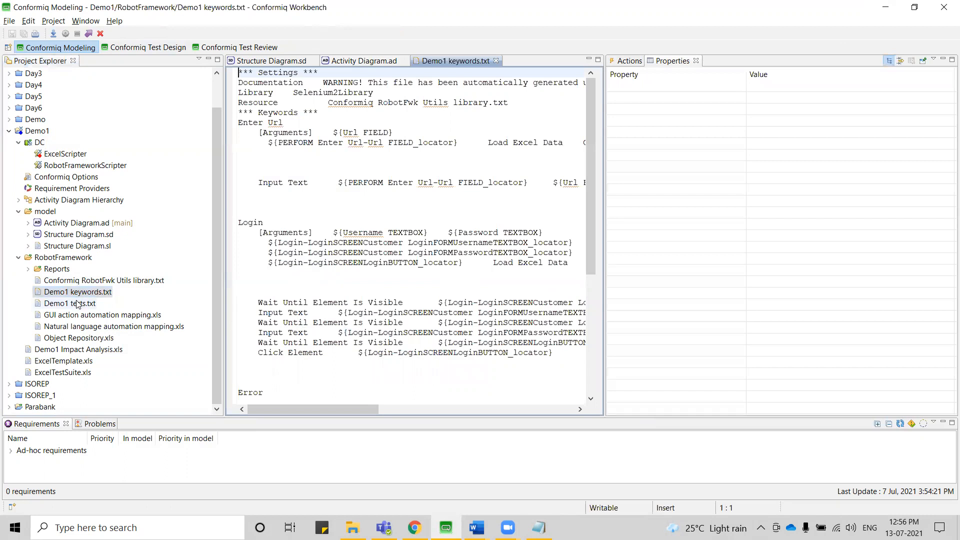
right_click(78, 303)
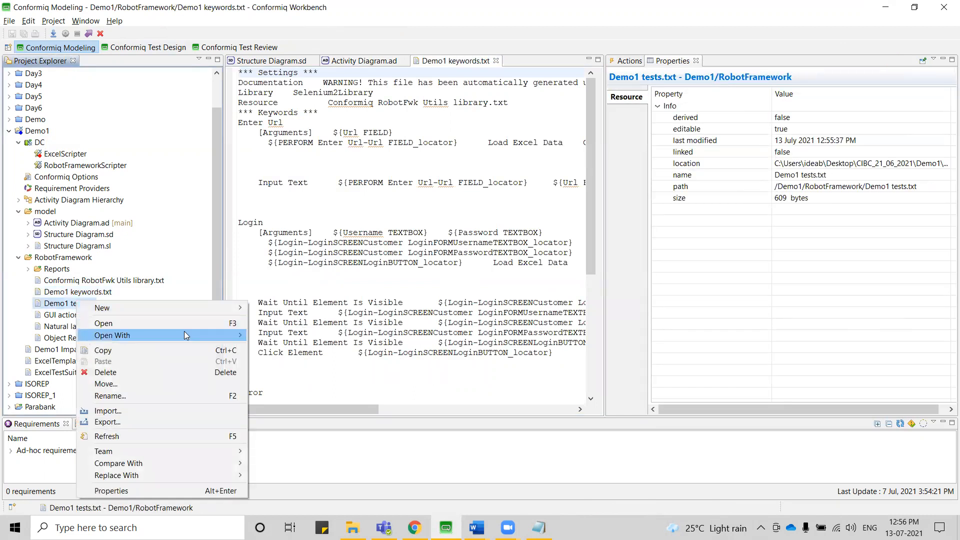
mouse_move(184, 334)
left_click(297, 334)
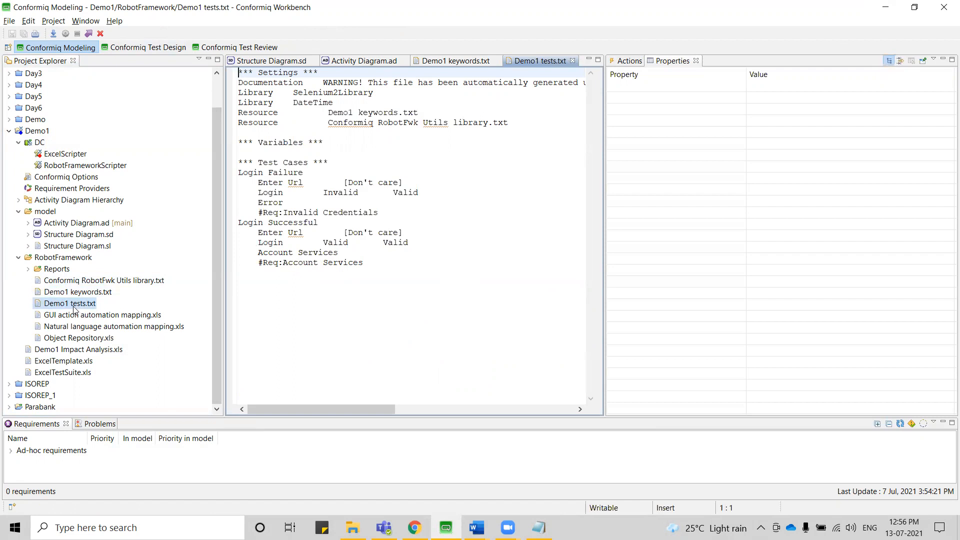
Examine the Login Failure and Login Successful test cases in Demo1 tests.txt, including their steps and arguments.
left_click_drag(376, 265, 238, 170)
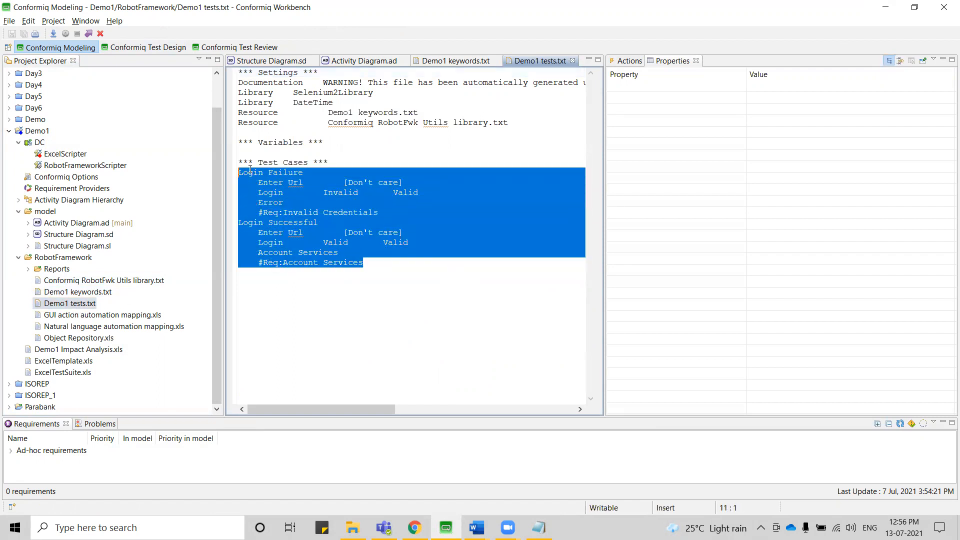
left_click_drag(303, 173, 240, 175)
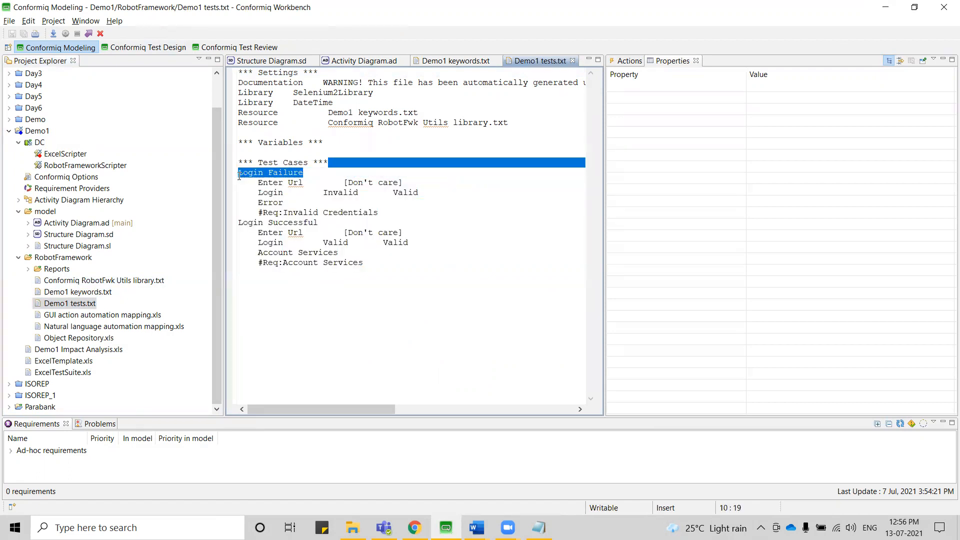
left_click_drag(258, 182, 419, 192)
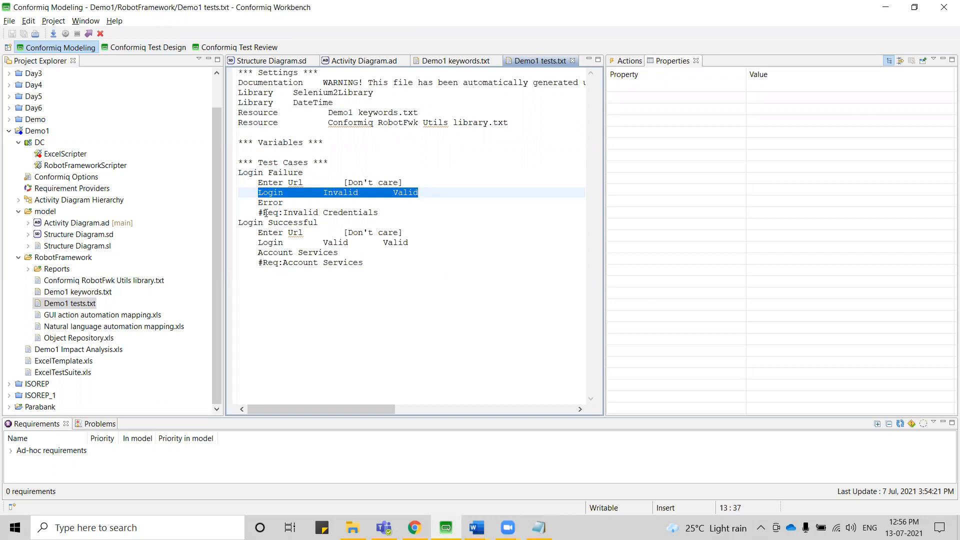
left_click_drag(258, 200, 289, 200)
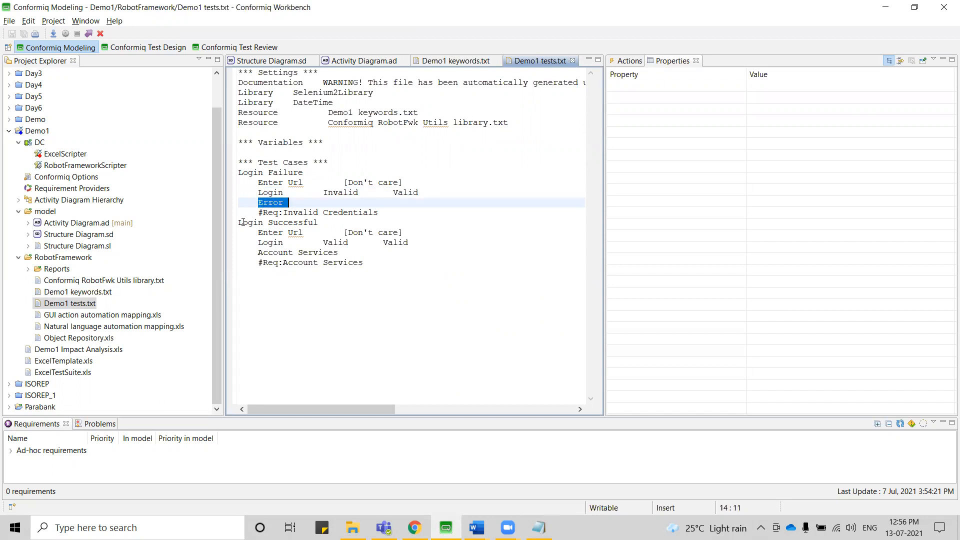
left_click_drag(374, 265, 258, 235)
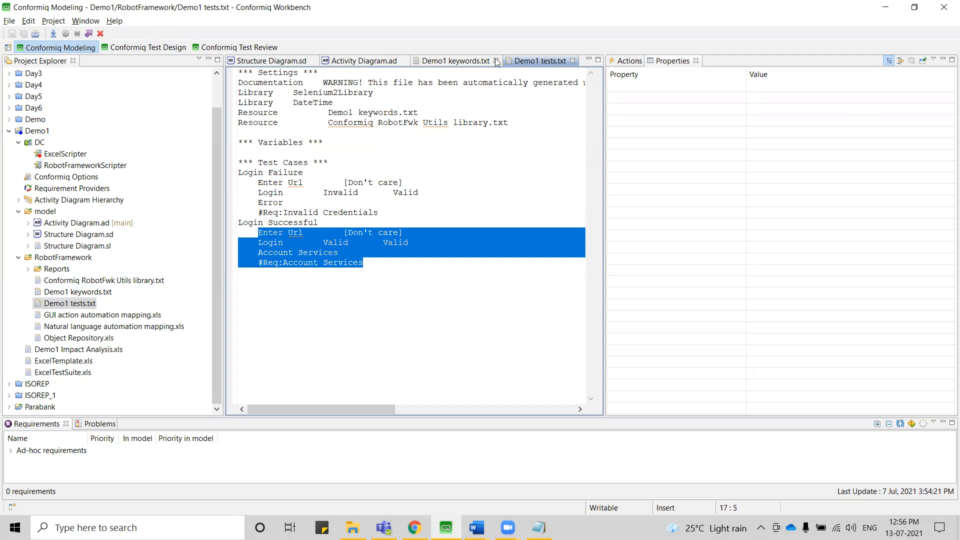
Examine the Enter Url and Login keywords in Demo1 keywords.txt, including the Username and Password textbox locators.
left_click(454, 61)
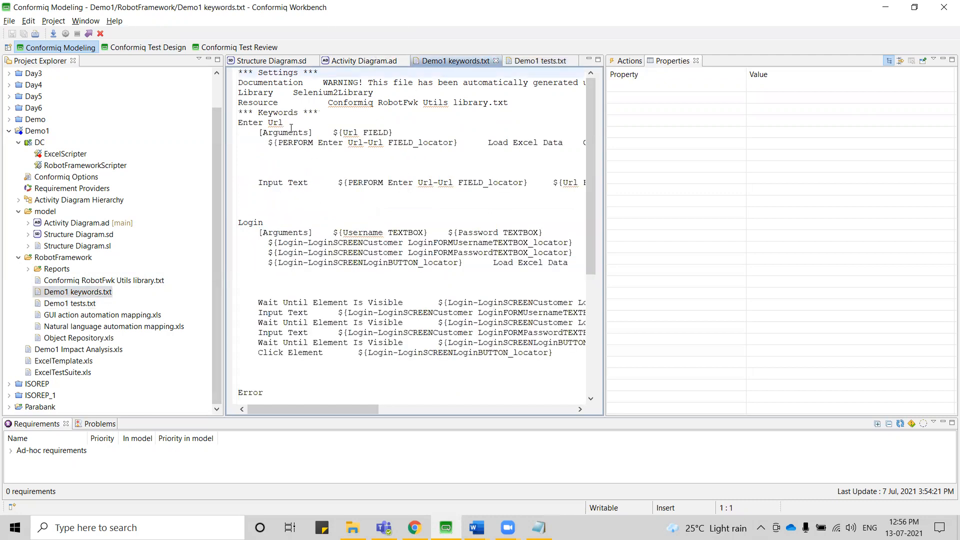
left_click_drag(291, 128, 231, 130)
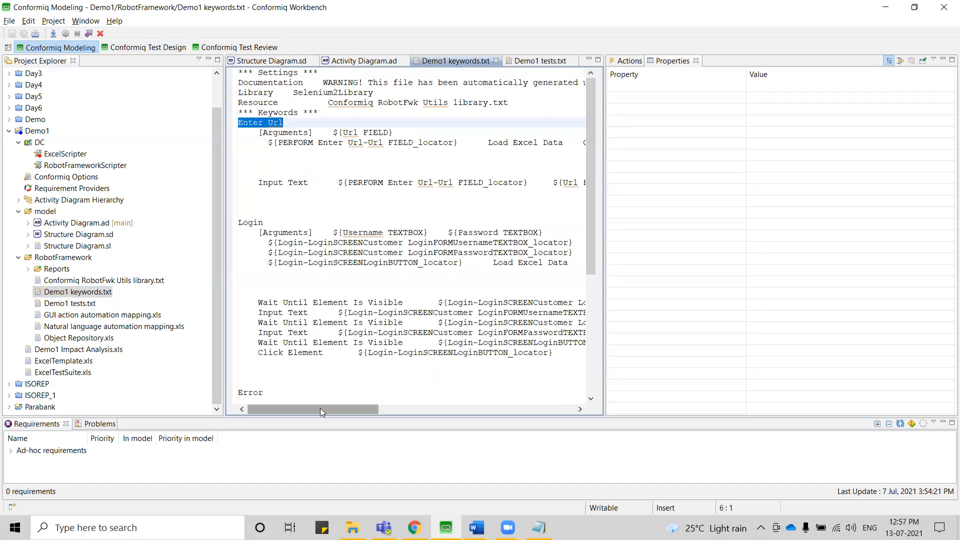
mouse_move(317, 409)
left_mouse_down()
mouse_move(335, 409)
mouse_move(314, 405)
left_mouse_up()
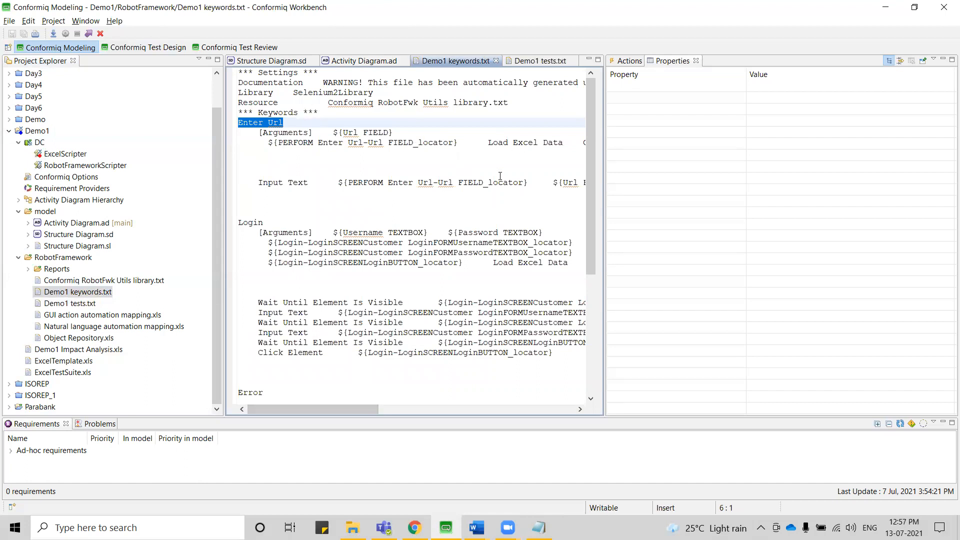
left_click_drag(328, 411, 328, 377)
left_click_drag(265, 222, 237, 223)
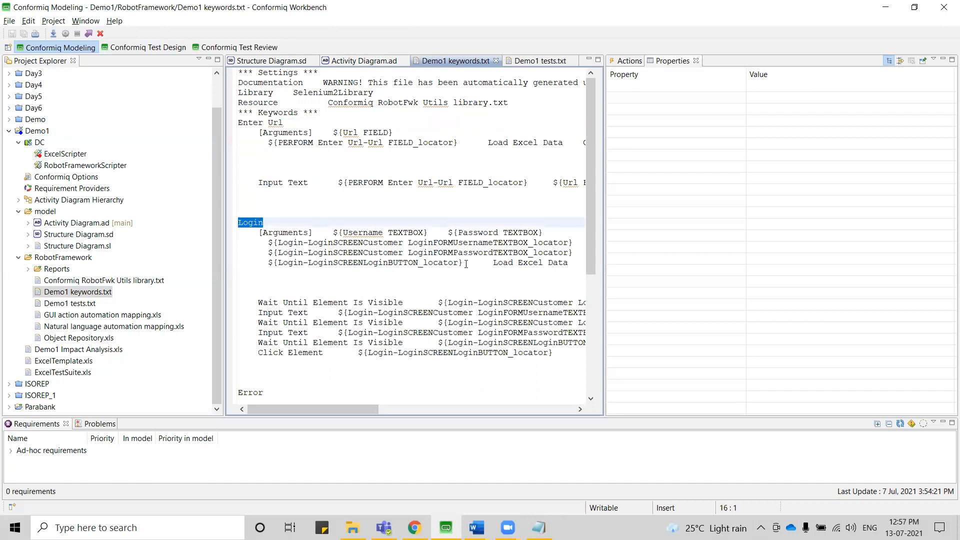
left_click_drag(307, 410, 506, 403)
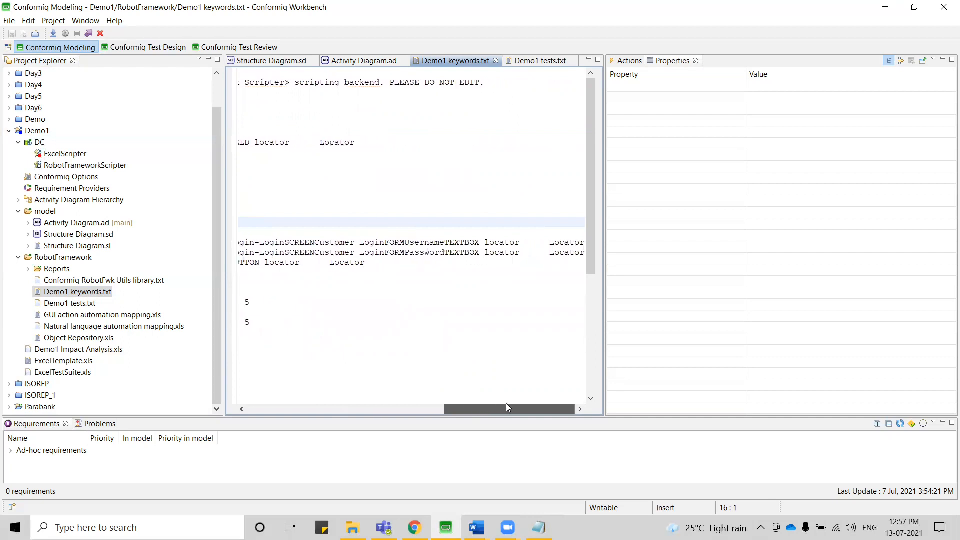
double_click(401, 242)
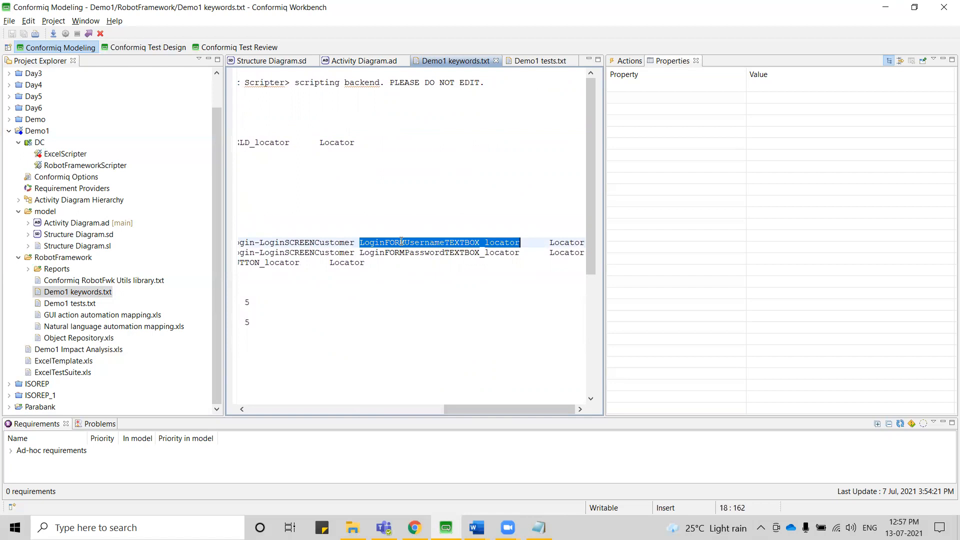
double_click(429, 252)
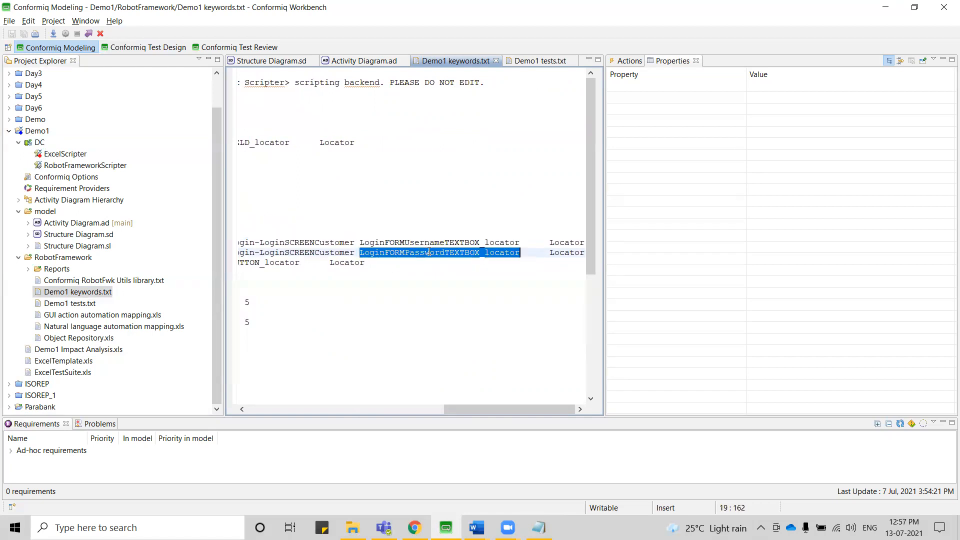
left_click_drag(497, 407, 278, 399)
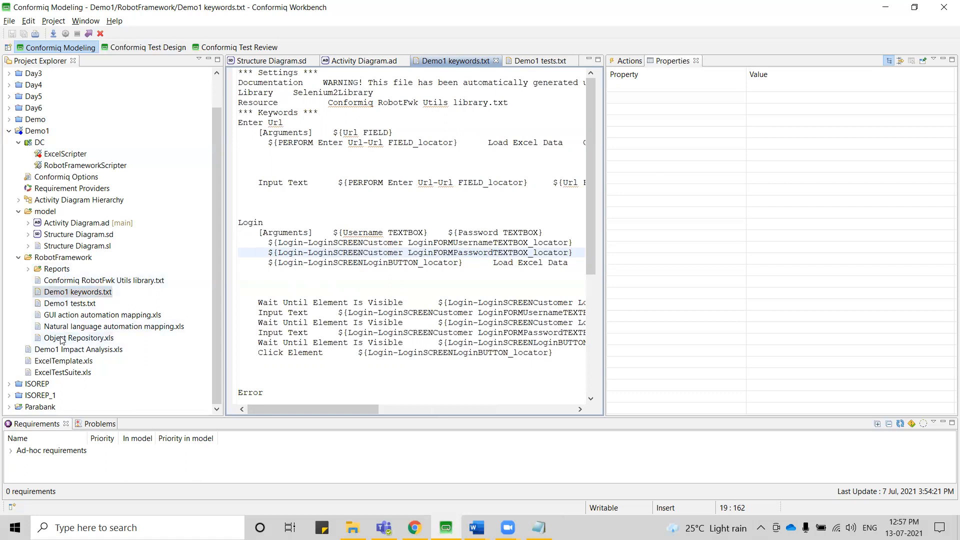
Open Demo1's Object Repository.xls in Excel and examine the object names, Screen/Component, LocatorType and Locator columns.
double_click(88, 340)
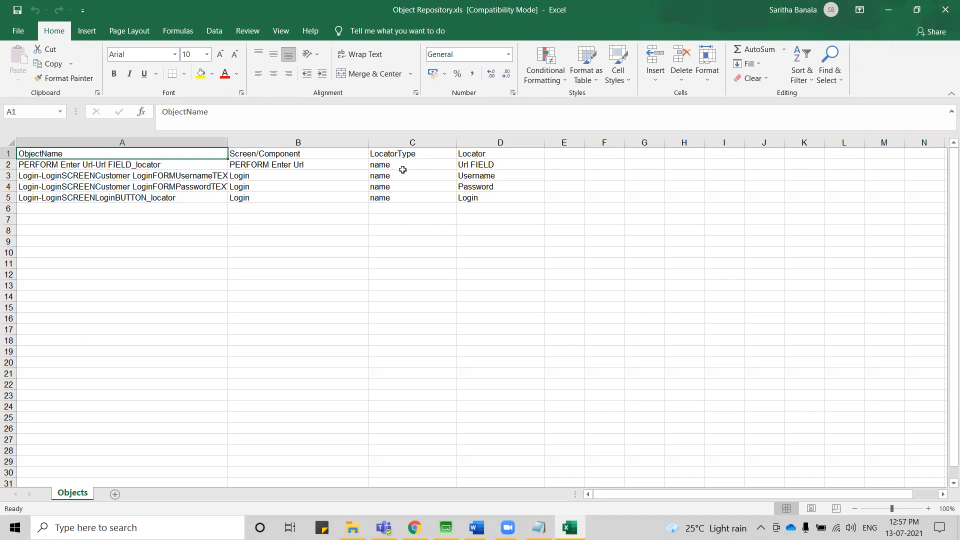
left_click(162, 164)
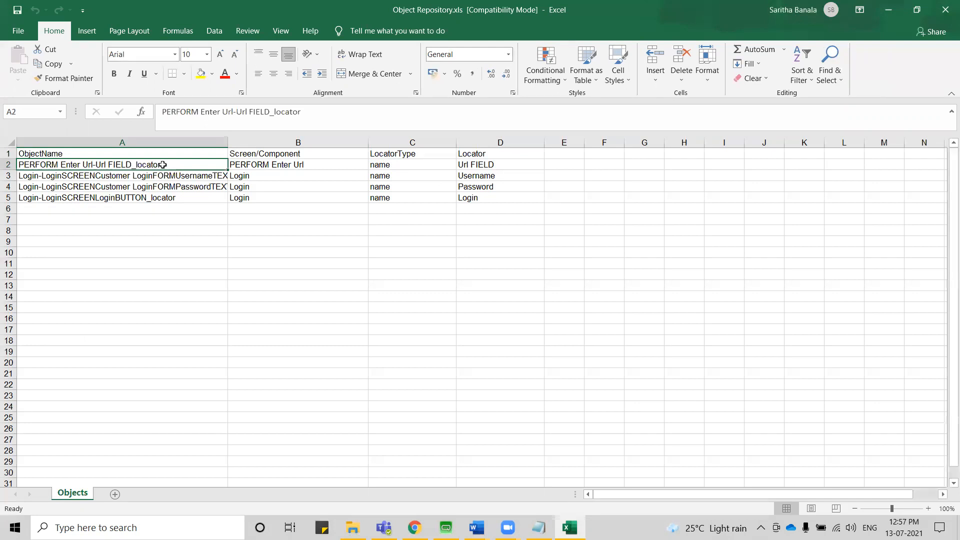
left_click(194, 176)
left_click(195, 187)
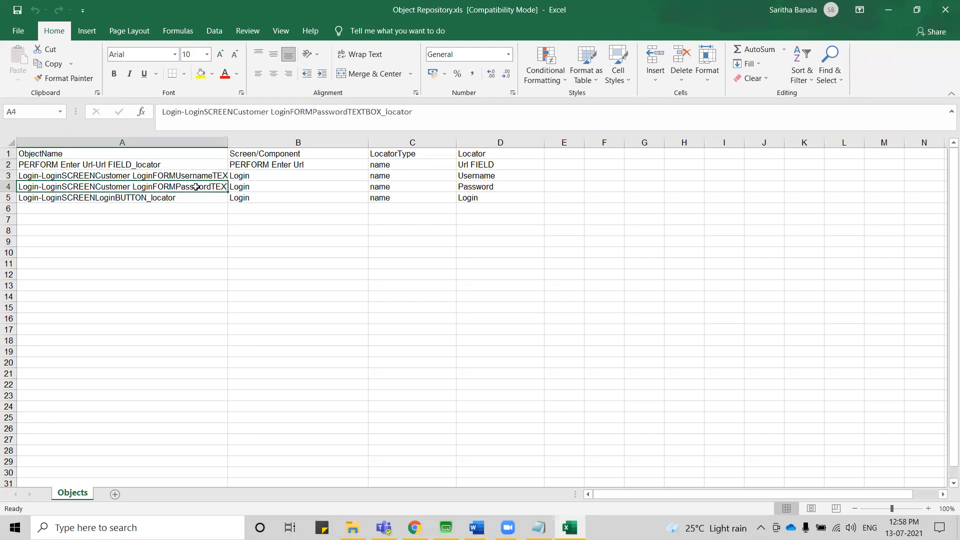
left_click(191, 198)
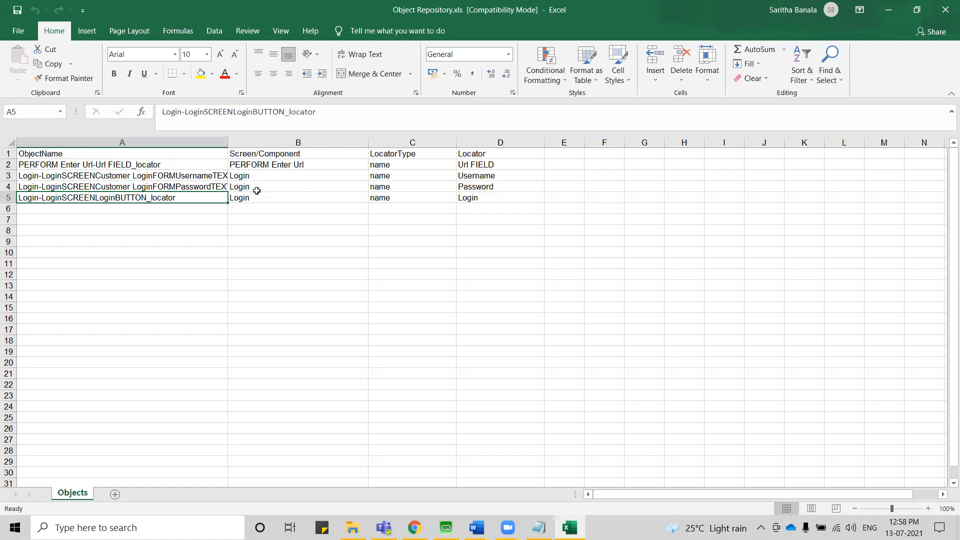
left_click(290, 144)
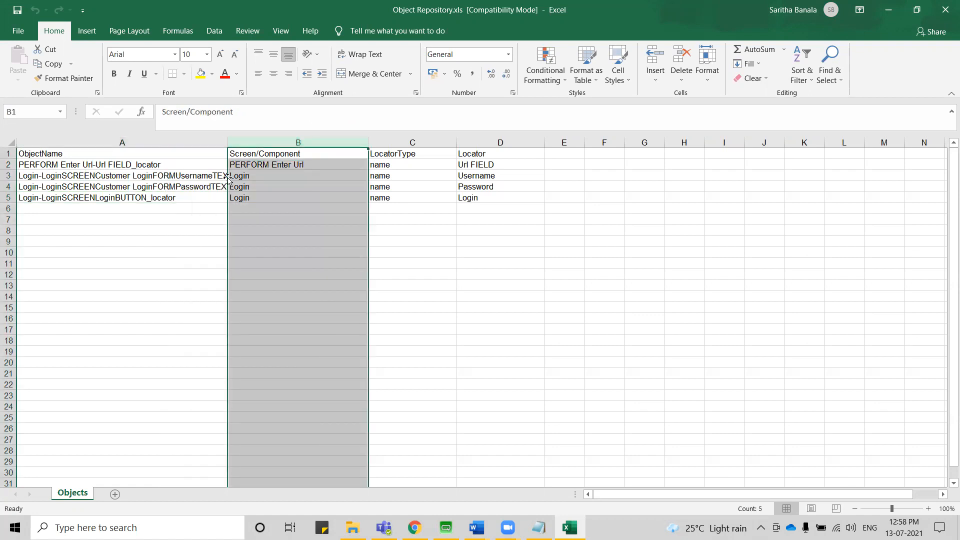
left_click(270, 191)
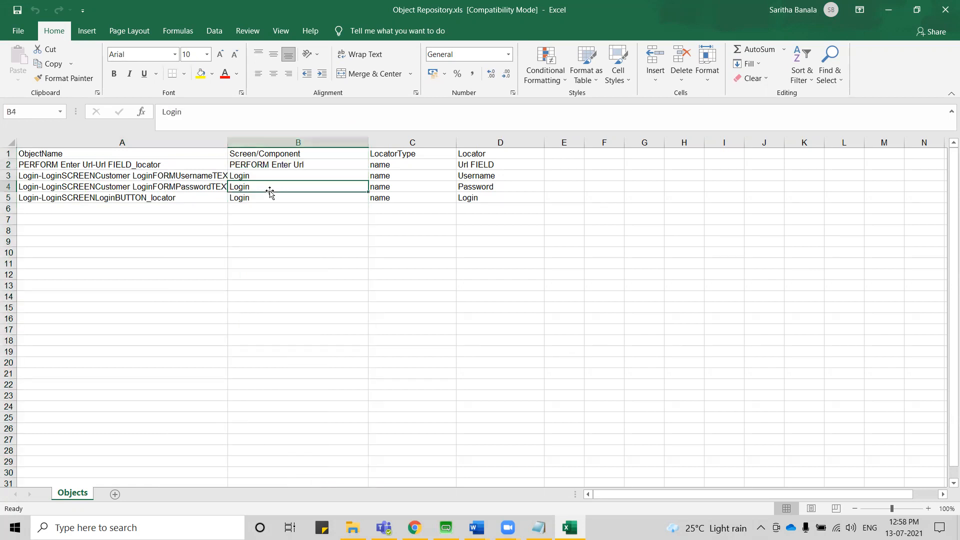
left_click(405, 144)
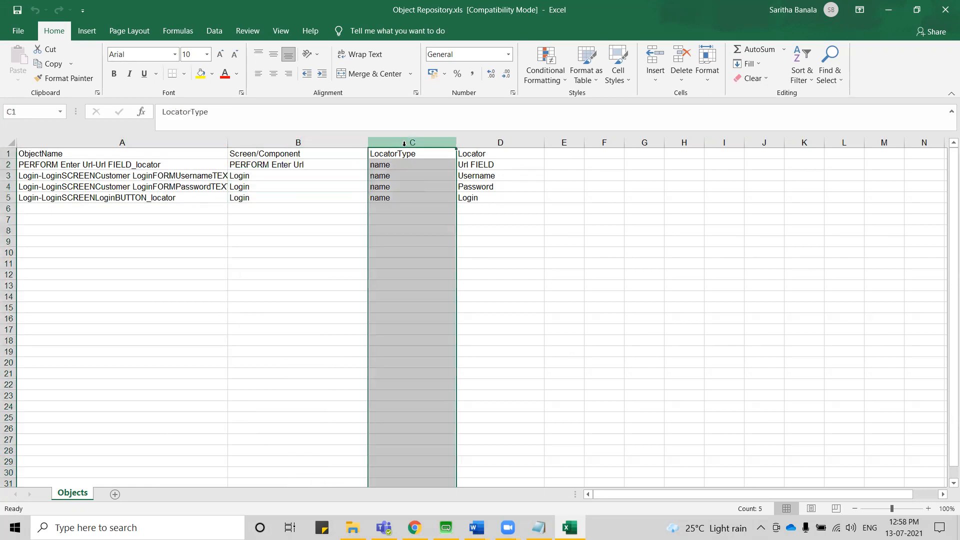
left_click(488, 145)
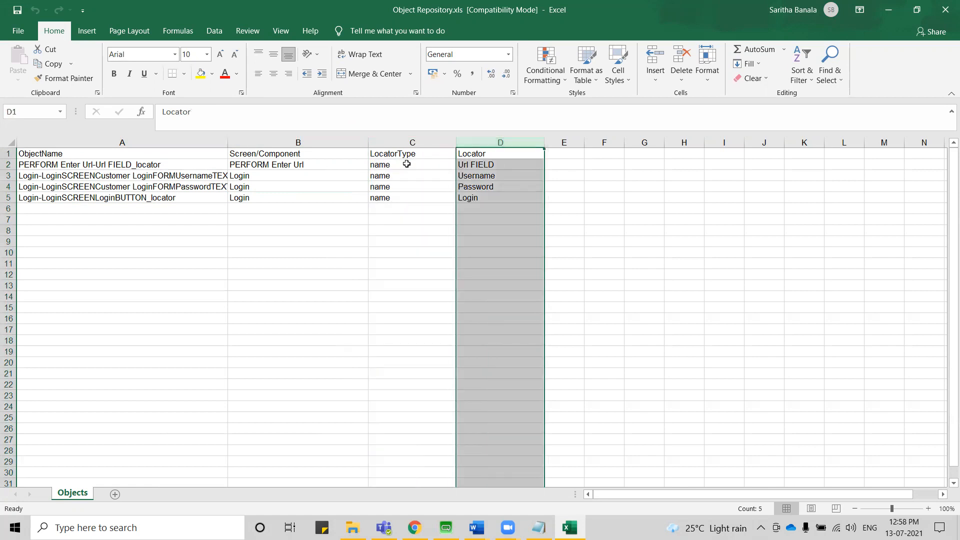
Try xpath as the LocatorType of the Username textbox object in C3, and close Object Repository.xls without saving.
left_click(389, 176)
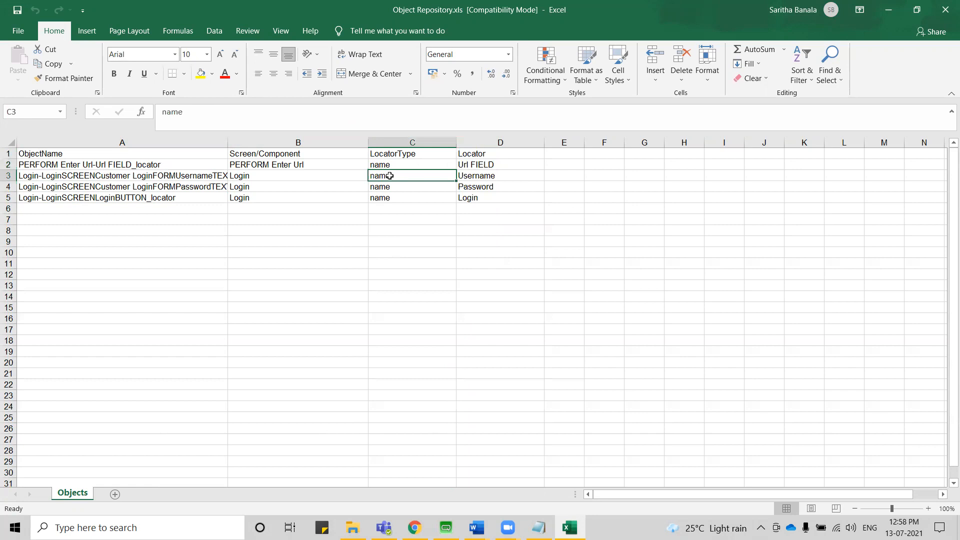
type("xpath")
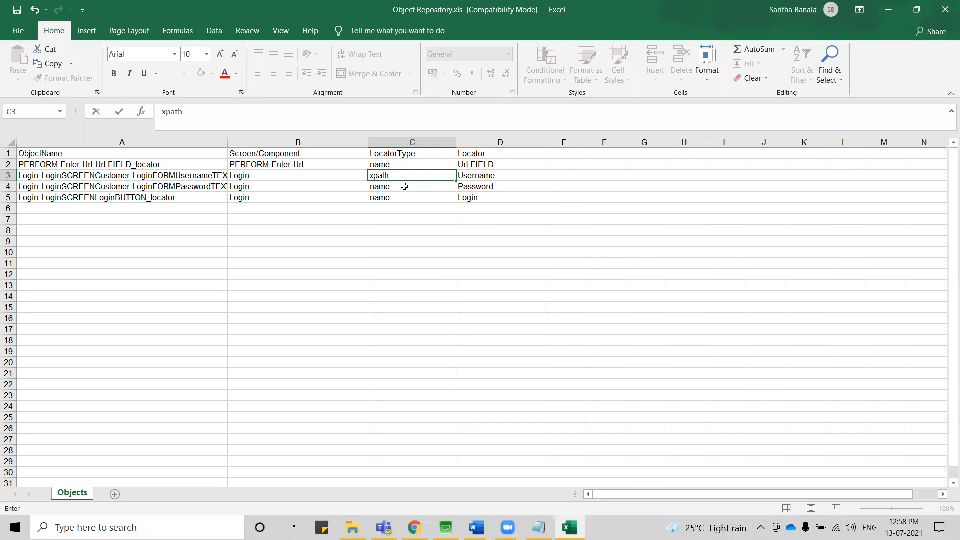
left_click(493, 176)
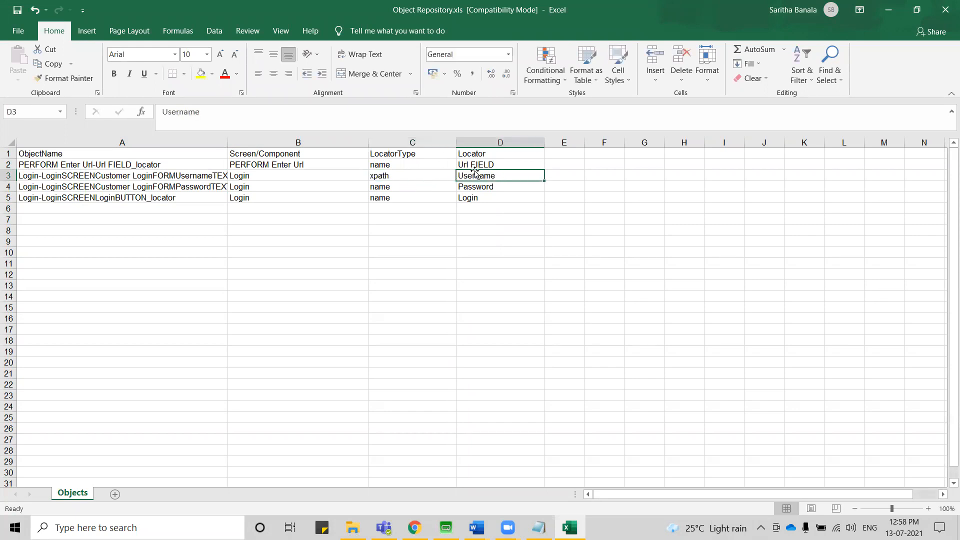
left_click(488, 142)
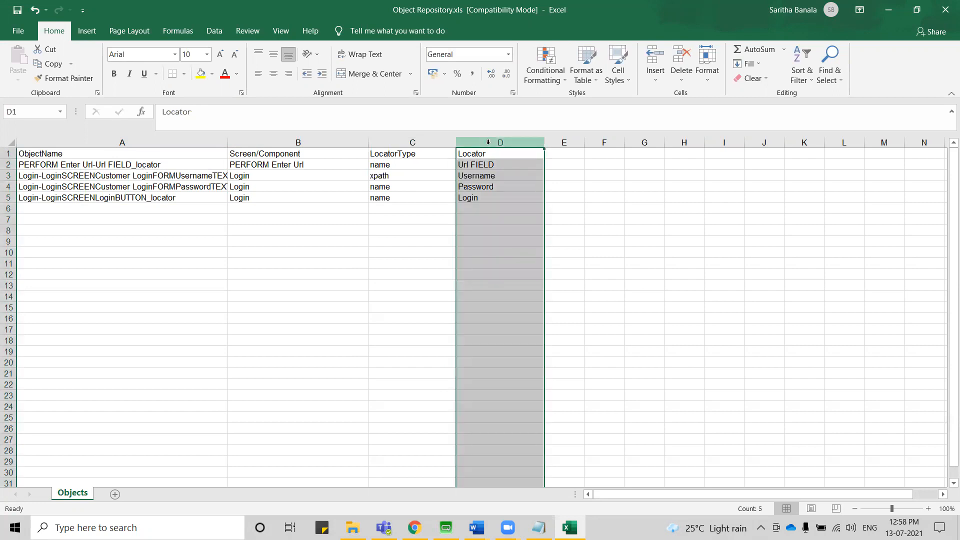
left_click(946, 12)
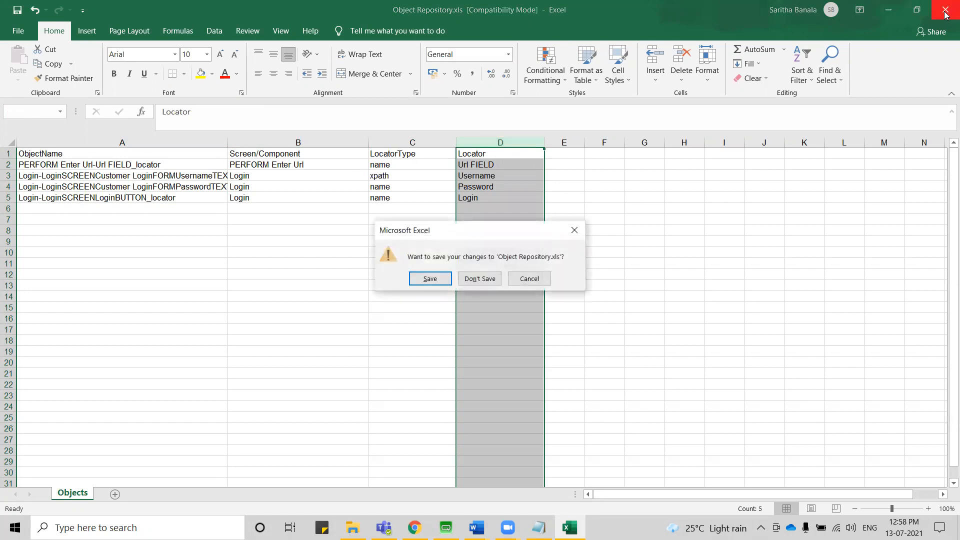
left_click(481, 279)
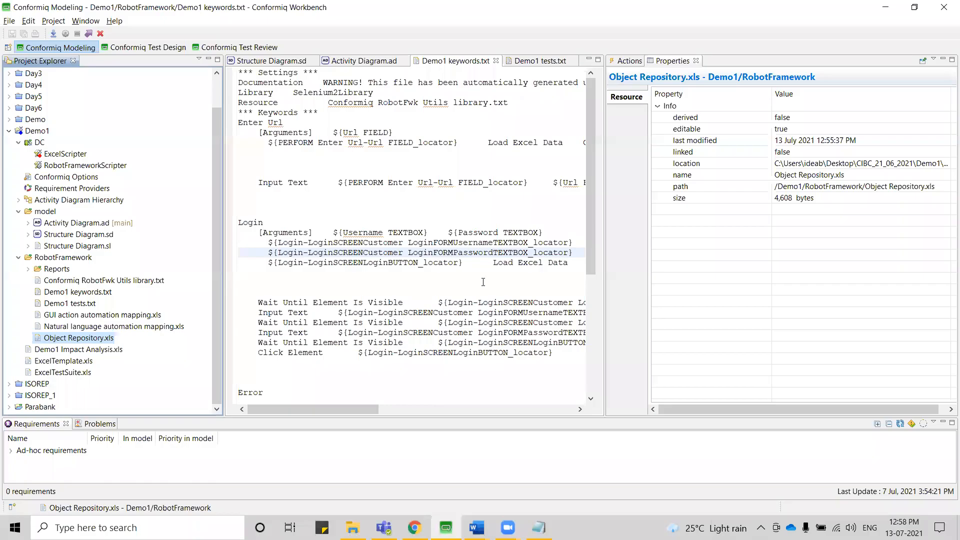
Collapse the Demo1 project, expand Parabank's RobotFramework1 folder and open its Object Repository.xls.
left_click(8, 132)
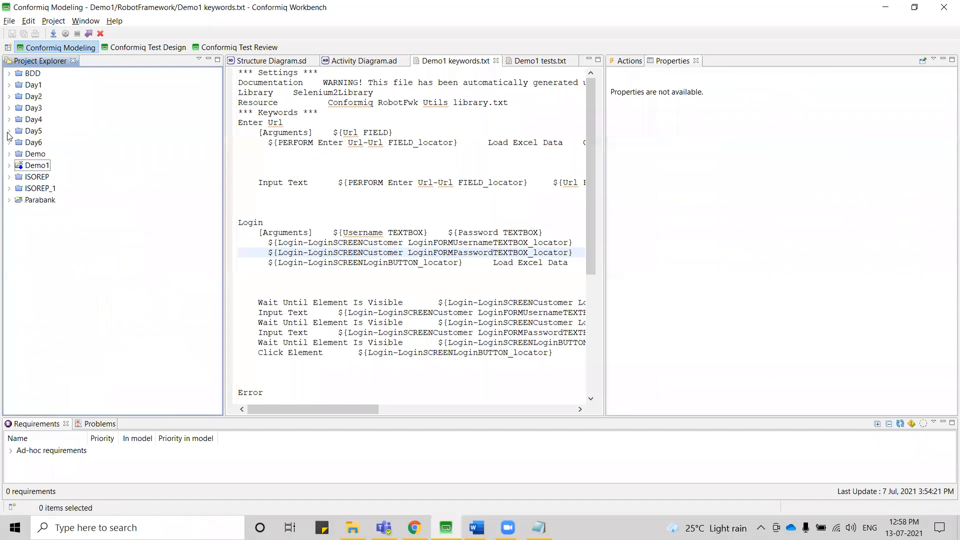
left_click(8, 200)
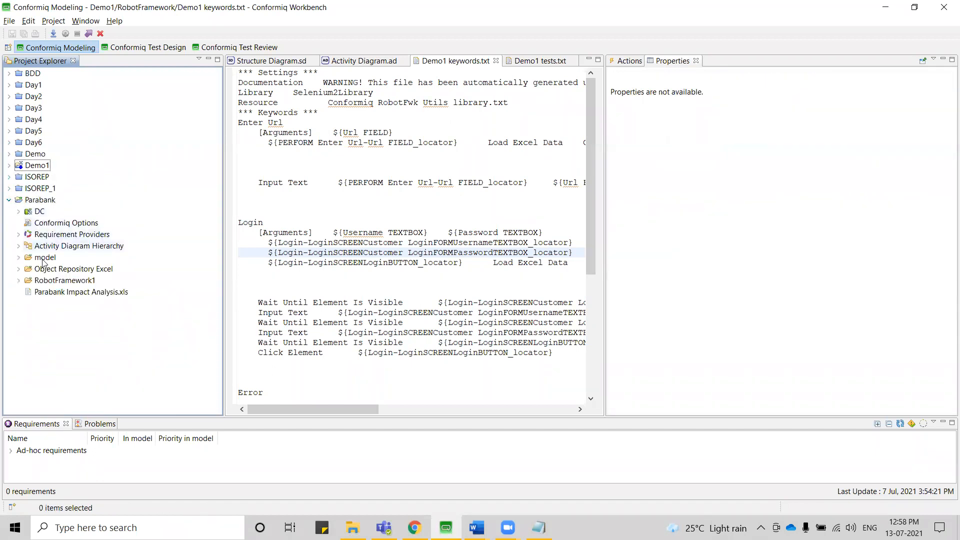
left_click(19, 281)
left_click(71, 340)
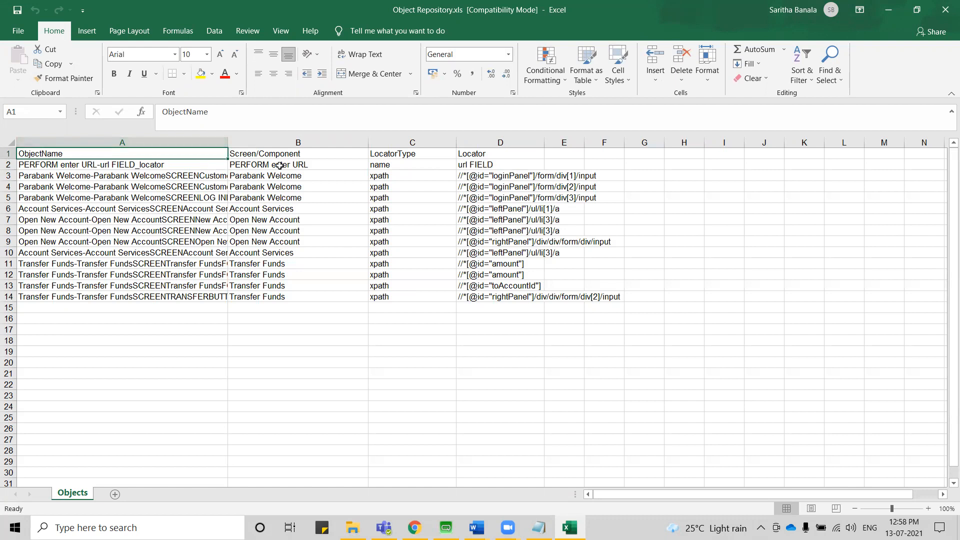
Examine the Screen/Component, LocatorType and Locator columns of Parabank's Object Repository.xls, and close the workbook without saving.
left_click(305, 144)
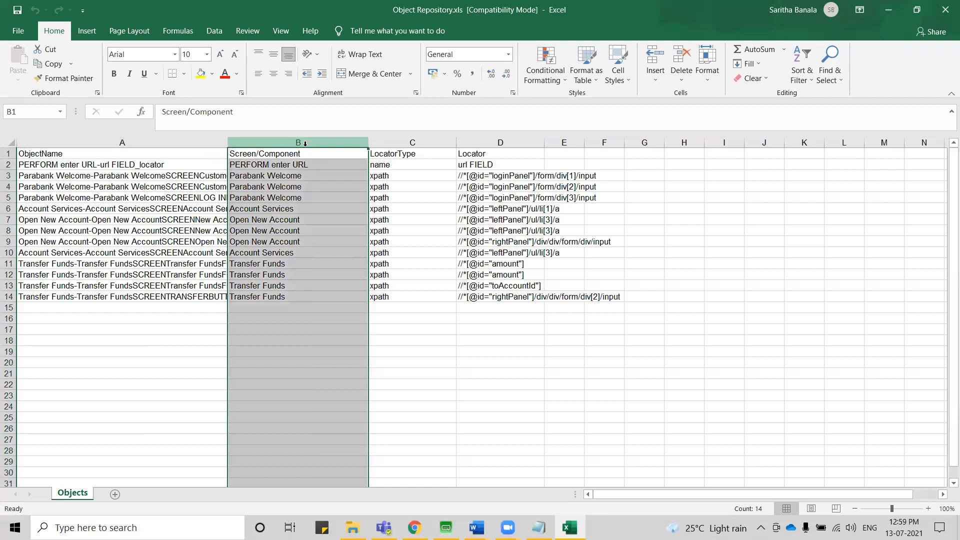
left_click(414, 144)
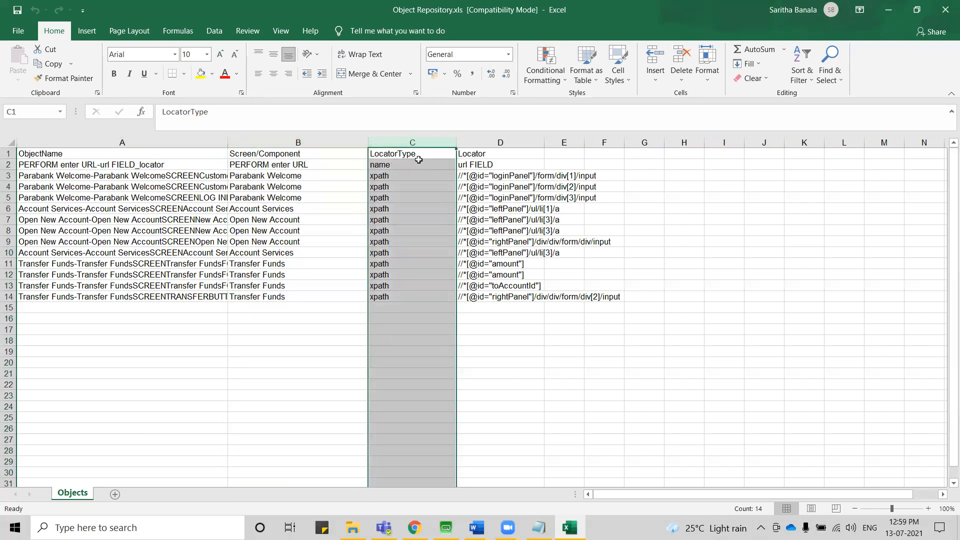
left_click(487, 143)
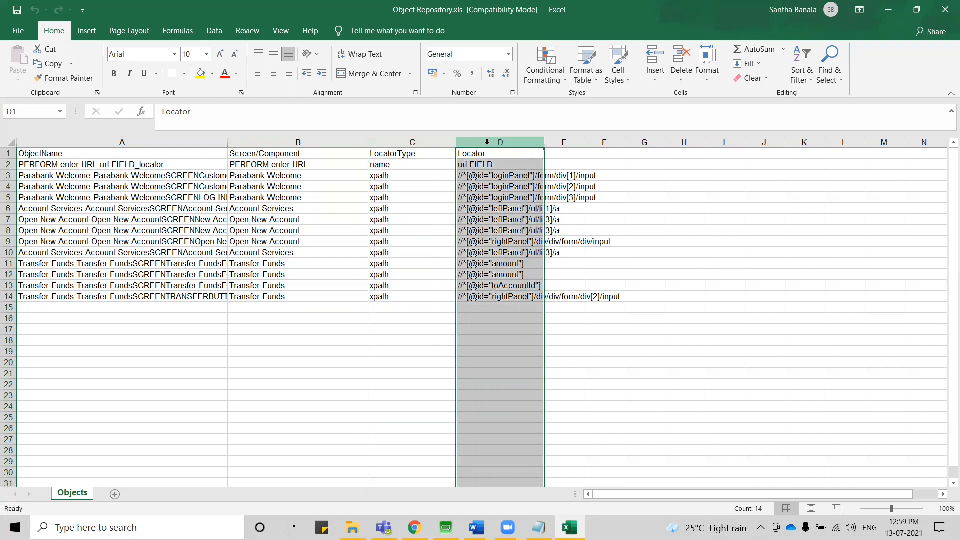
double_click(544, 145)
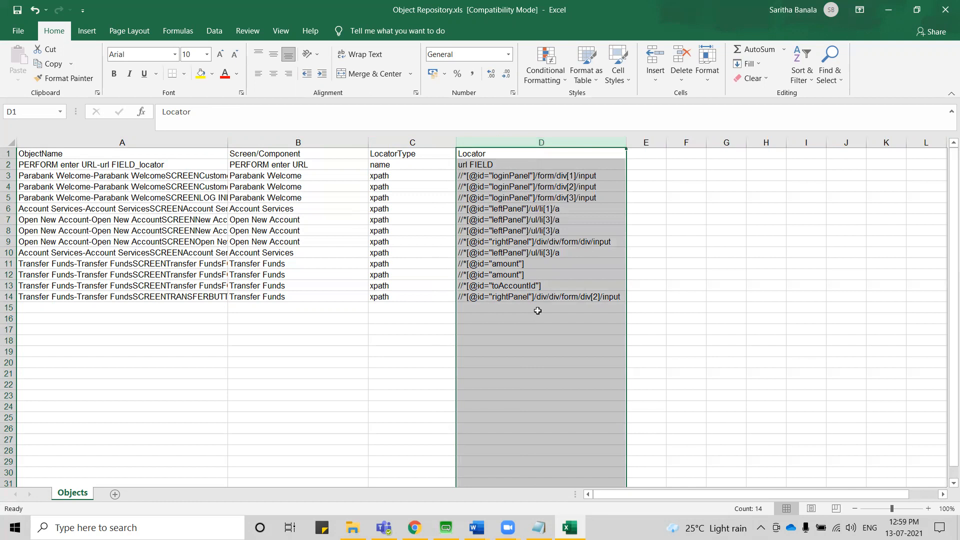
left_click(945, 11)
left_click(480, 278)
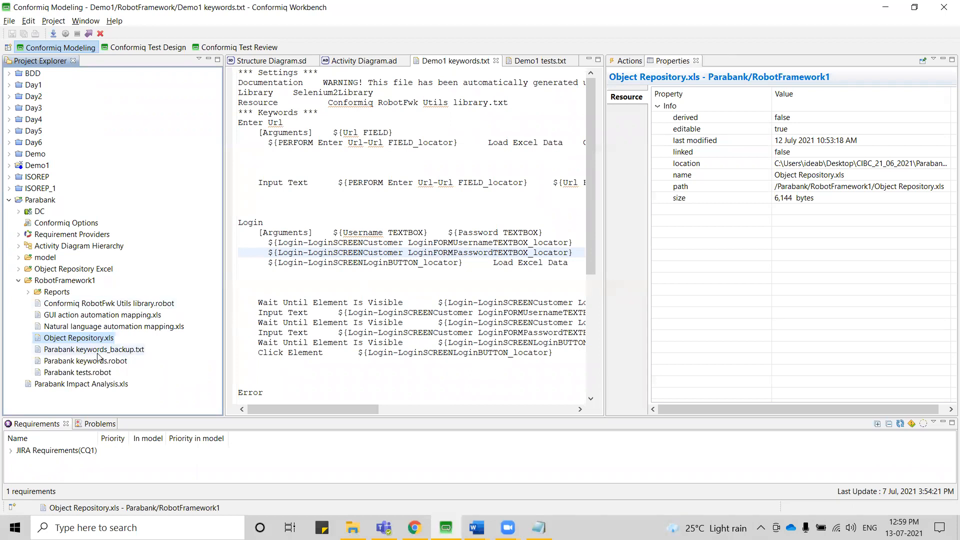
Collapse Parabank's RobotFramework1 folder, and launch RIDE from the desktop.
left_click(19, 281)
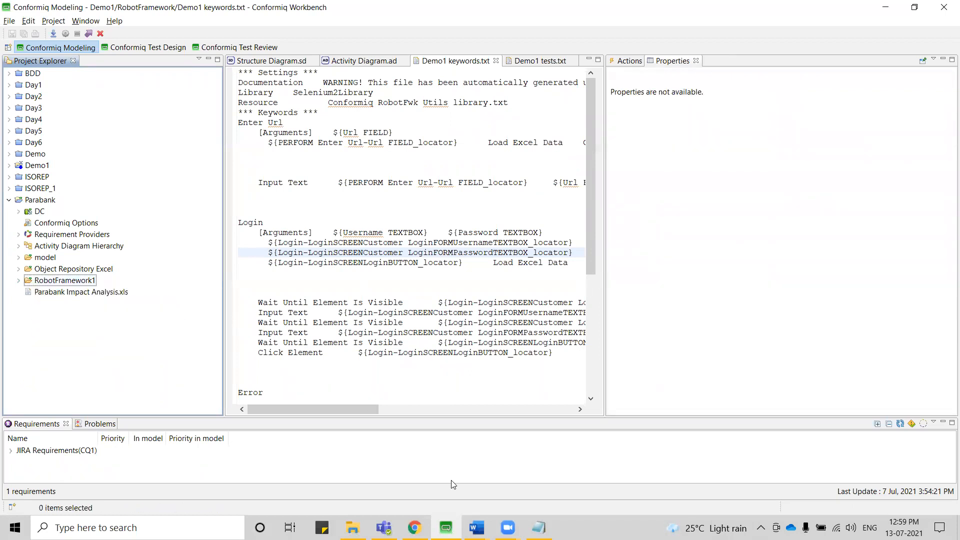
left_click(886, 7)
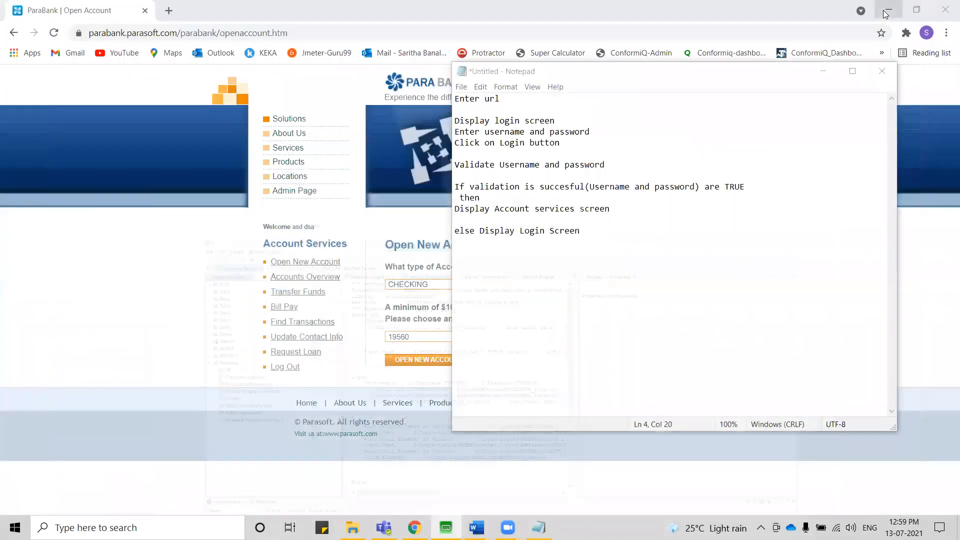
left_click(824, 73)
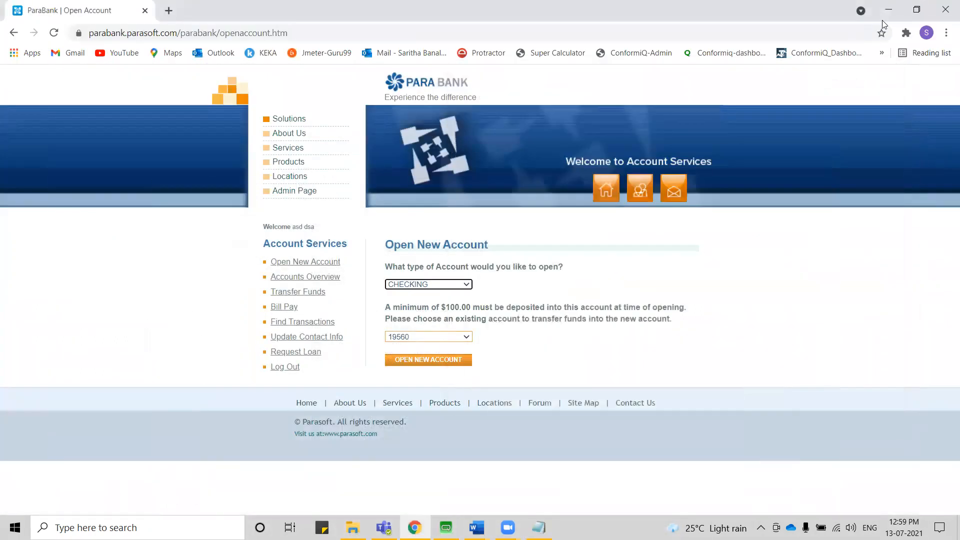
left_click(893, 12)
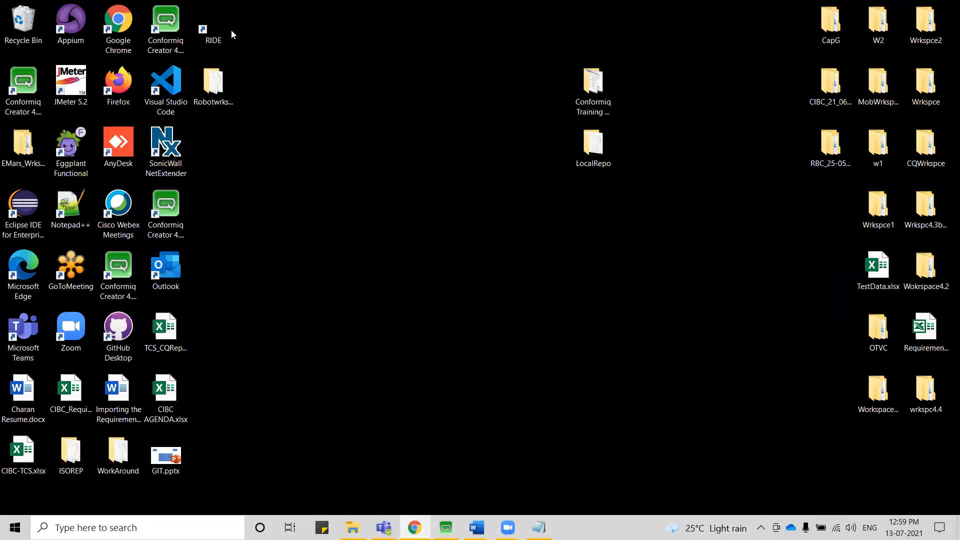
double_click(213, 36)
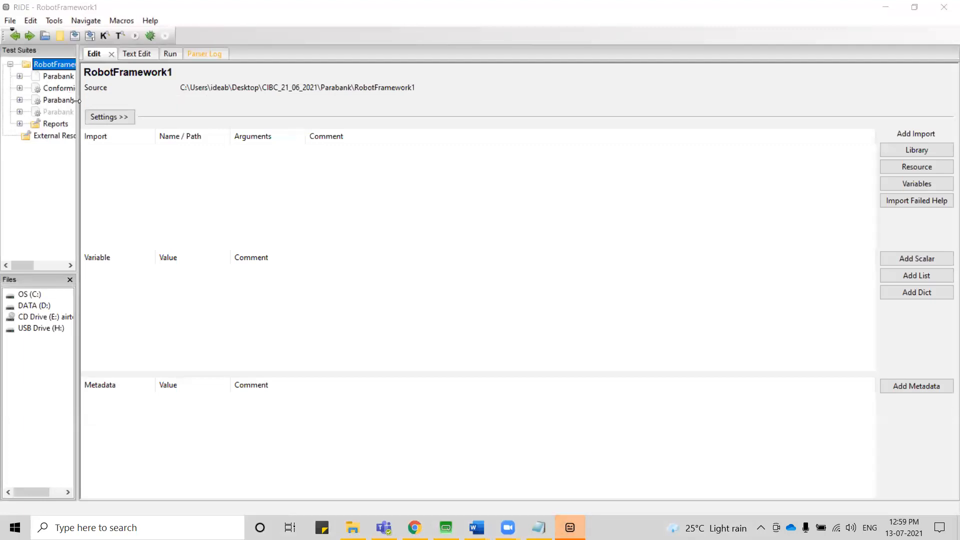
Widen the Test Suites tree and open the RobotFramework1 directory from the Parabank folder as the test suite.
left_click_drag(76, 101, 153, 100)
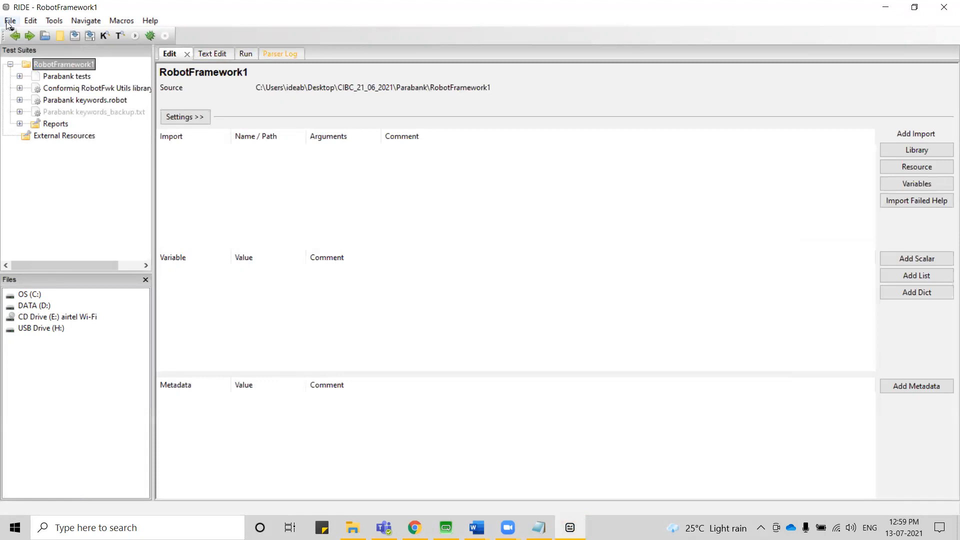
left_click(9, 22)
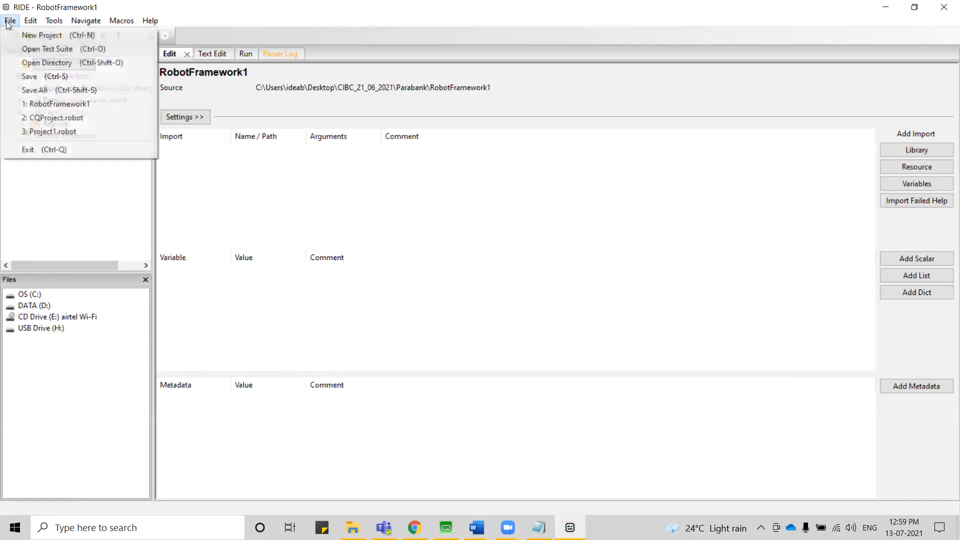
left_click(31, 62)
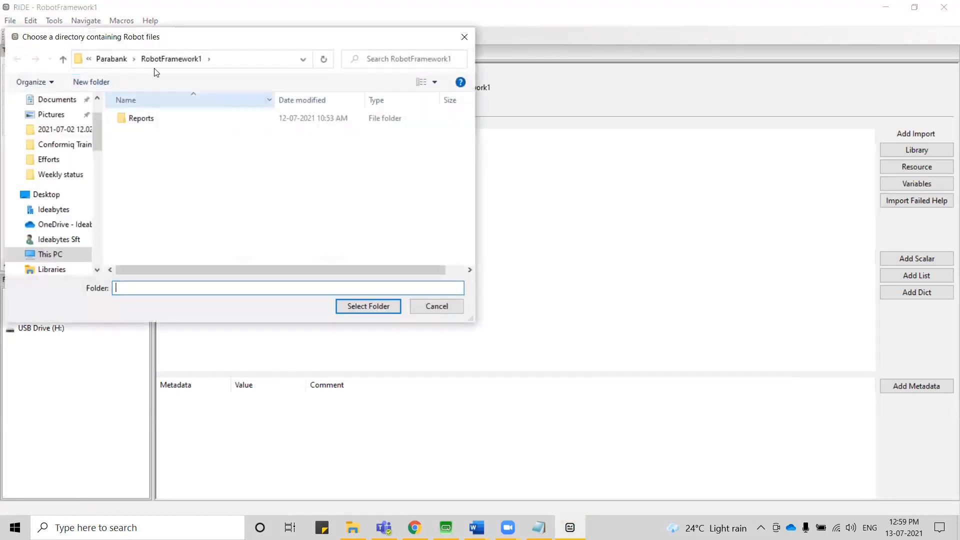
left_click(114, 59)
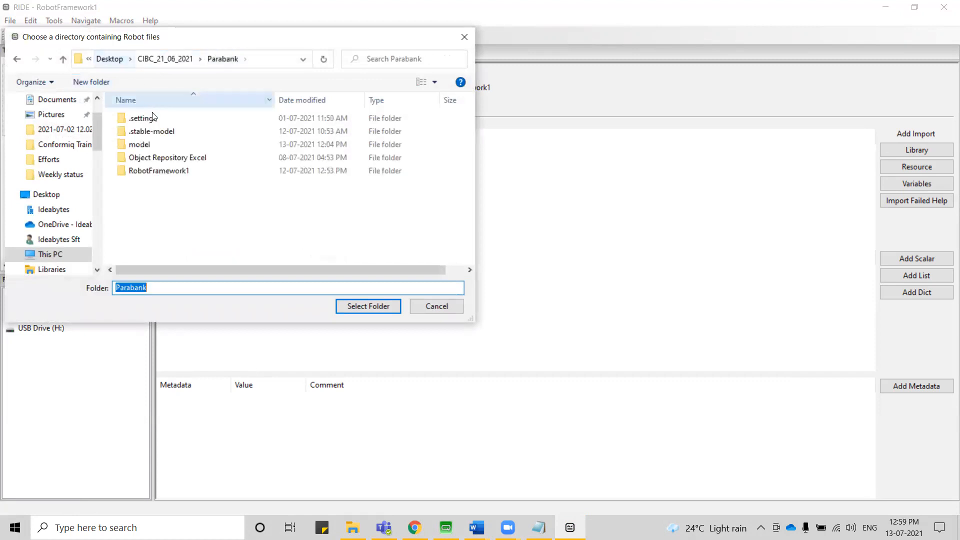
left_click(158, 172)
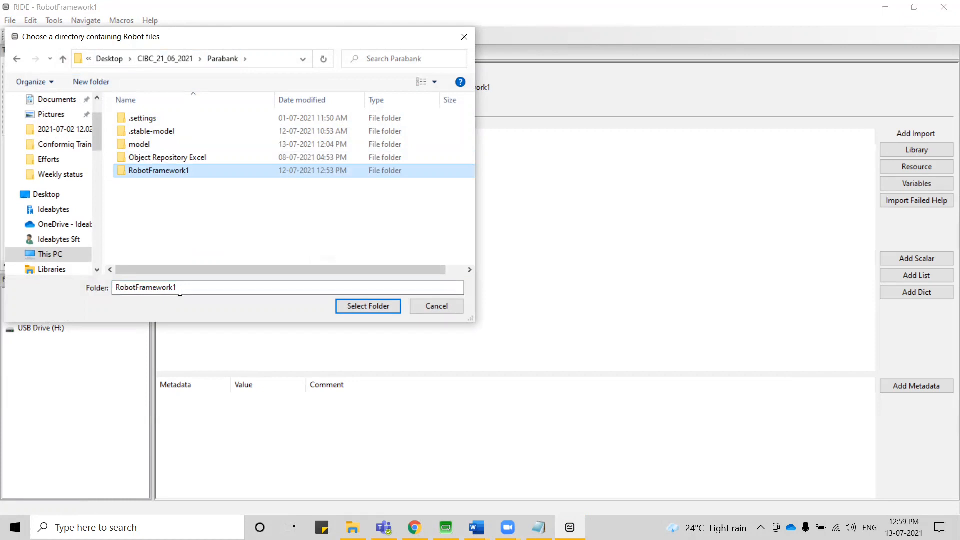
left_click(376, 309)
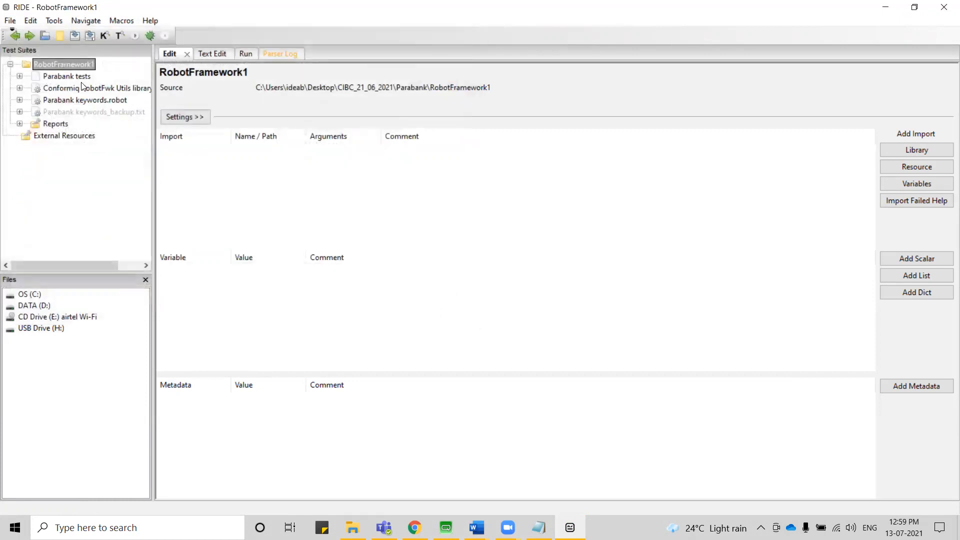
Expand Parabank tests and Parabank keywords.robot in the suite tree, and look through the Conformiq RobotFwk Utils library keywords.
left_click(20, 77)
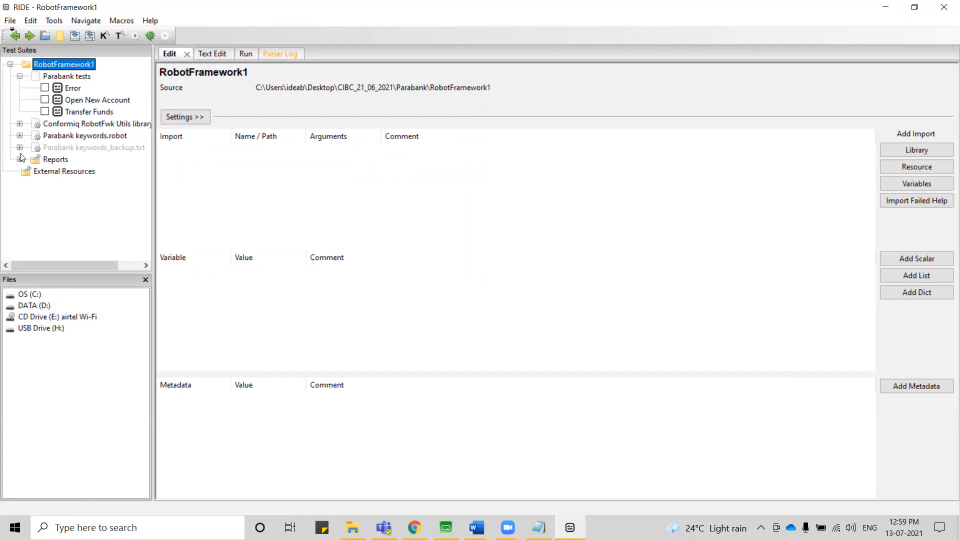
left_click(19, 125)
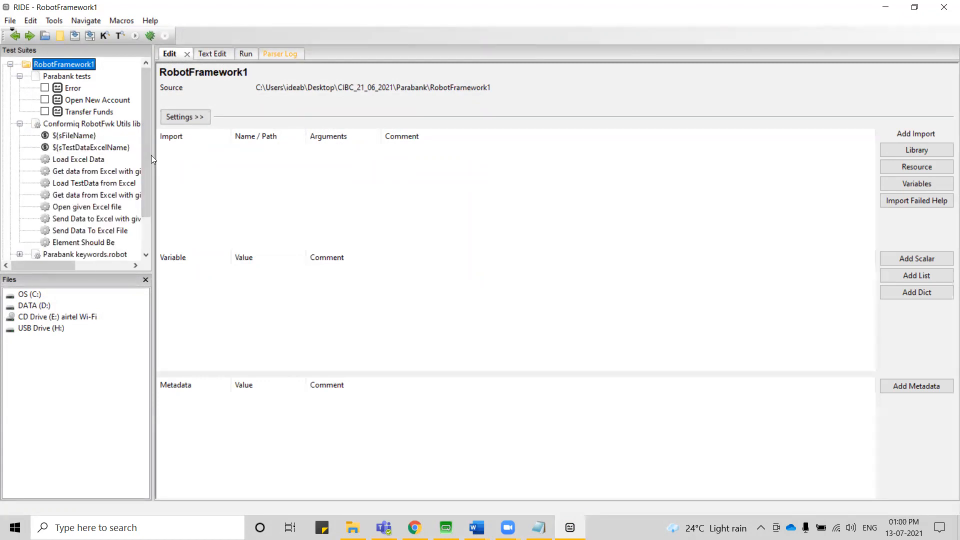
left_click_drag(153, 156, 260, 157)
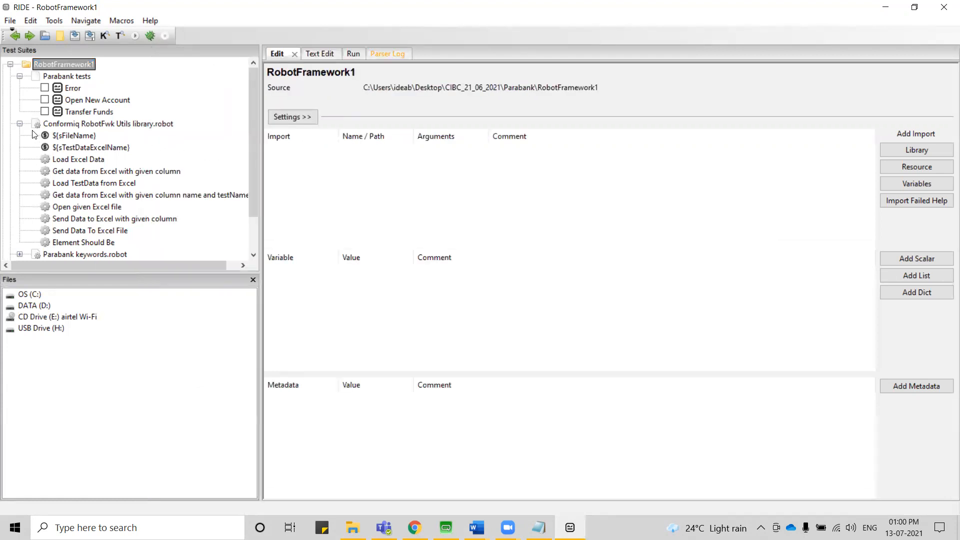
left_click(20, 124)
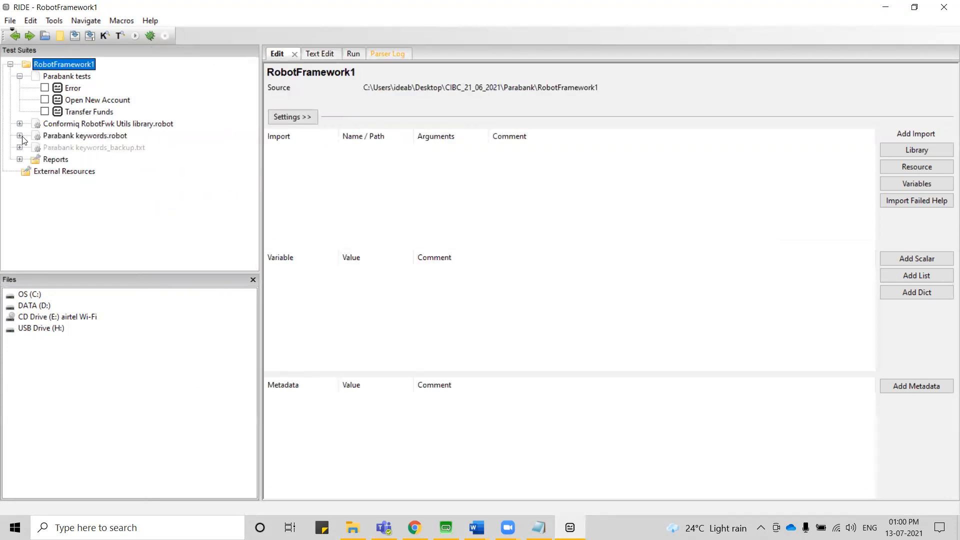
left_click(19, 136)
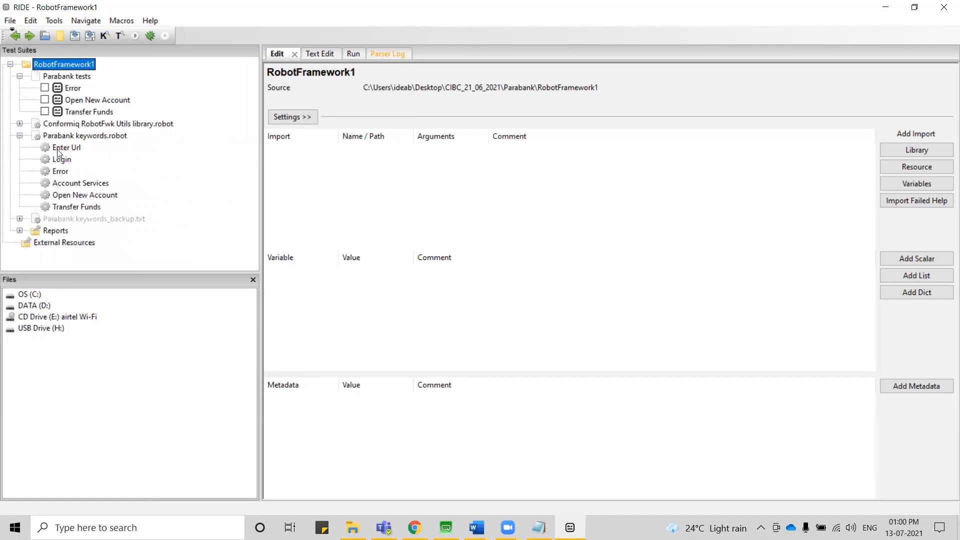
Open the source text of Parabank keywords.robot and examine the Login, Open New Account and Transfer Funds keywords.
left_click(71, 136)
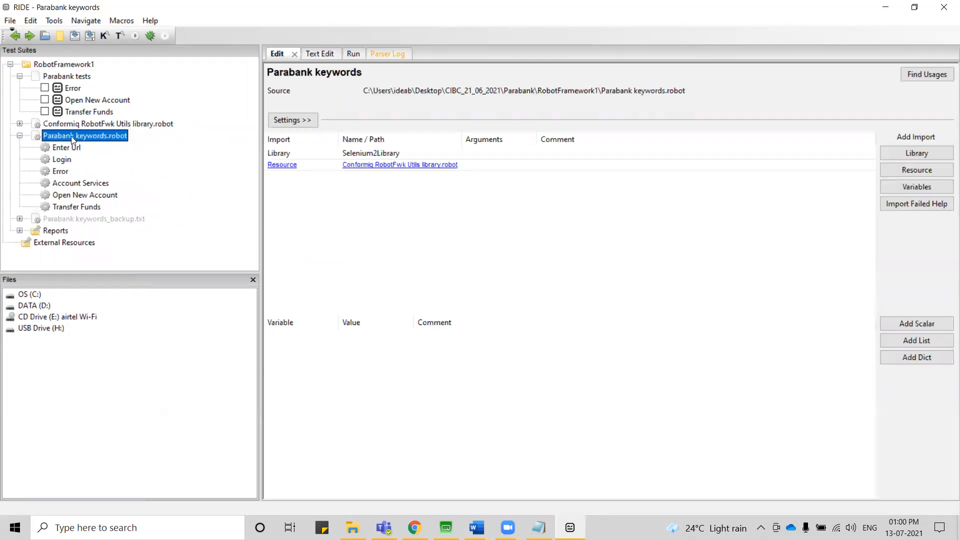
left_click(324, 54)
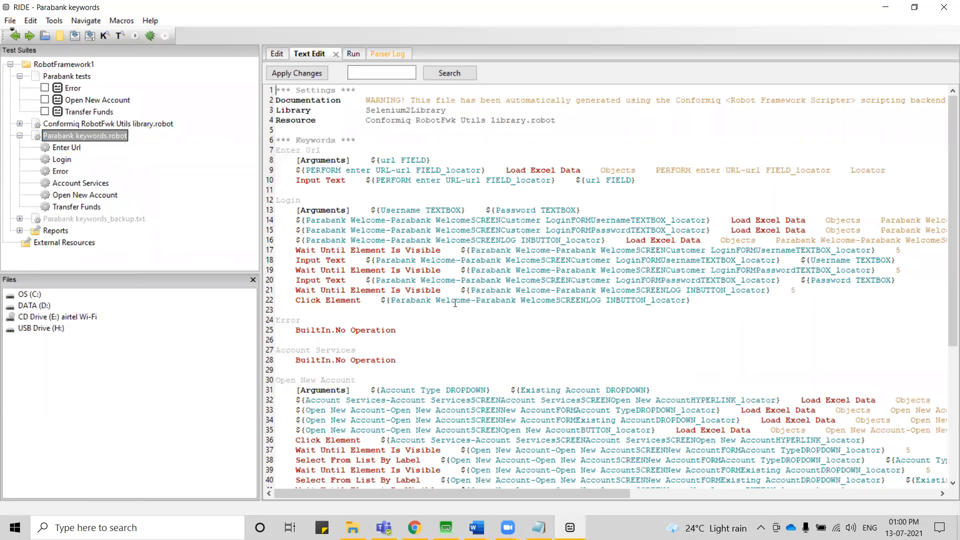
scroll(455, 303, "down", 2)
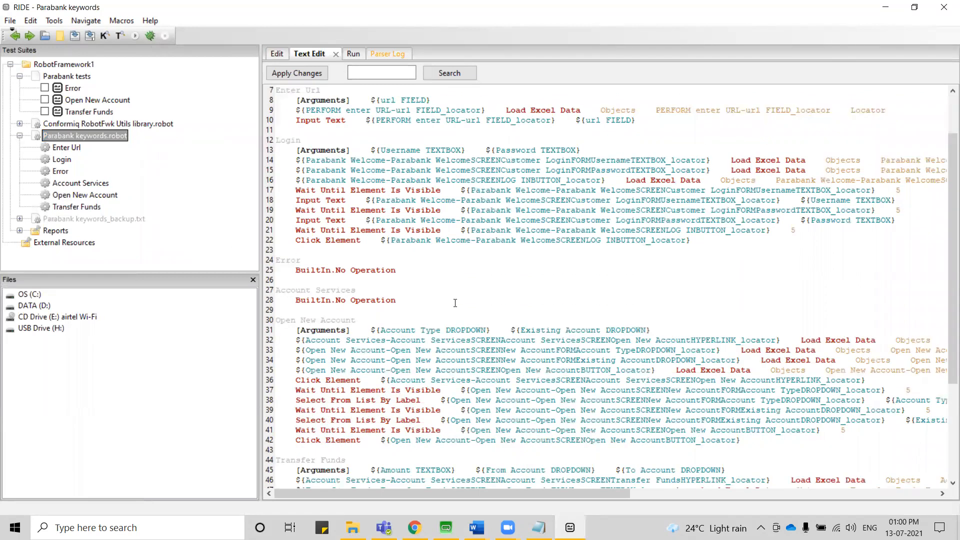
double_click(300, 139)
scroll(448, 286, "down", 2)
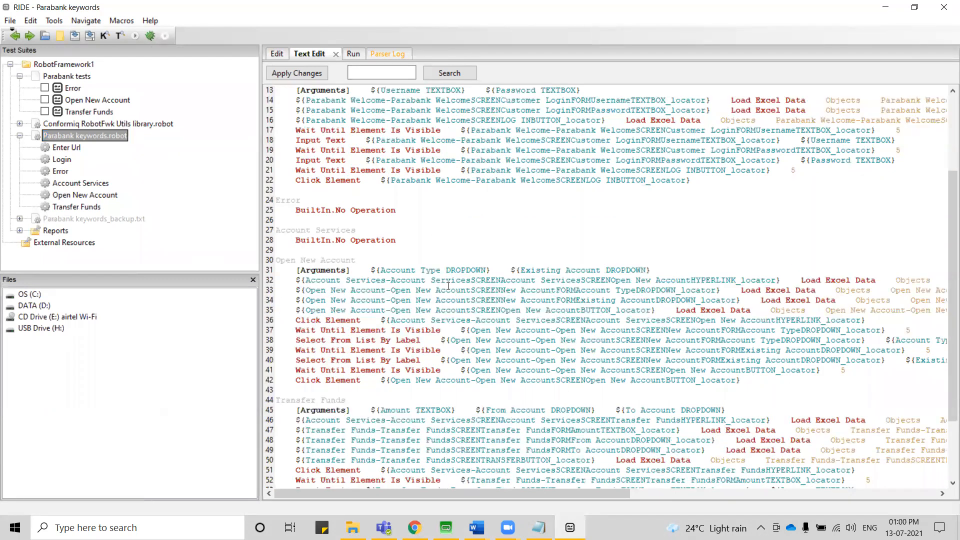
left_click_drag(317, 261, 261, 259)
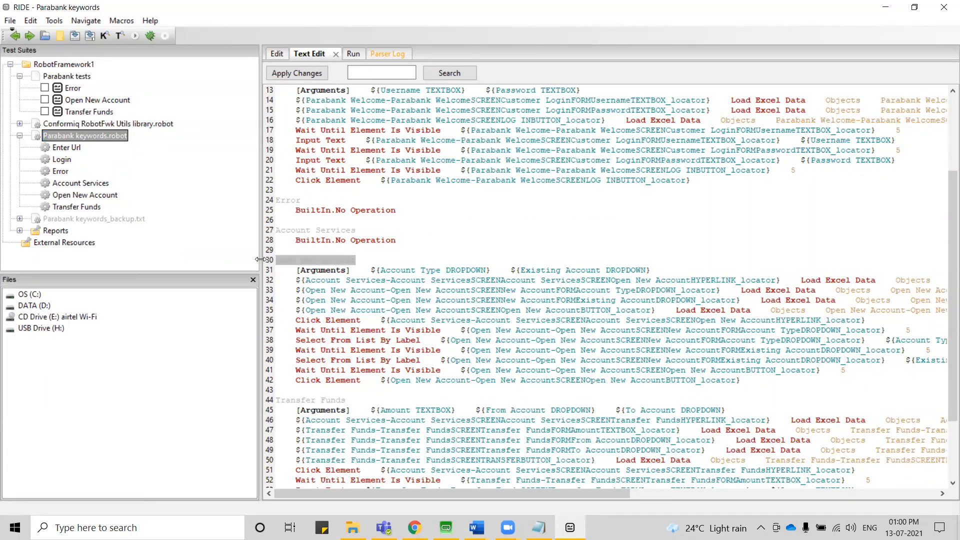
scroll(517, 300, "down", 3)
scroll(516, 300, "up", 3)
Switch to Conformiq Workbench, open Activity Diagram.ad from Parabank's model folder and examine its flow down to Transfer Funds.
left_click(445, 528)
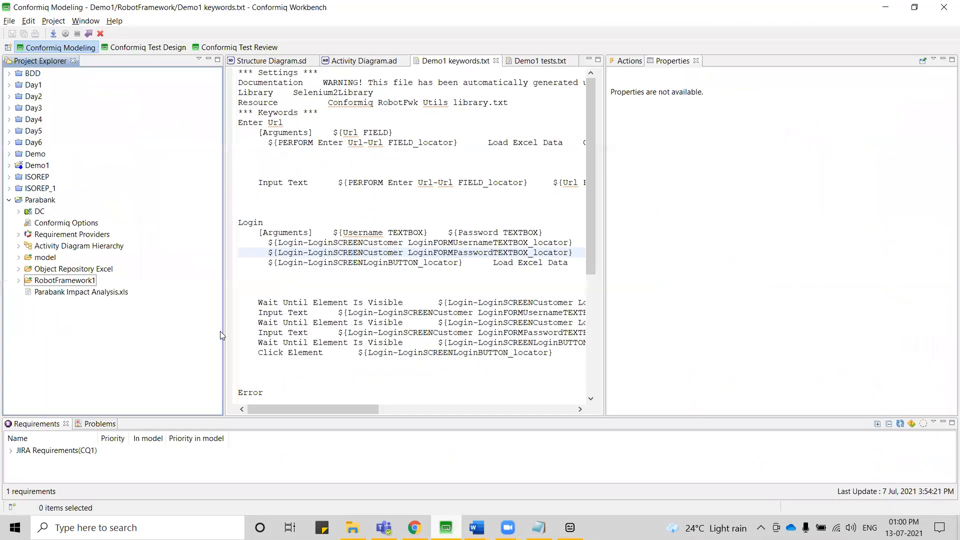
left_click(19, 257)
double_click(65, 270)
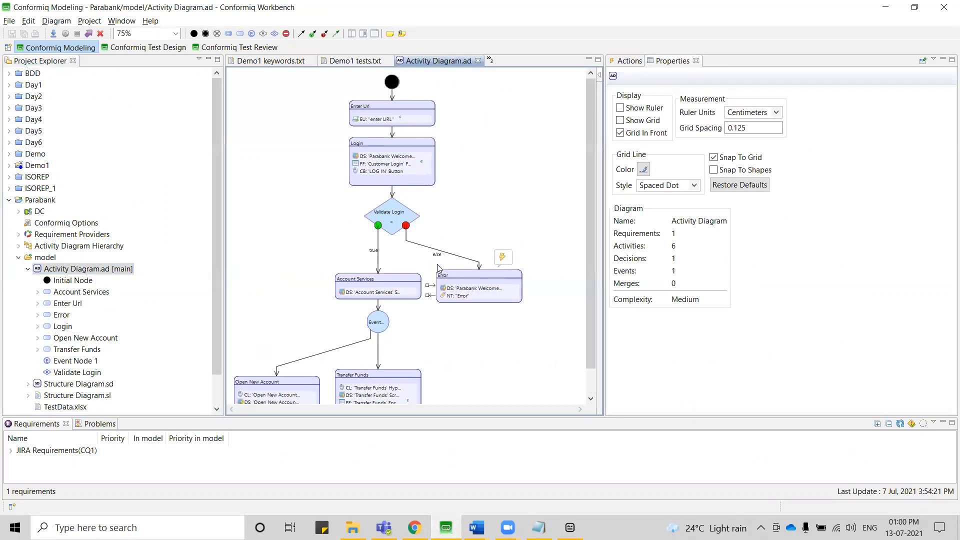
scroll(437, 268, "down", 1)
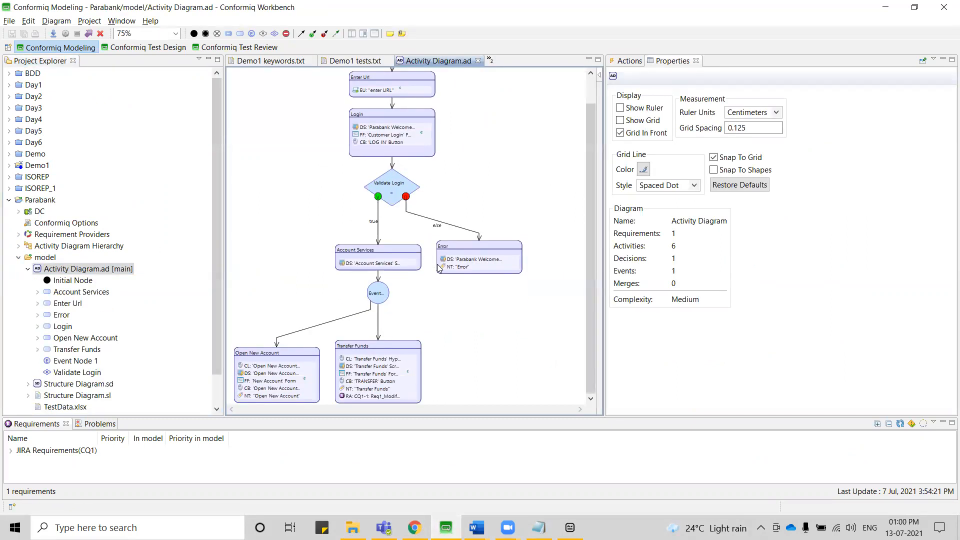
left_click(28, 269)
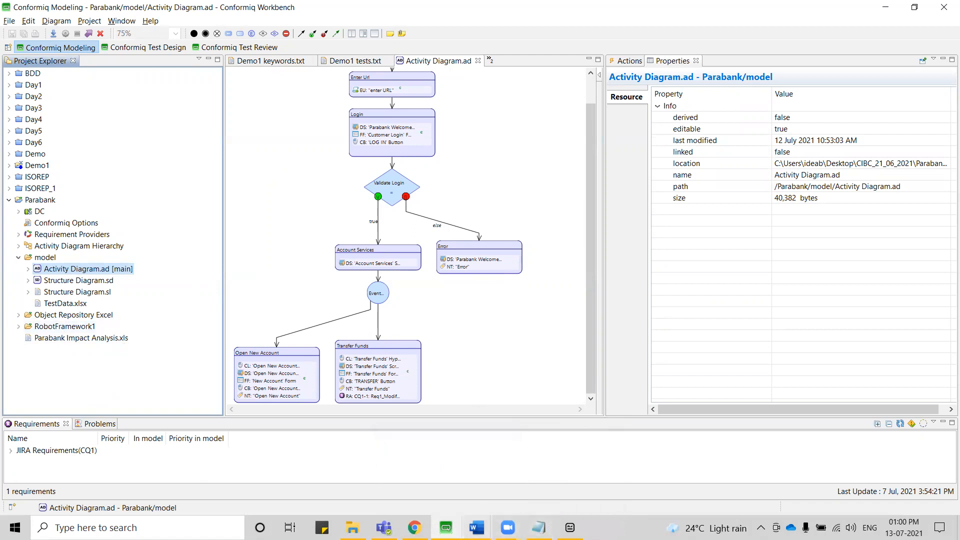
Switch back to RIDE, expand Reports and Conformiq RobotFwk Utils library.robot, and view the source text of Parabank tests.
mouse_move(477, 528)
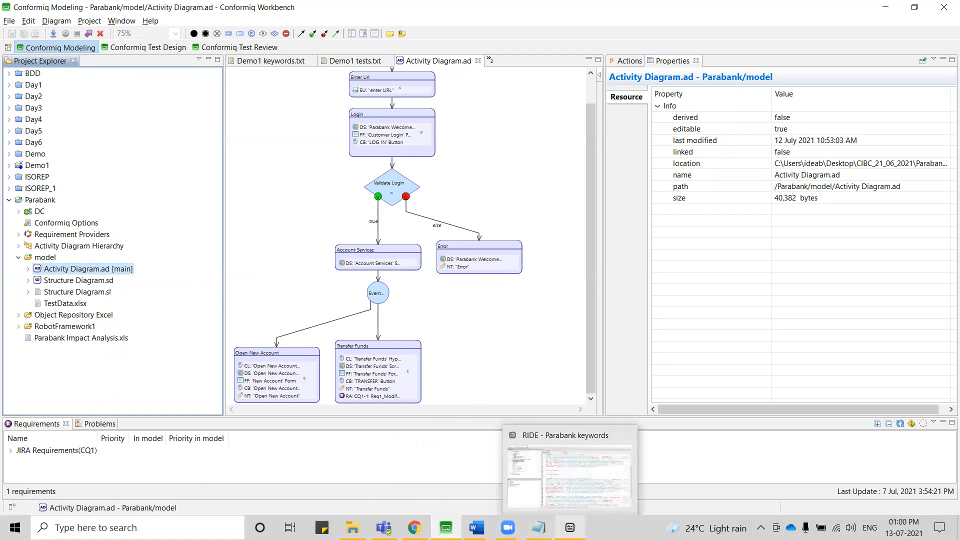
left_click(571, 528)
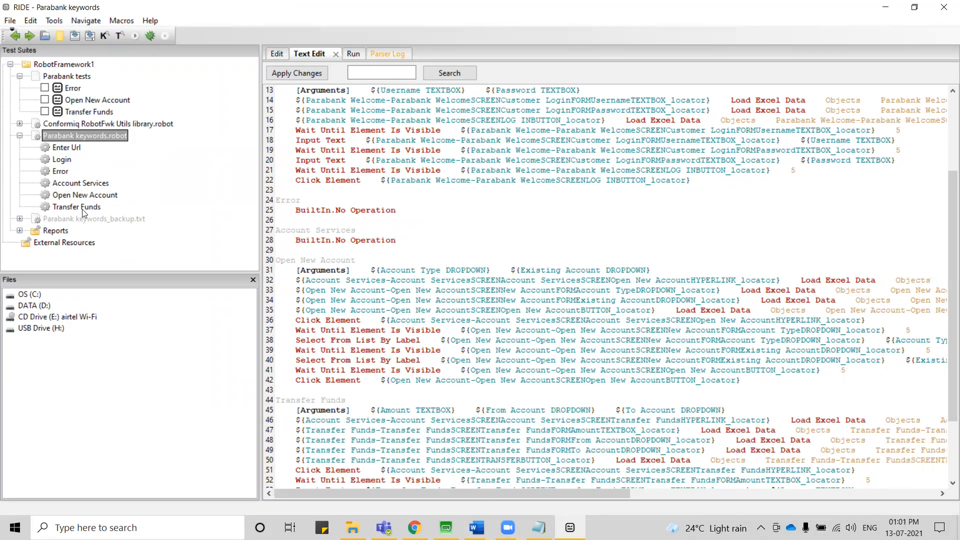
left_click(20, 232)
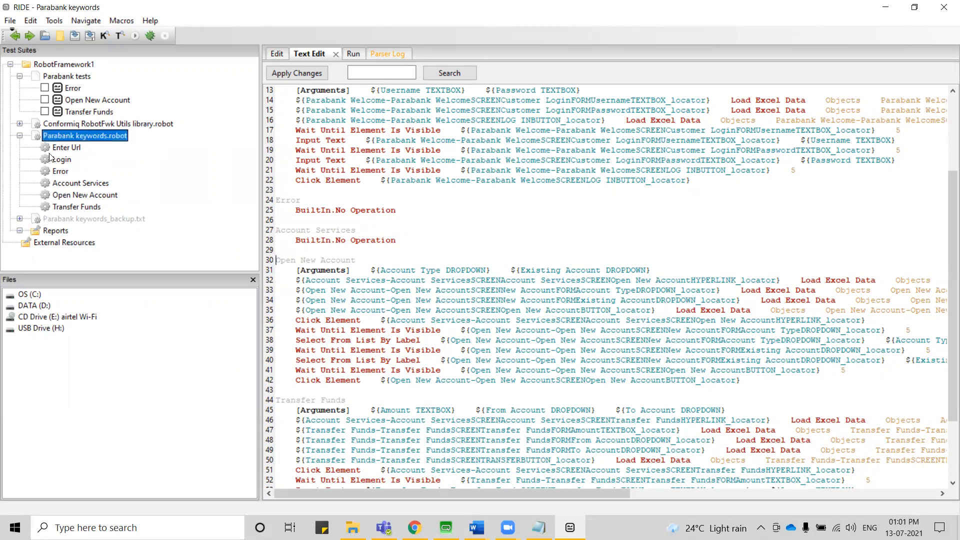
left_click(20, 124)
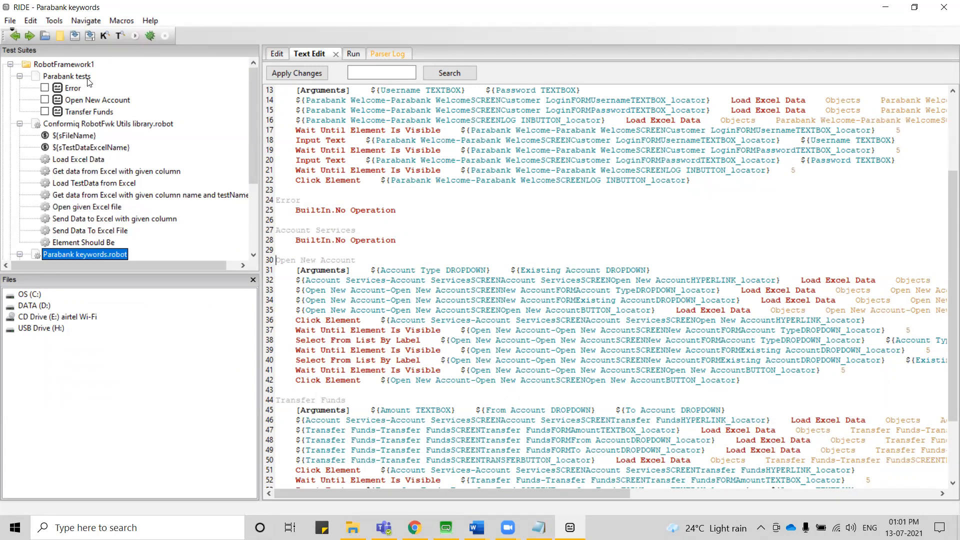
left_click(65, 79)
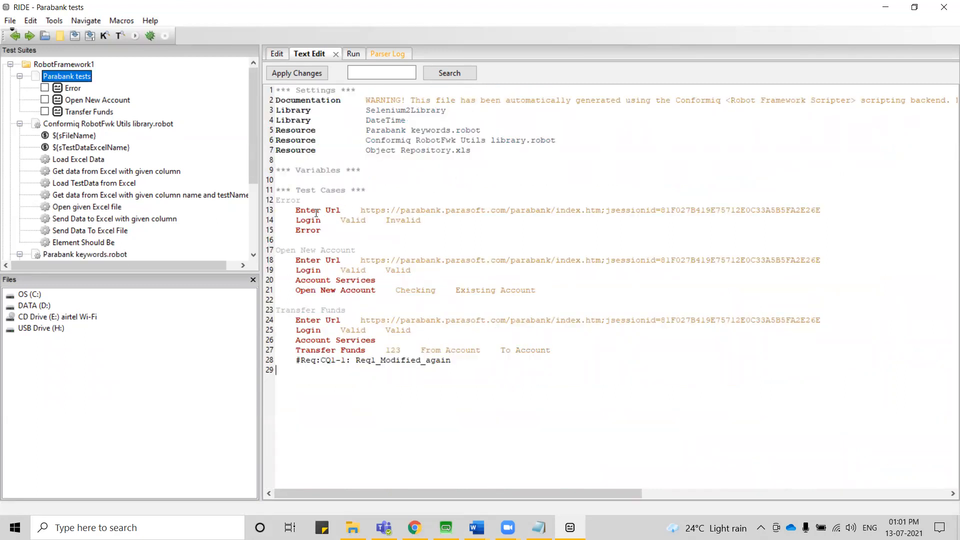
Examine the Error, Open New Account and Transfer Funds test cases in the source text of Parabank tests.
left_click_drag(301, 200, 275, 200)
left_click_drag(360, 250, 277, 251)
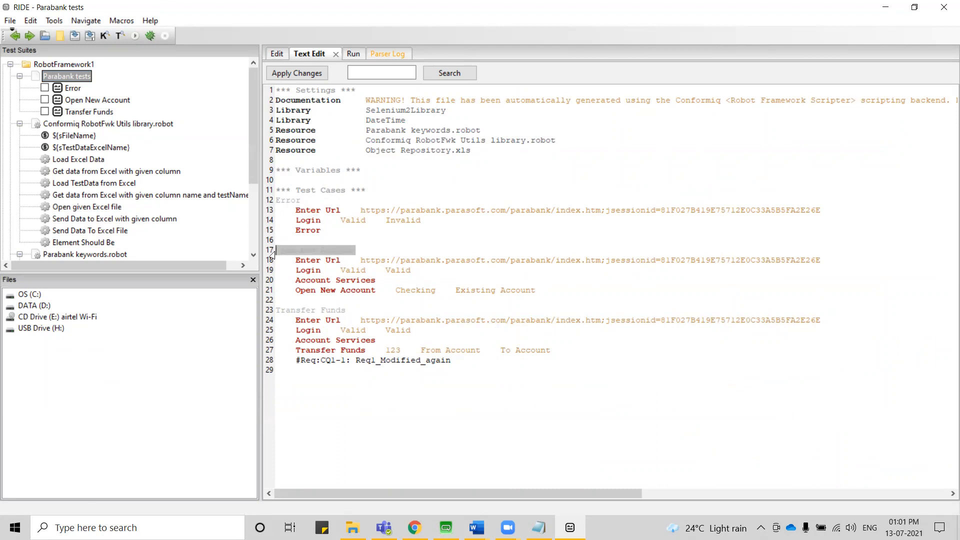
left_click_drag(345, 311, 275, 314)
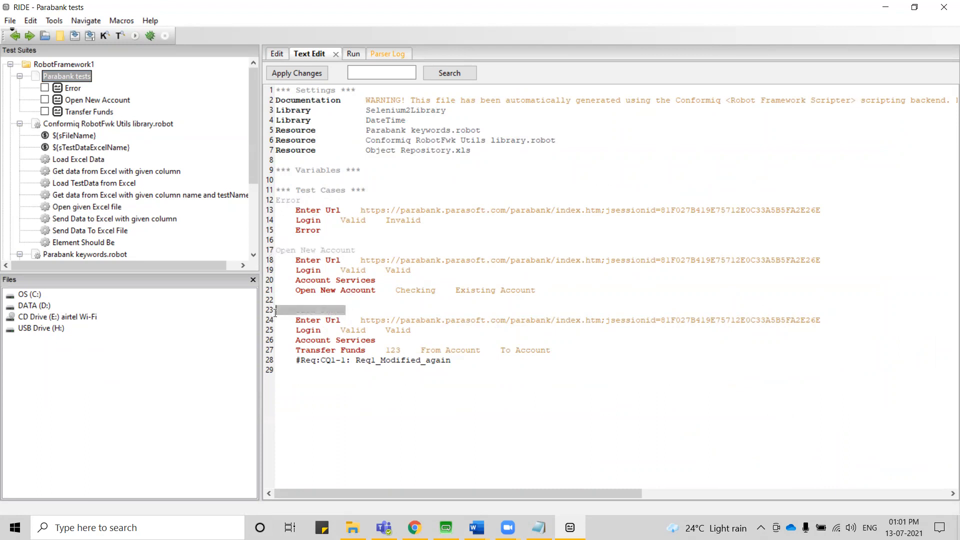
left_click(440, 381)
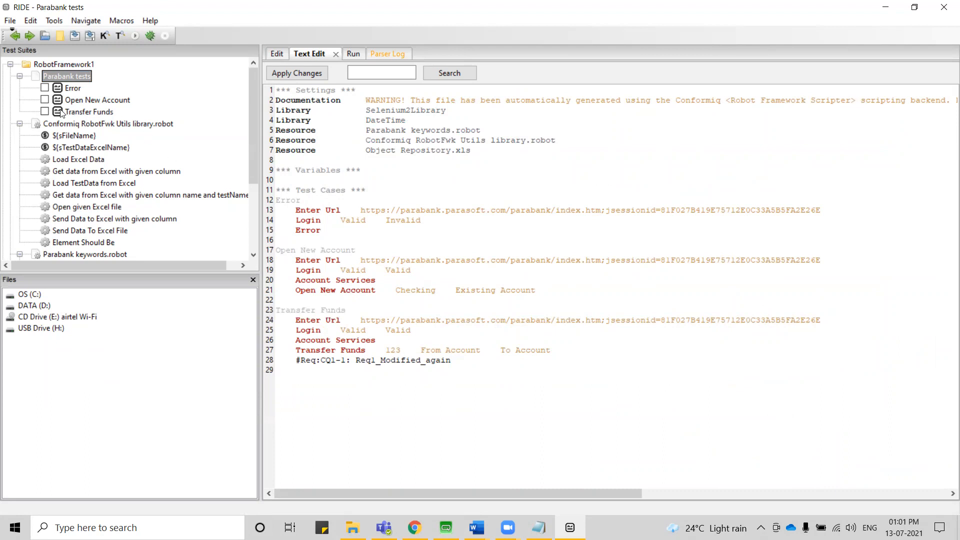
Select only the Transfer Funds test case, run it with the robot profile and review the execution log.
left_click(45, 112)
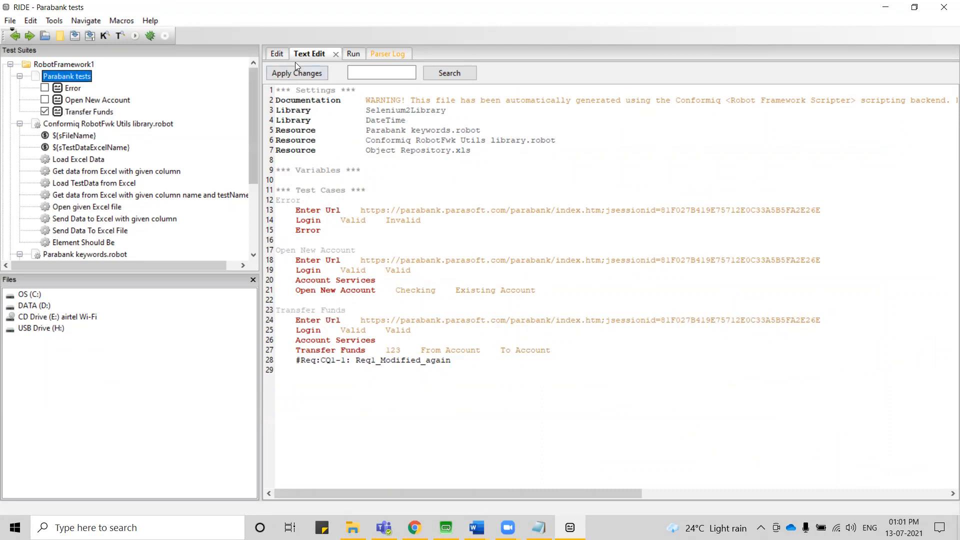
left_click(353, 54)
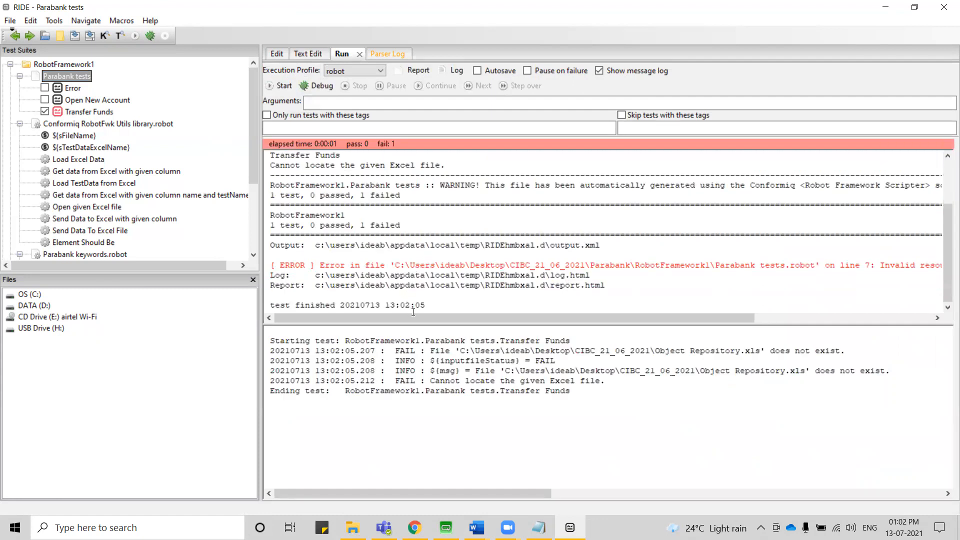
scroll(569, 272, "up", 3)
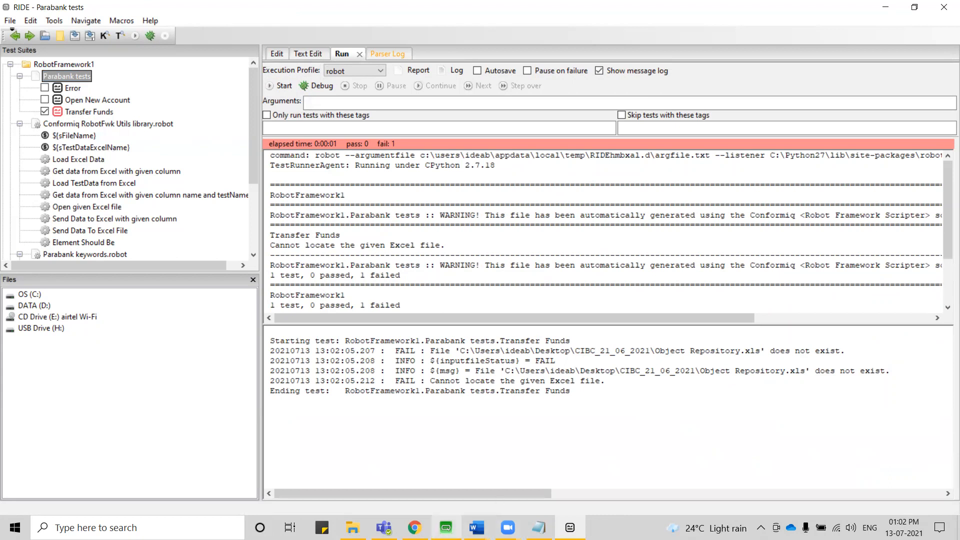
Switch to Conformiq Workbench and inspect the name tag action in Open New Account and the requirement action in Transfer Funds.
left_click(445, 527)
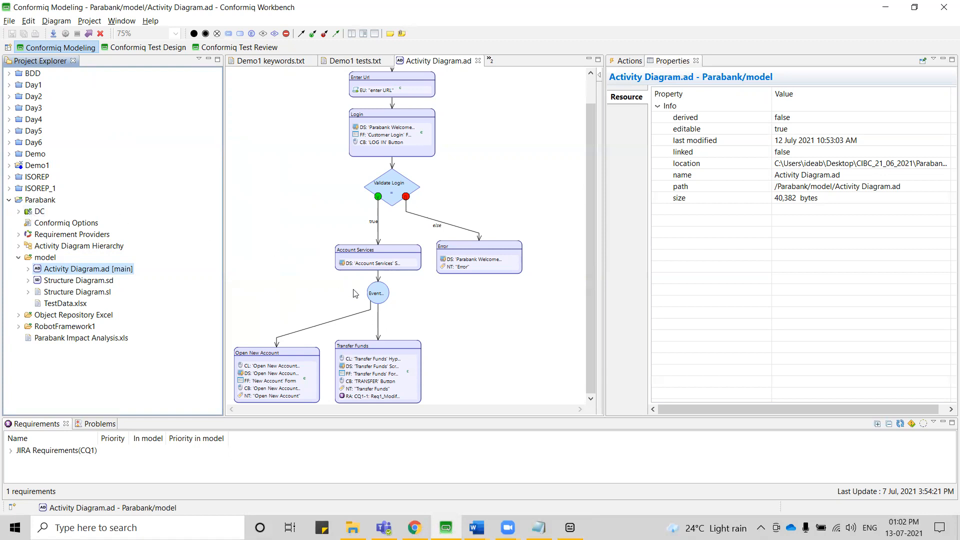
left_click(289, 397)
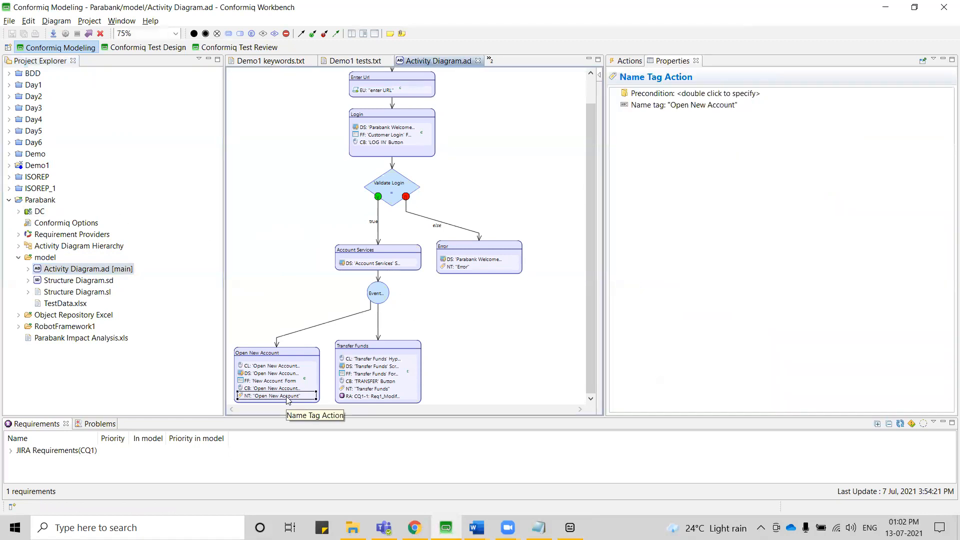
left_click(368, 397)
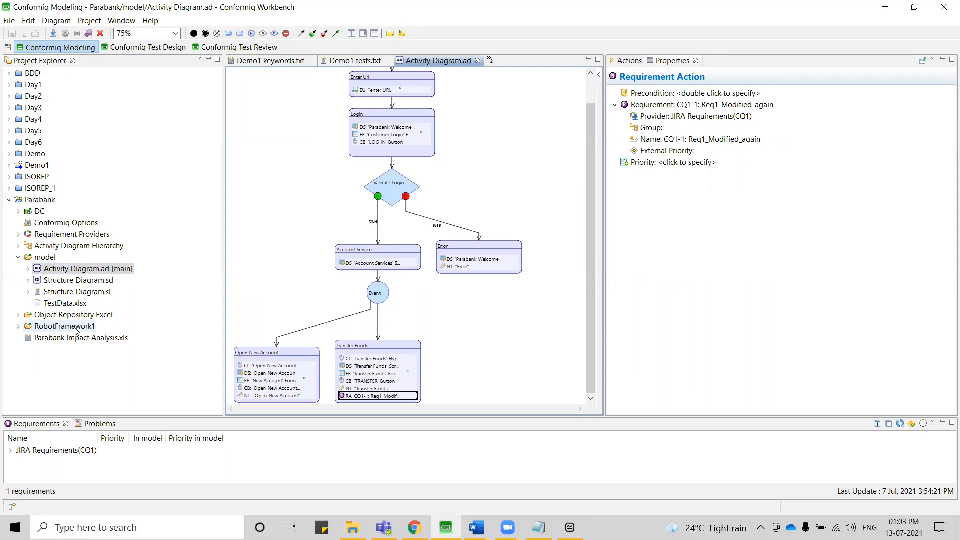
Look through the requirement provider types available for Parabank, including Excel, HP QC/ALM and JIRA, without adding one.
left_click(50, 237)
right_click(51, 237)
mouse_move(69, 242)
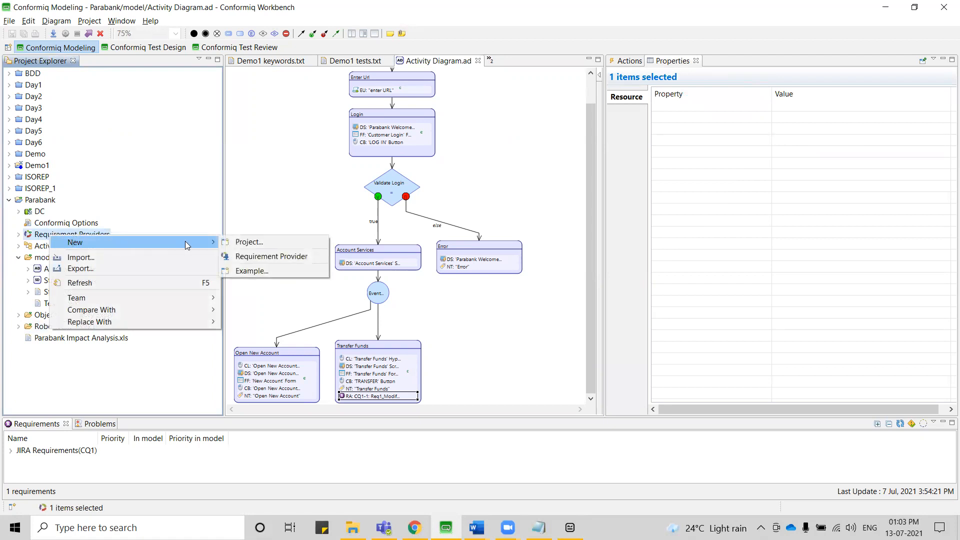
left_click(257, 256)
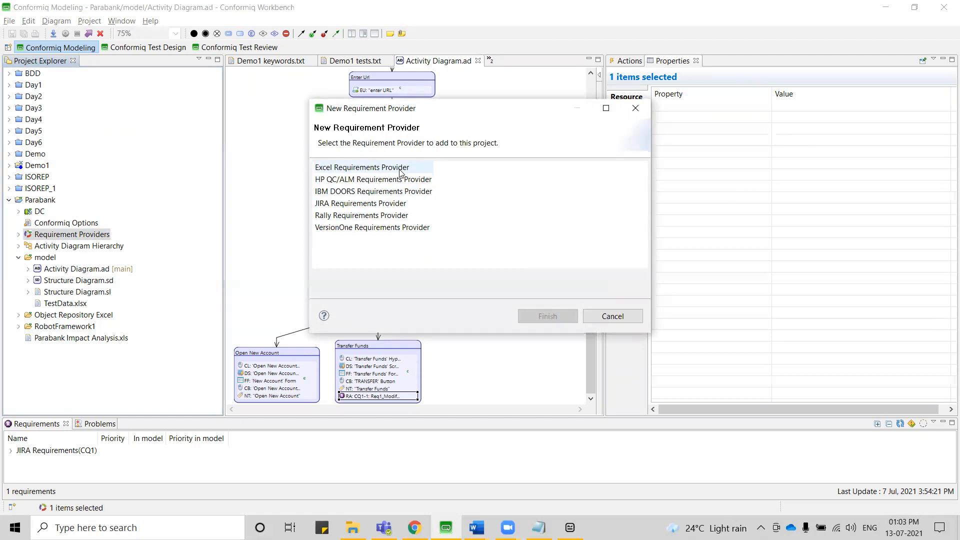
left_click(389, 172)
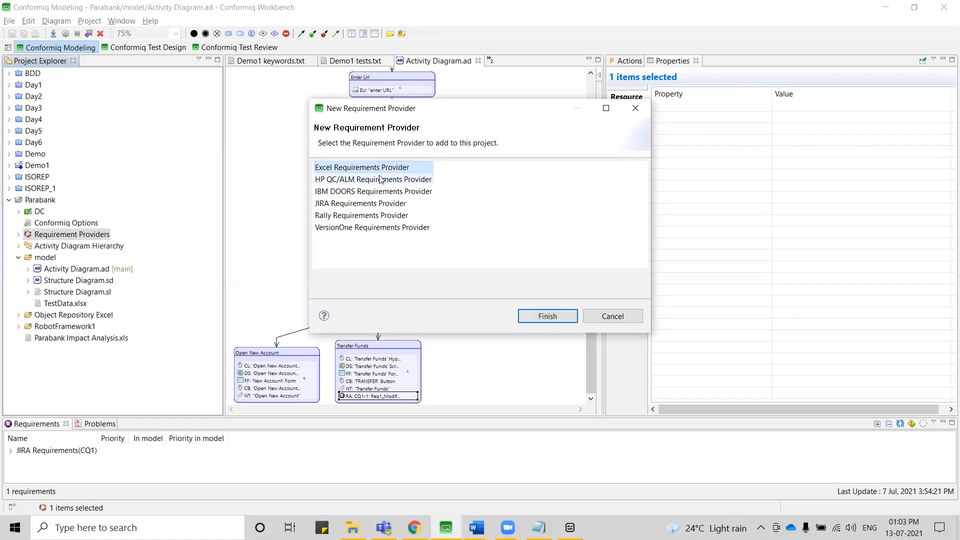
left_click(378, 182)
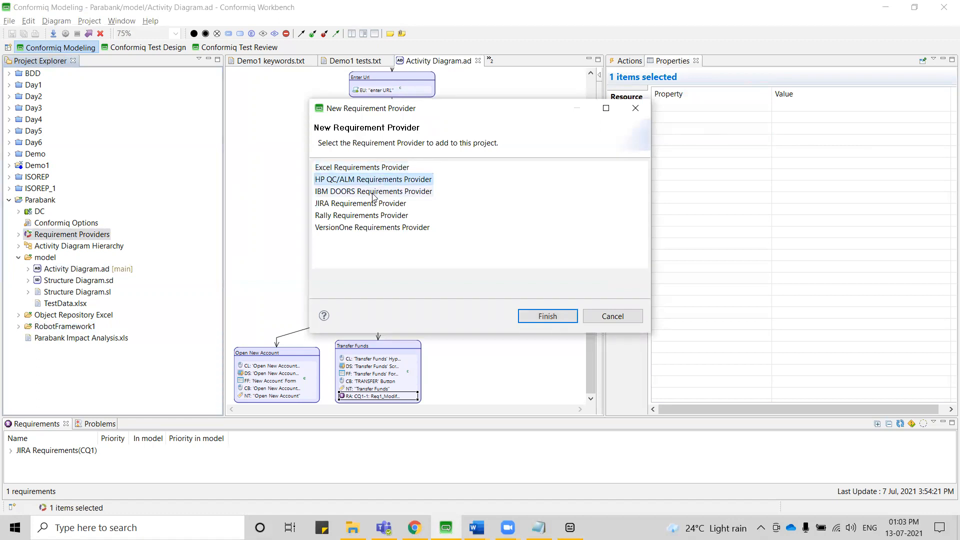
left_click(373, 205)
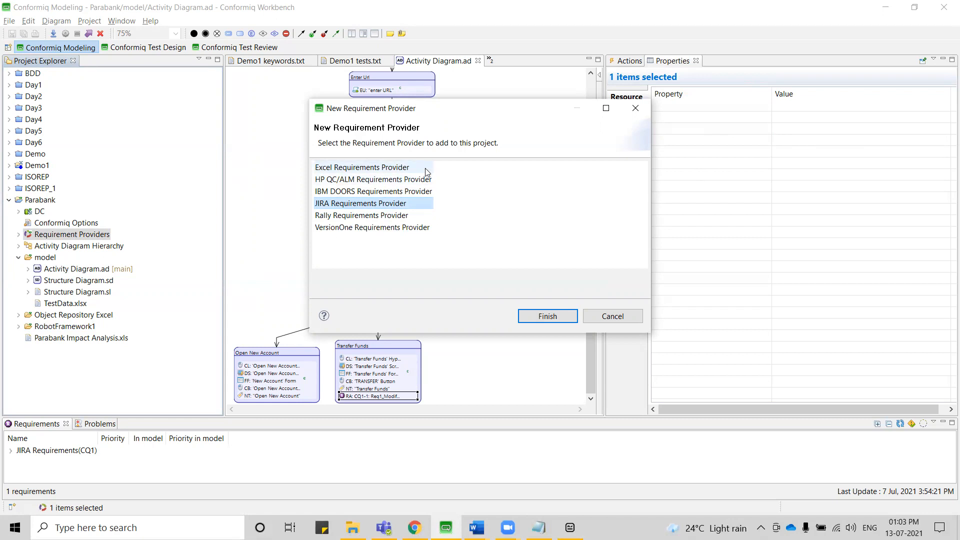
left_click(609, 317)
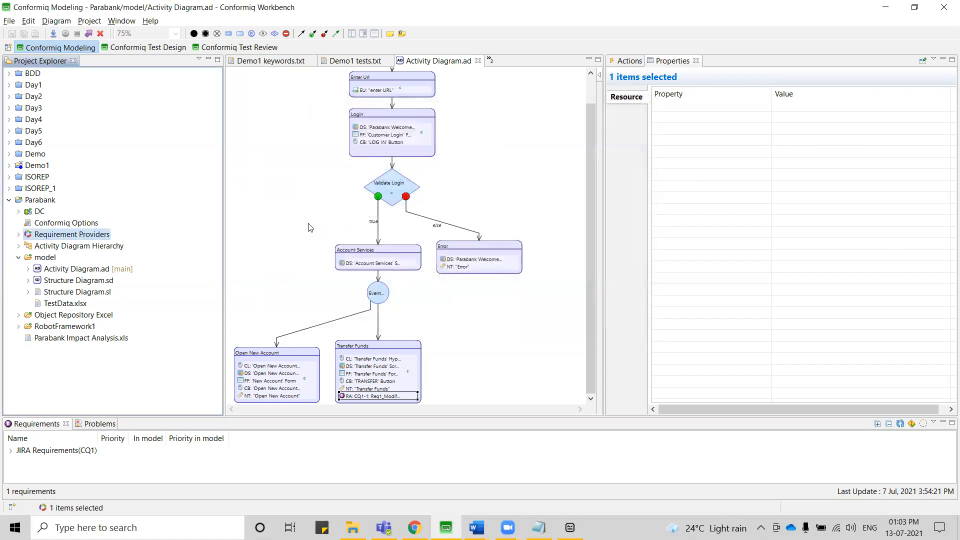